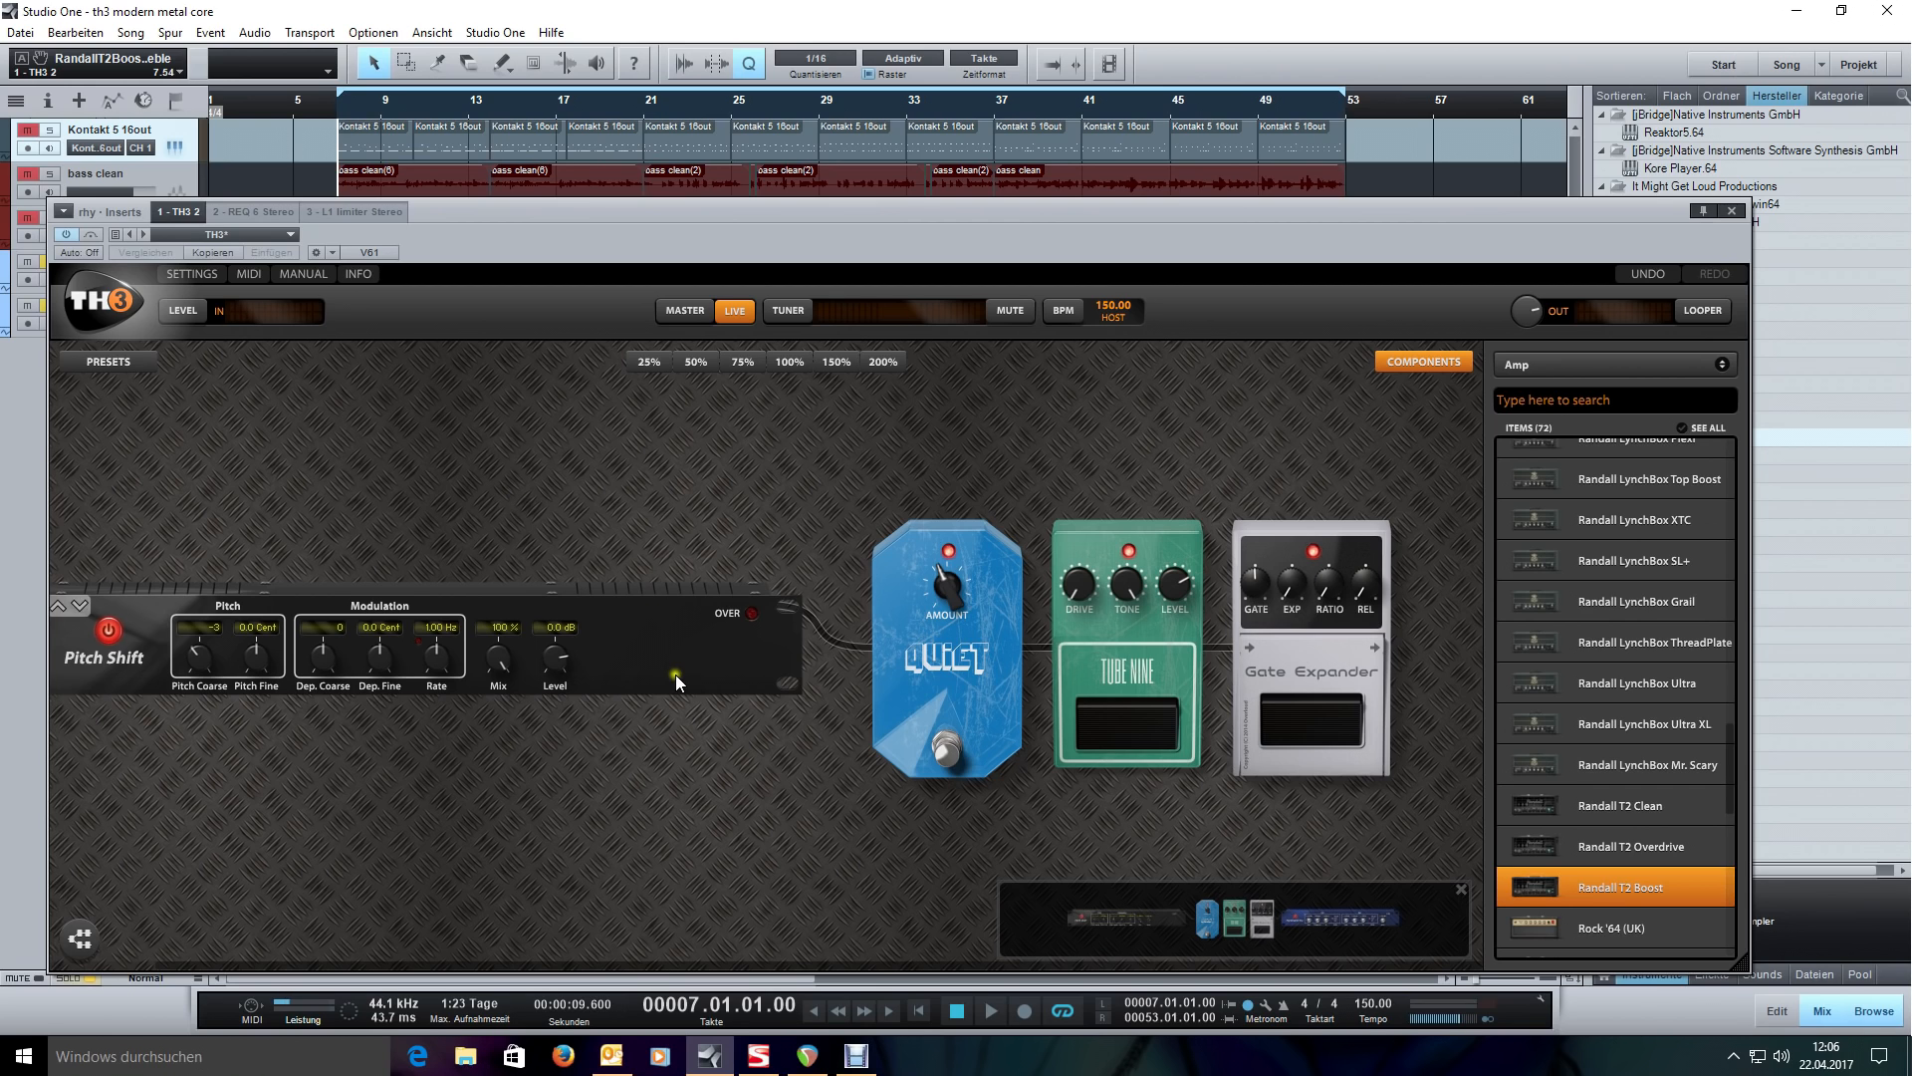
# - Examine the start of the effects chain, from the Pitch Shift rack to the Gate Expander's gate, expansion, ratio and release controls
pyautogui.moveTo(601, 508); pyautogui.dragTo(749, 492)
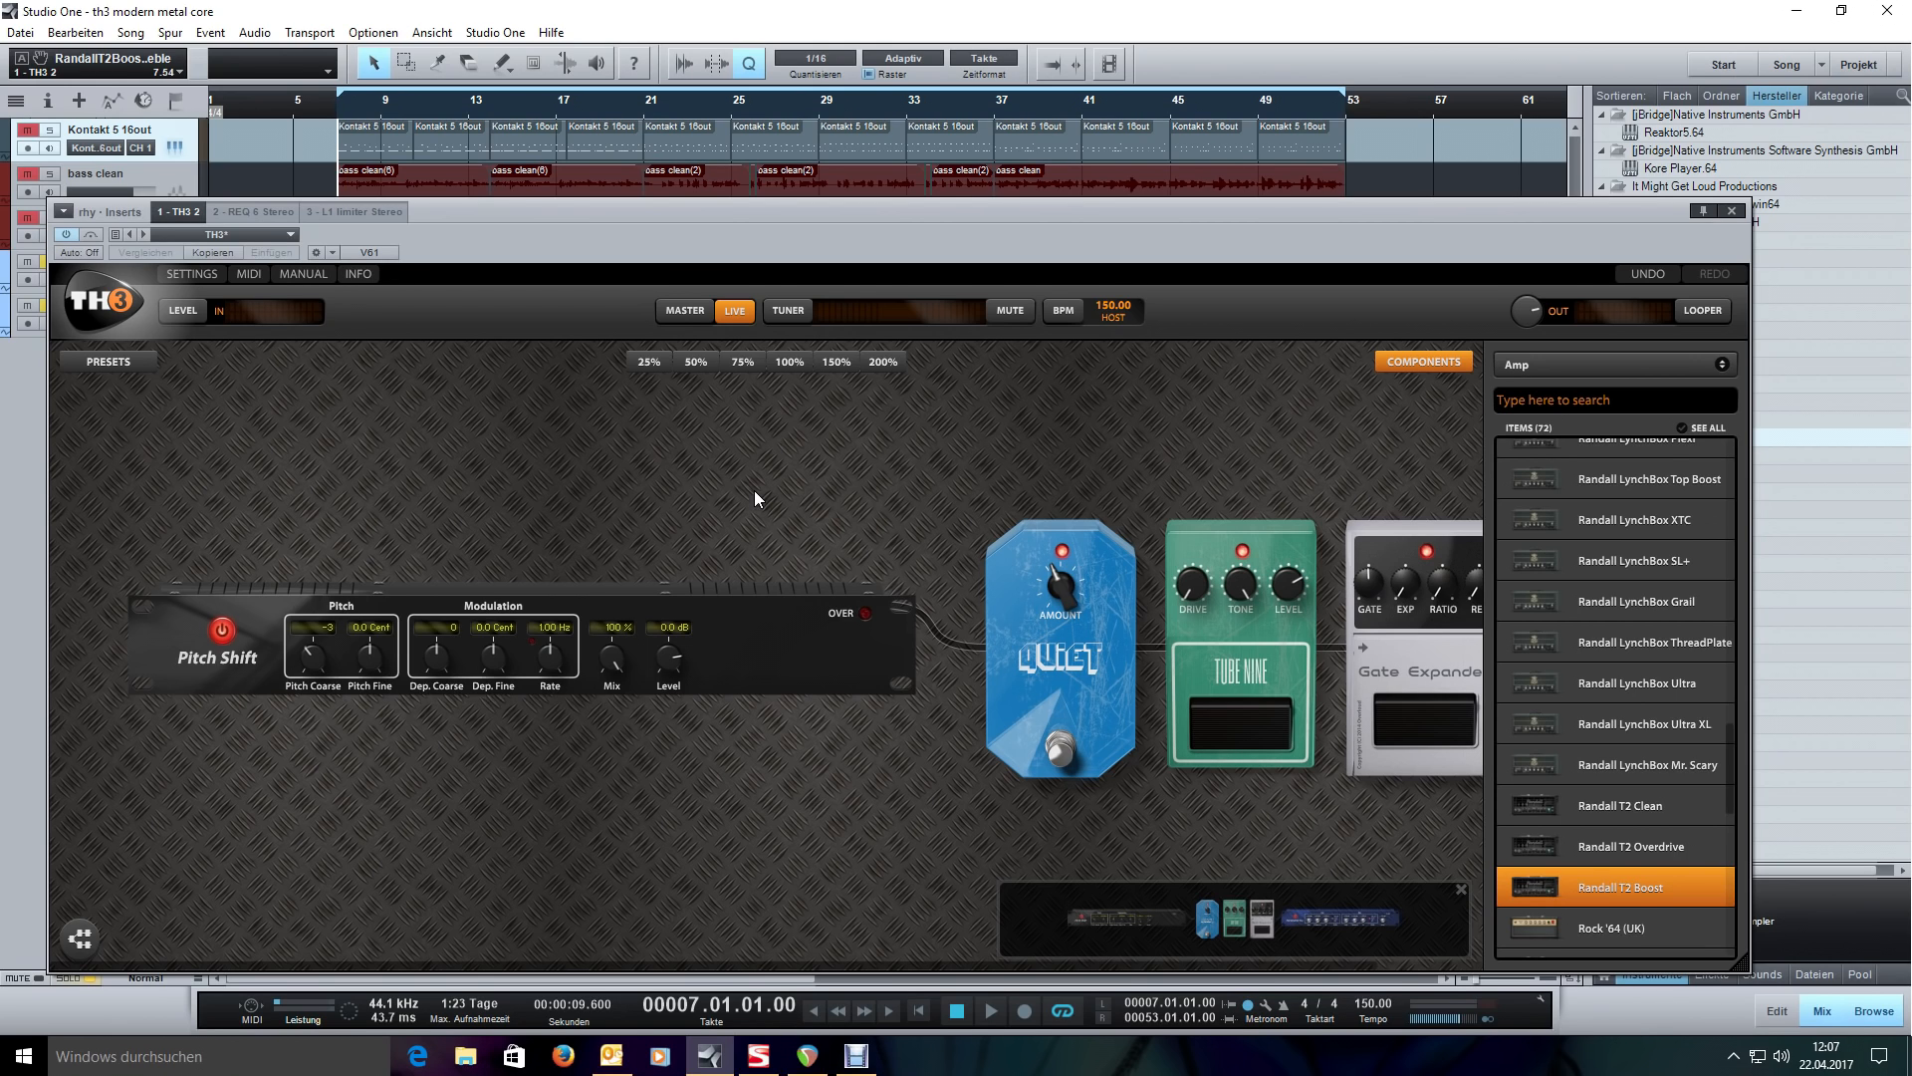
pyautogui.moveTo(804, 476); pyautogui.dragTo(689, 451)
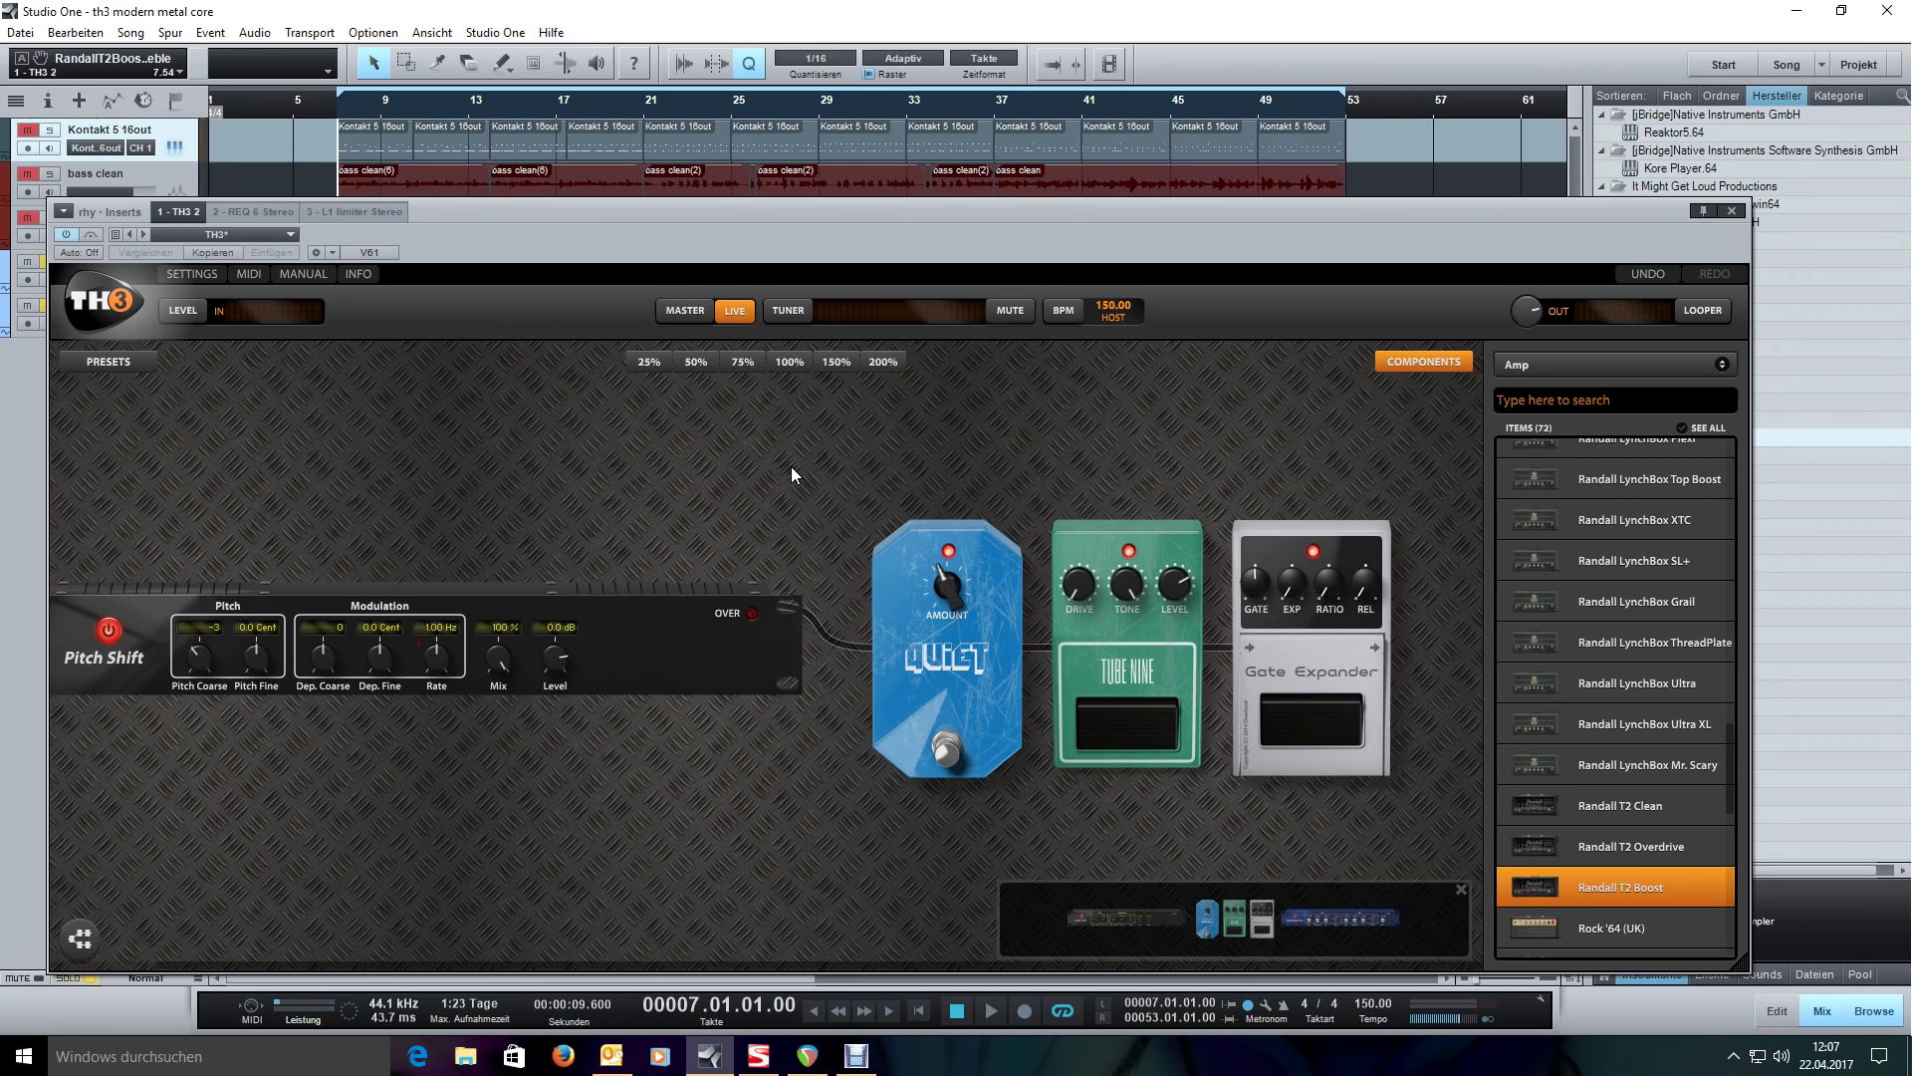
pyautogui.moveTo(791, 466)
pyautogui.mouseDown()
pyautogui.moveTo(990, 439)
pyautogui.moveTo(976, 421)
pyautogui.moveTo(1066, 431)
pyautogui.moveTo(871, 431)
pyautogui.moveTo(1225, 437)
pyautogui.moveTo(1107, 422)
pyautogui.moveTo(1197, 426)
pyautogui.mouseUp()
pyautogui.click(776, 619)
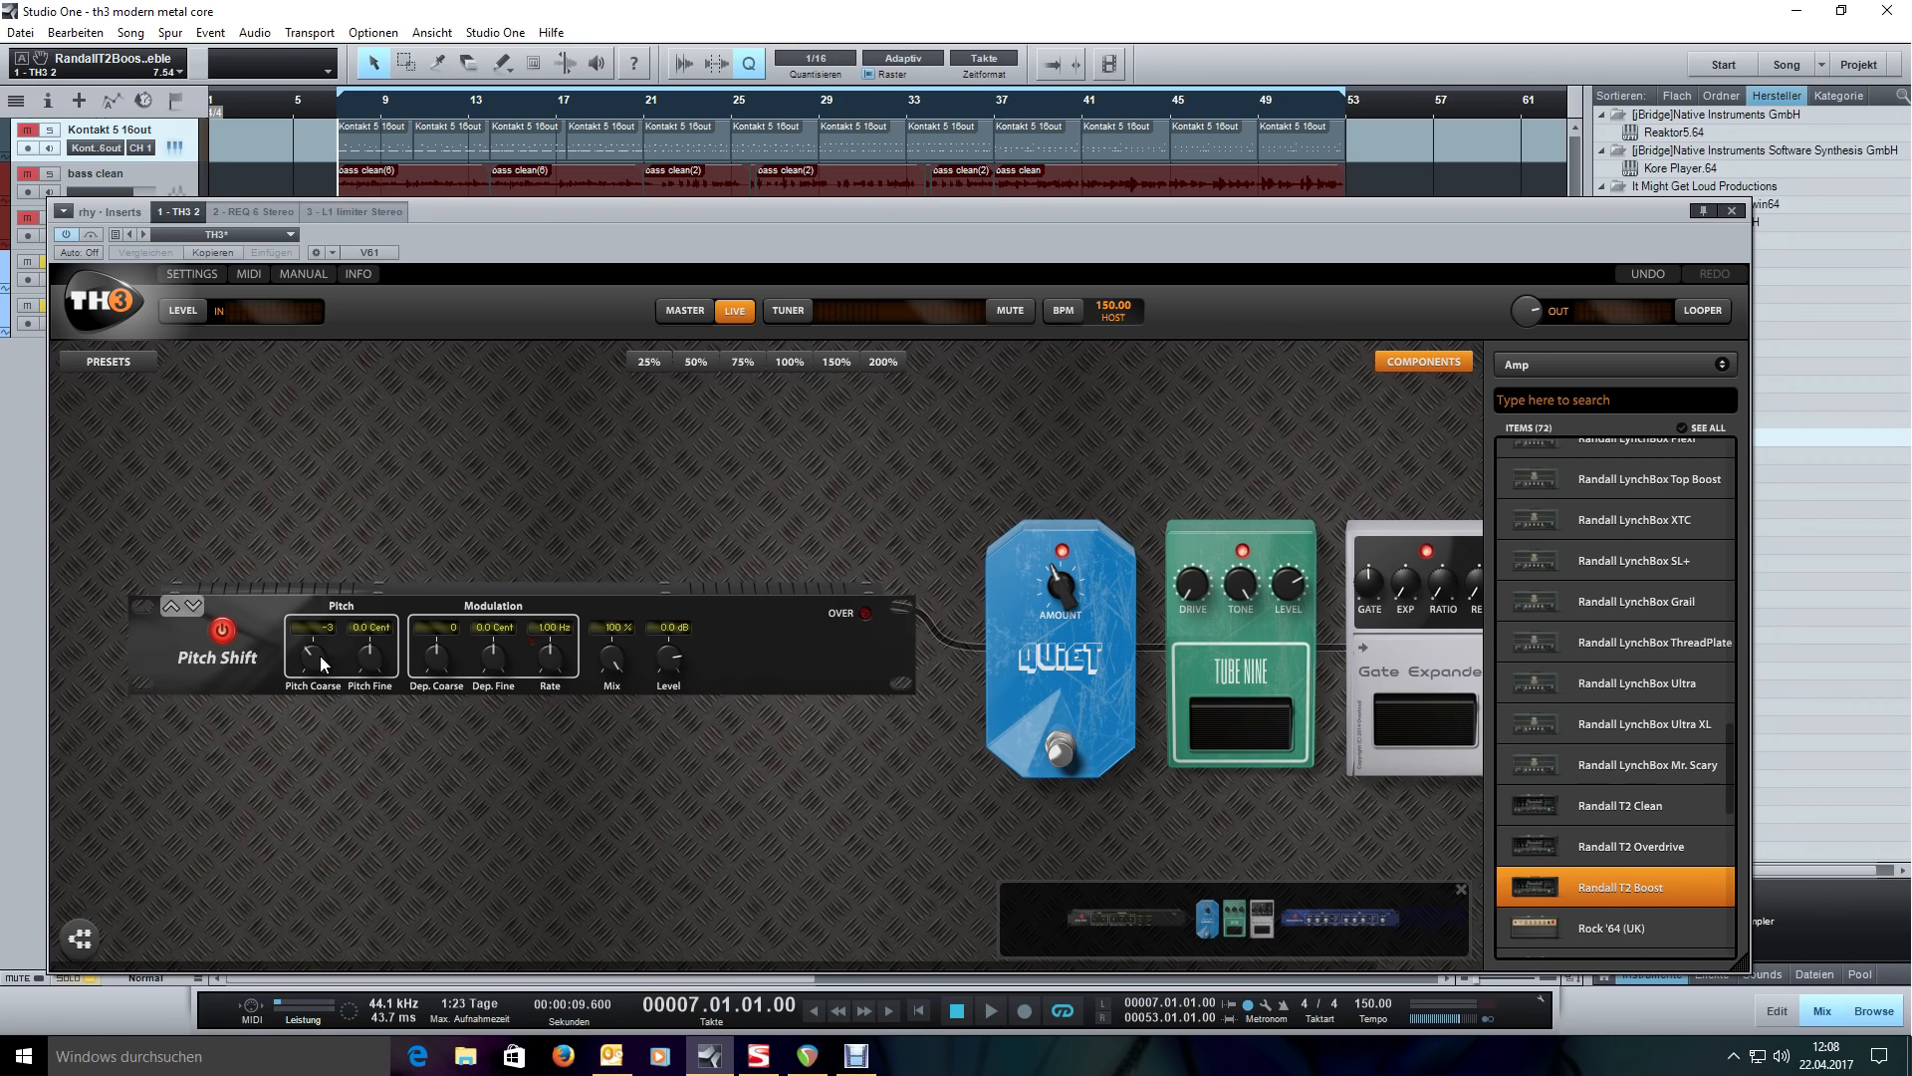
pyautogui.moveTo(921, 472); pyautogui.dragTo(512, 470)
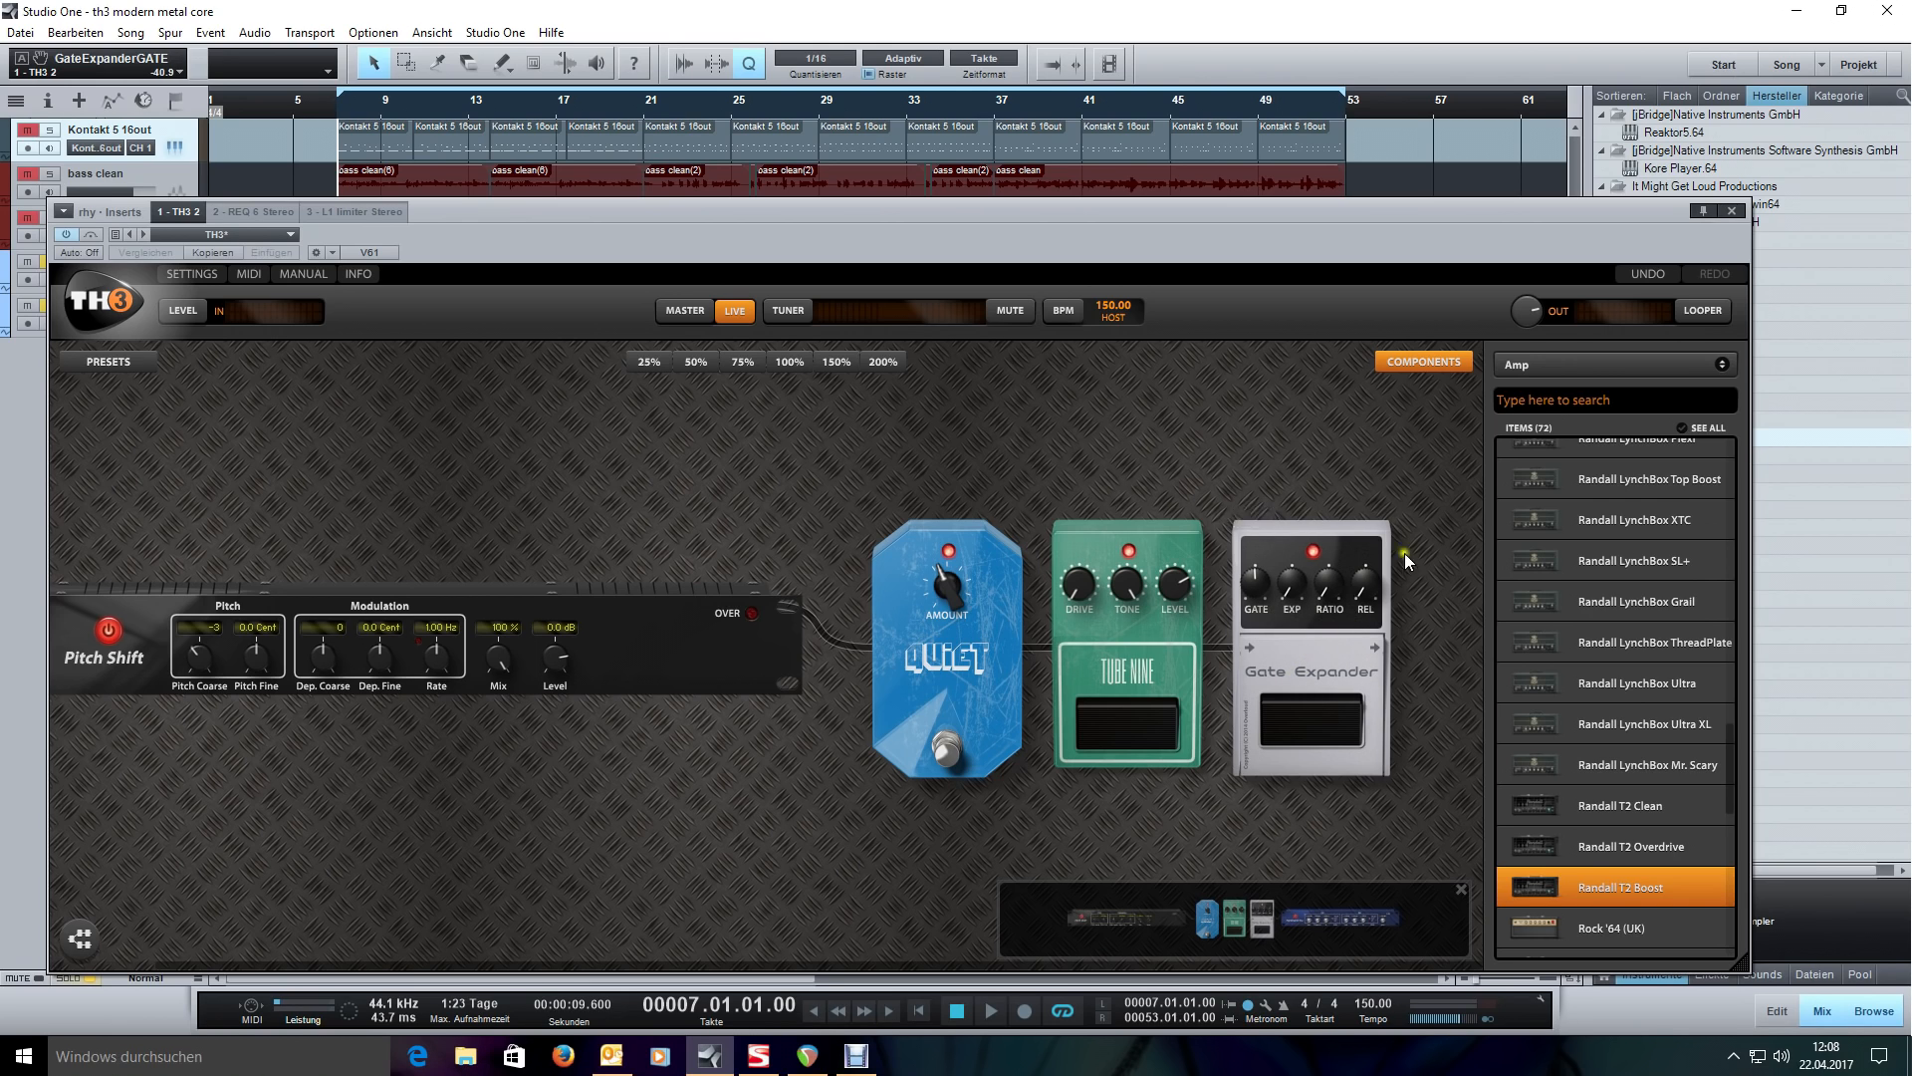
pyautogui.click(1289, 569)
pyautogui.click(1326, 573)
pyautogui.moveTo(1363, 574); pyautogui.dragTo(1260, 584)
pyautogui.click(1258, 587)
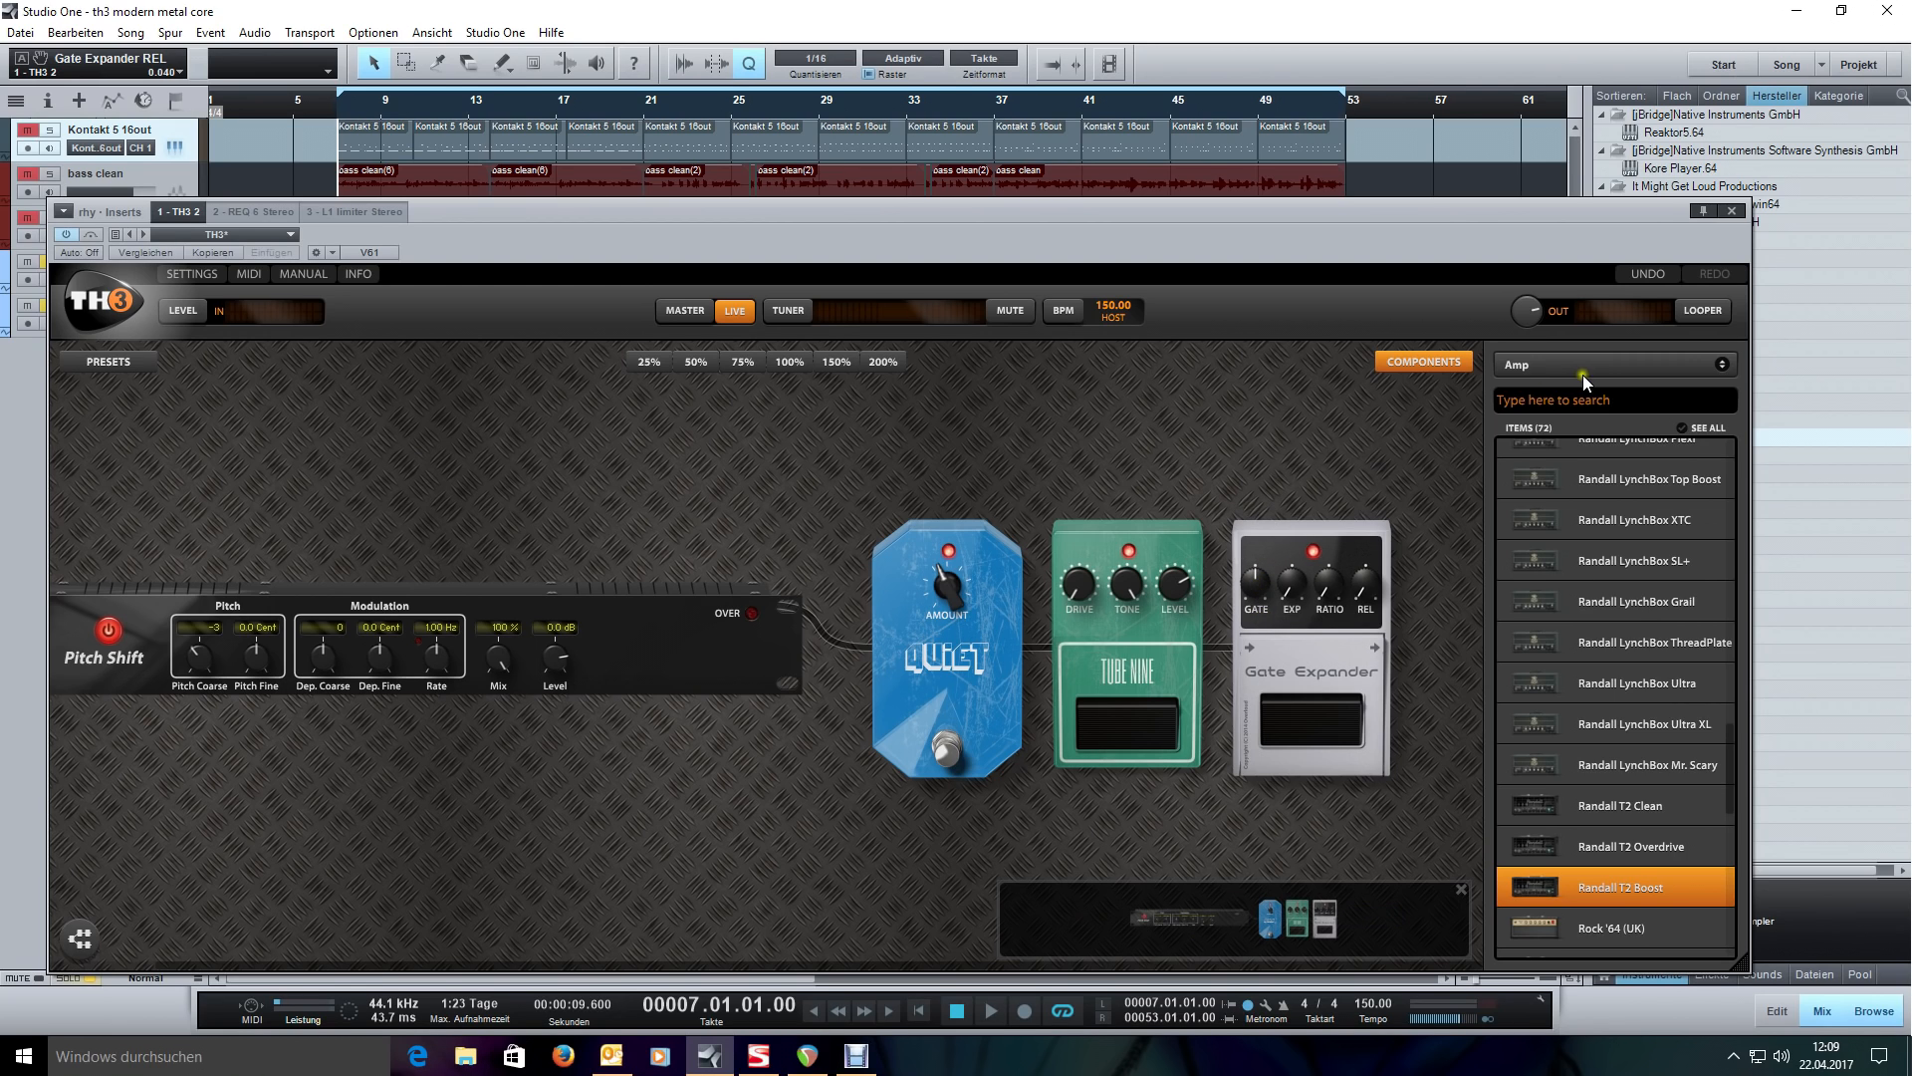
# - Add the BurnSphere Lead amp to the end of the chain with its matching 4x12 England (DE) cabinet
pyautogui.scroll(15, 1593, 642)
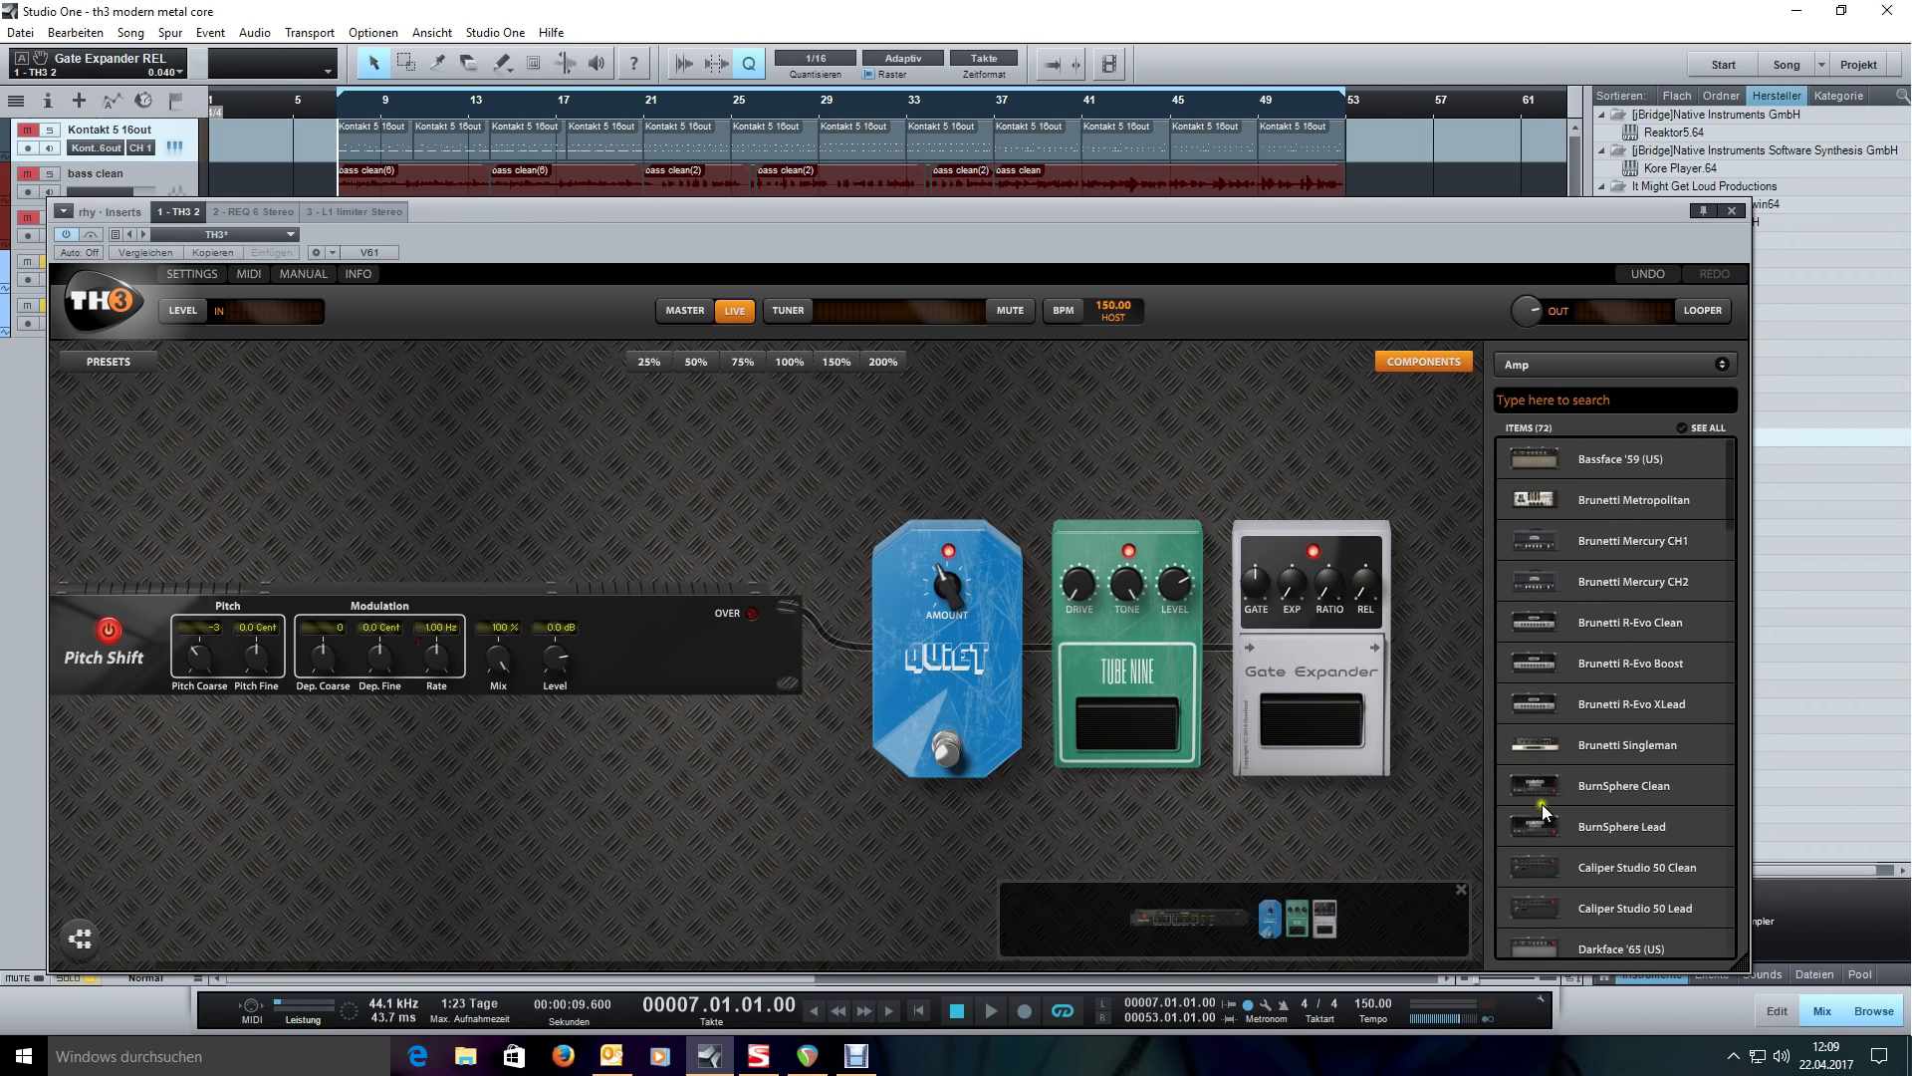
pyautogui.moveTo(1595, 826); pyautogui.dragTo(1450, 677)
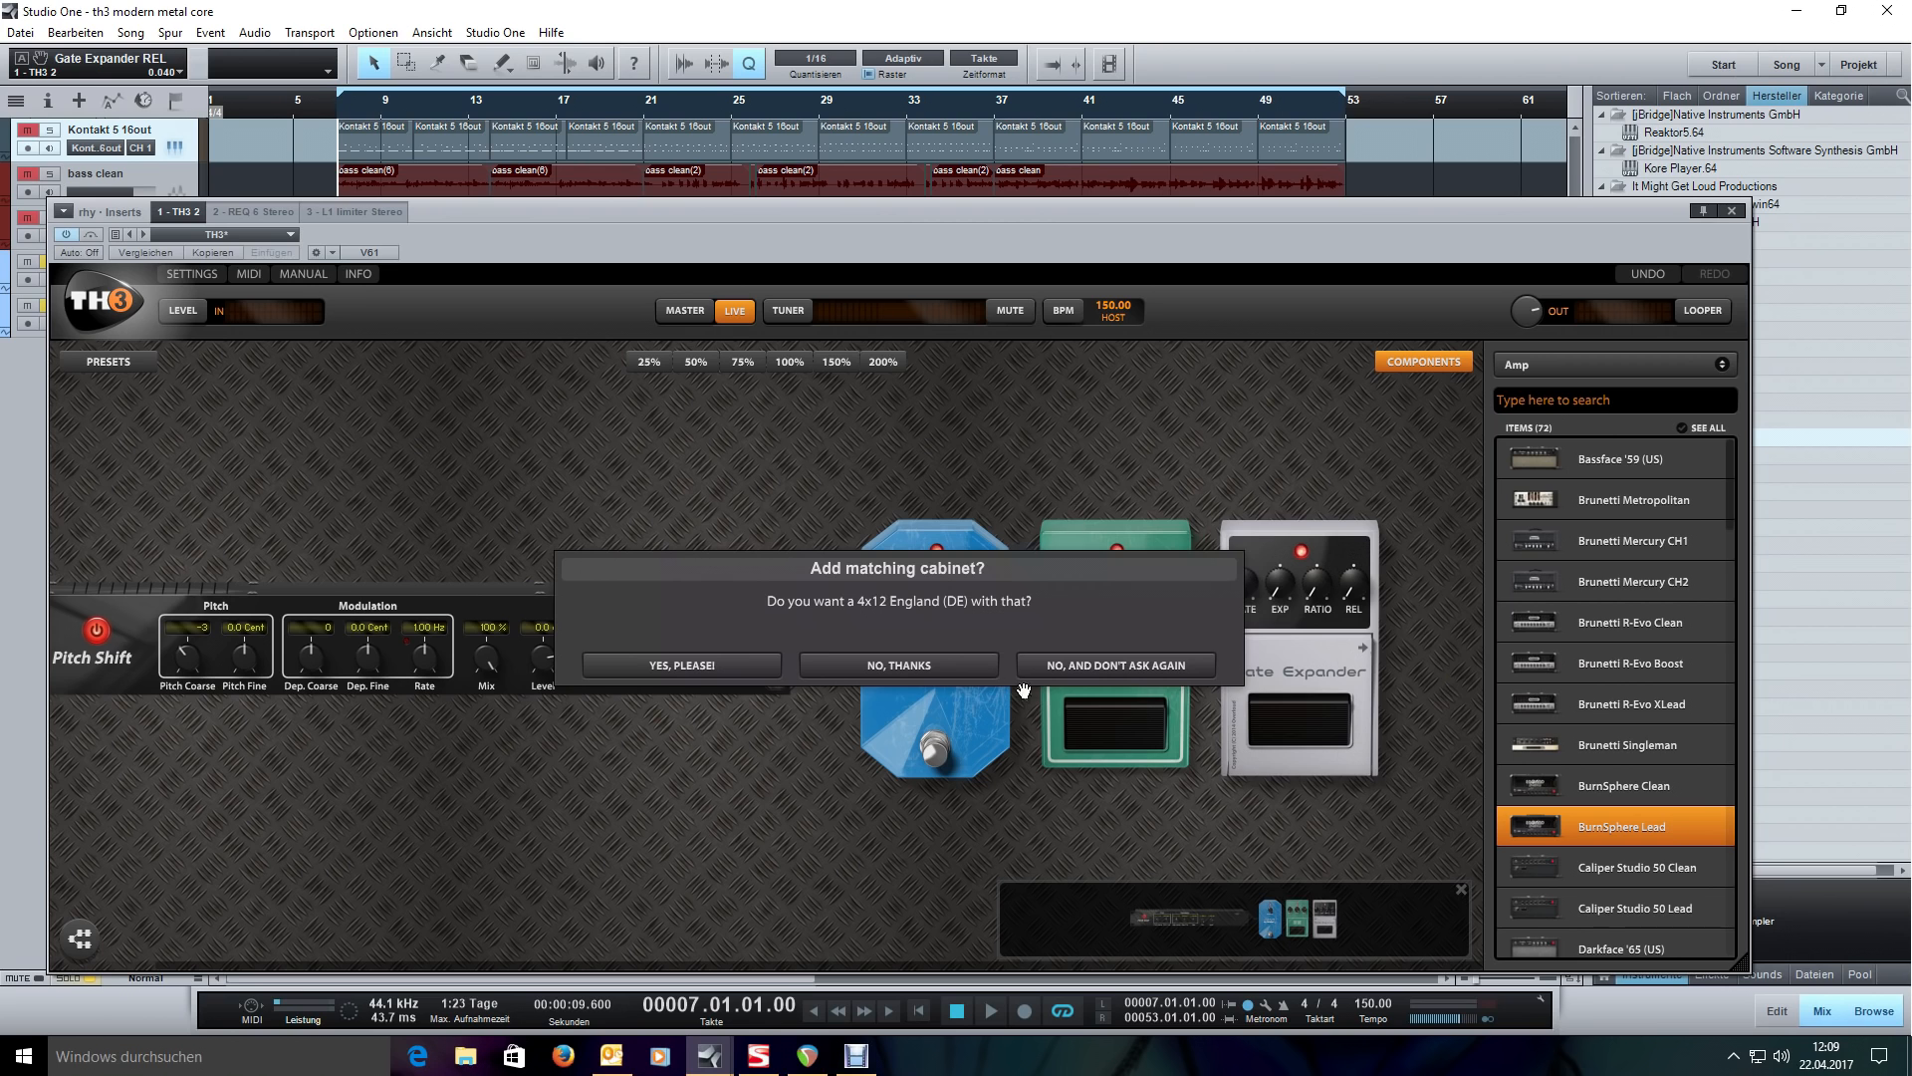
pyautogui.click(696, 666)
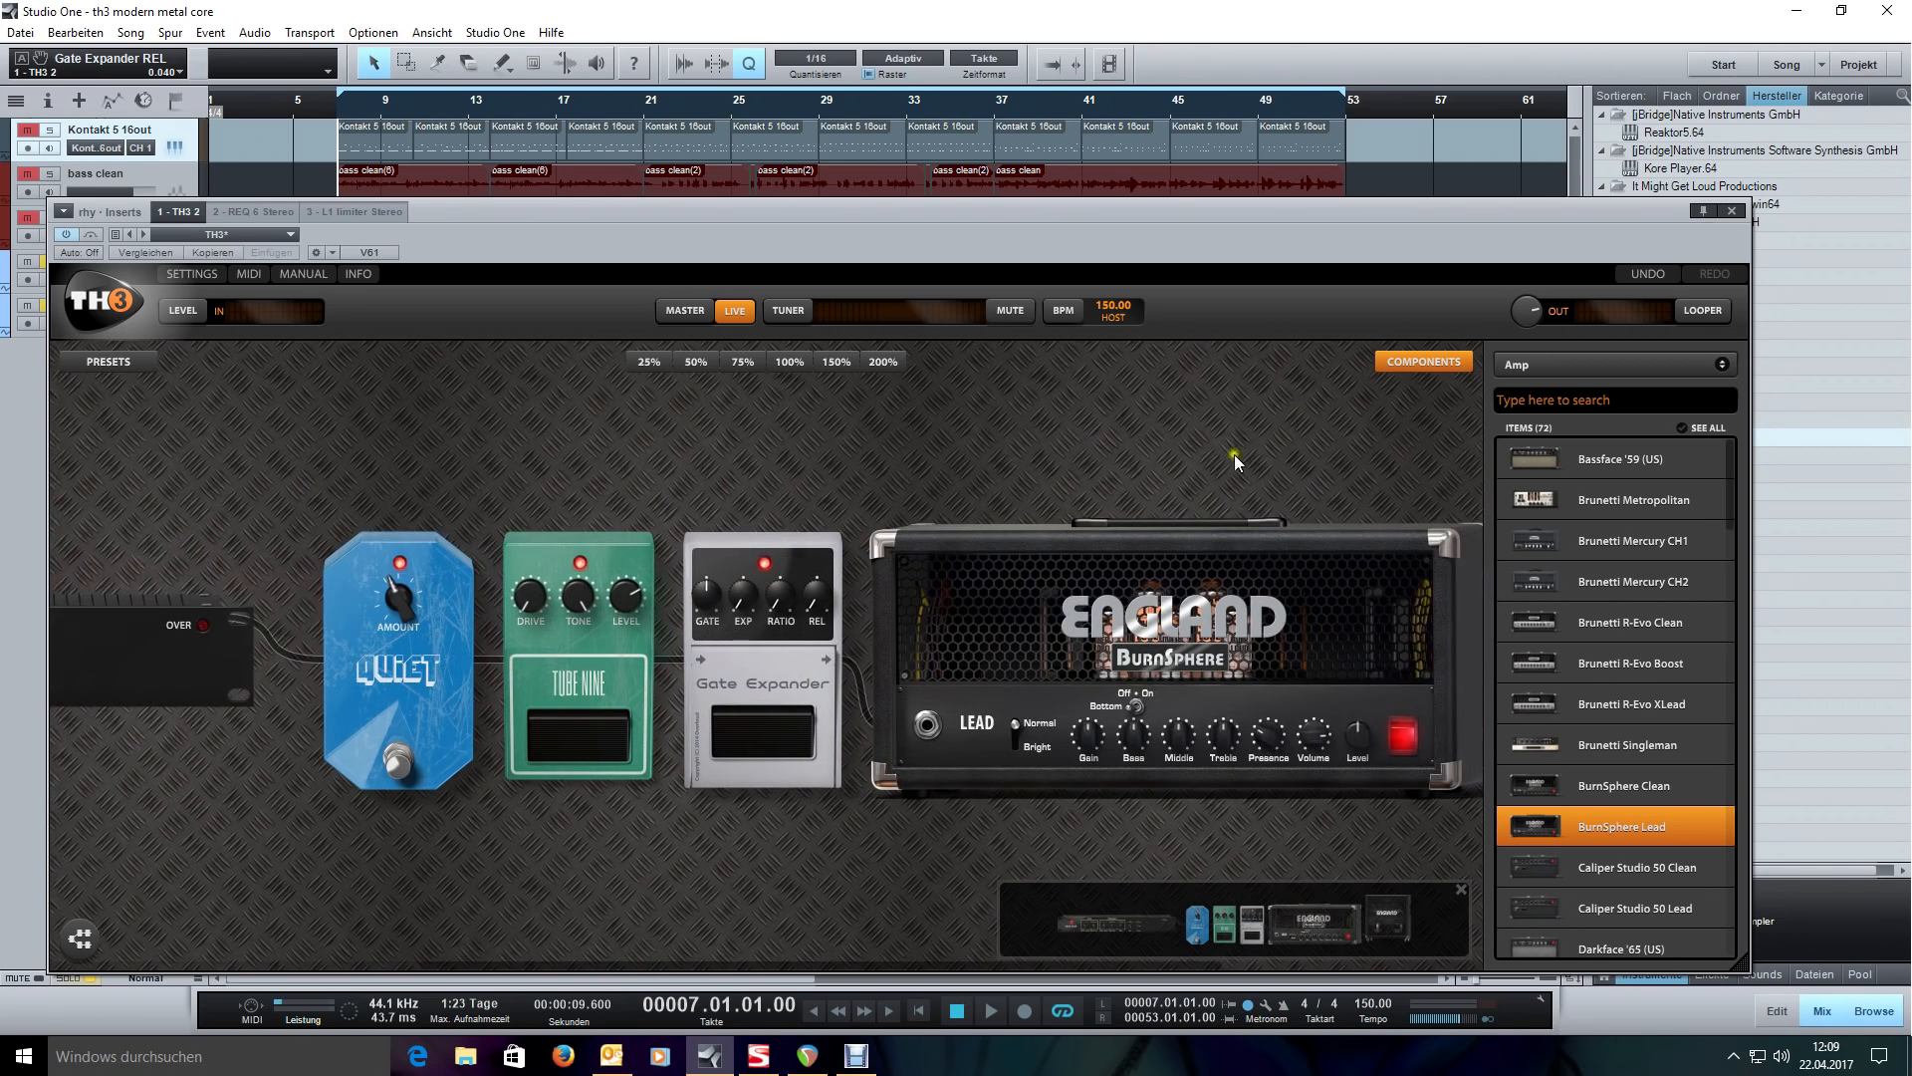
# - Change microphone A on the England cabinet to American57 [D] and play a short passage
pyautogui.moveTo(1136, 549)
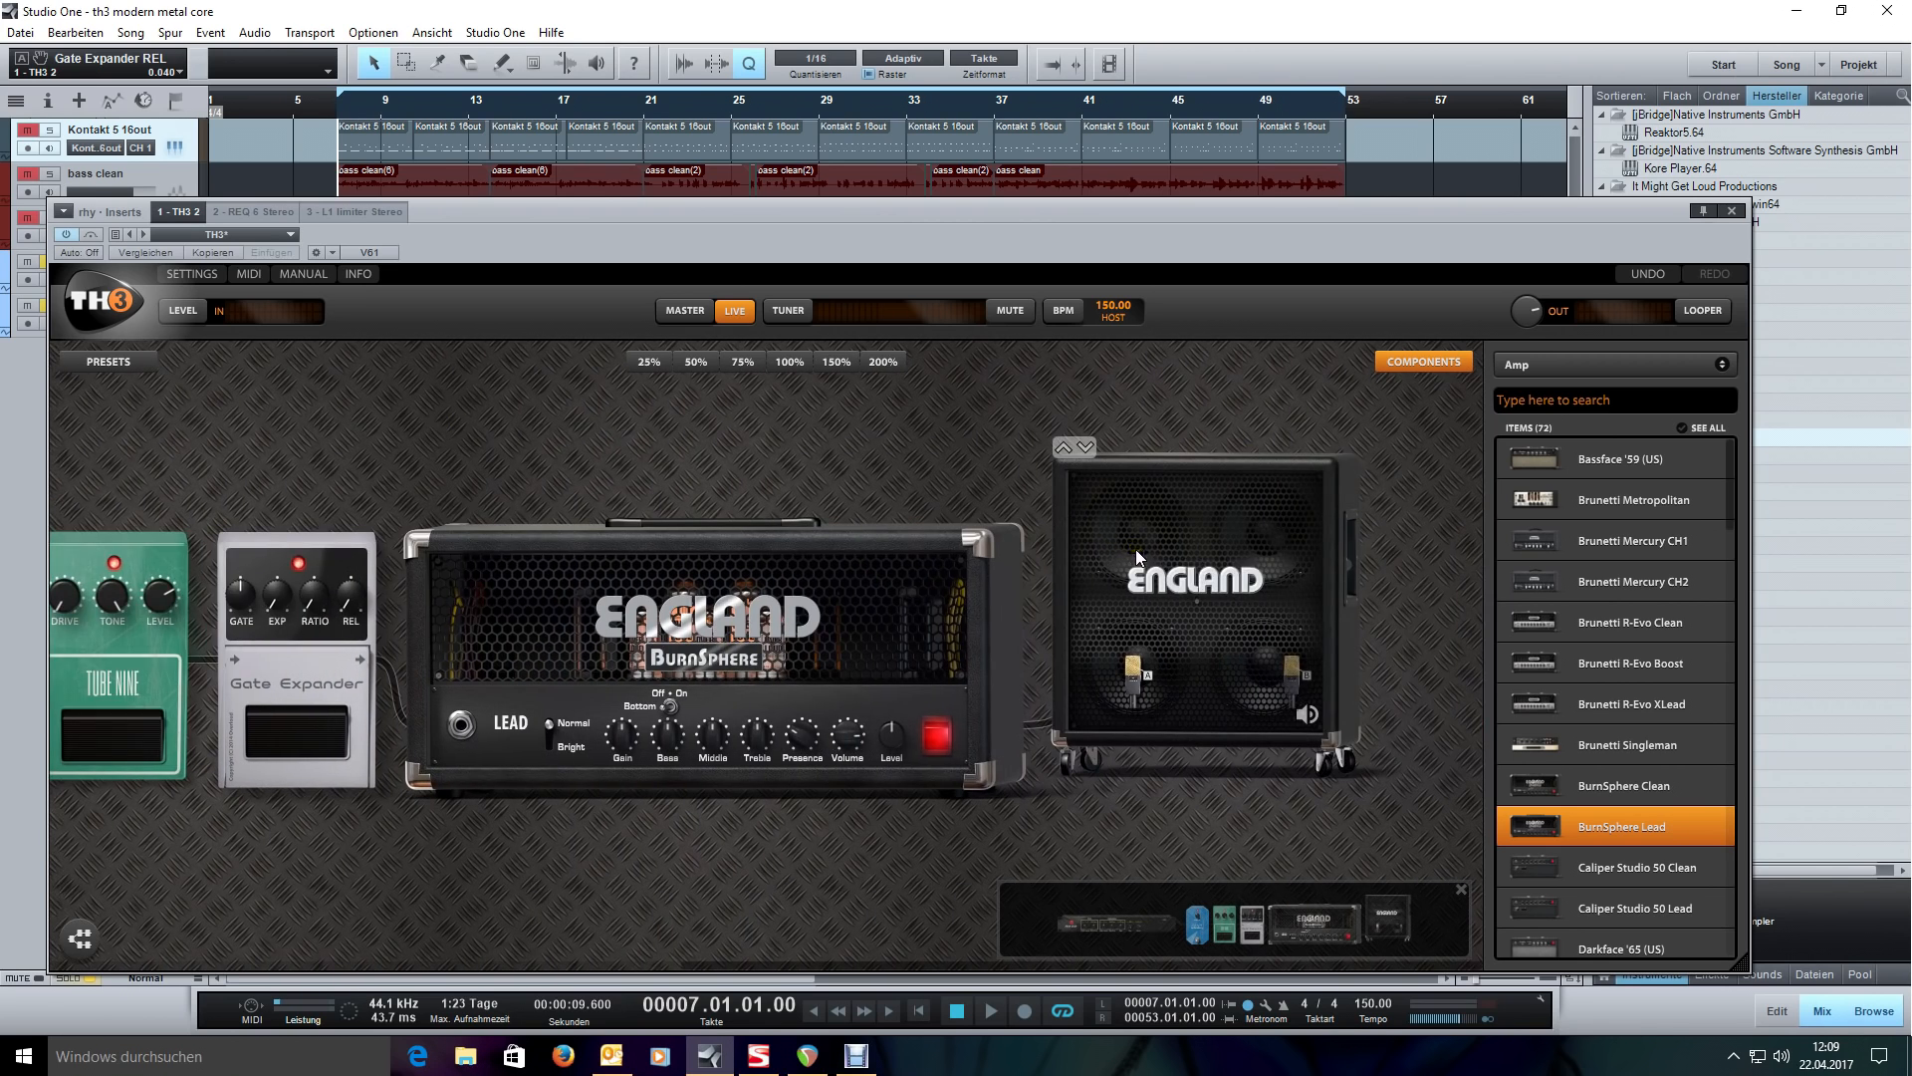
pyautogui.click(1132, 685)
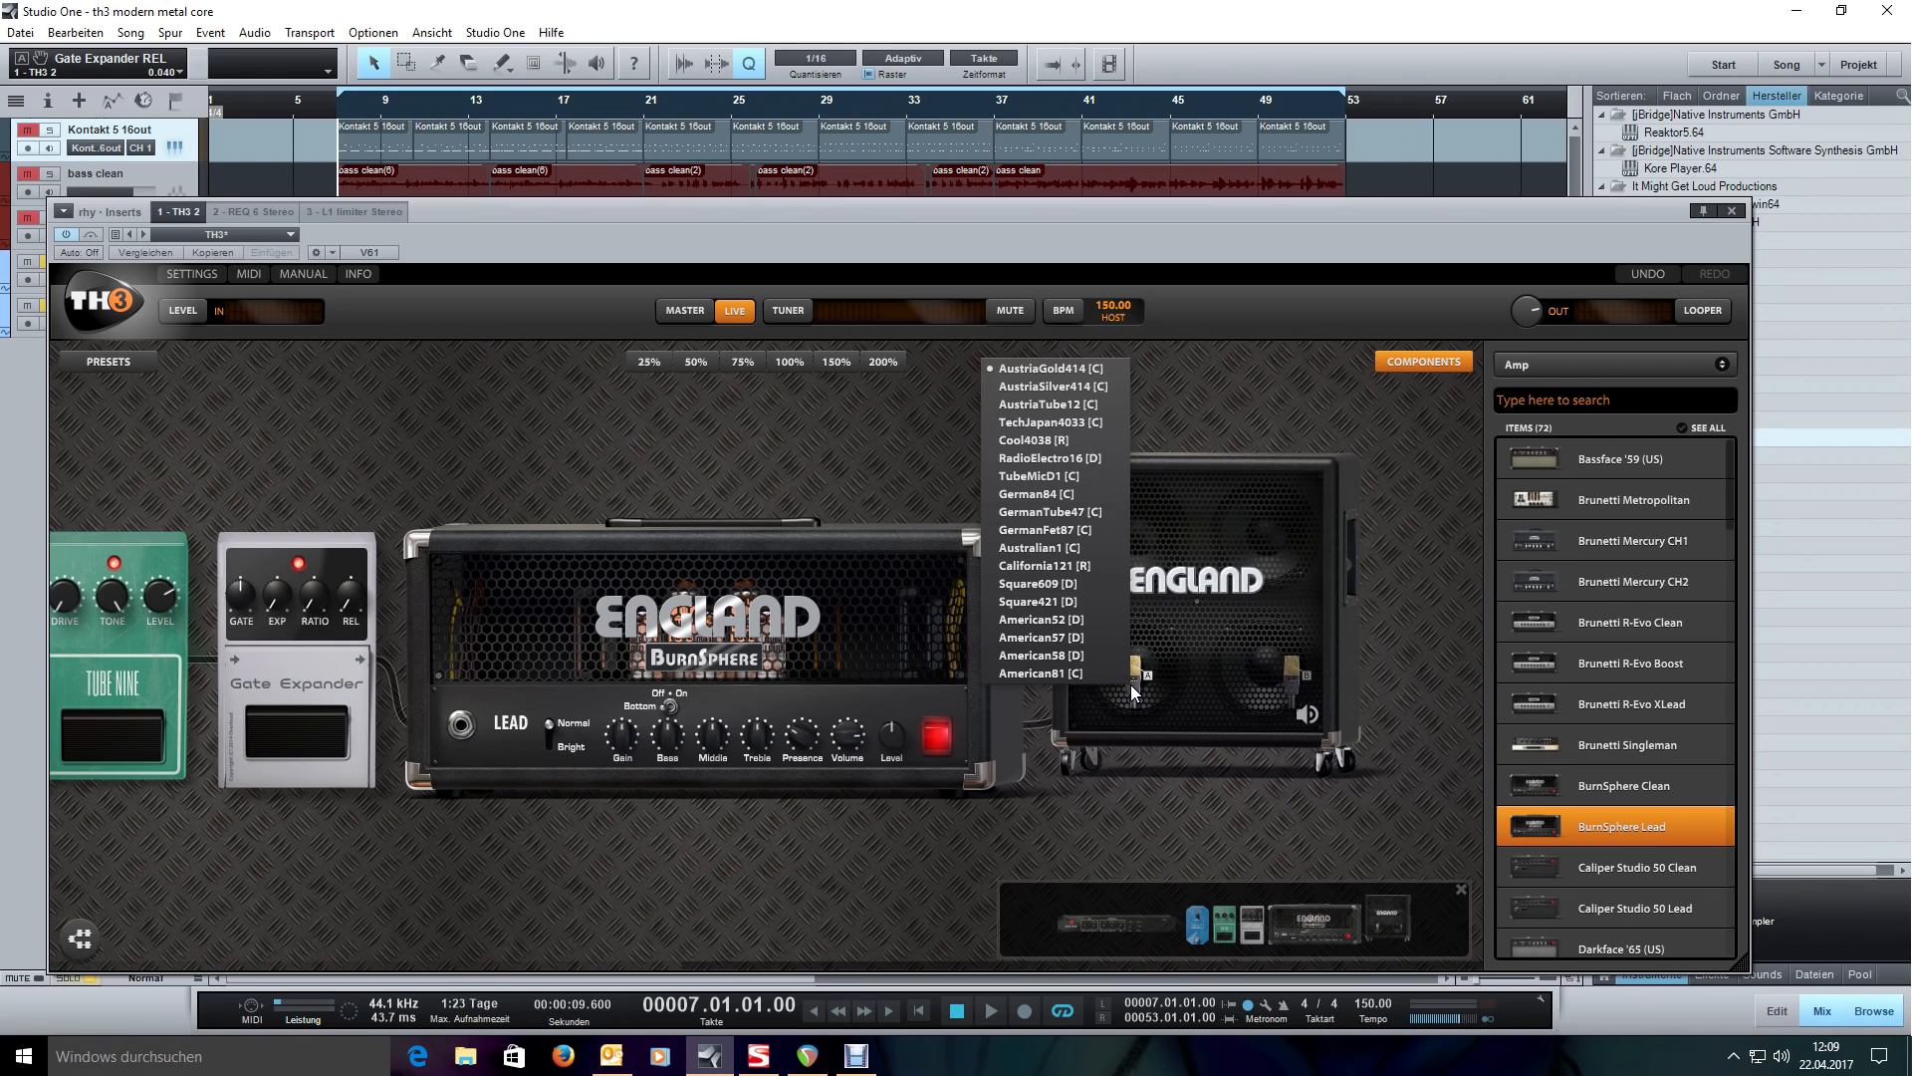
pyautogui.click(1092, 637)
pyautogui.moveTo(1128, 798); pyautogui.dragTo(1116, 787)
pyautogui.press('space')
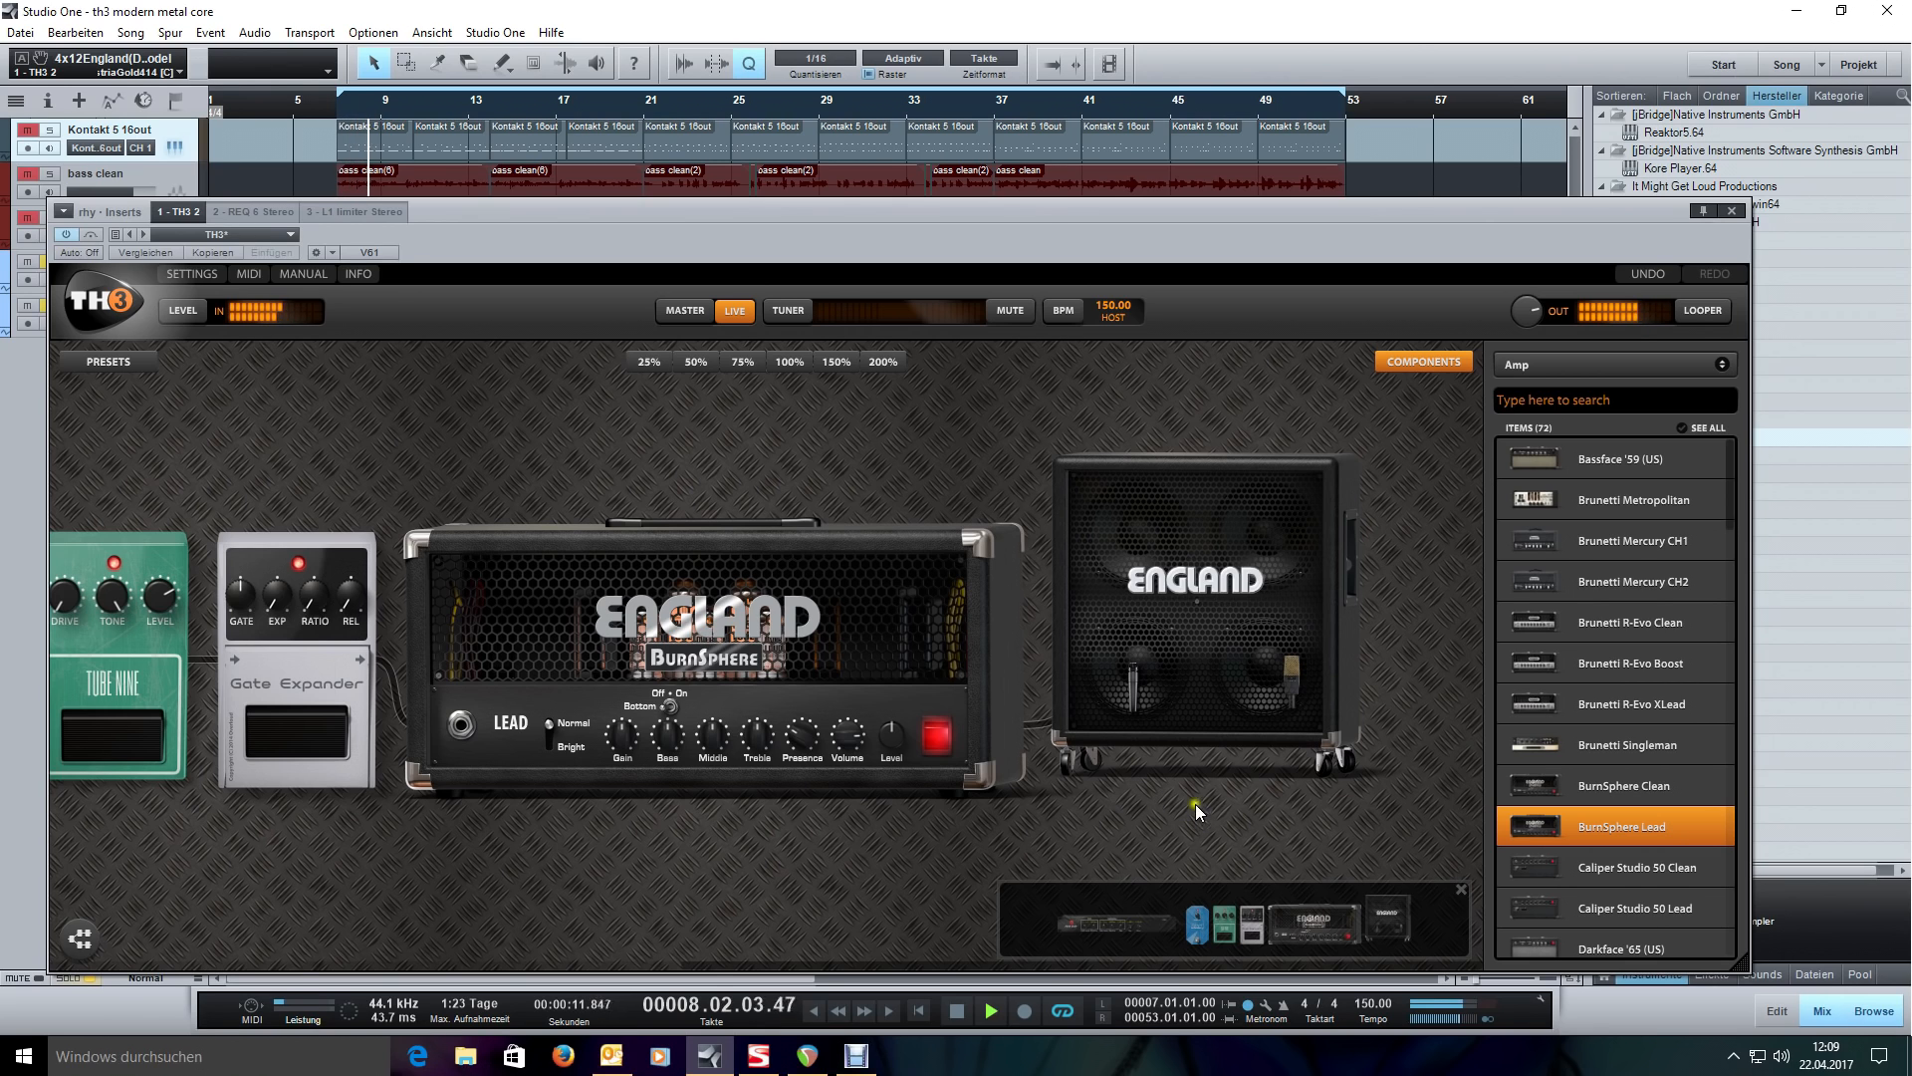
pyautogui.press('space')
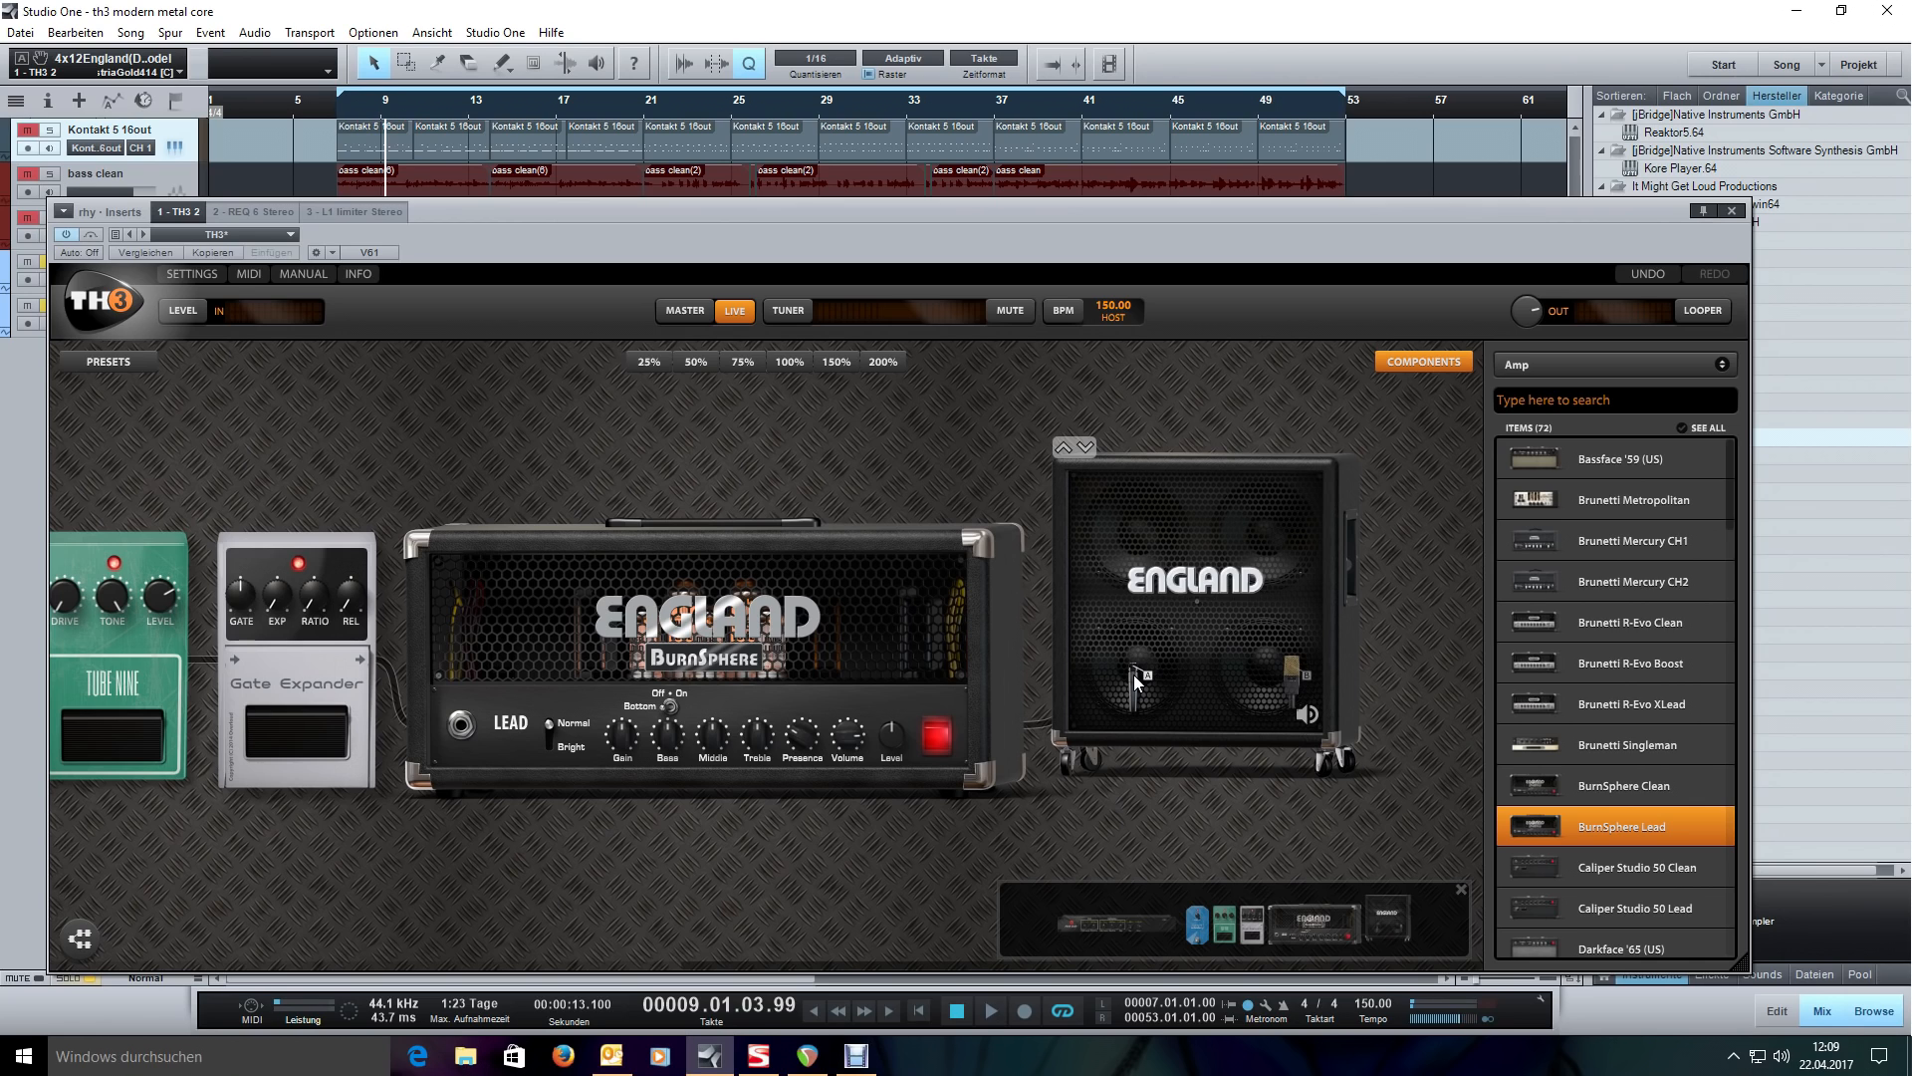
# - Play the song from the loop start and move microphone A down to the lower edge of its speaker
pyautogui.press('KP_1')
pyautogui.press('space')
pyautogui.moveTo(1133, 675)
pyautogui.mouseDown()
pyautogui.moveTo(1139, 713)
pyautogui.moveTo(1095, 675)
pyautogui.moveTo(1129, 637)
pyautogui.moveTo(1181, 674)
pyautogui.moveTo(1133, 708)
pyautogui.mouseUp()
pyautogui.press('space')
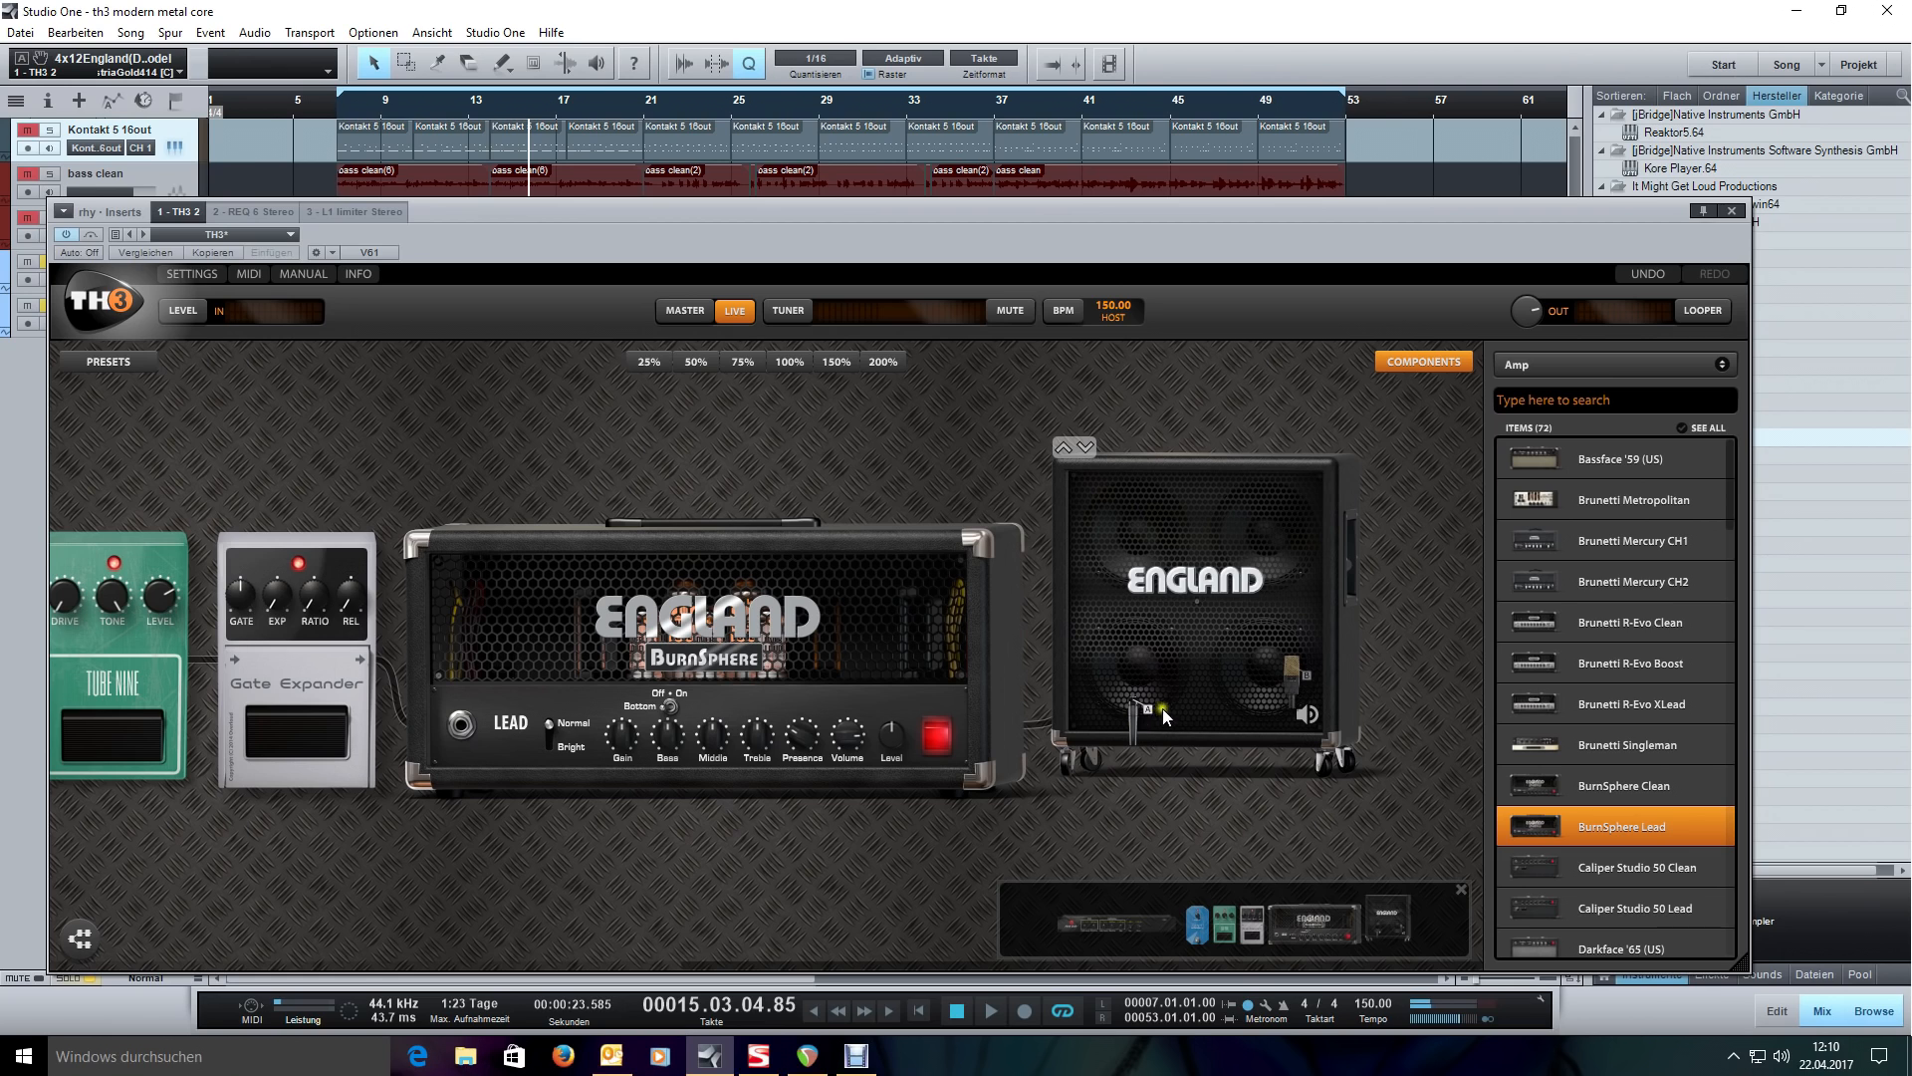
pyautogui.click(1133, 714)
pyautogui.press('space')
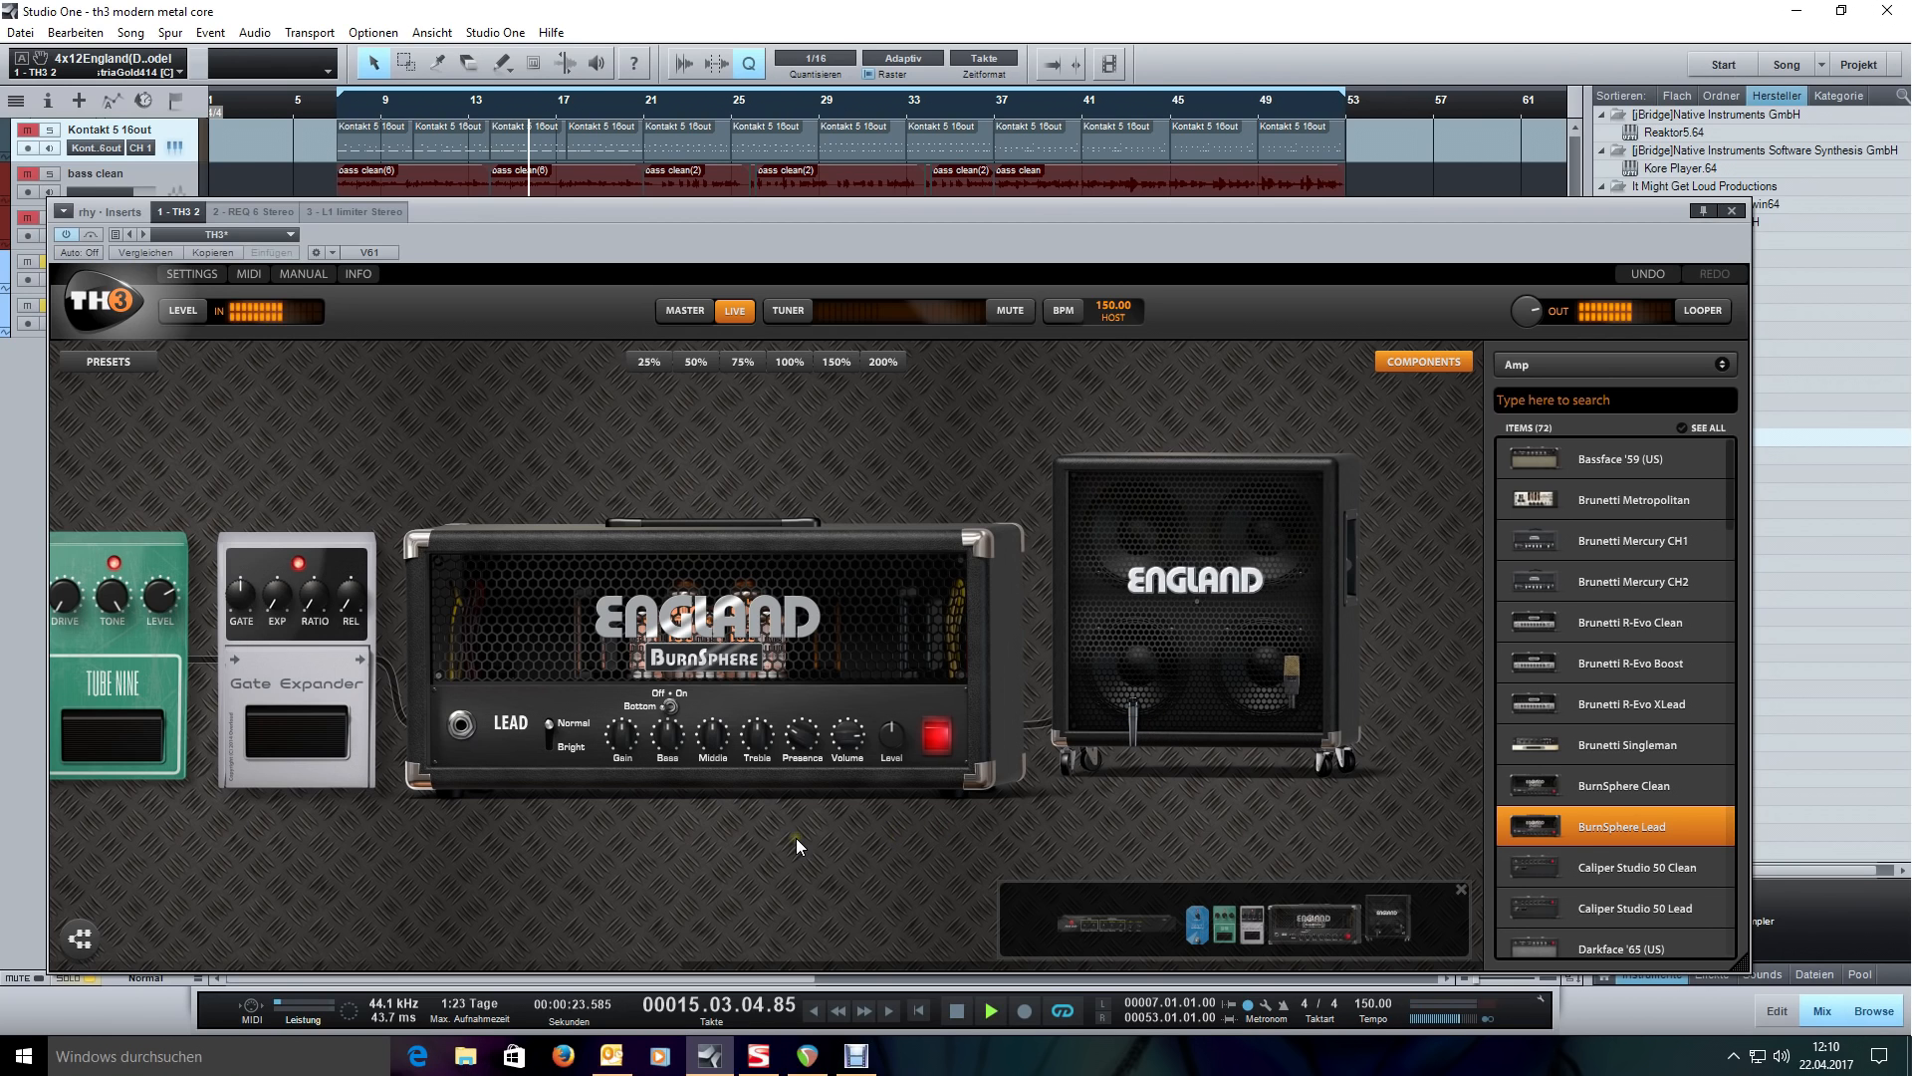
pyautogui.press('space')
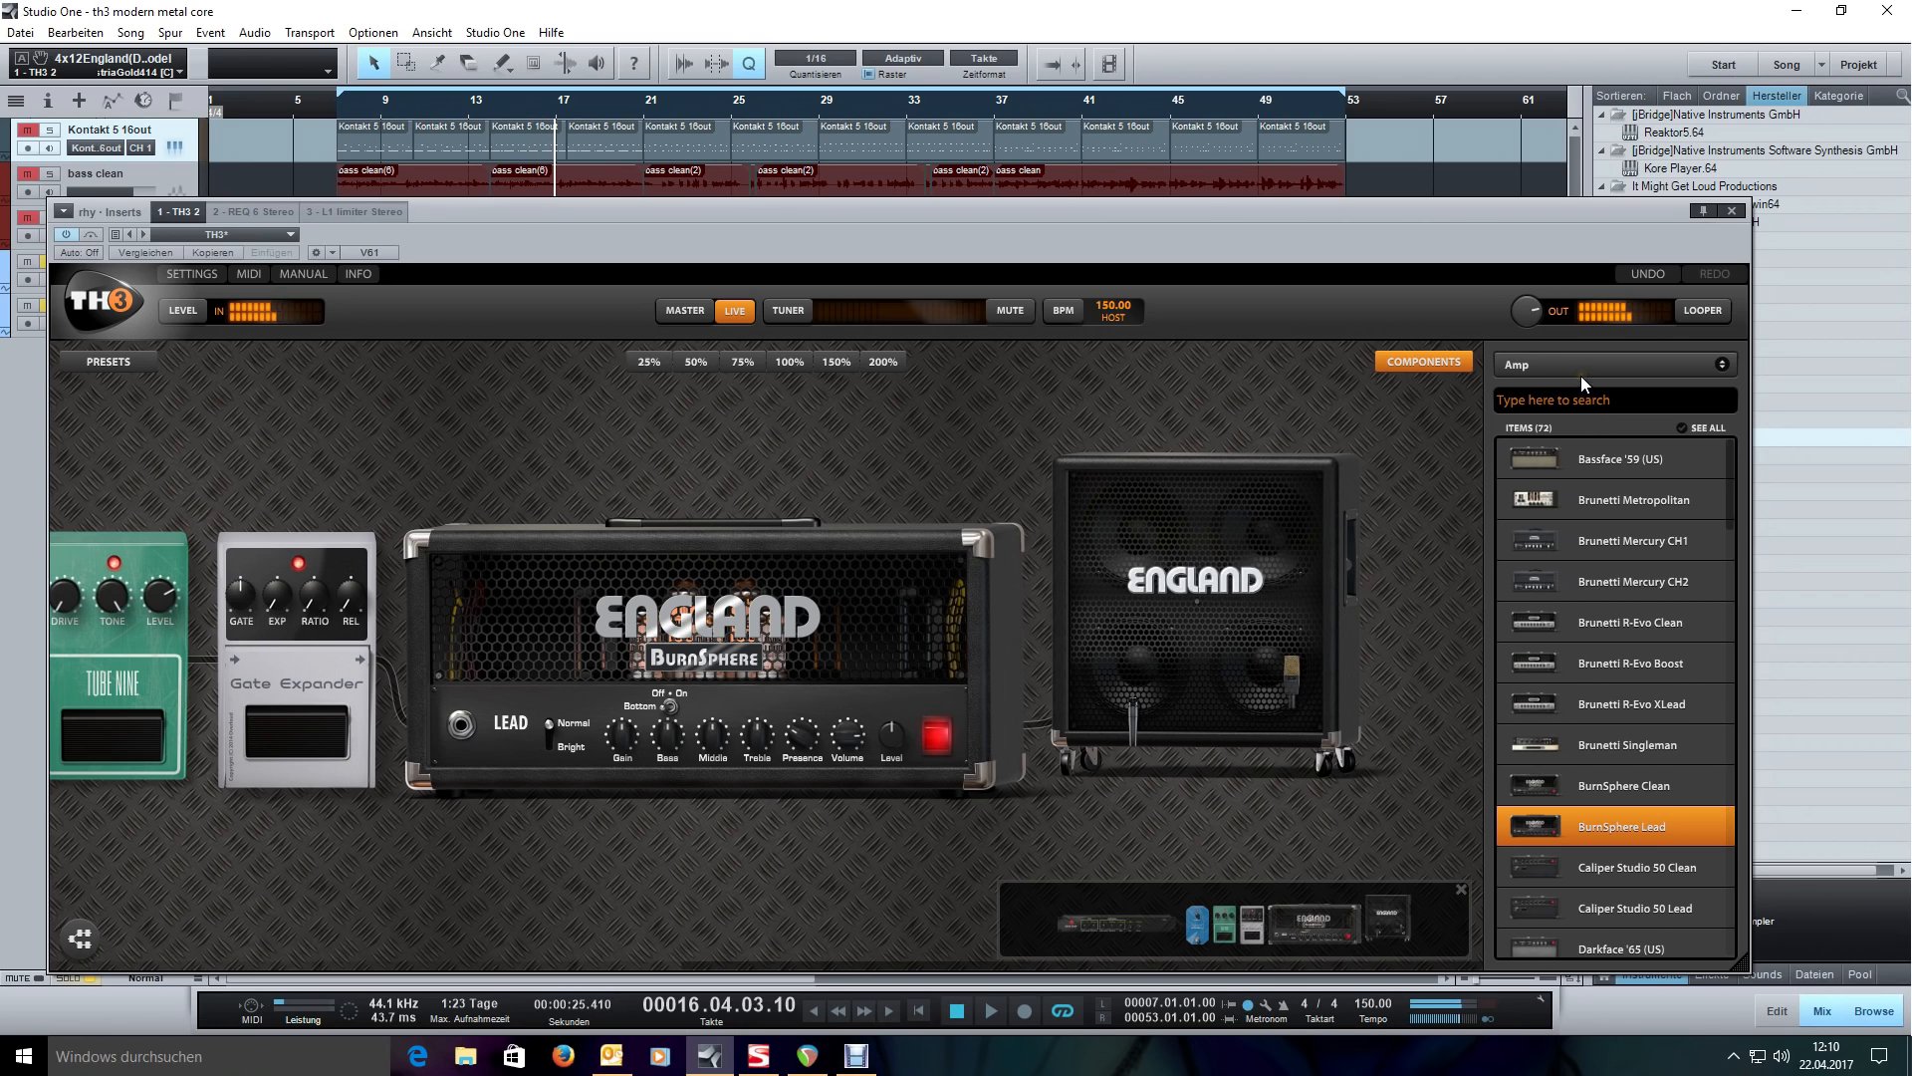
# - Add a 7-Band GEQ and a Parametric EQ from the Equalizer category after the cabinet, and hide the component browser
pyautogui.click(1581, 374)
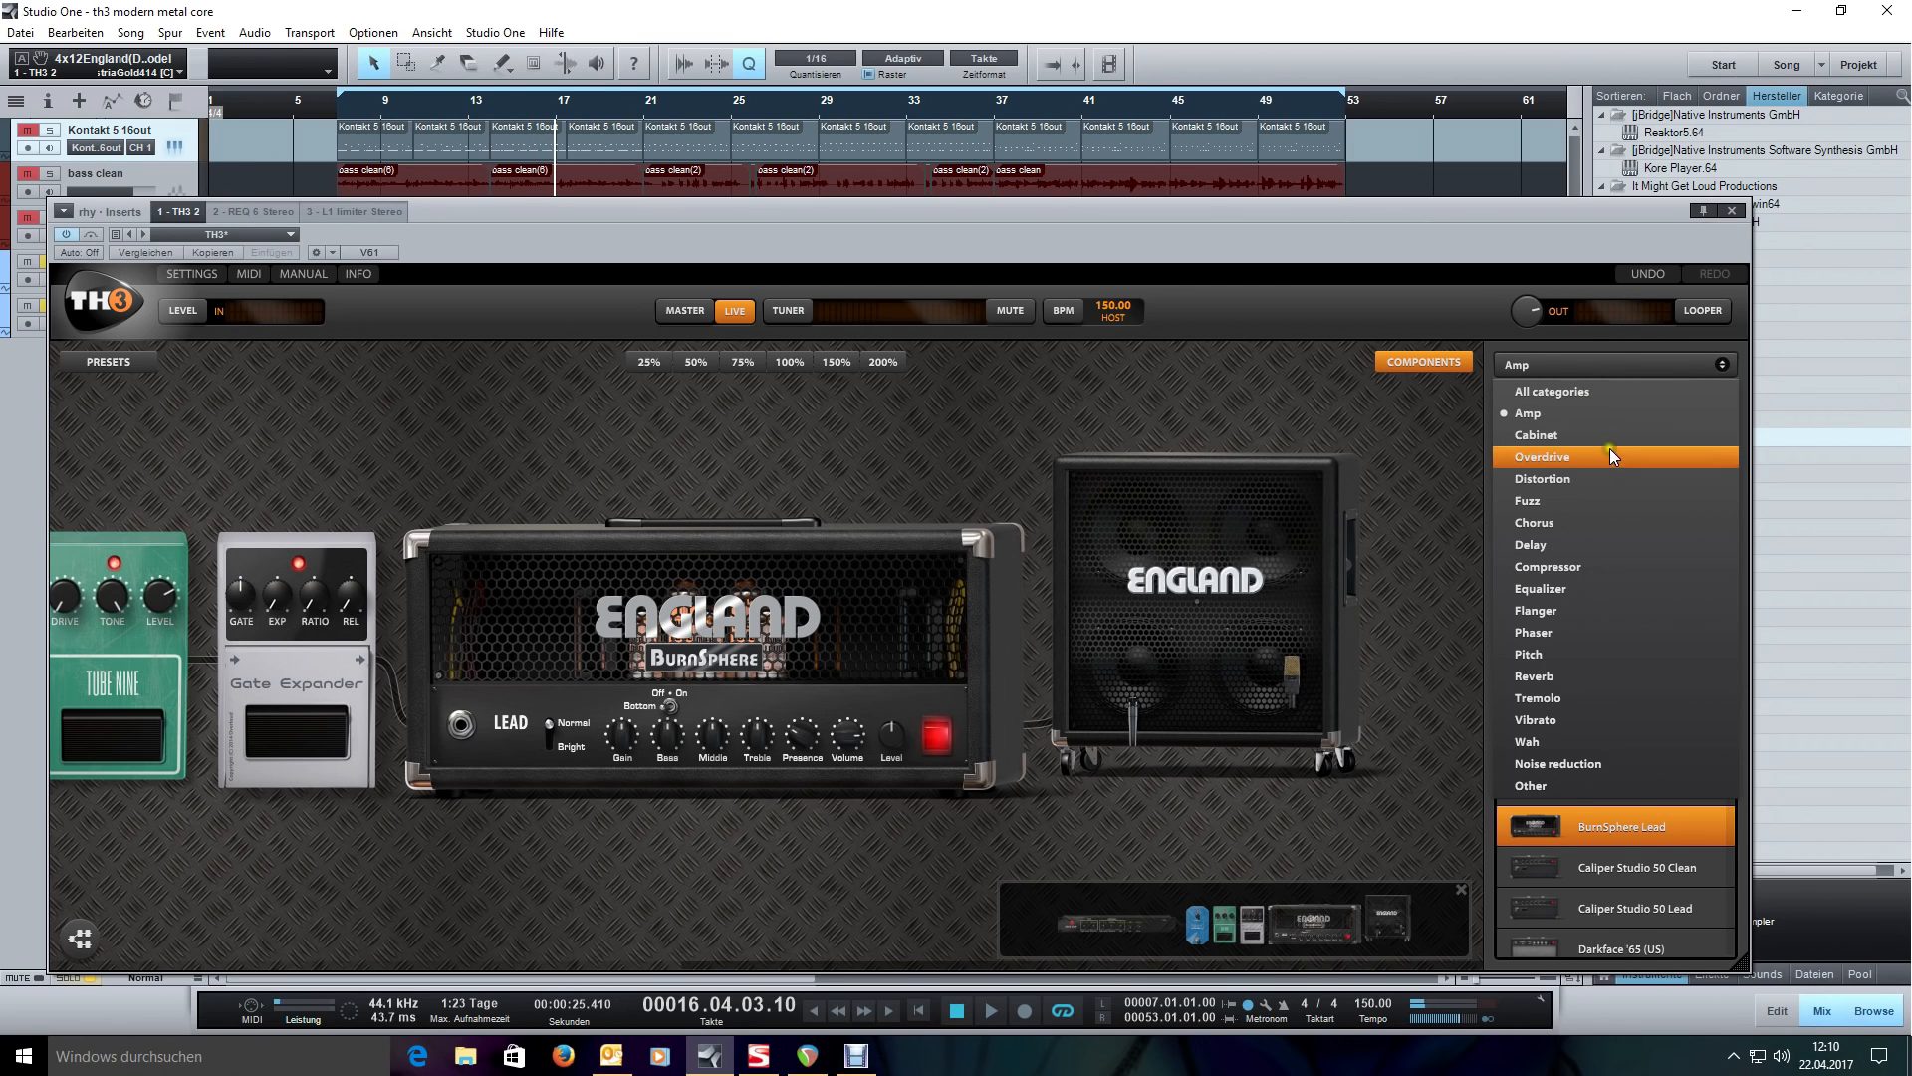
pyautogui.click(1606, 587)
pyautogui.doubleClick(1592, 500)
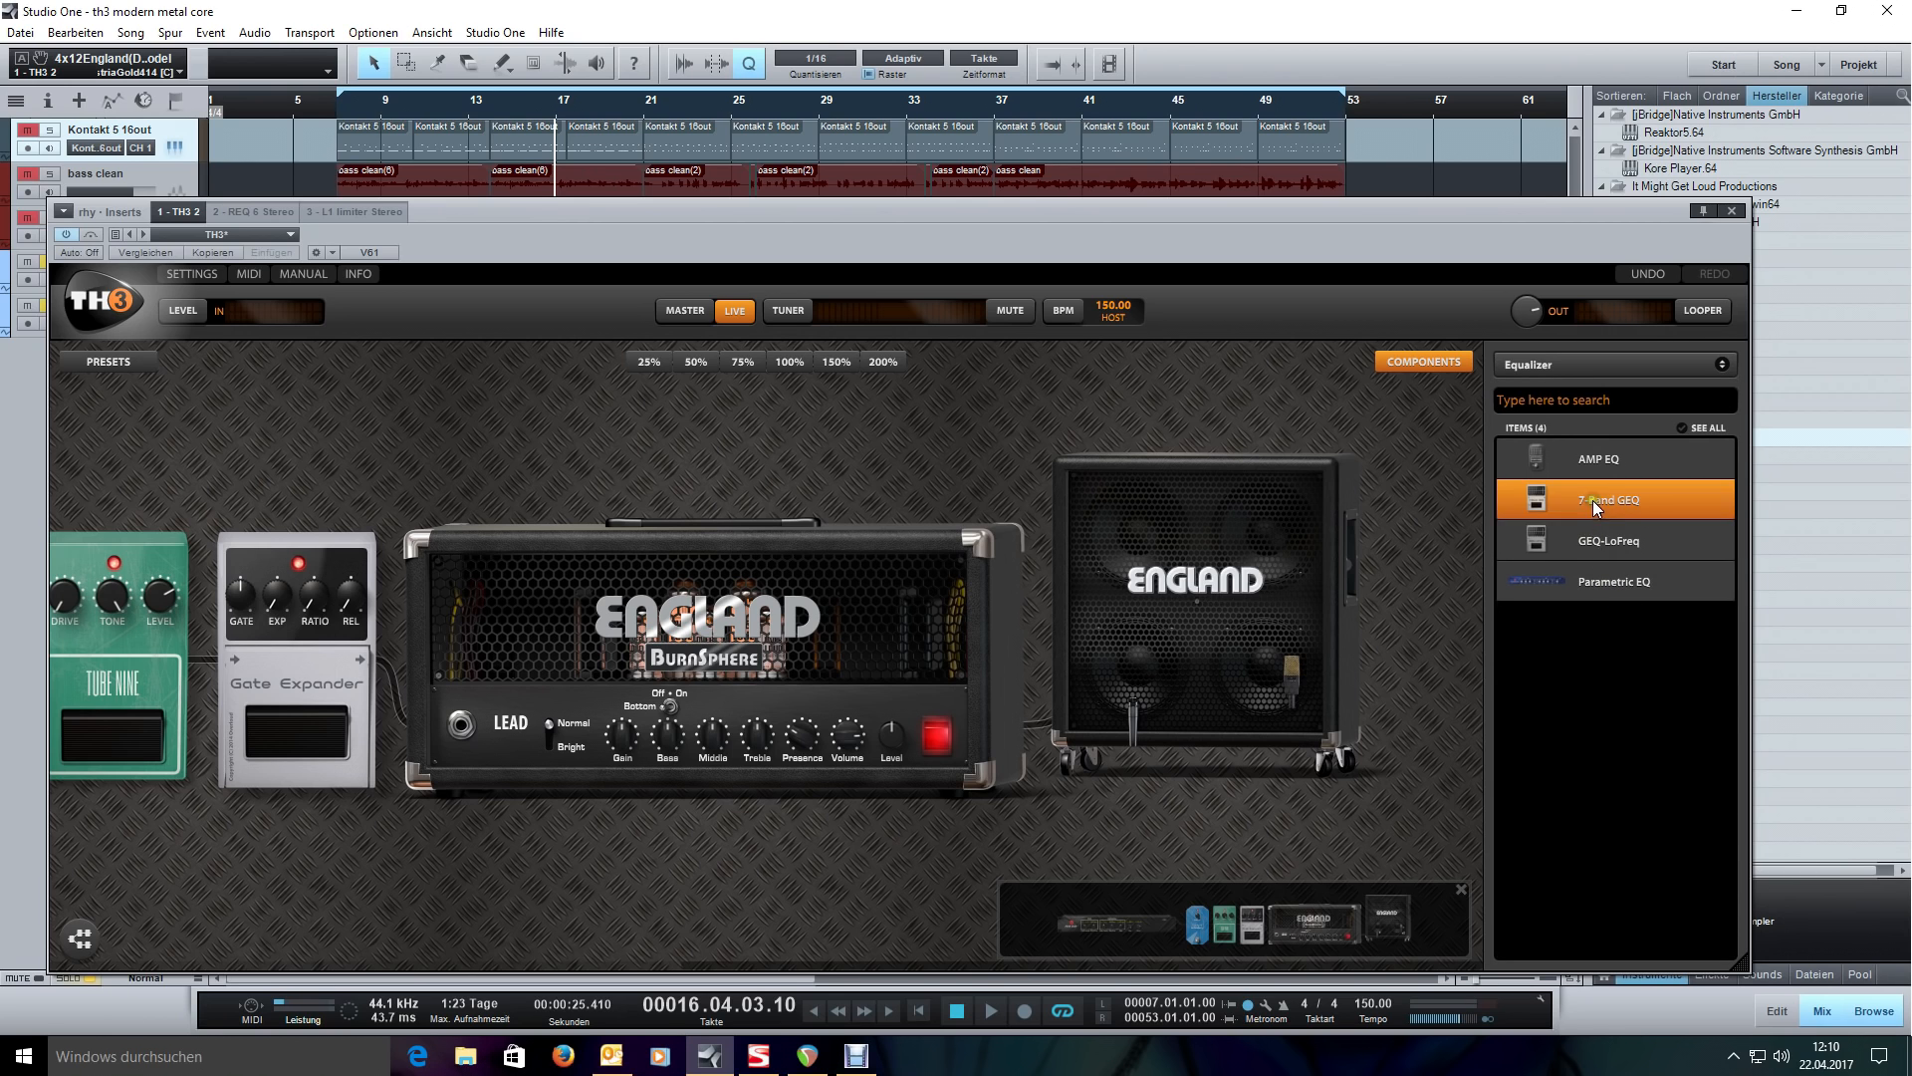
pyautogui.doubleClick(1561, 583)
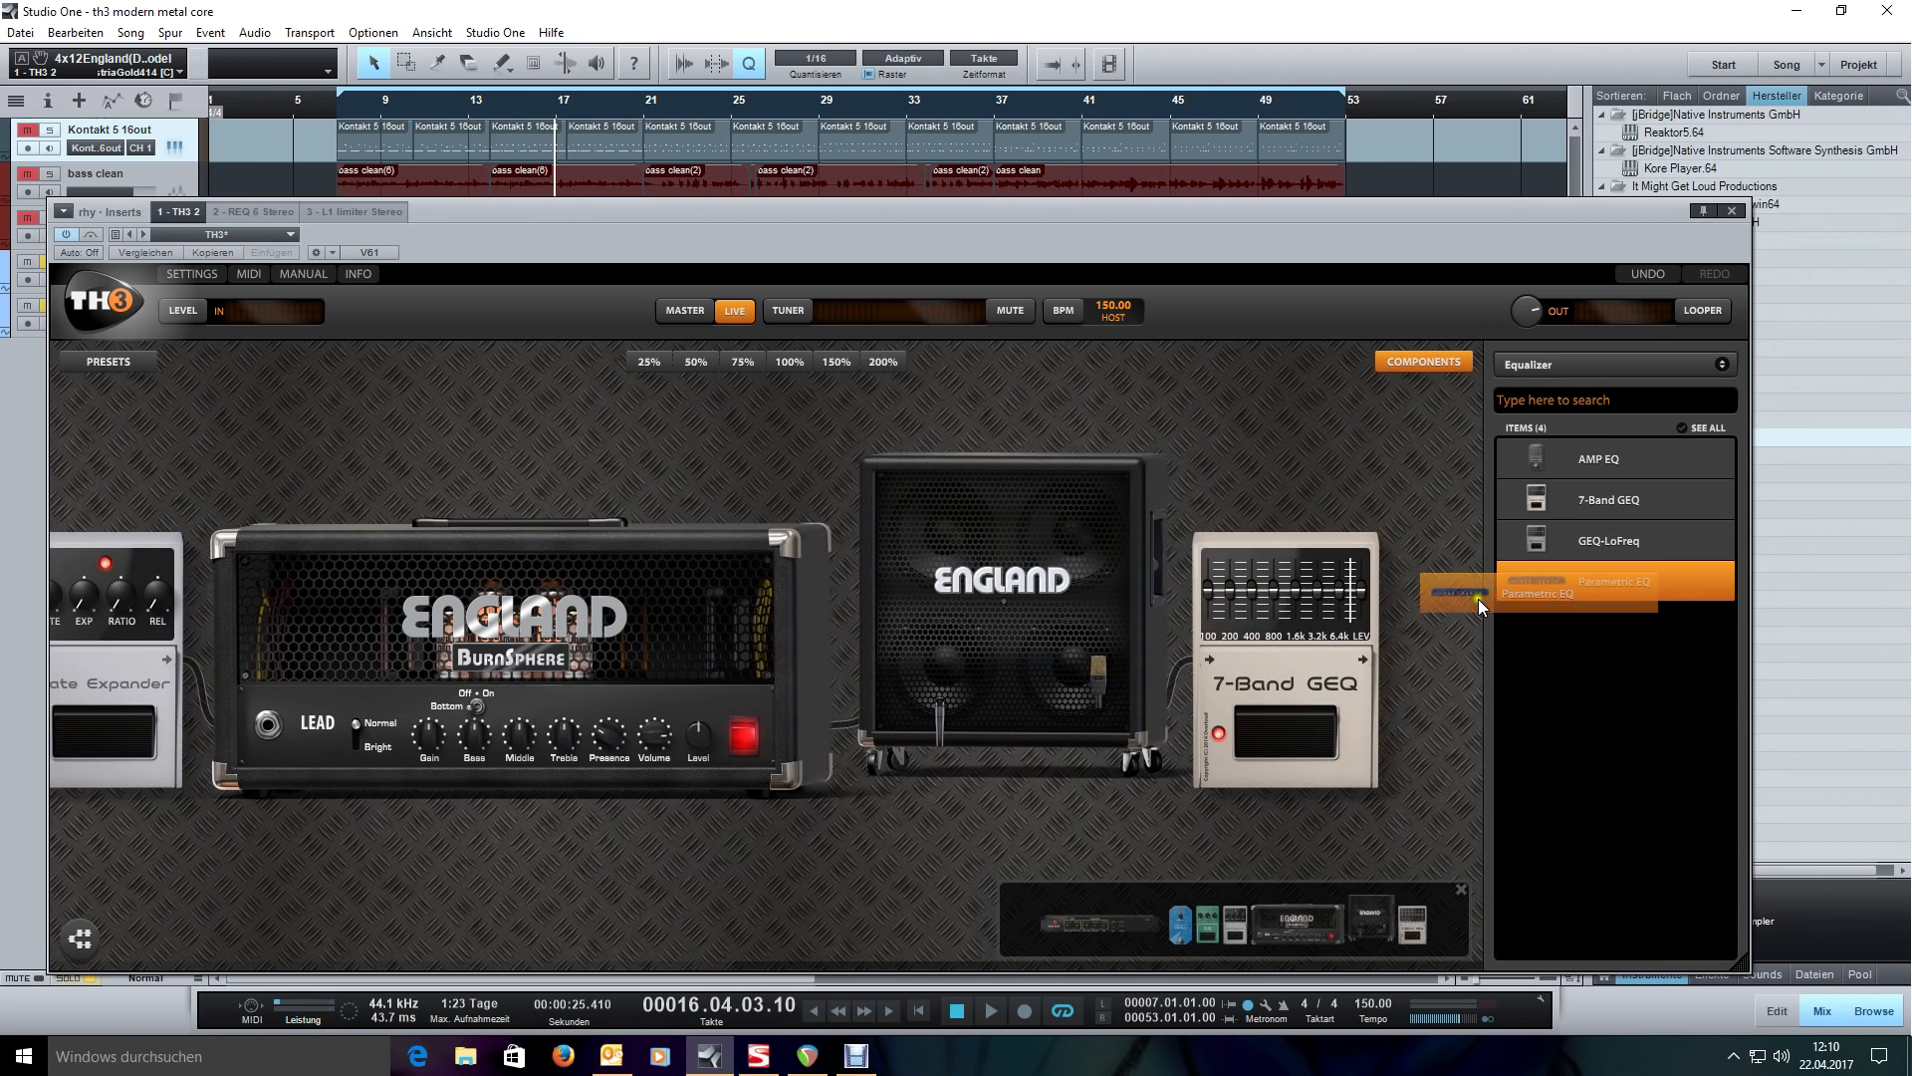
pyautogui.click(1432, 364)
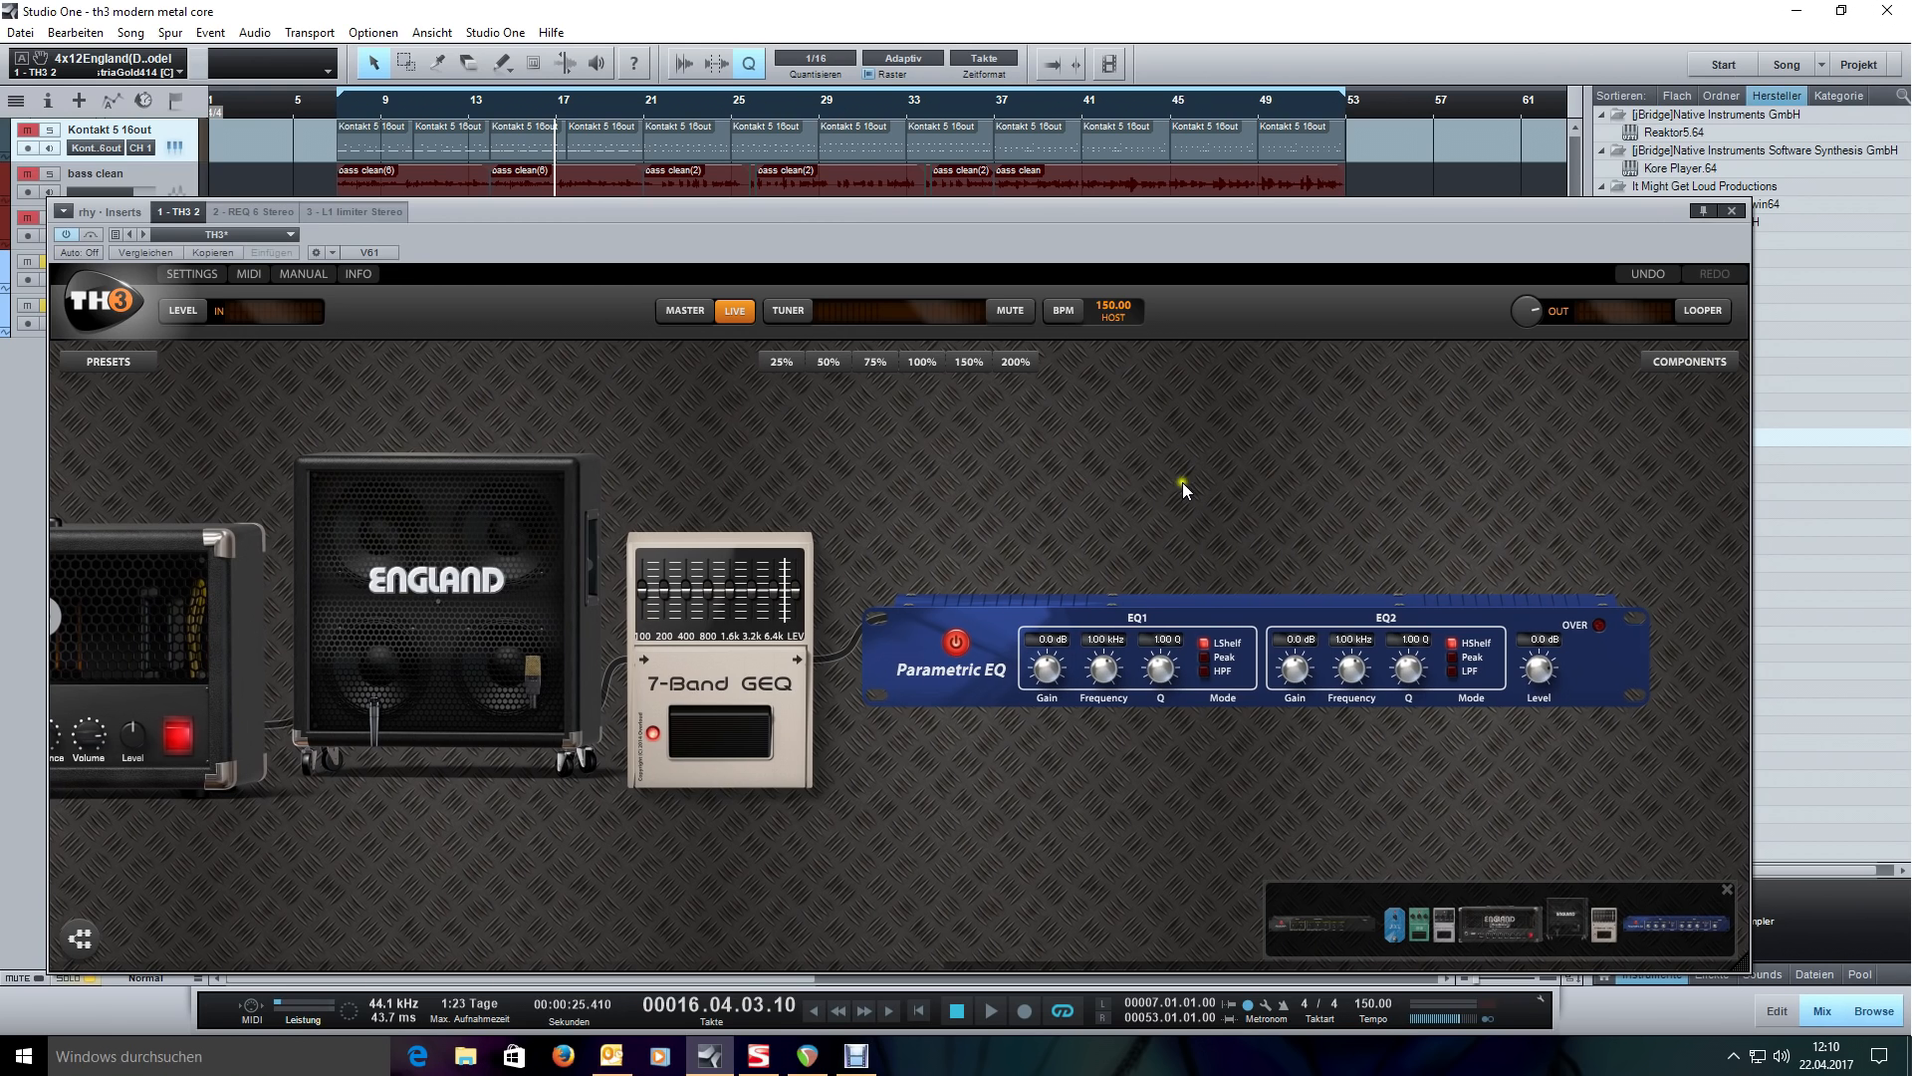
# - Set the Parametric EQ's EQ1 to Peak mode with a frequency of about 615 Hz and a Q of 2.35
pyautogui.click(1191, 675)
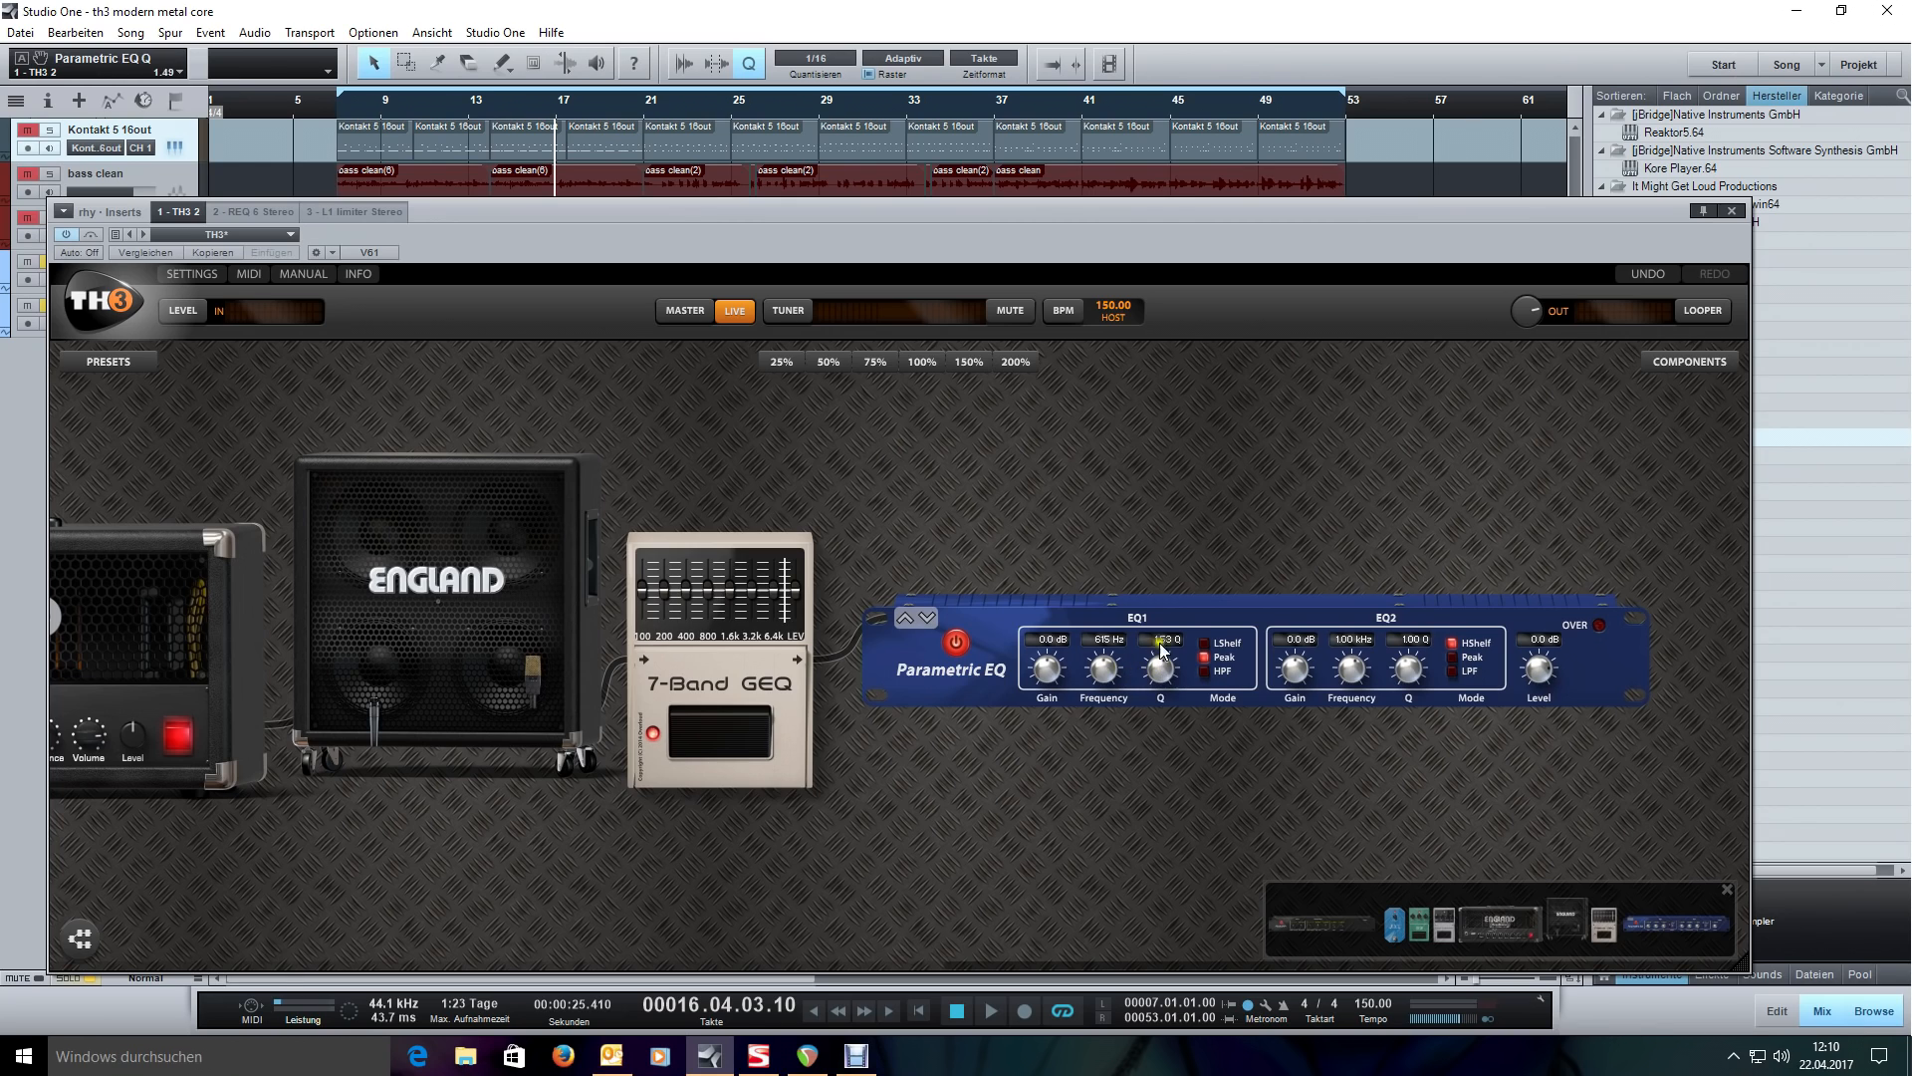
pyautogui.moveTo(1151, 608); pyautogui.dragTo(1150, 598)
pyautogui.moveTo(1159, 684); pyautogui.dragTo(1159, 685)
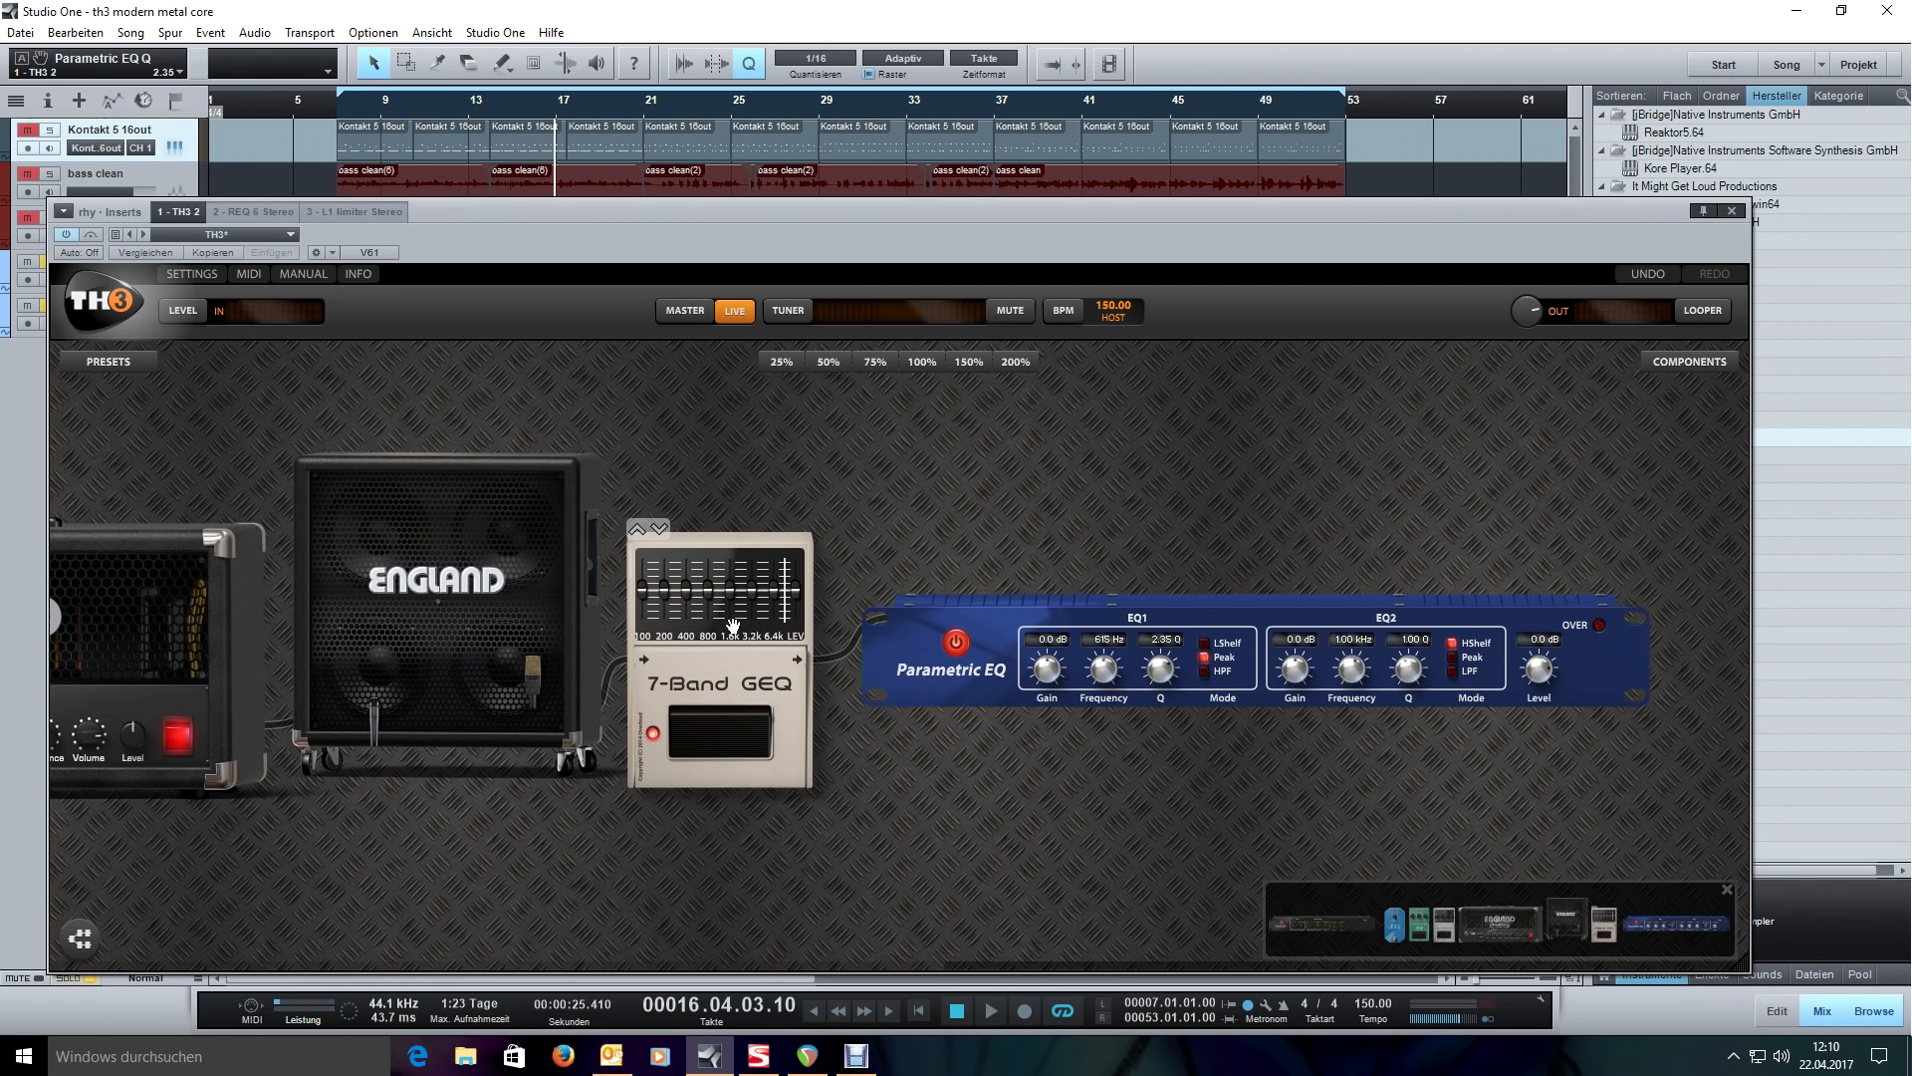
# - During playback, set EQ1 to about 418 Hz, Q 2.25 and gain -5.8 dB, and compare it with the Parametric EQ bypassed
pyautogui.press('space')
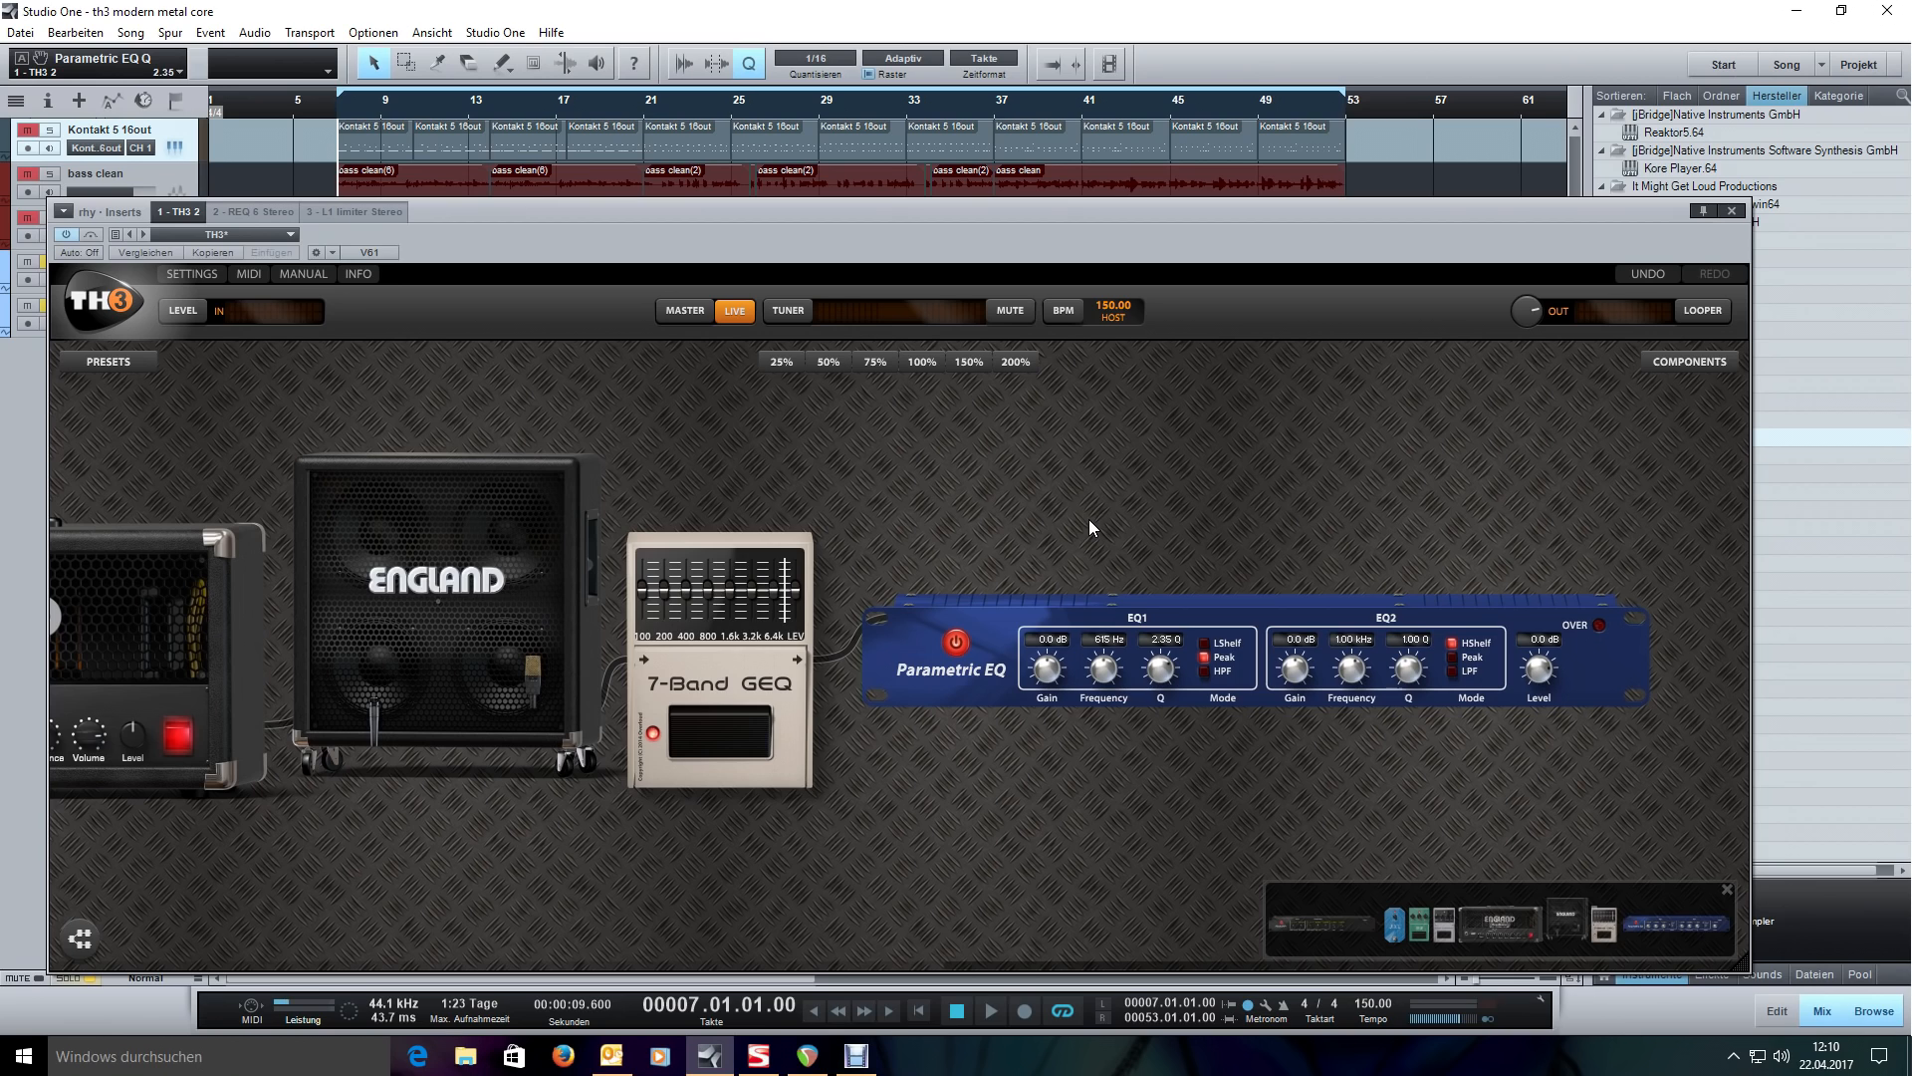
pyautogui.press('space')
pyautogui.moveTo(1104, 669); pyautogui.dragTo(1049, 609)
pyautogui.moveTo(1162, 671); pyautogui.dragTo(1068, 759)
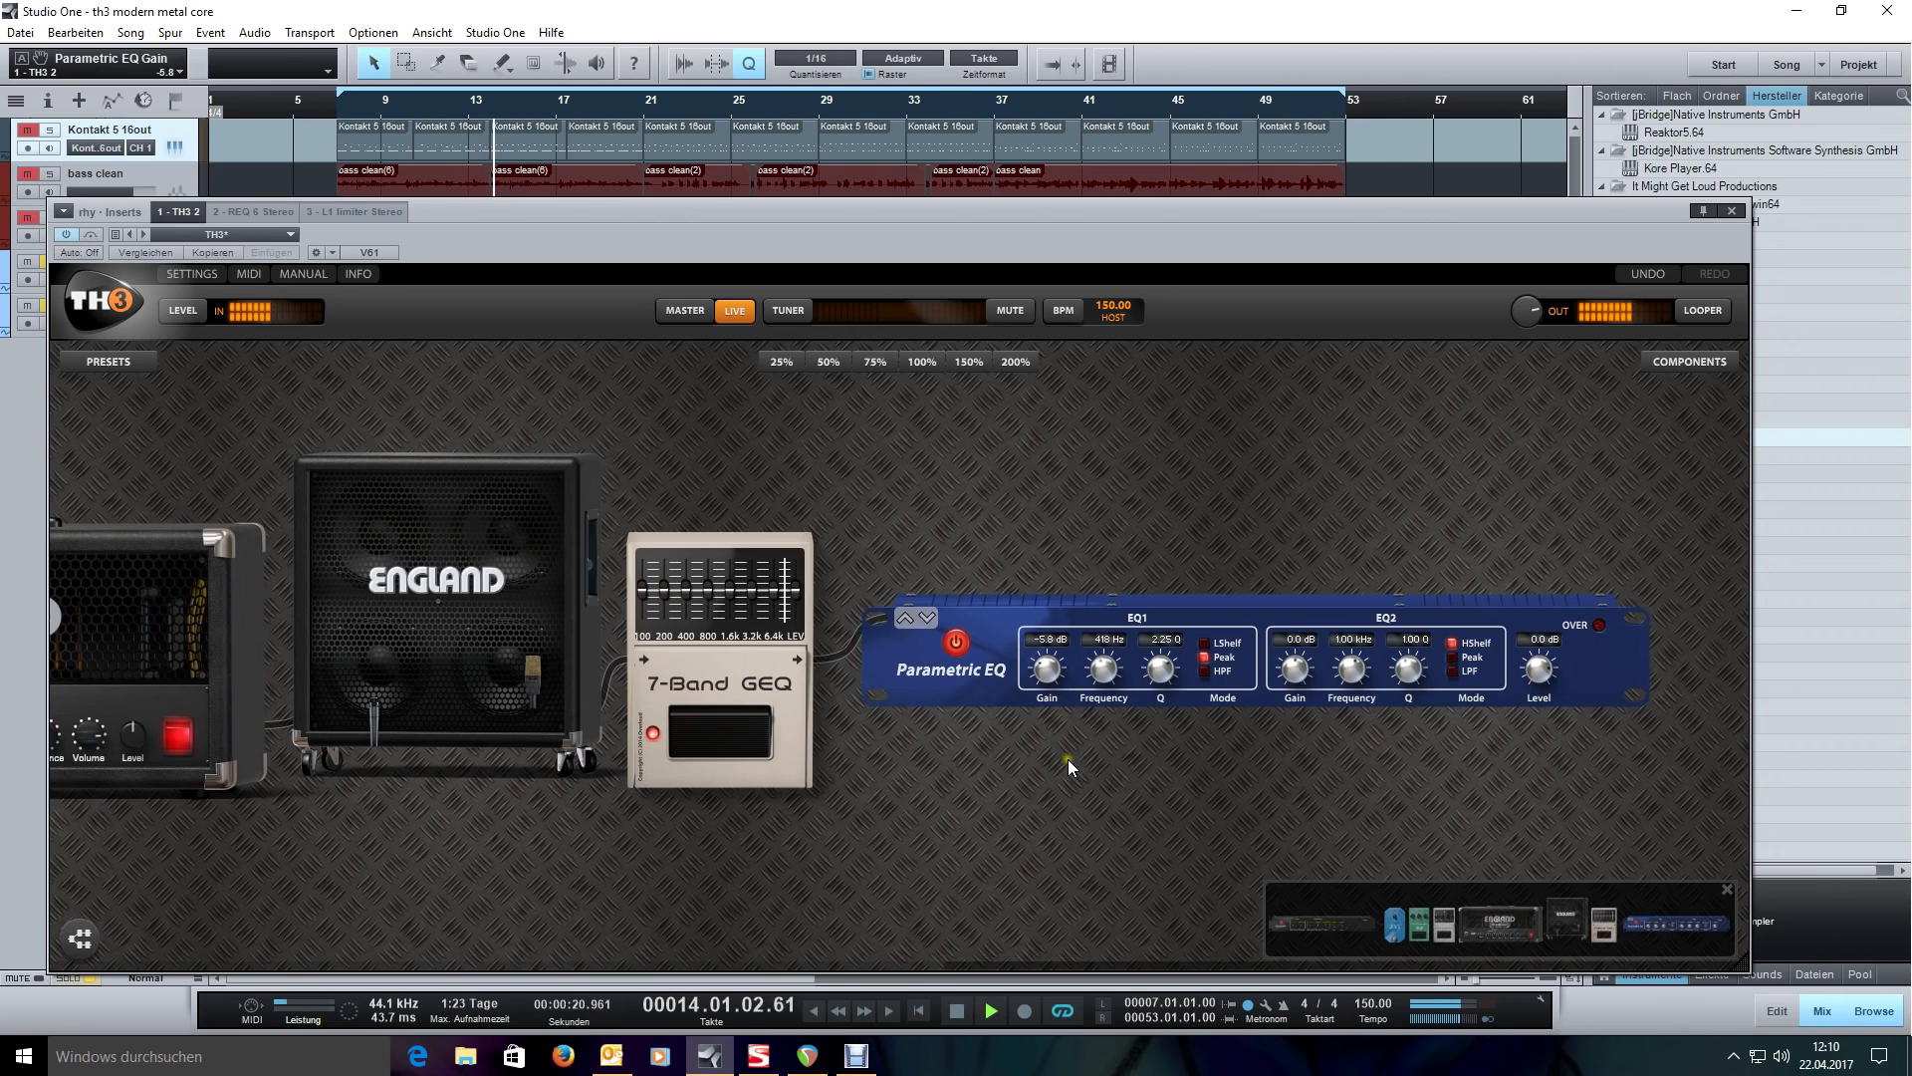
pyautogui.click(953, 648)
pyautogui.click(952, 649)
pyautogui.press('space')
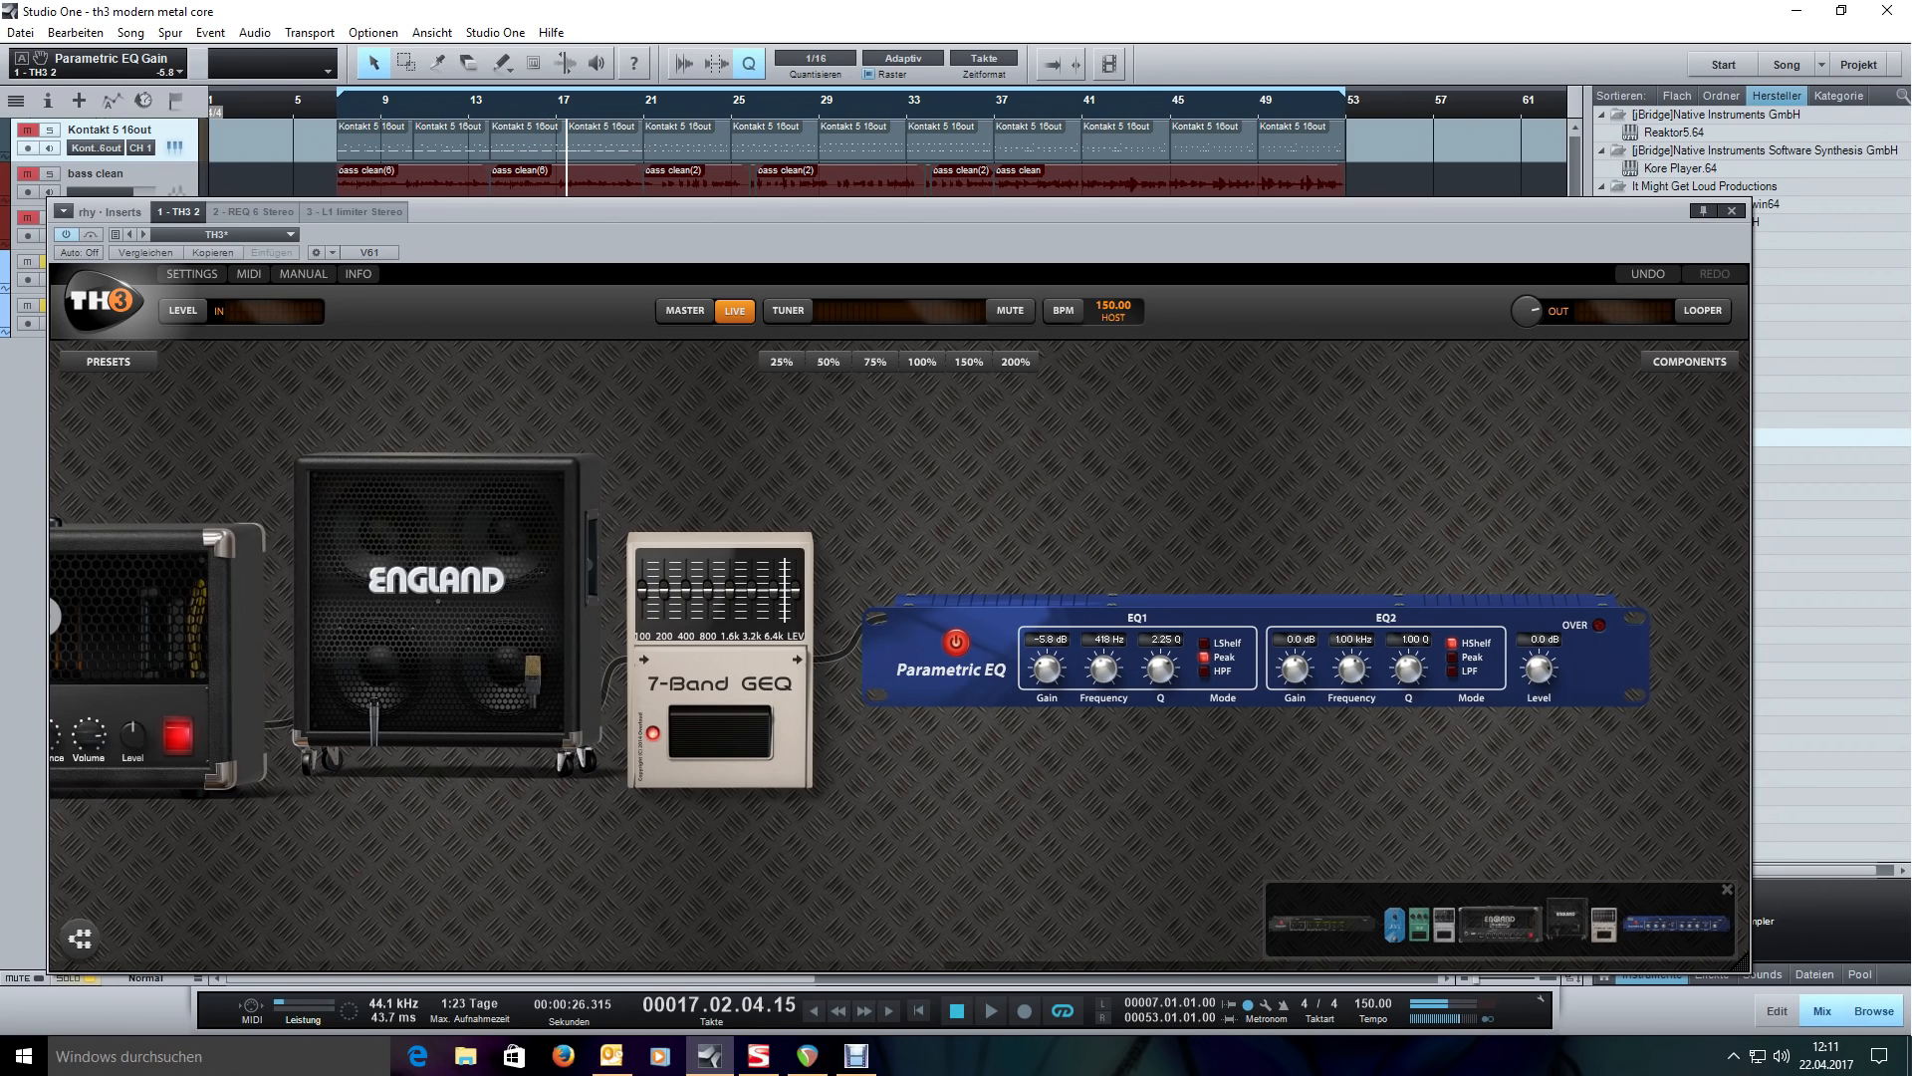
# - Turn off the rhythm guitar track's solo and play the full mix
pyautogui.click(43, 261)
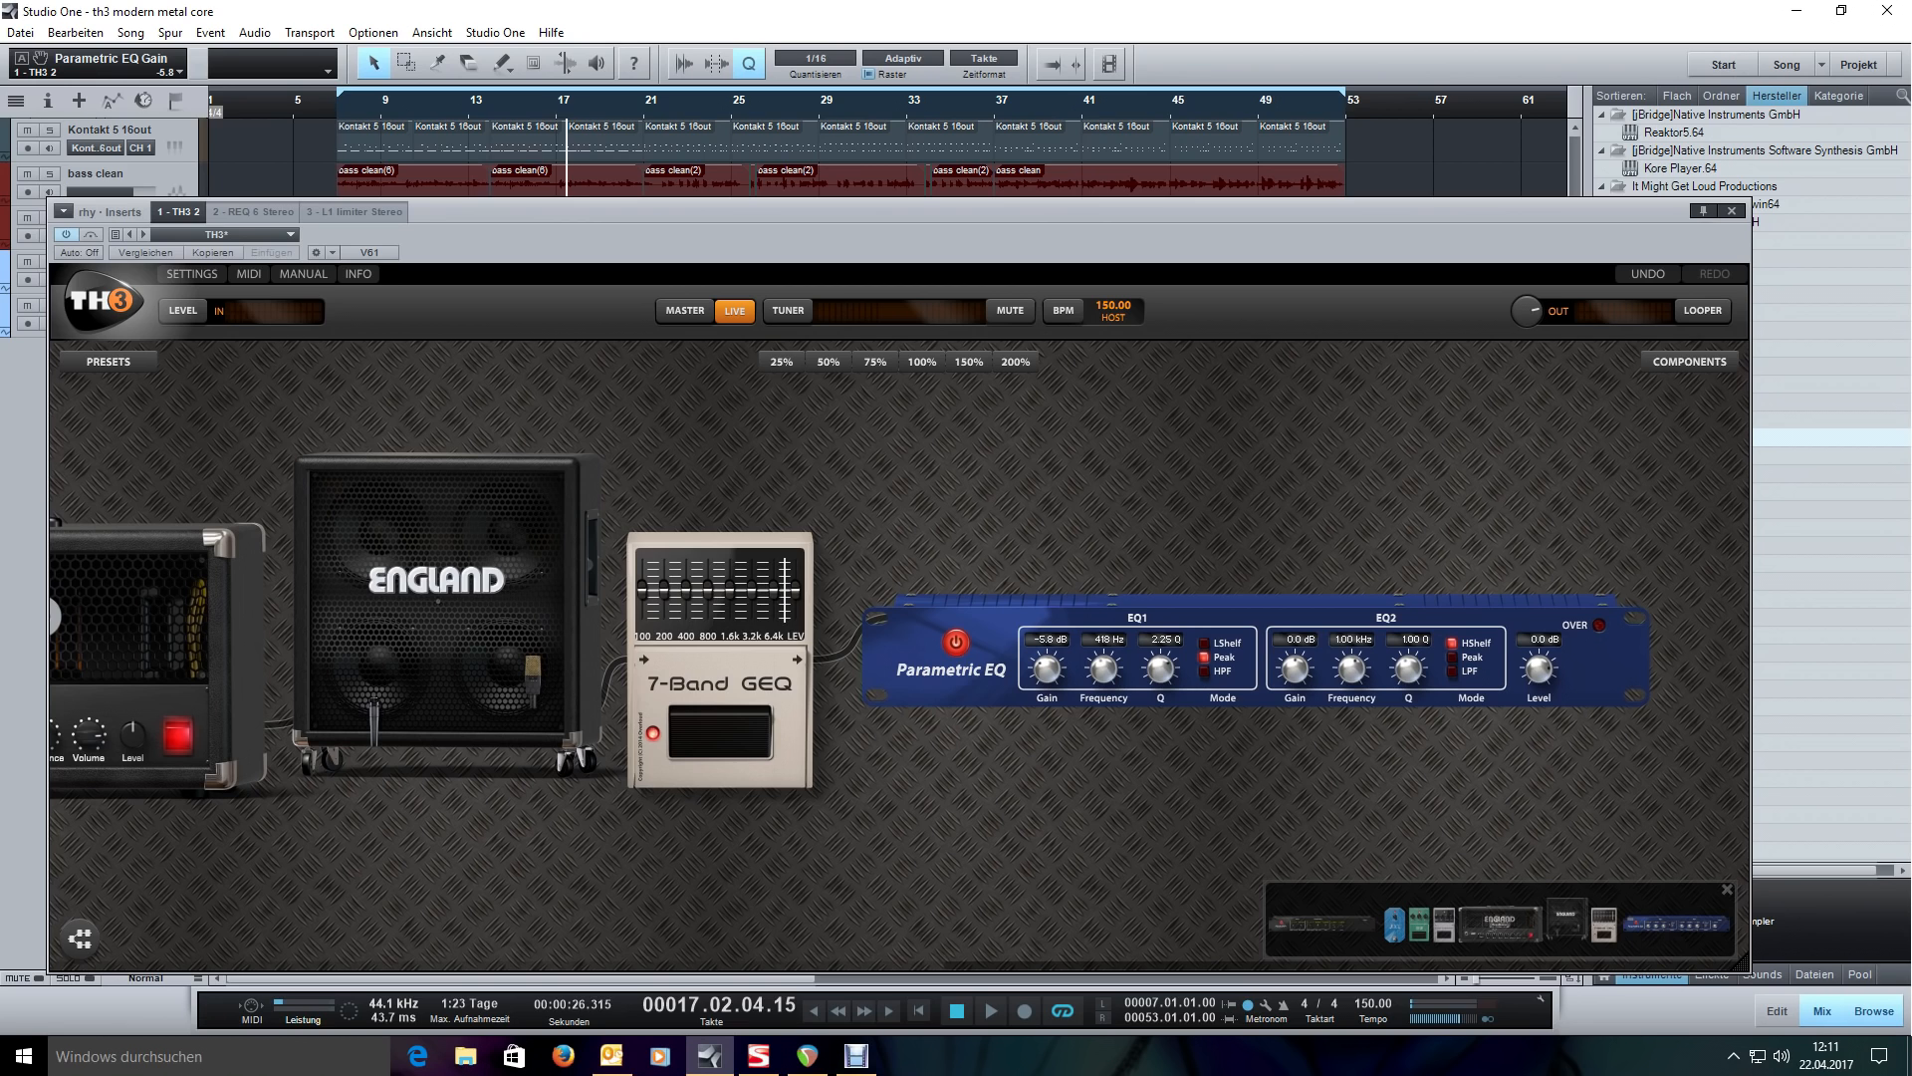
pyautogui.press('space')
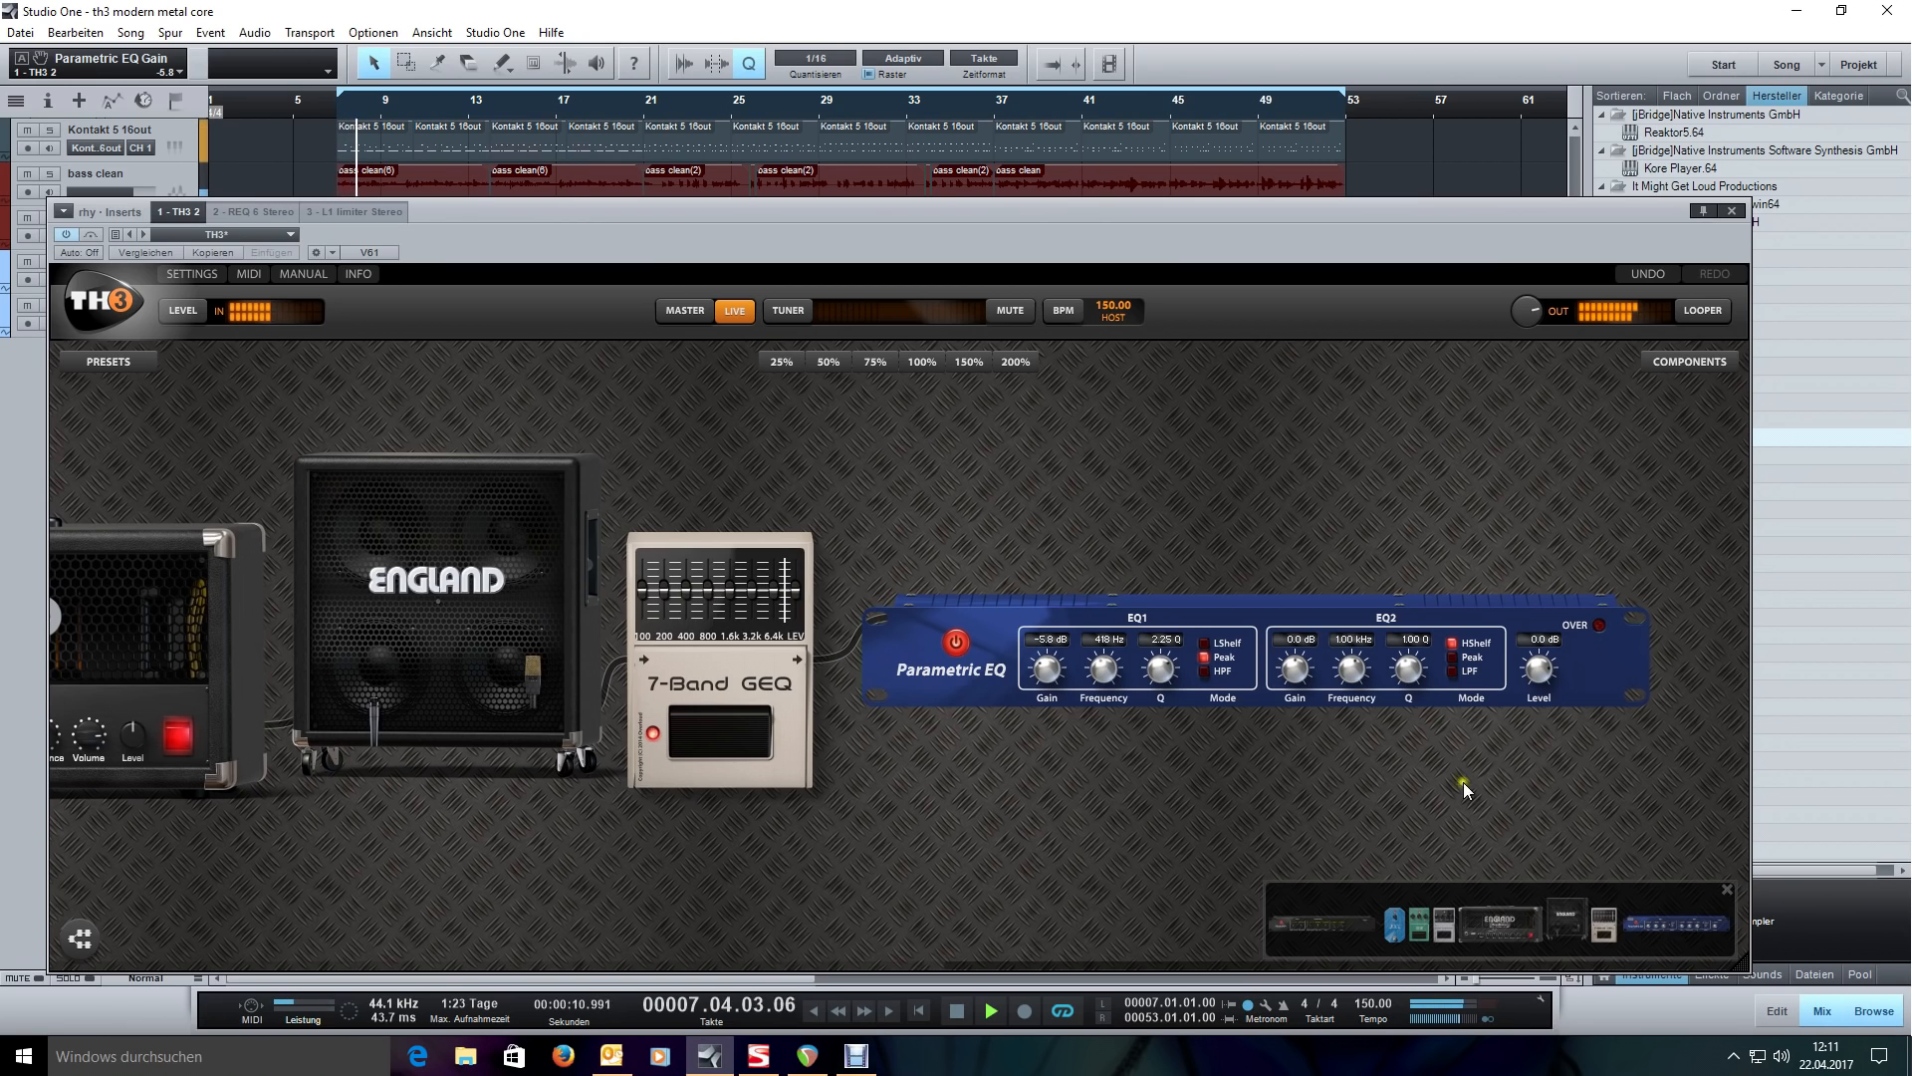
pyautogui.scroll(3, 1300, 771)
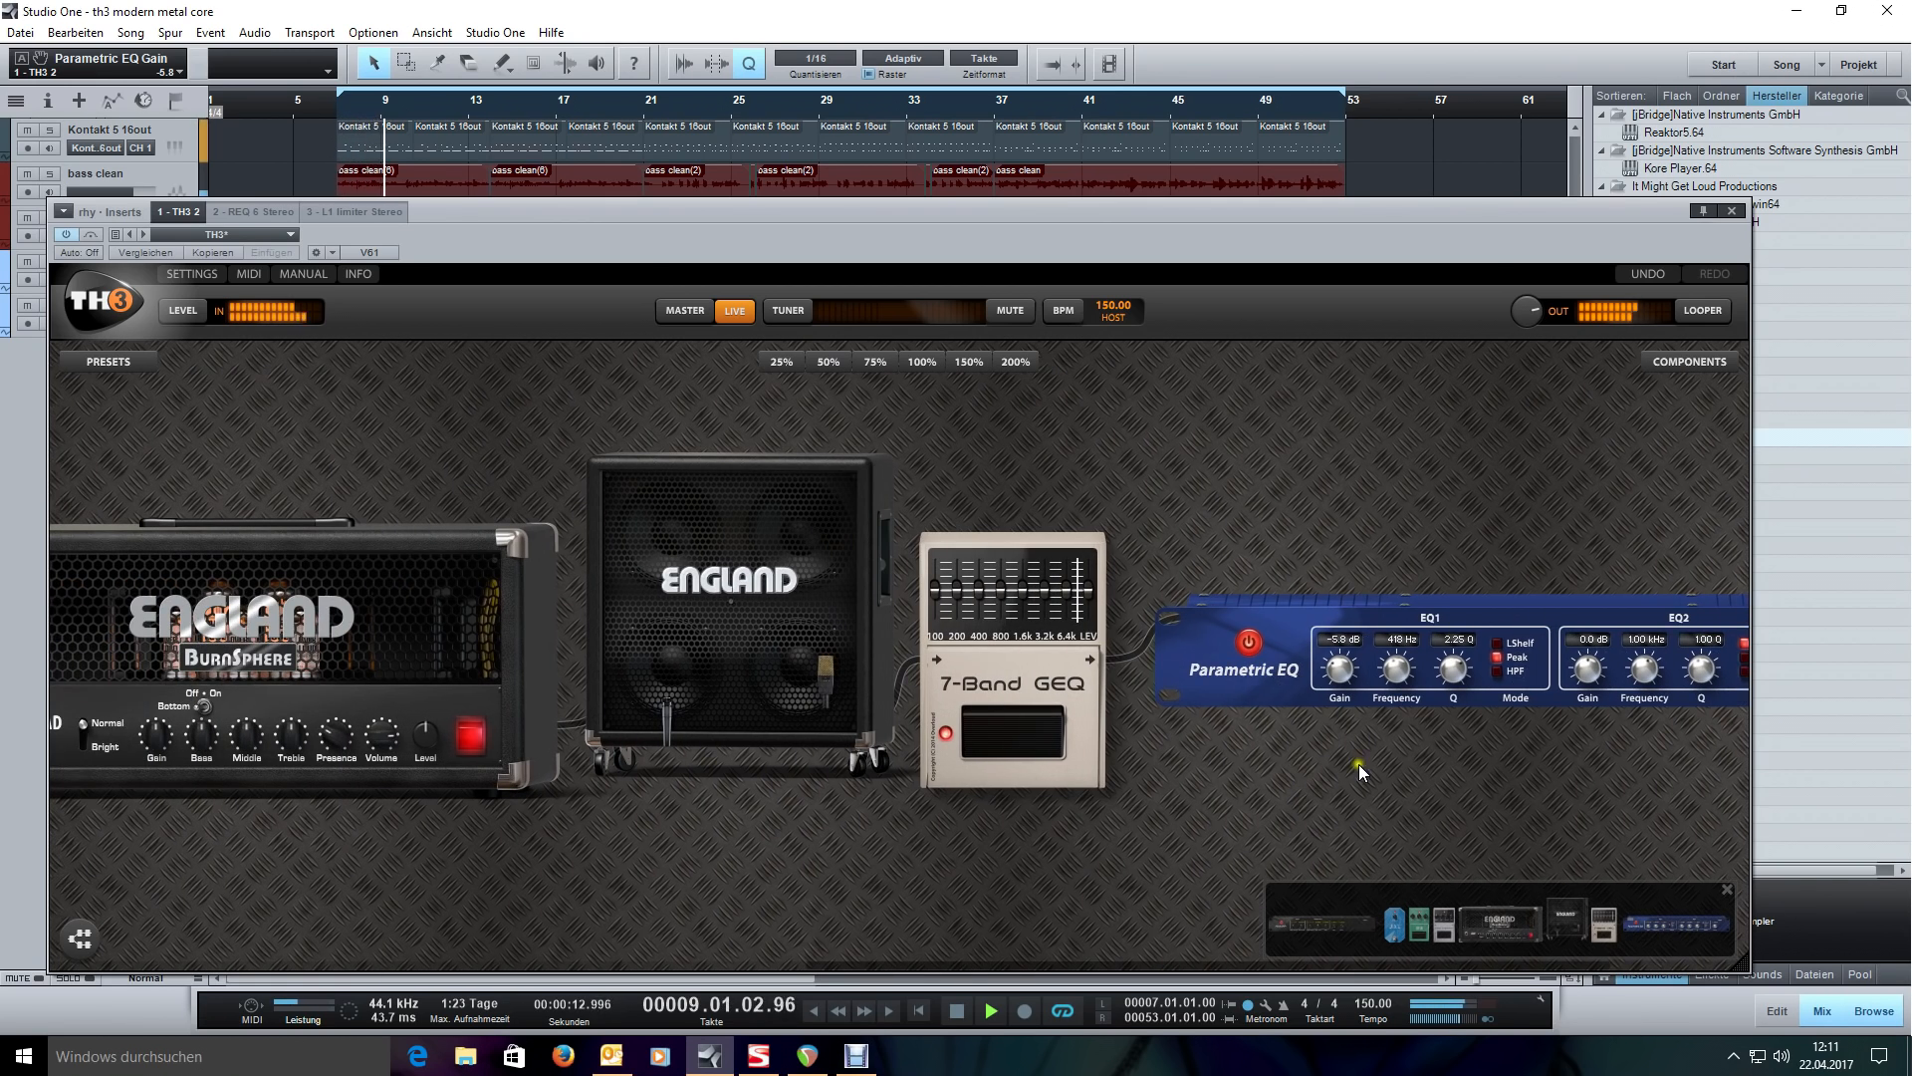
pyautogui.moveTo(1358, 763); pyautogui.dragTo(1061, 755)
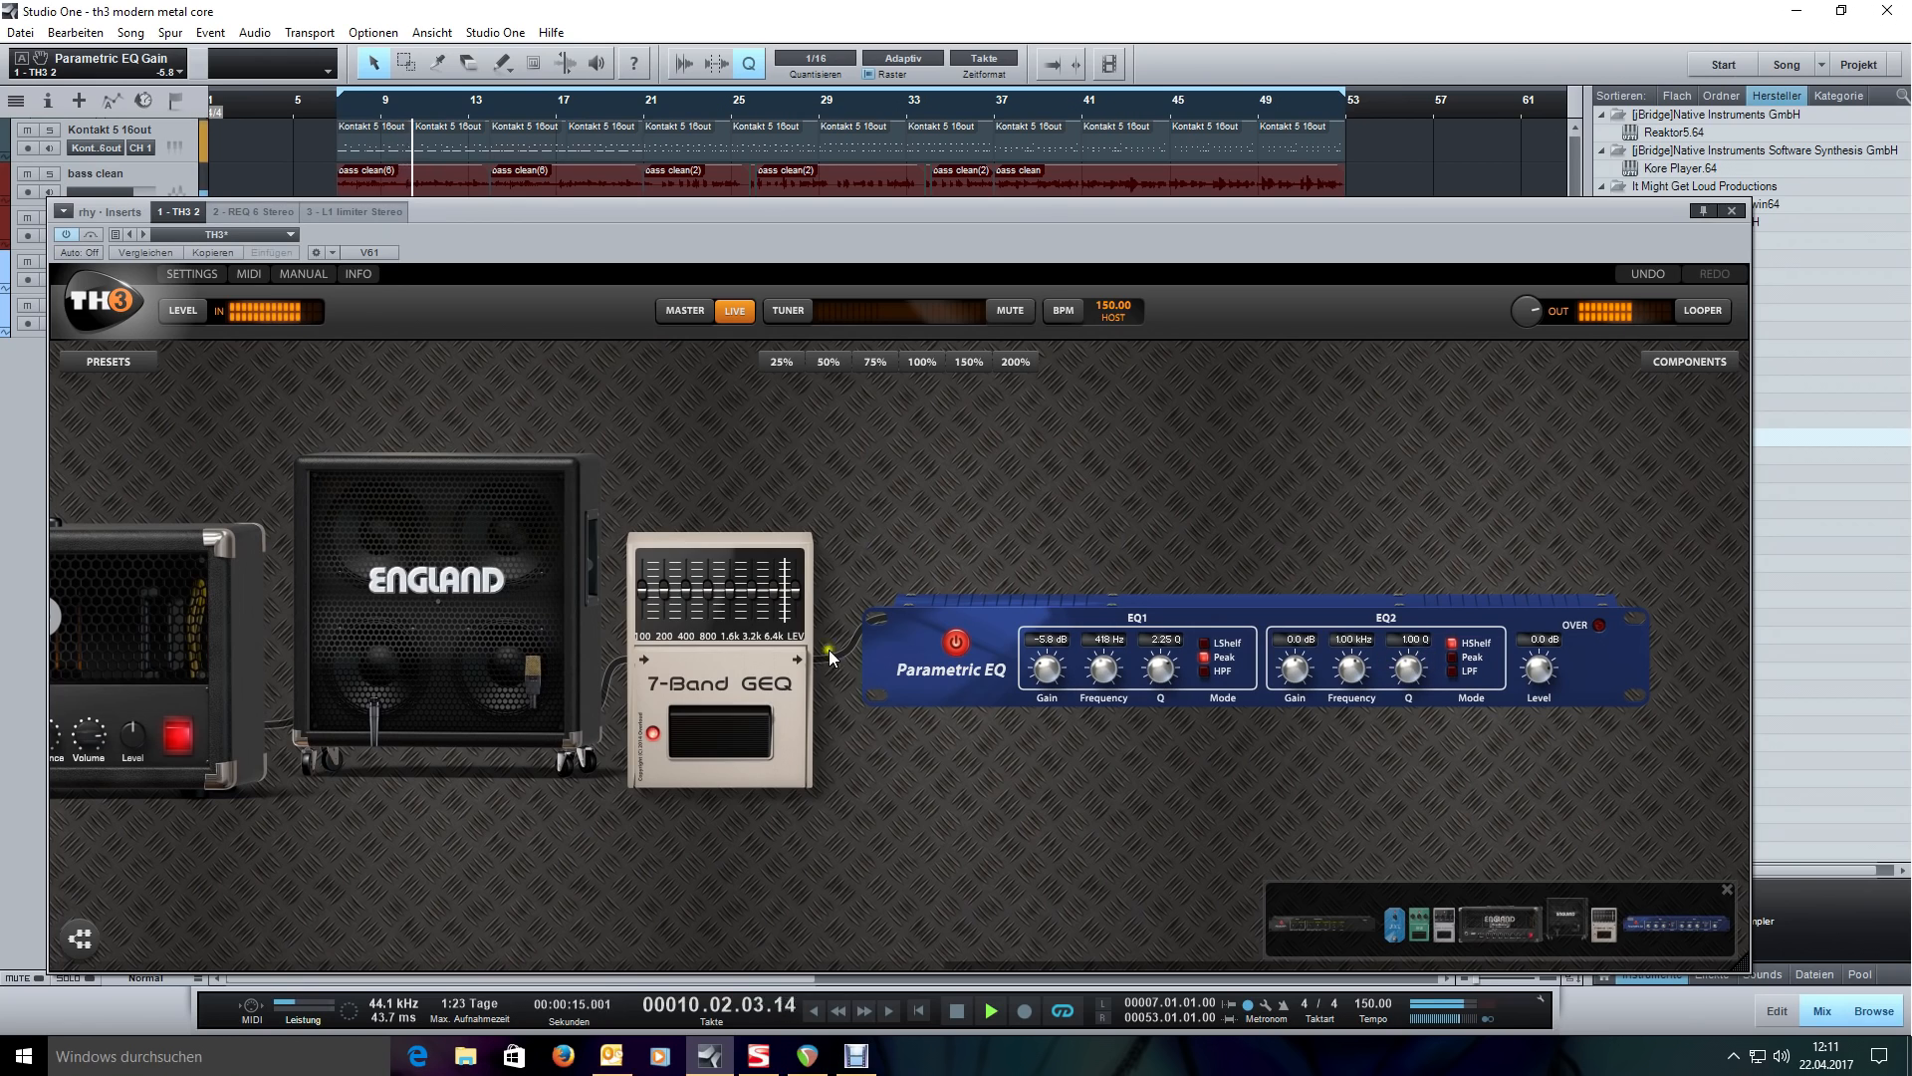
# - Raise the 1.6k band of the 7-Band GEQ to 2.1
pyautogui.moveTo(731, 607); pyautogui.dragTo(720, 604)
pyautogui.scroll(2, 711, 604)
pyautogui.scroll(-1, 725, 606)
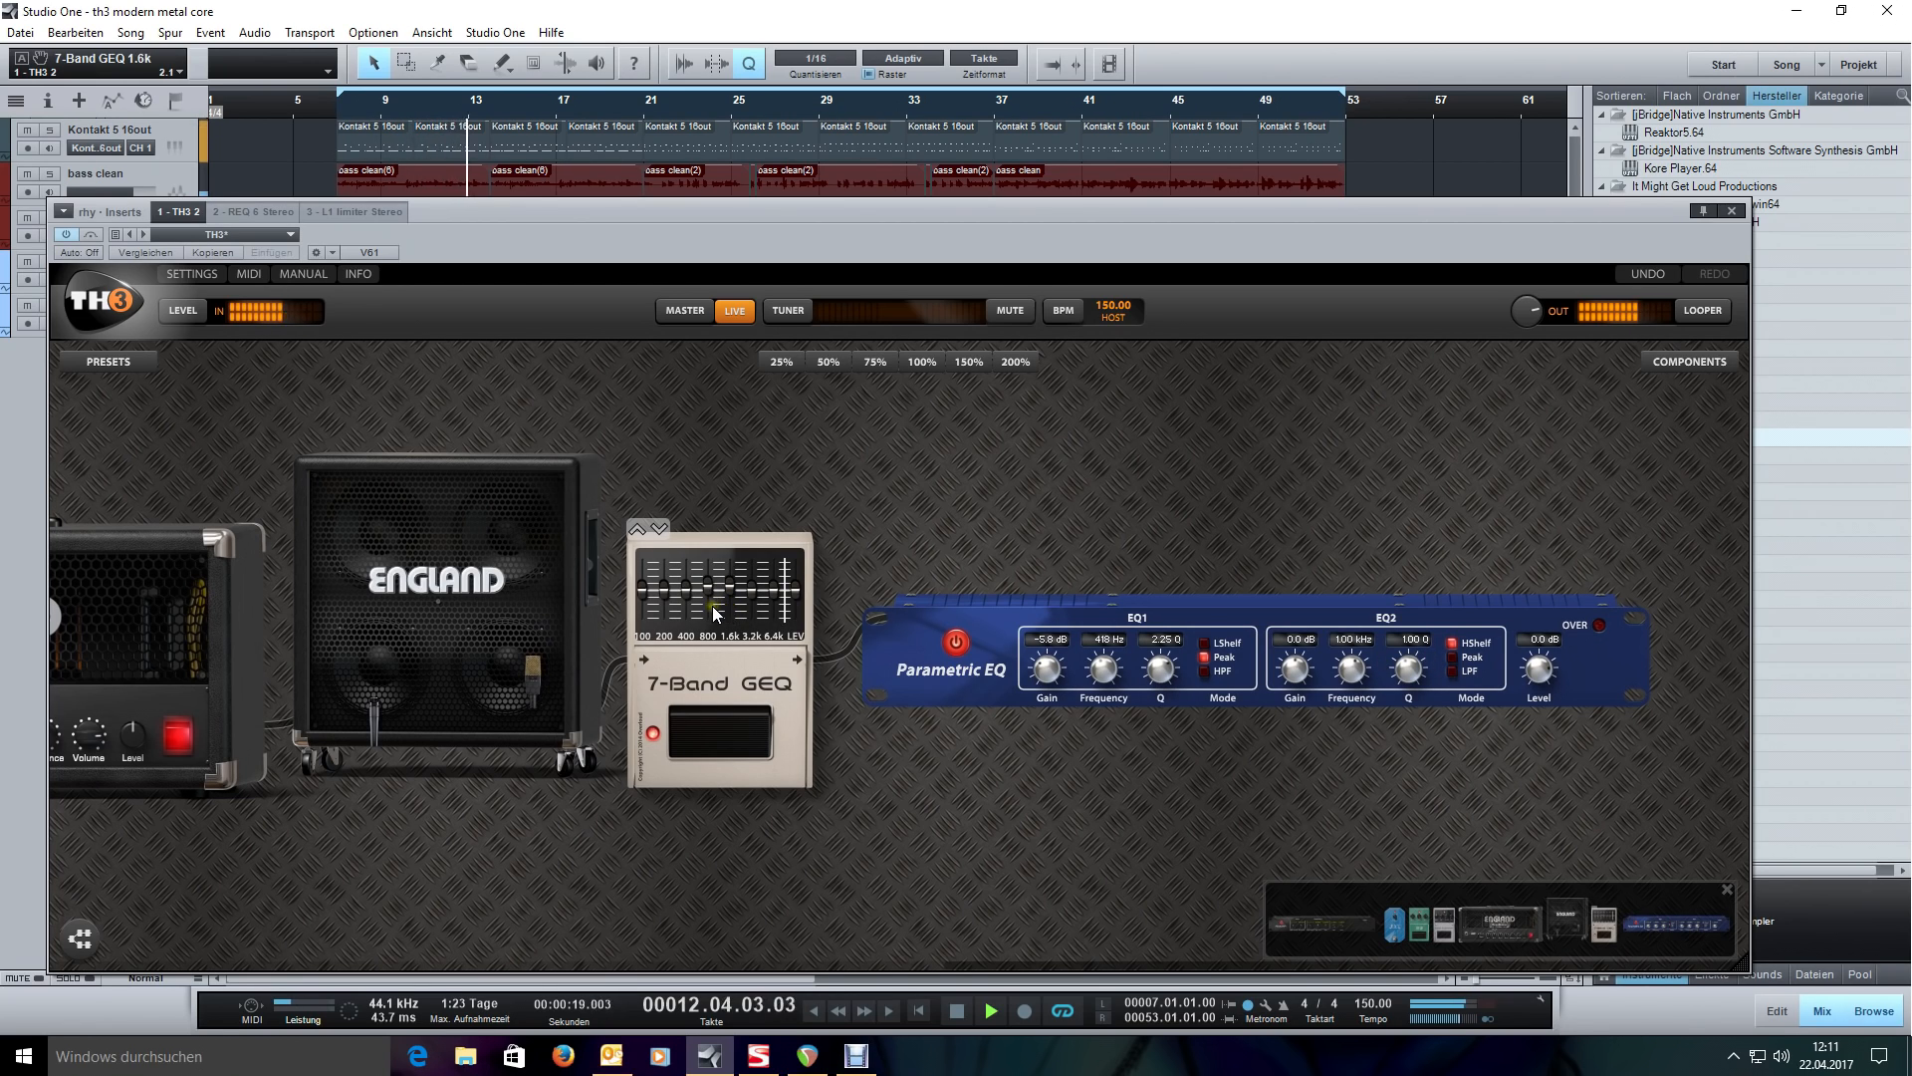
pyautogui.scroll(1, 1014, 752)
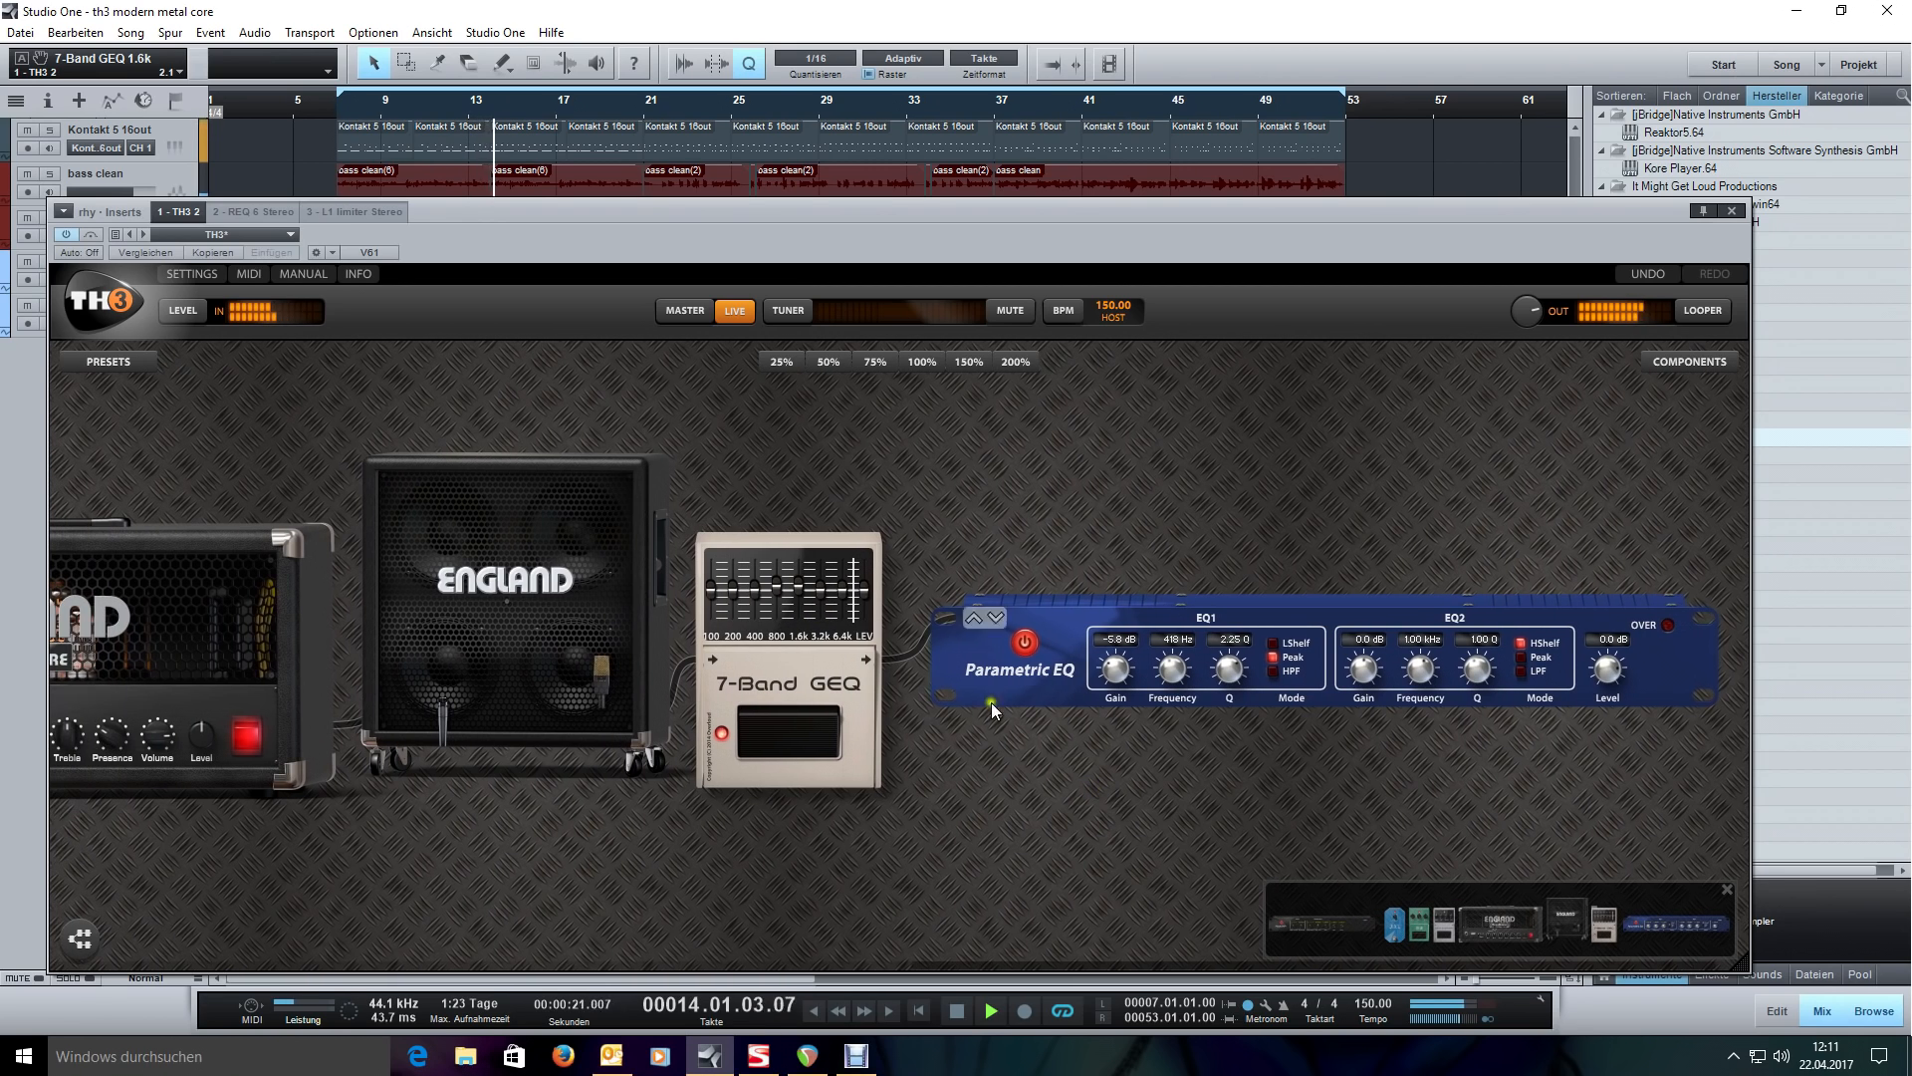
# - Set the 7-Band GEQ's LEV slider to -4.2 and its 400 band to -2.1, continuing playback from about bar 37
pyautogui.scroll(-4, 862, 604)
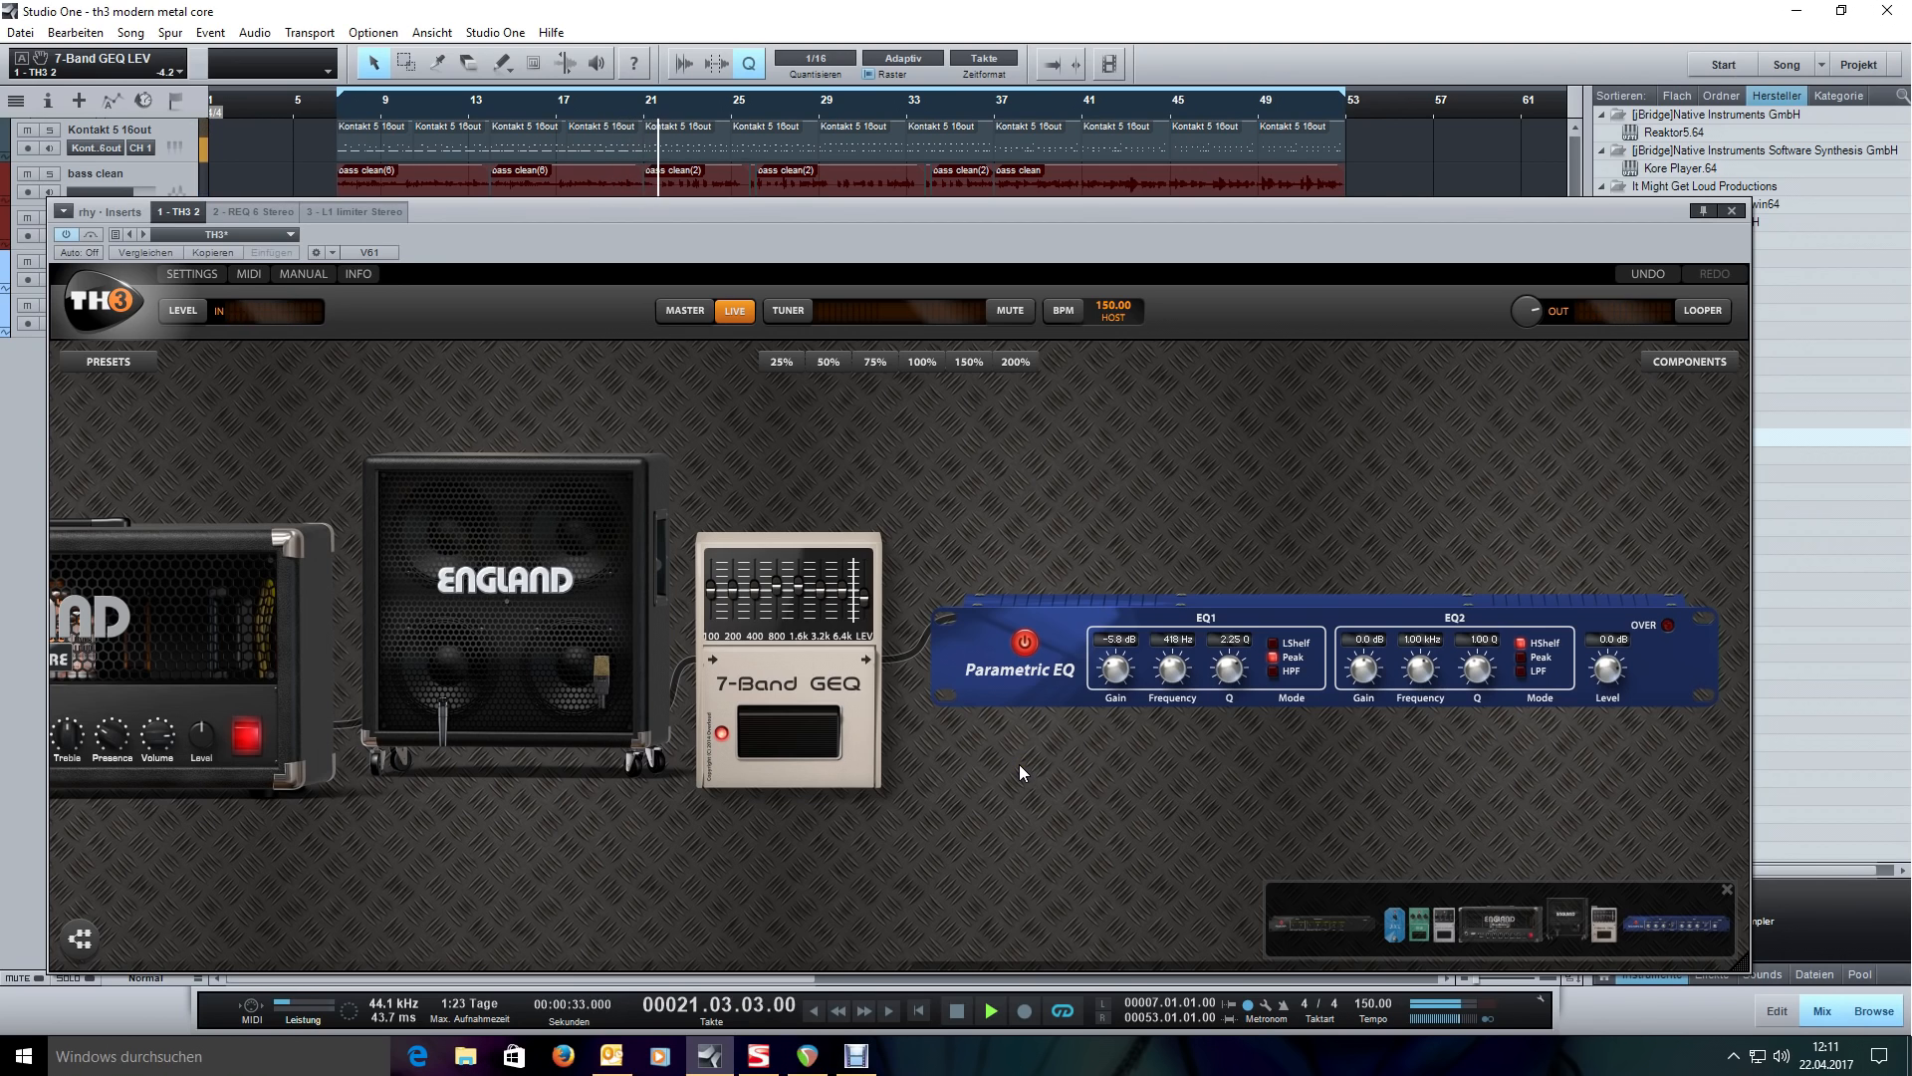
pyautogui.moveTo(1019, 763); pyautogui.dragTo(1343, 755)
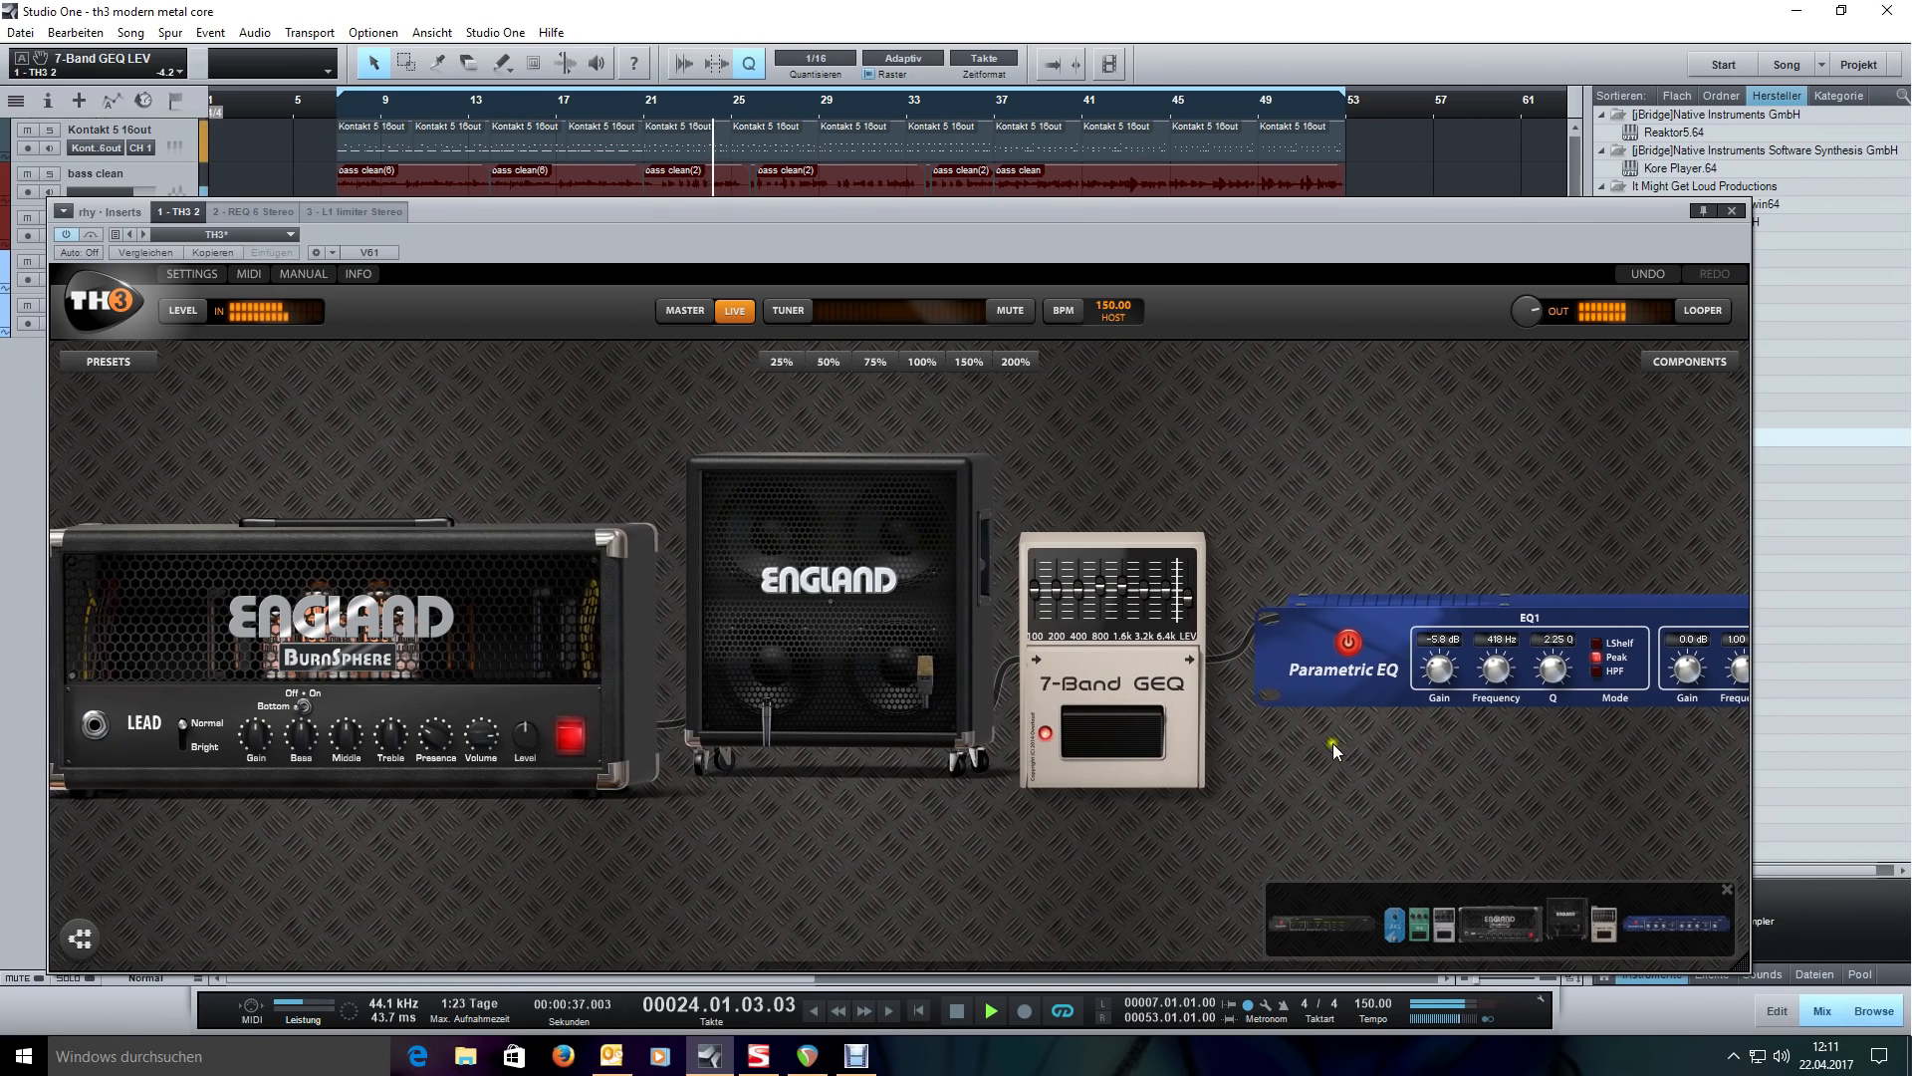
pyautogui.click(994, 107)
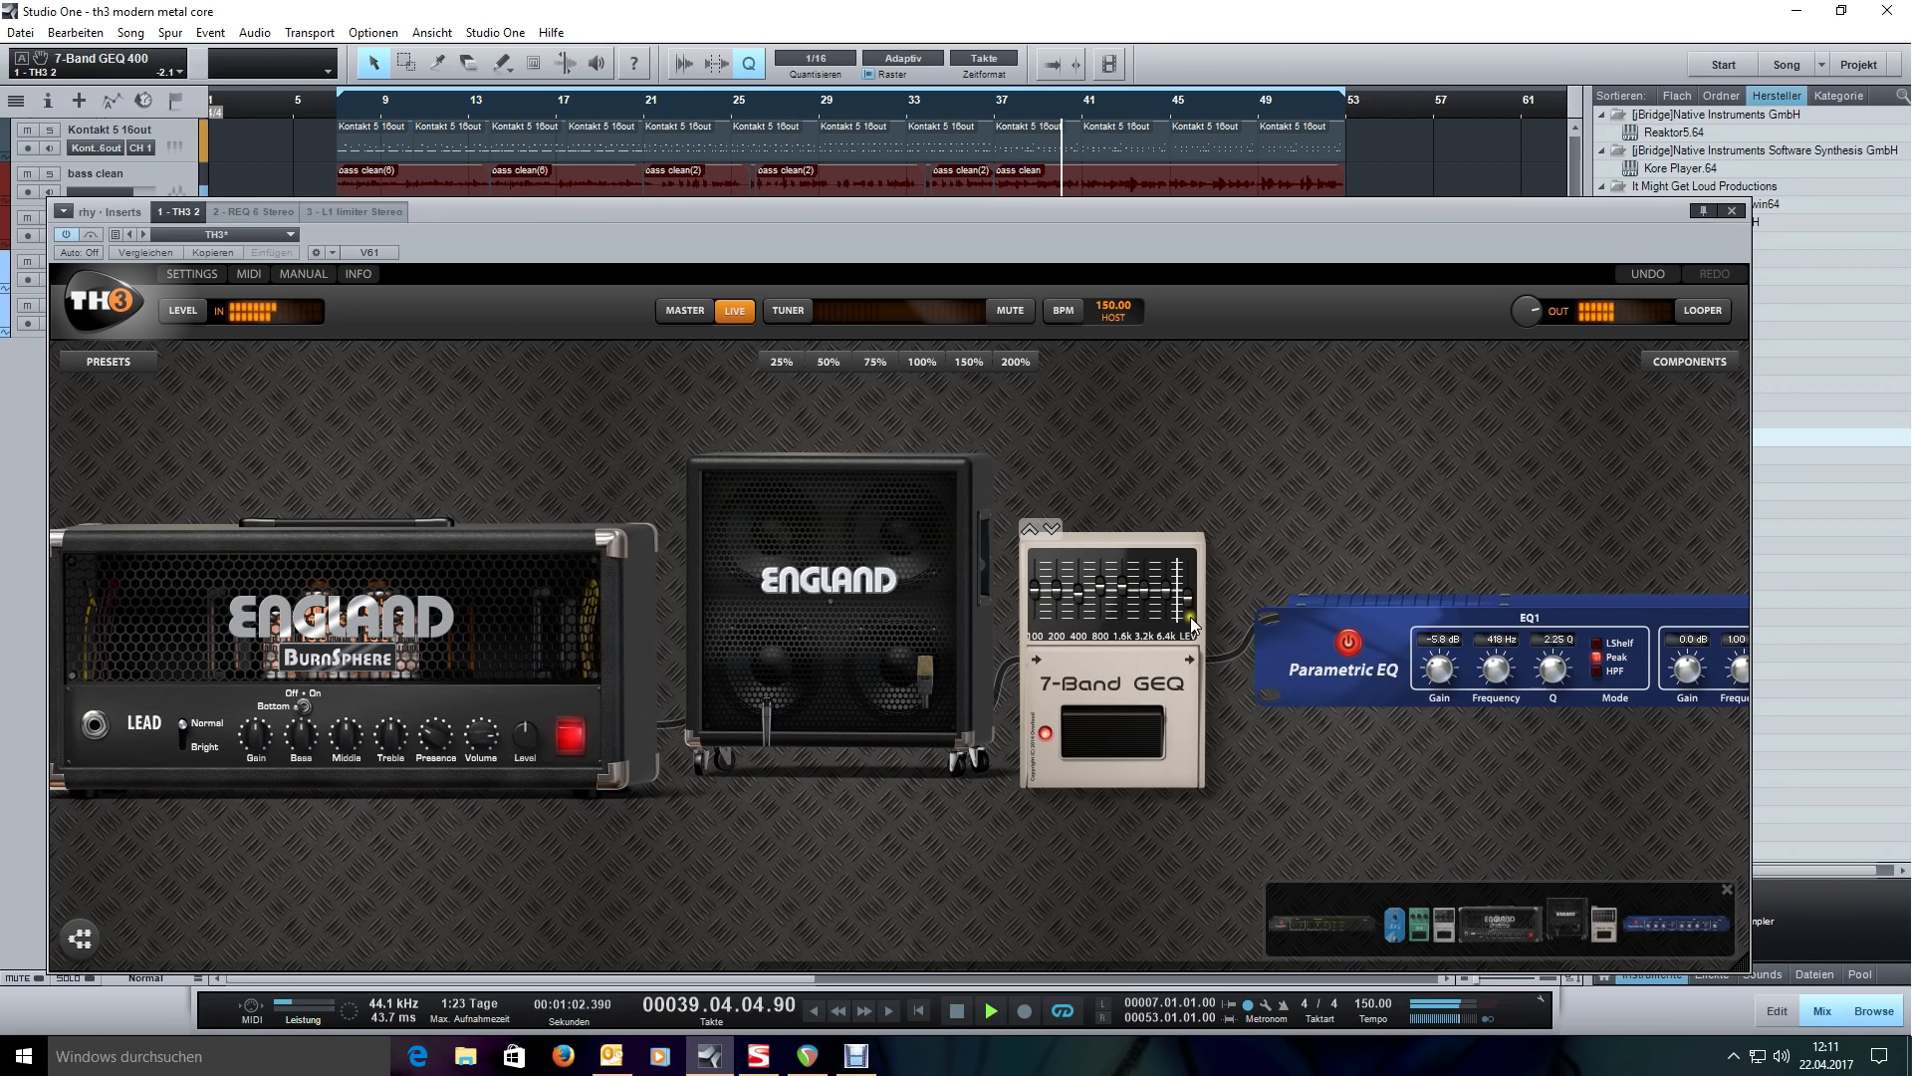
# - Switch the Parametric EQ's EQ2 to Peak mode
pyautogui.moveTo(1402, 464); pyautogui.dragTo(1050, 457)
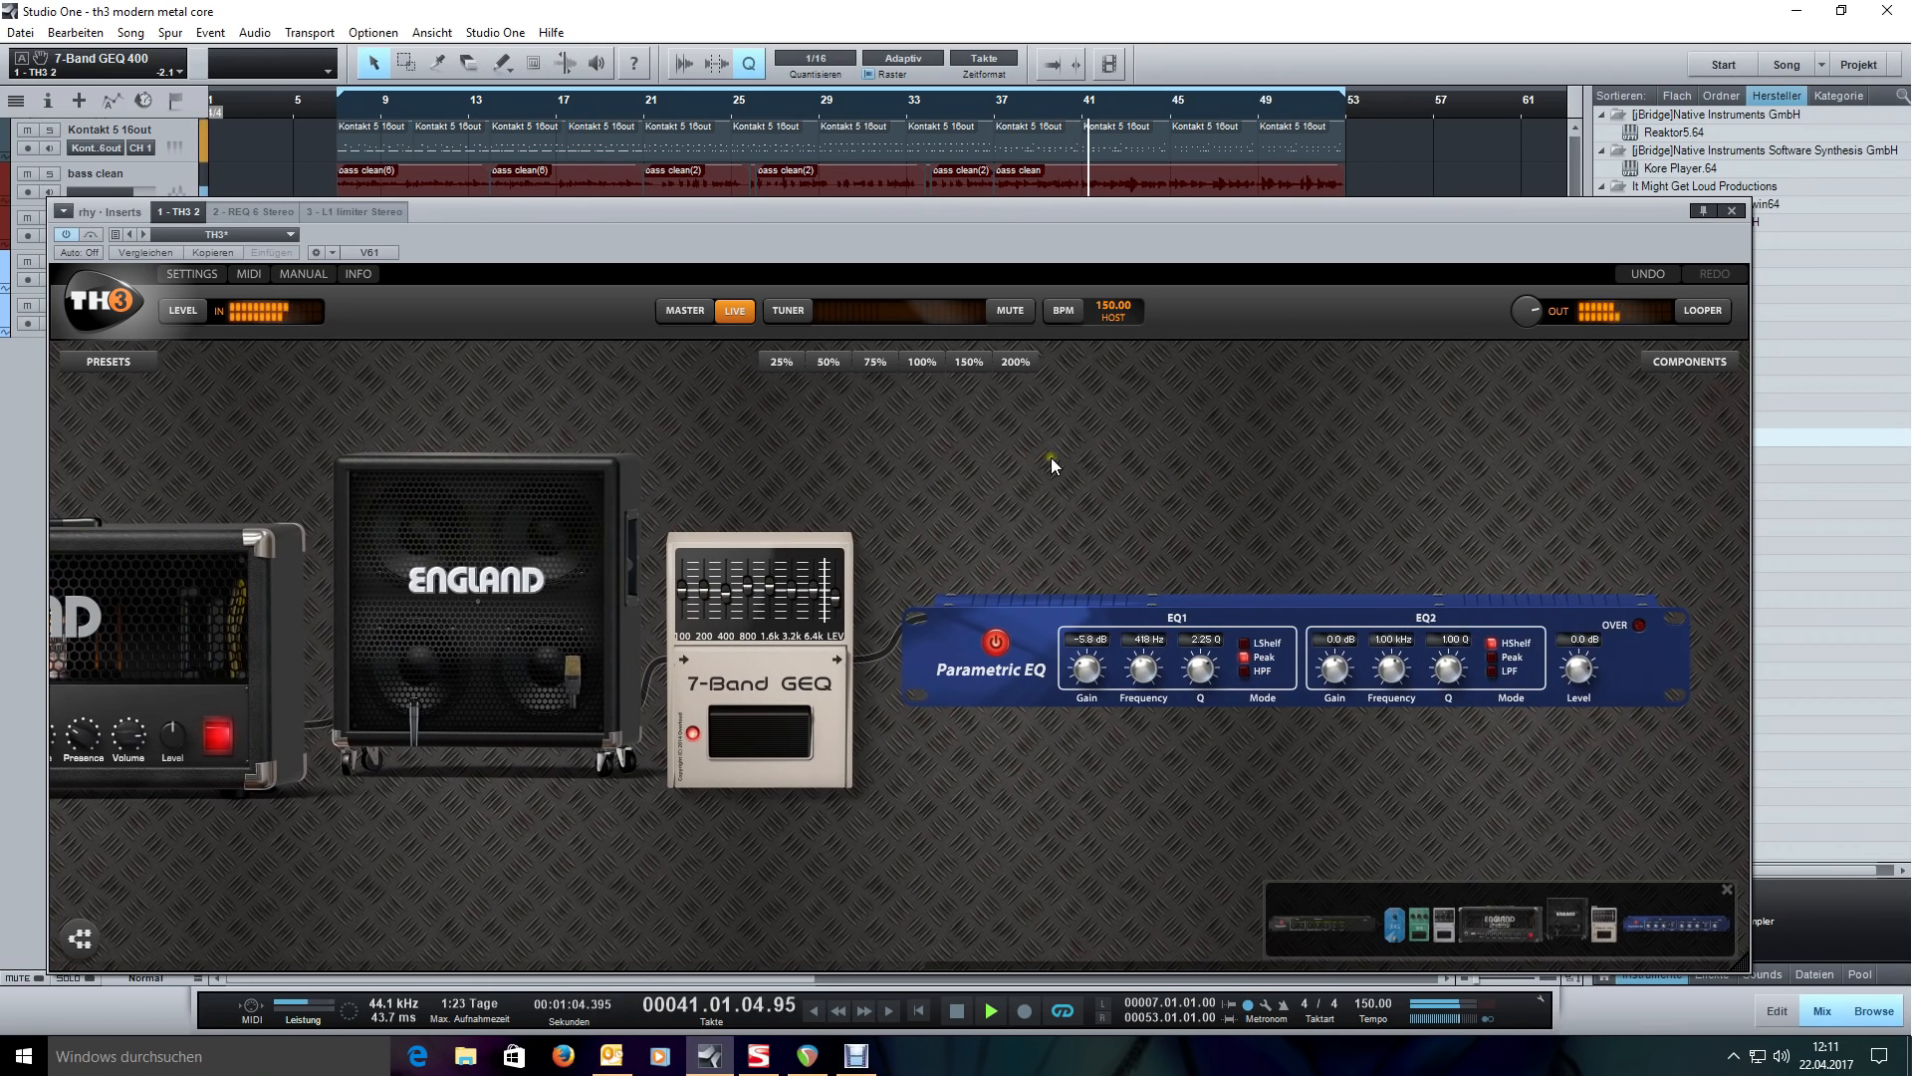
pyautogui.click(1494, 658)
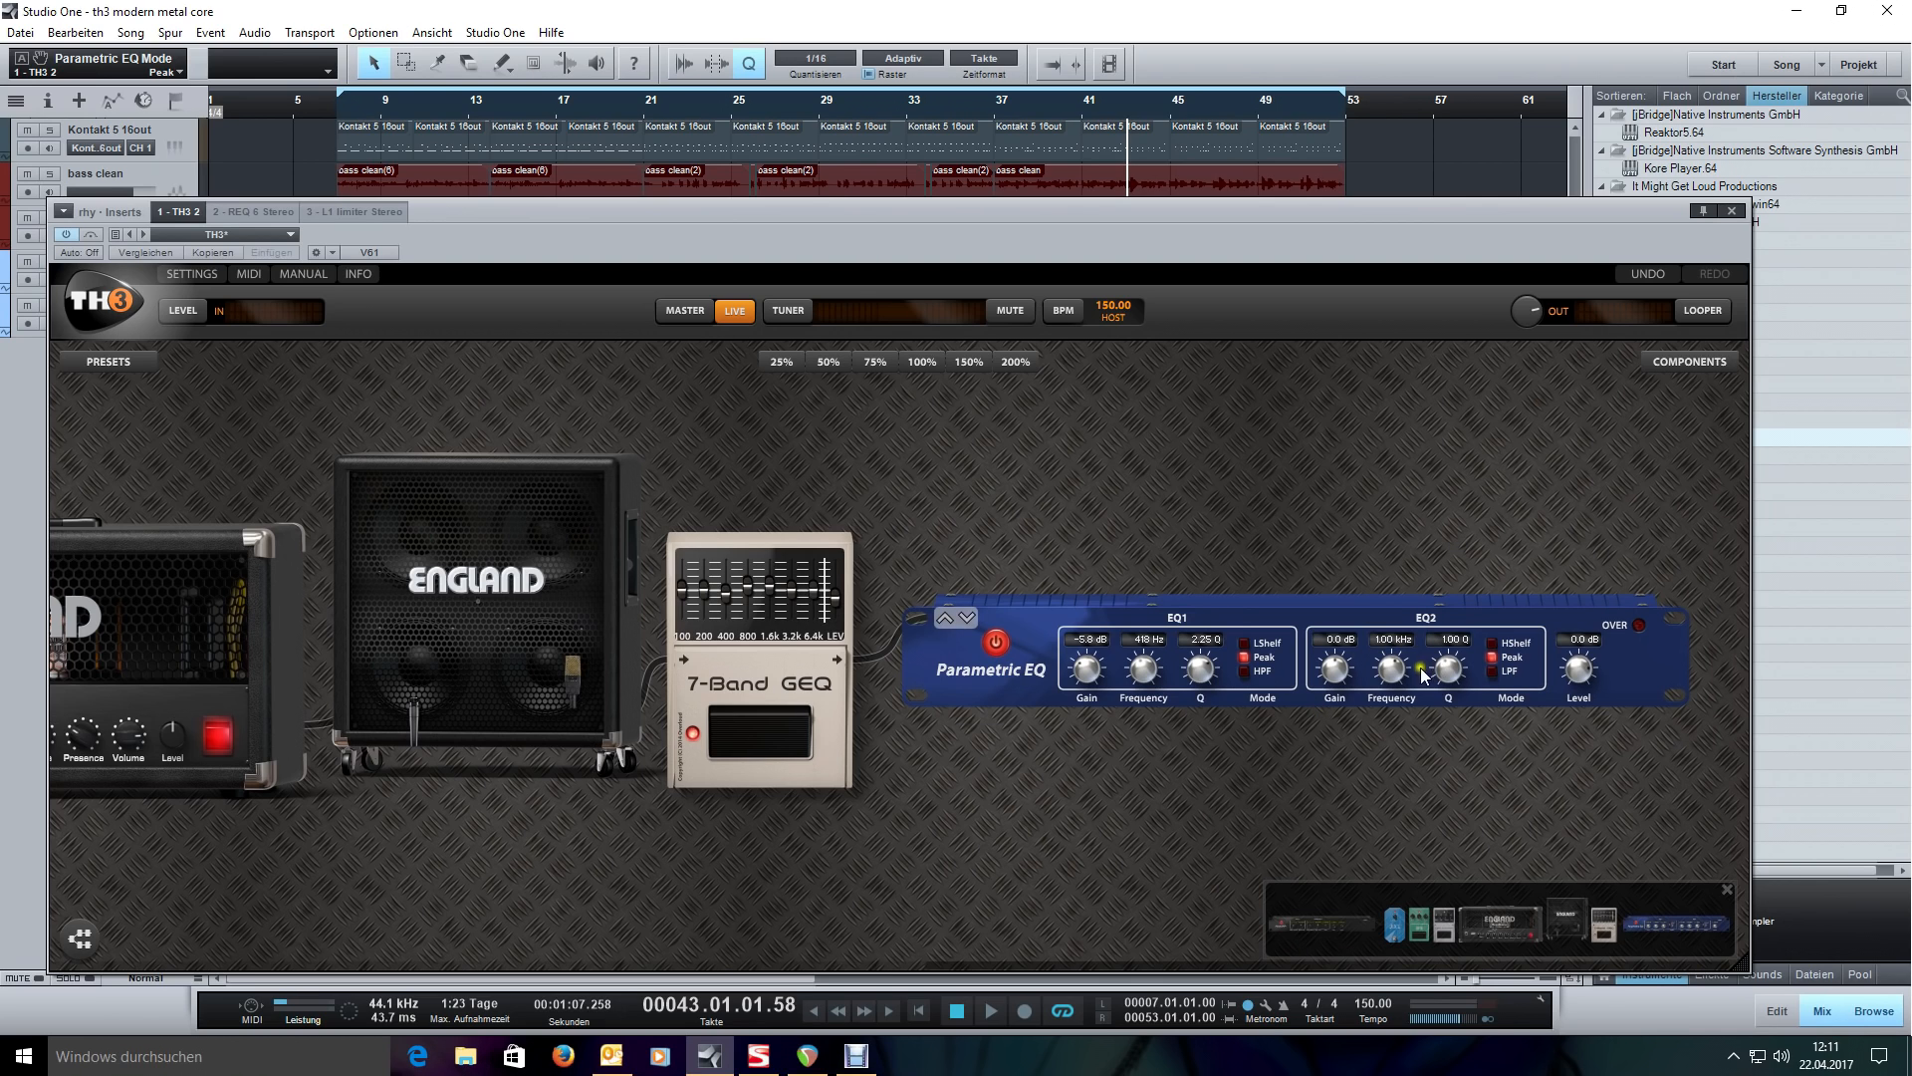
# - Set the Parametric EQ's EQ2 to 585 Hz, -5.3 dB gain and a Q of 8.00 while playing the mix
pyautogui.click(1390, 672)
pyautogui.moveTo(1383, 707); pyautogui.dragTo(1421, 439)
pyautogui.press('space')
pyautogui.moveTo(1335, 669); pyautogui.dragTo(1332, 601)
pyautogui.moveTo(1394, 668); pyautogui.dragTo(1347, 774)
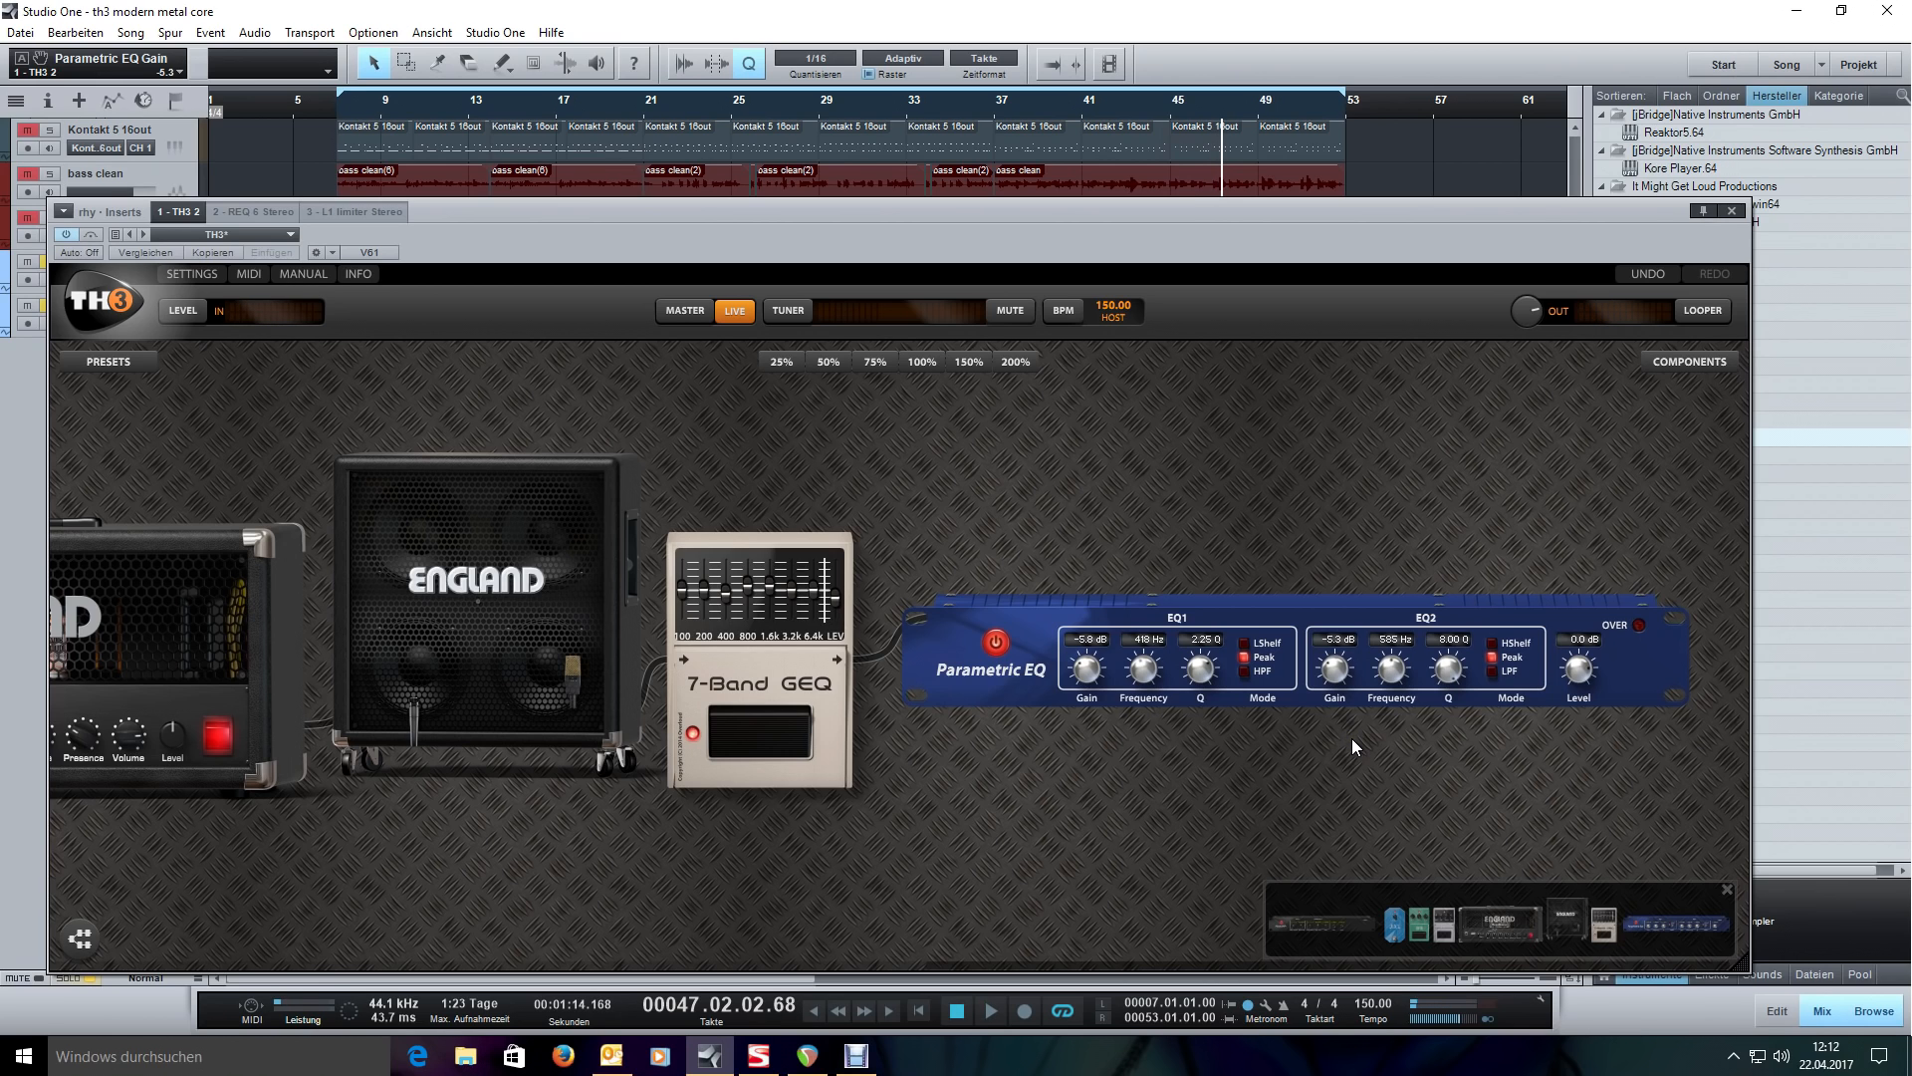
# - Play the mix from bar 7, setting the 7-Band GEQ's 1.6k band to 4.2 and its LEV slider to -5.3, and stop playback
pyautogui.moveTo(1085, 814); pyautogui.dragTo(1313, 779)
pyautogui.moveTo(1012, 826); pyautogui.dragTo(1471, 749)
pyautogui.press('KP_1')
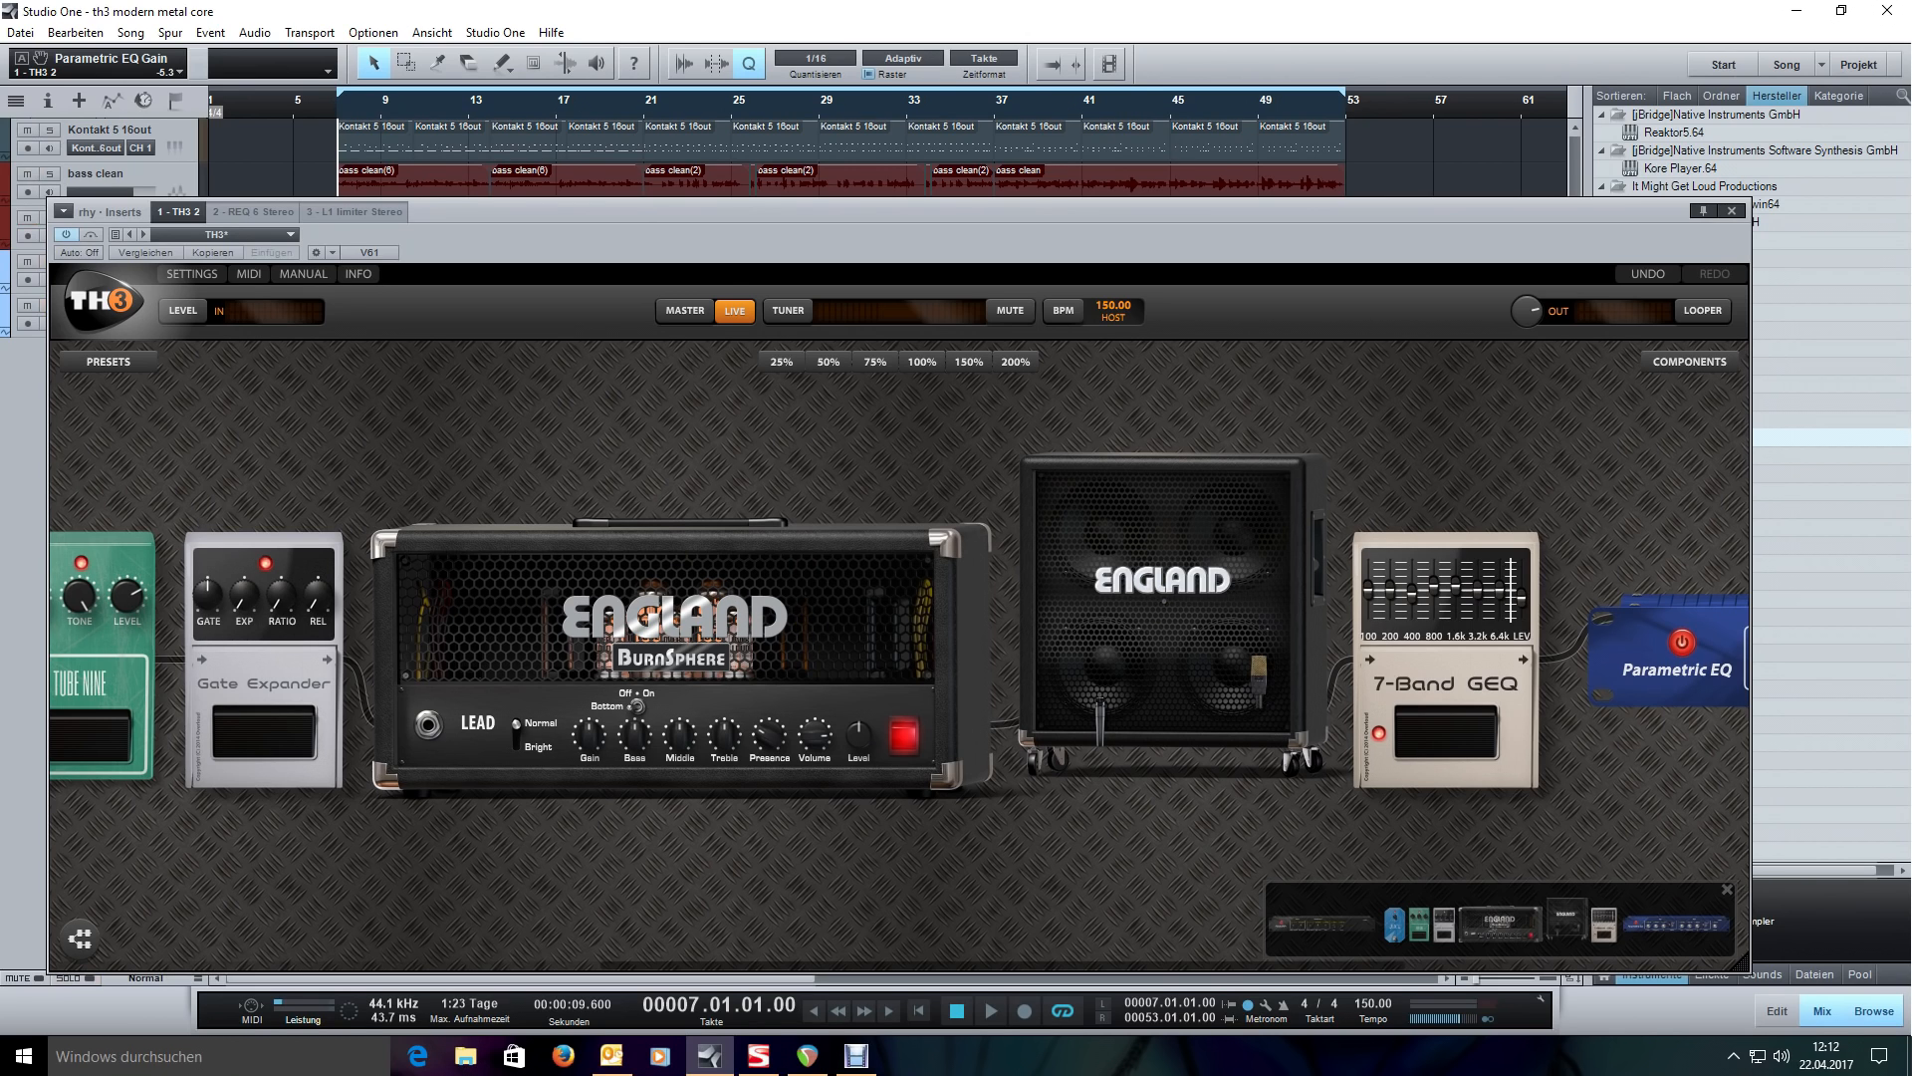
pyautogui.press('space')
pyautogui.moveTo(1086, 812); pyautogui.dragTo(1201, 786)
pyautogui.click(1349, 613)
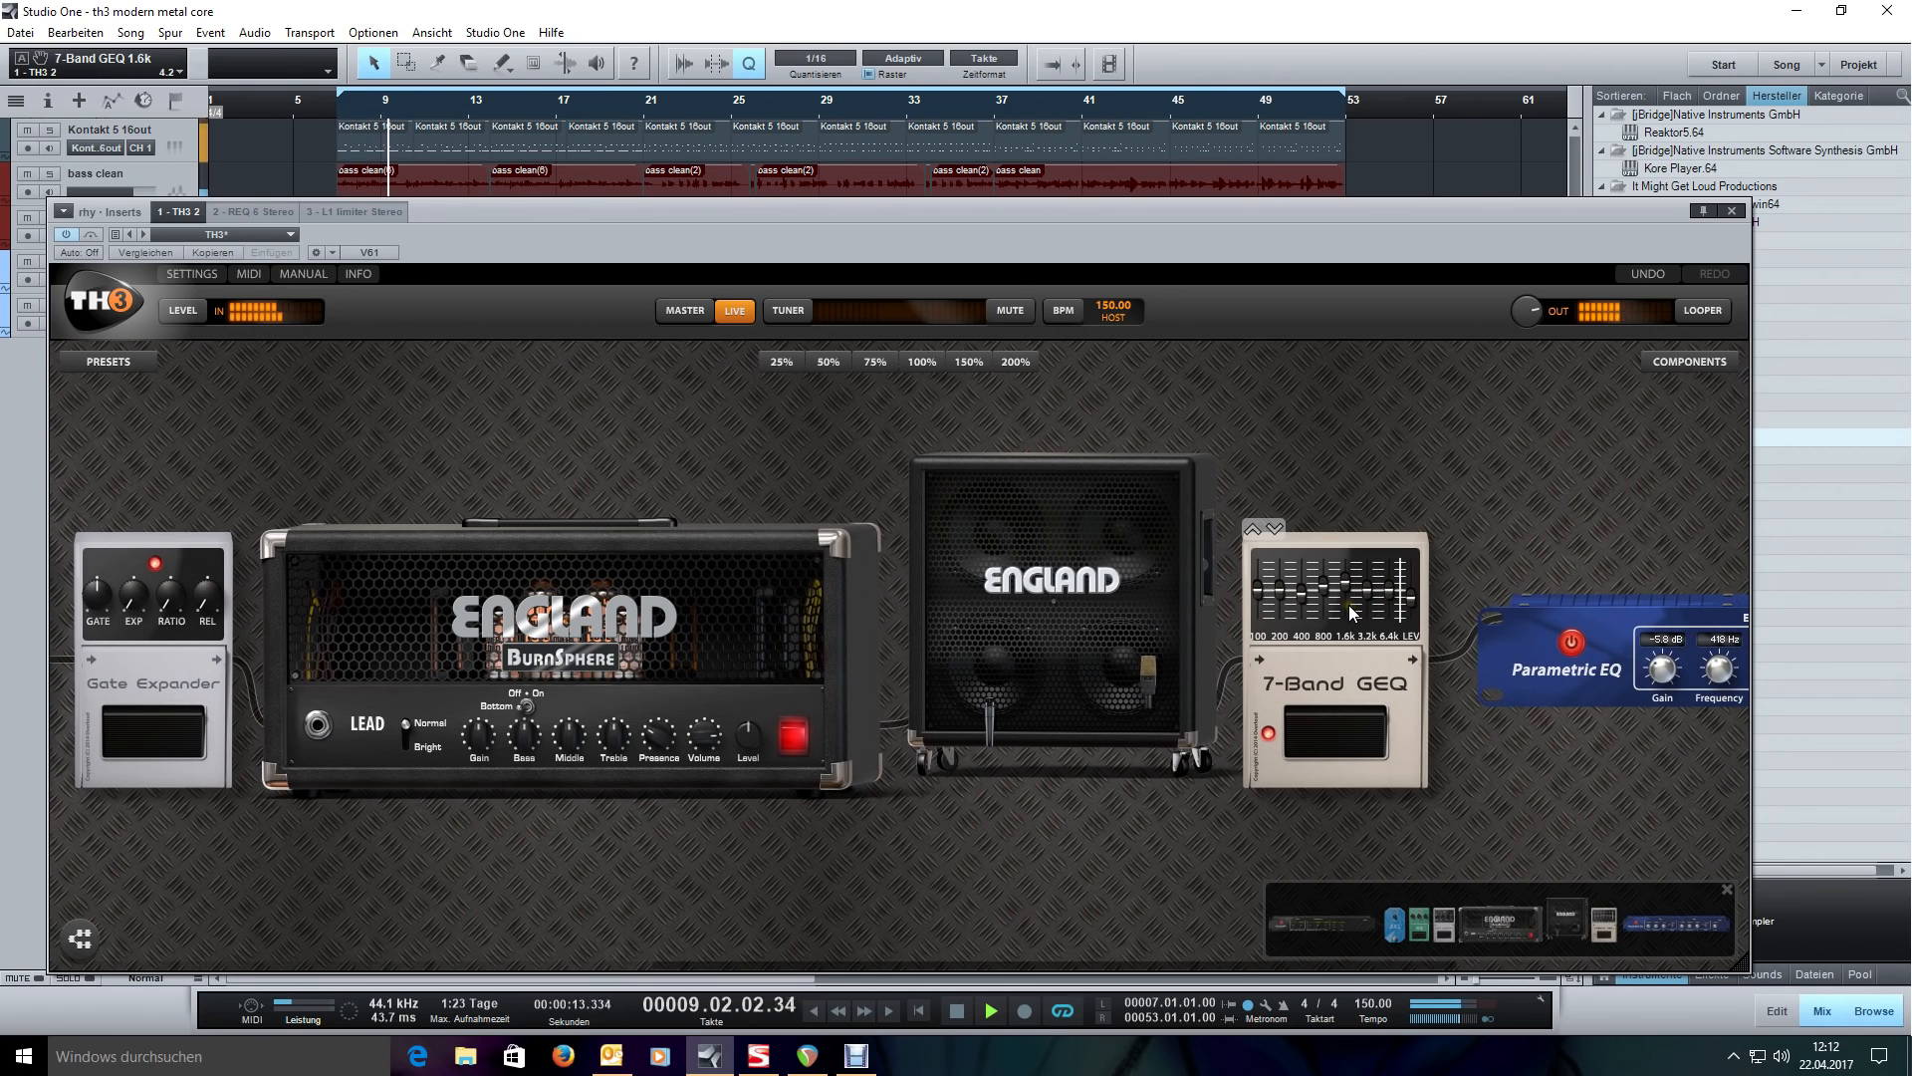
pyautogui.click(1410, 613)
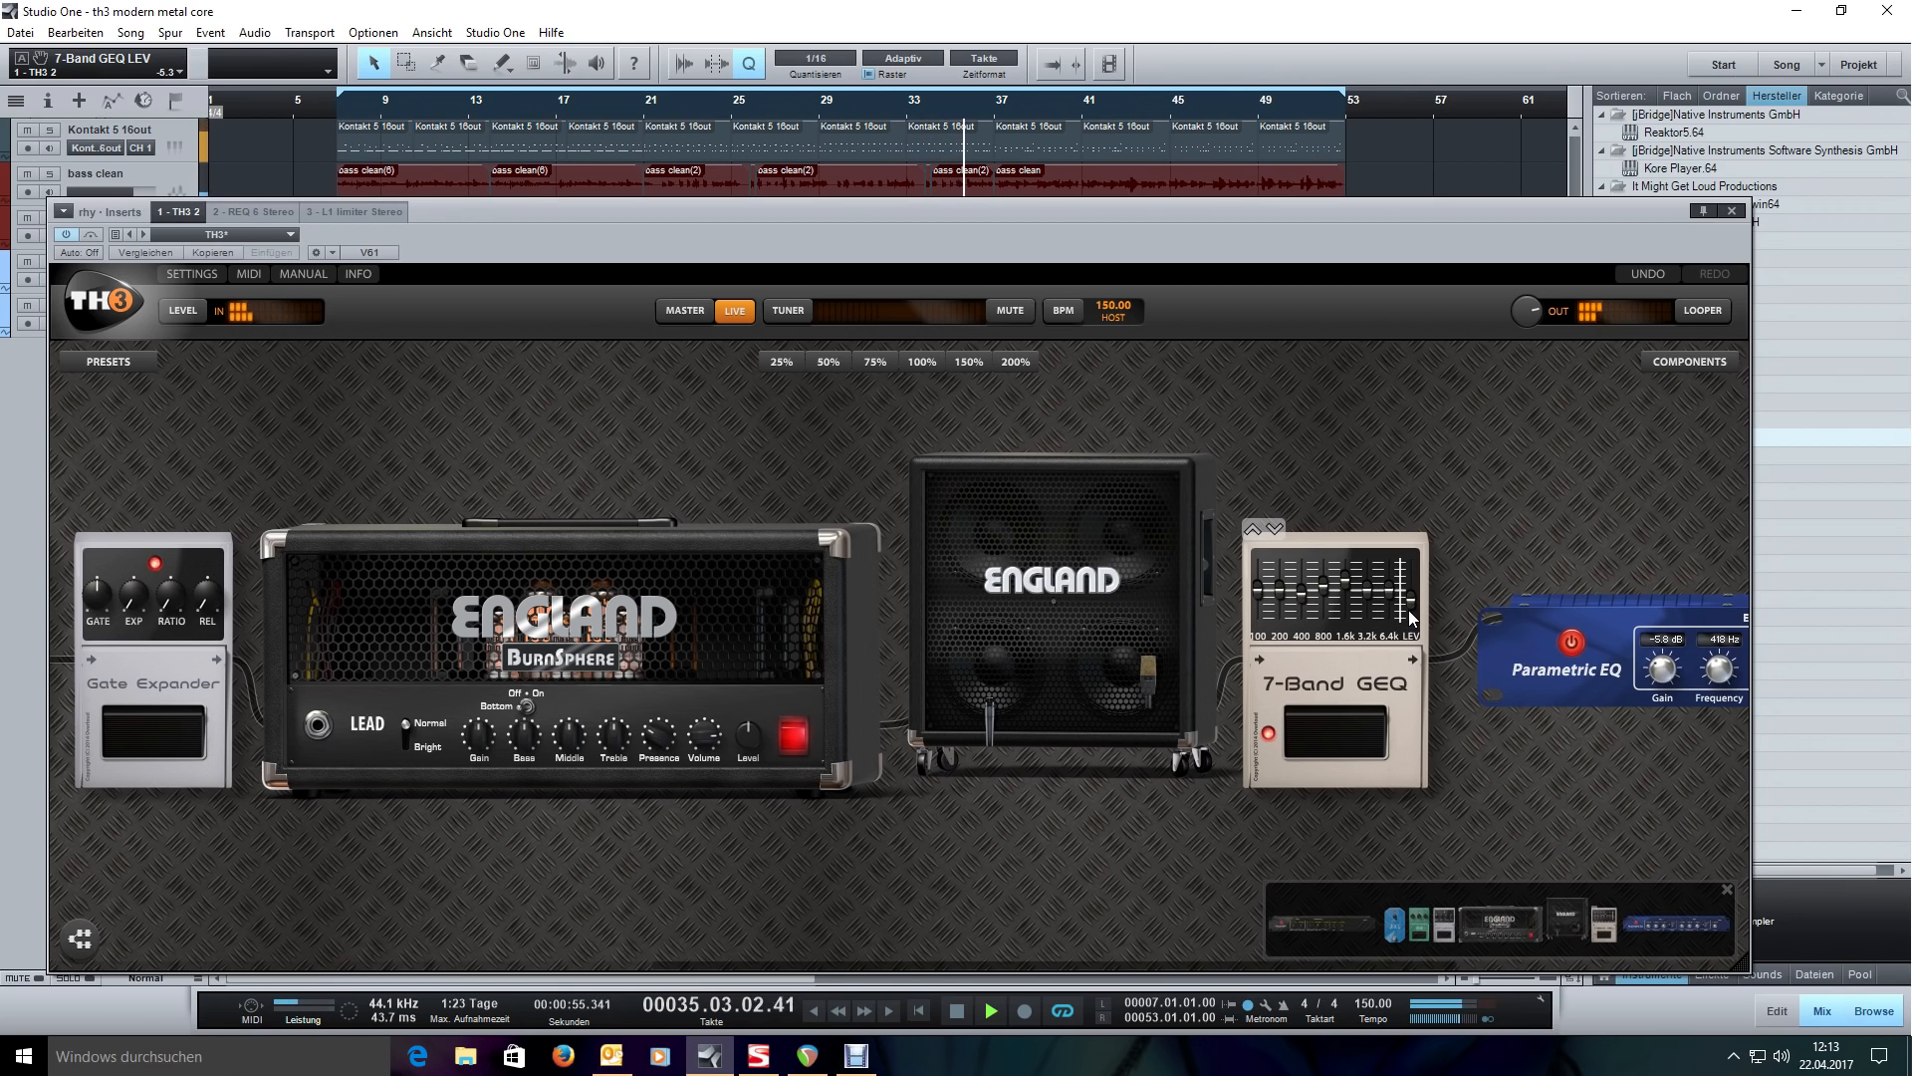
pyautogui.moveTo(738, 444)
pyautogui.mouseDown()
pyautogui.moveTo(1181, 438)
pyautogui.moveTo(735, 428)
pyautogui.moveTo(763, 429)
pyautogui.mouseUp()
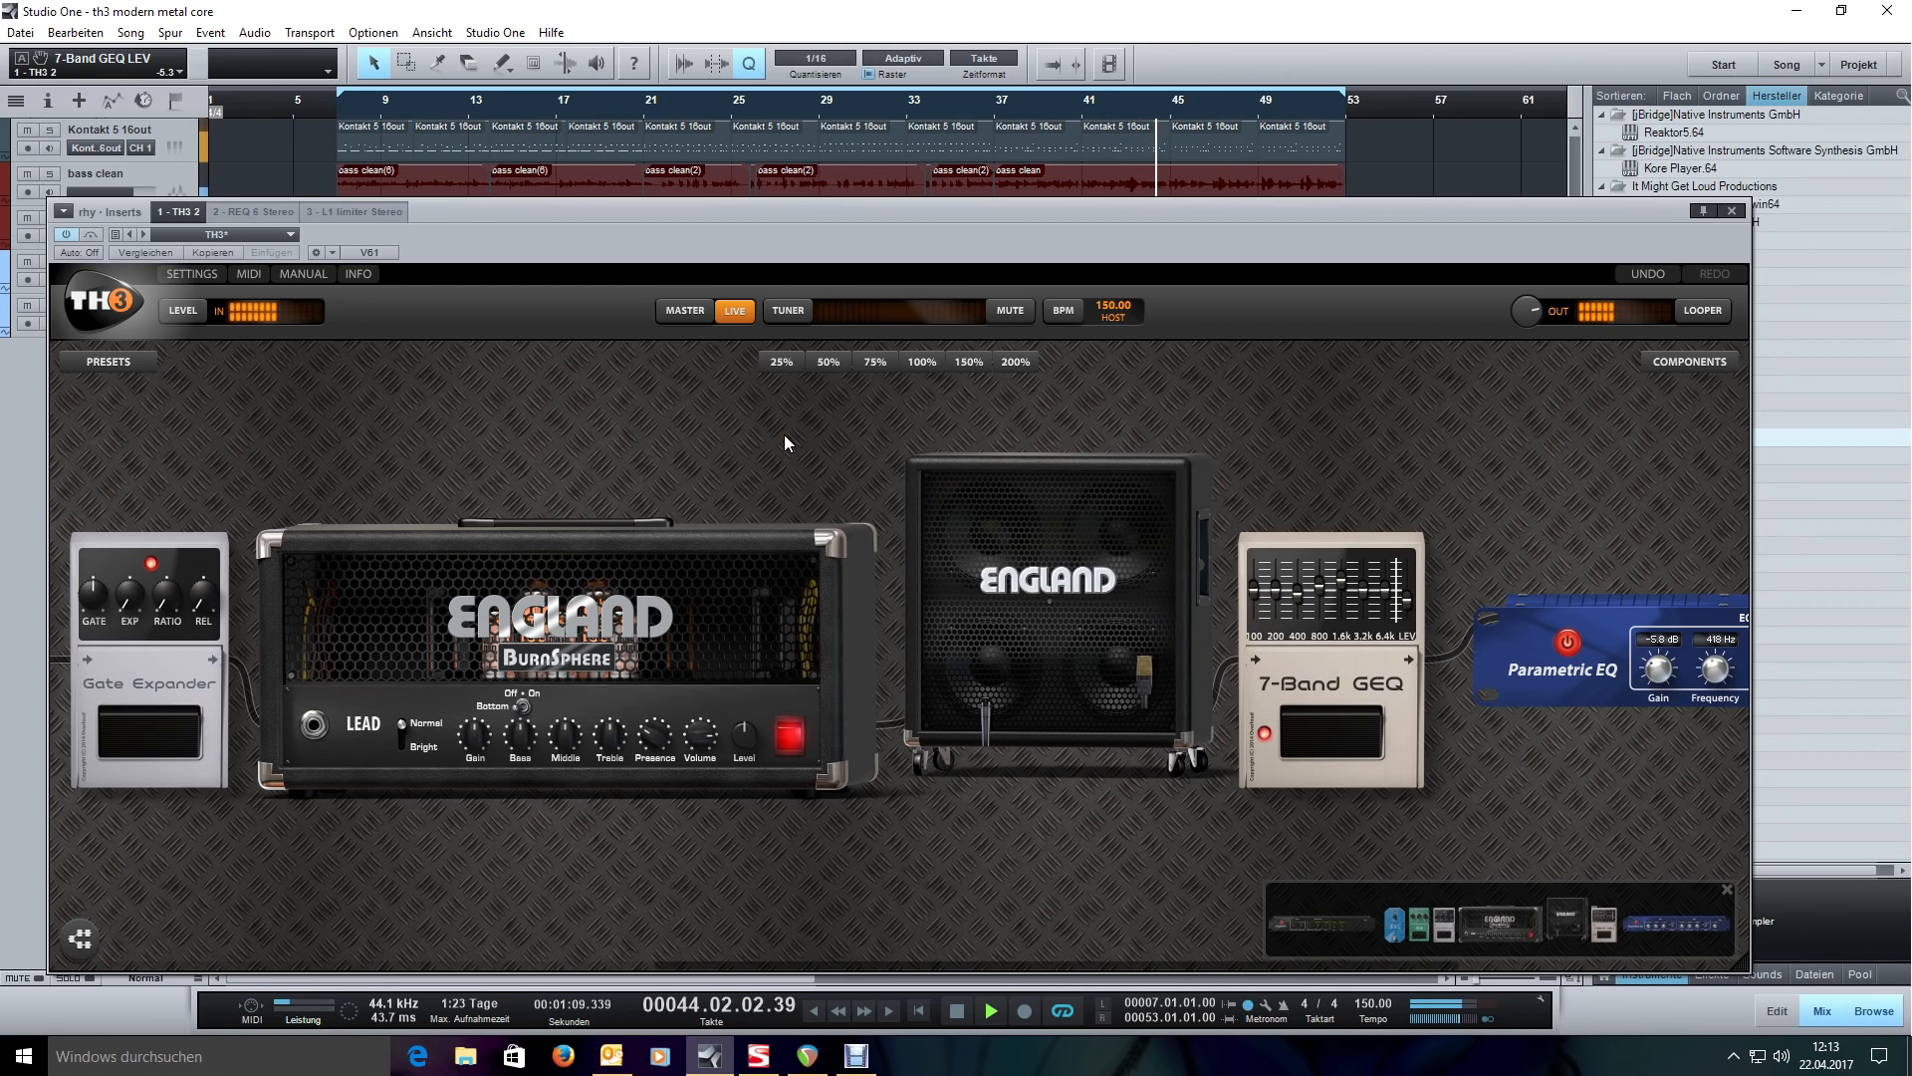
pyautogui.click(790, 439)
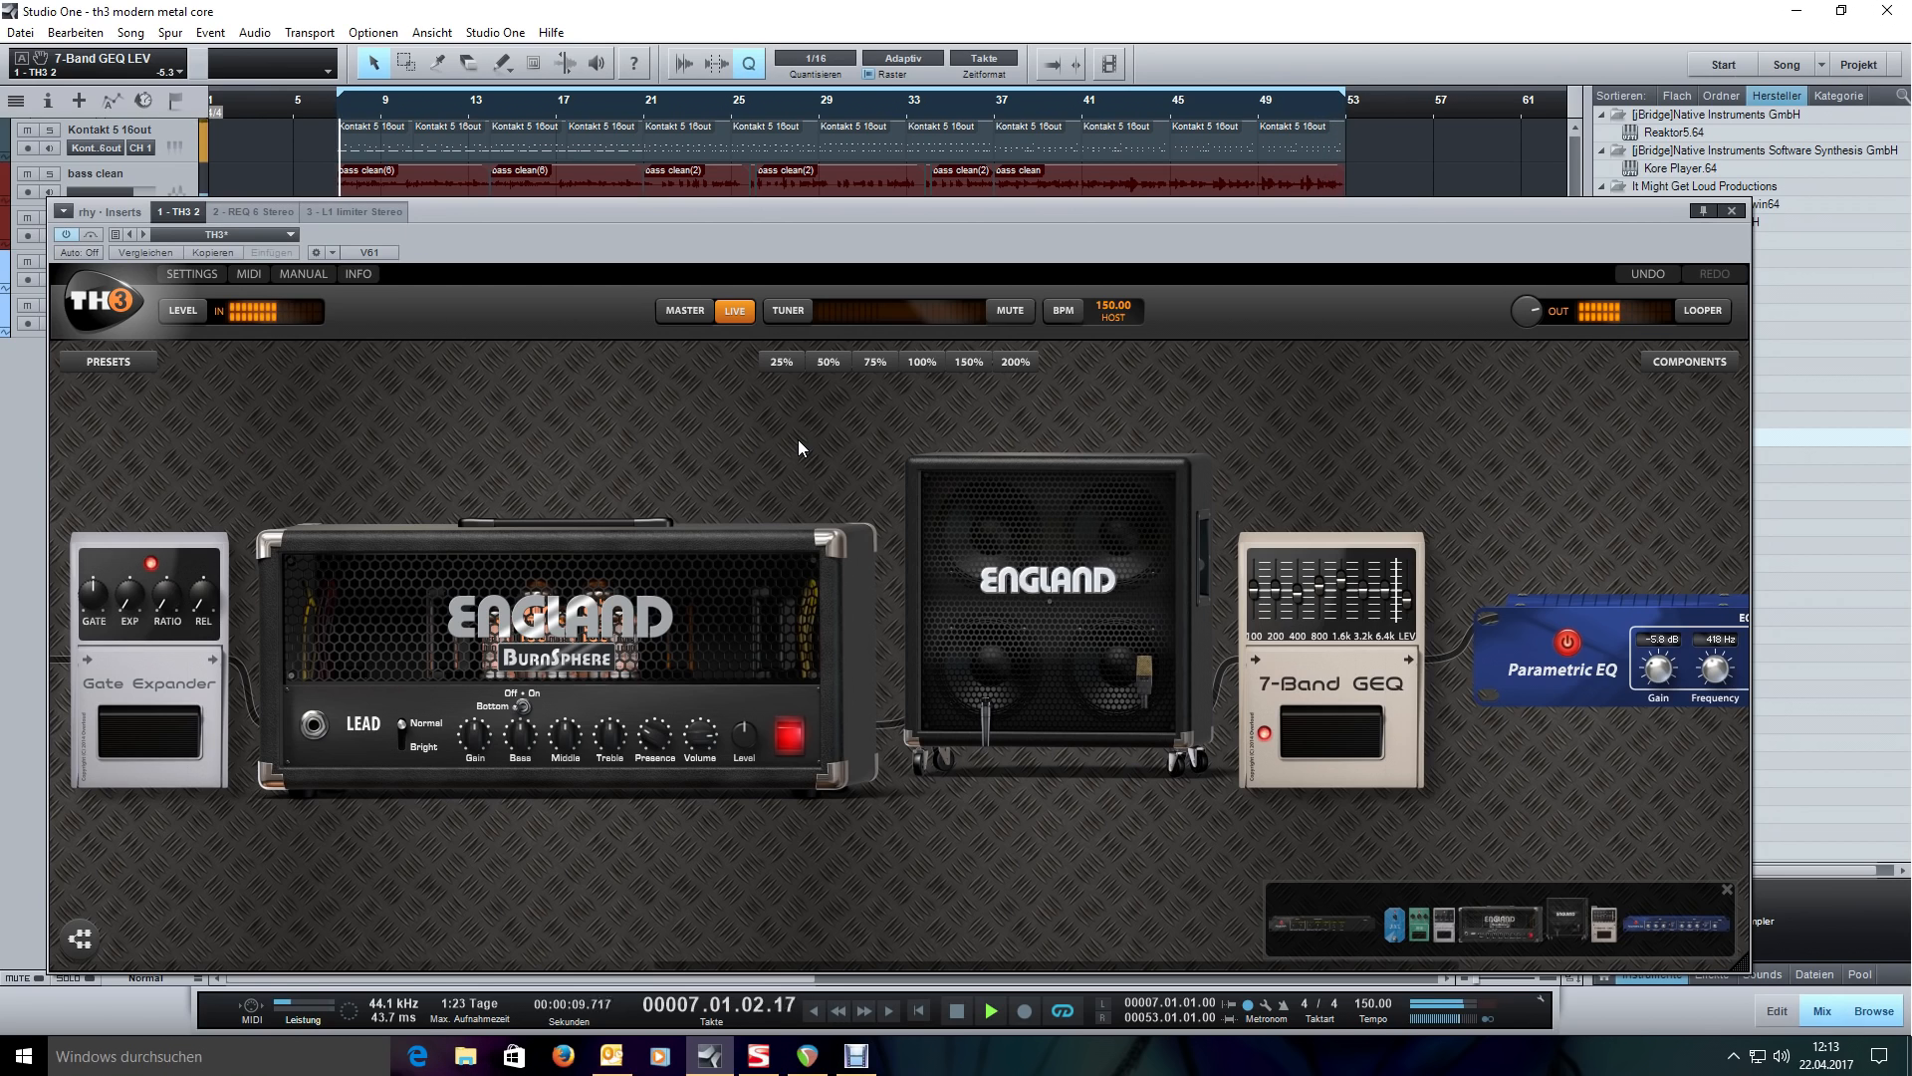
pyautogui.press('space')
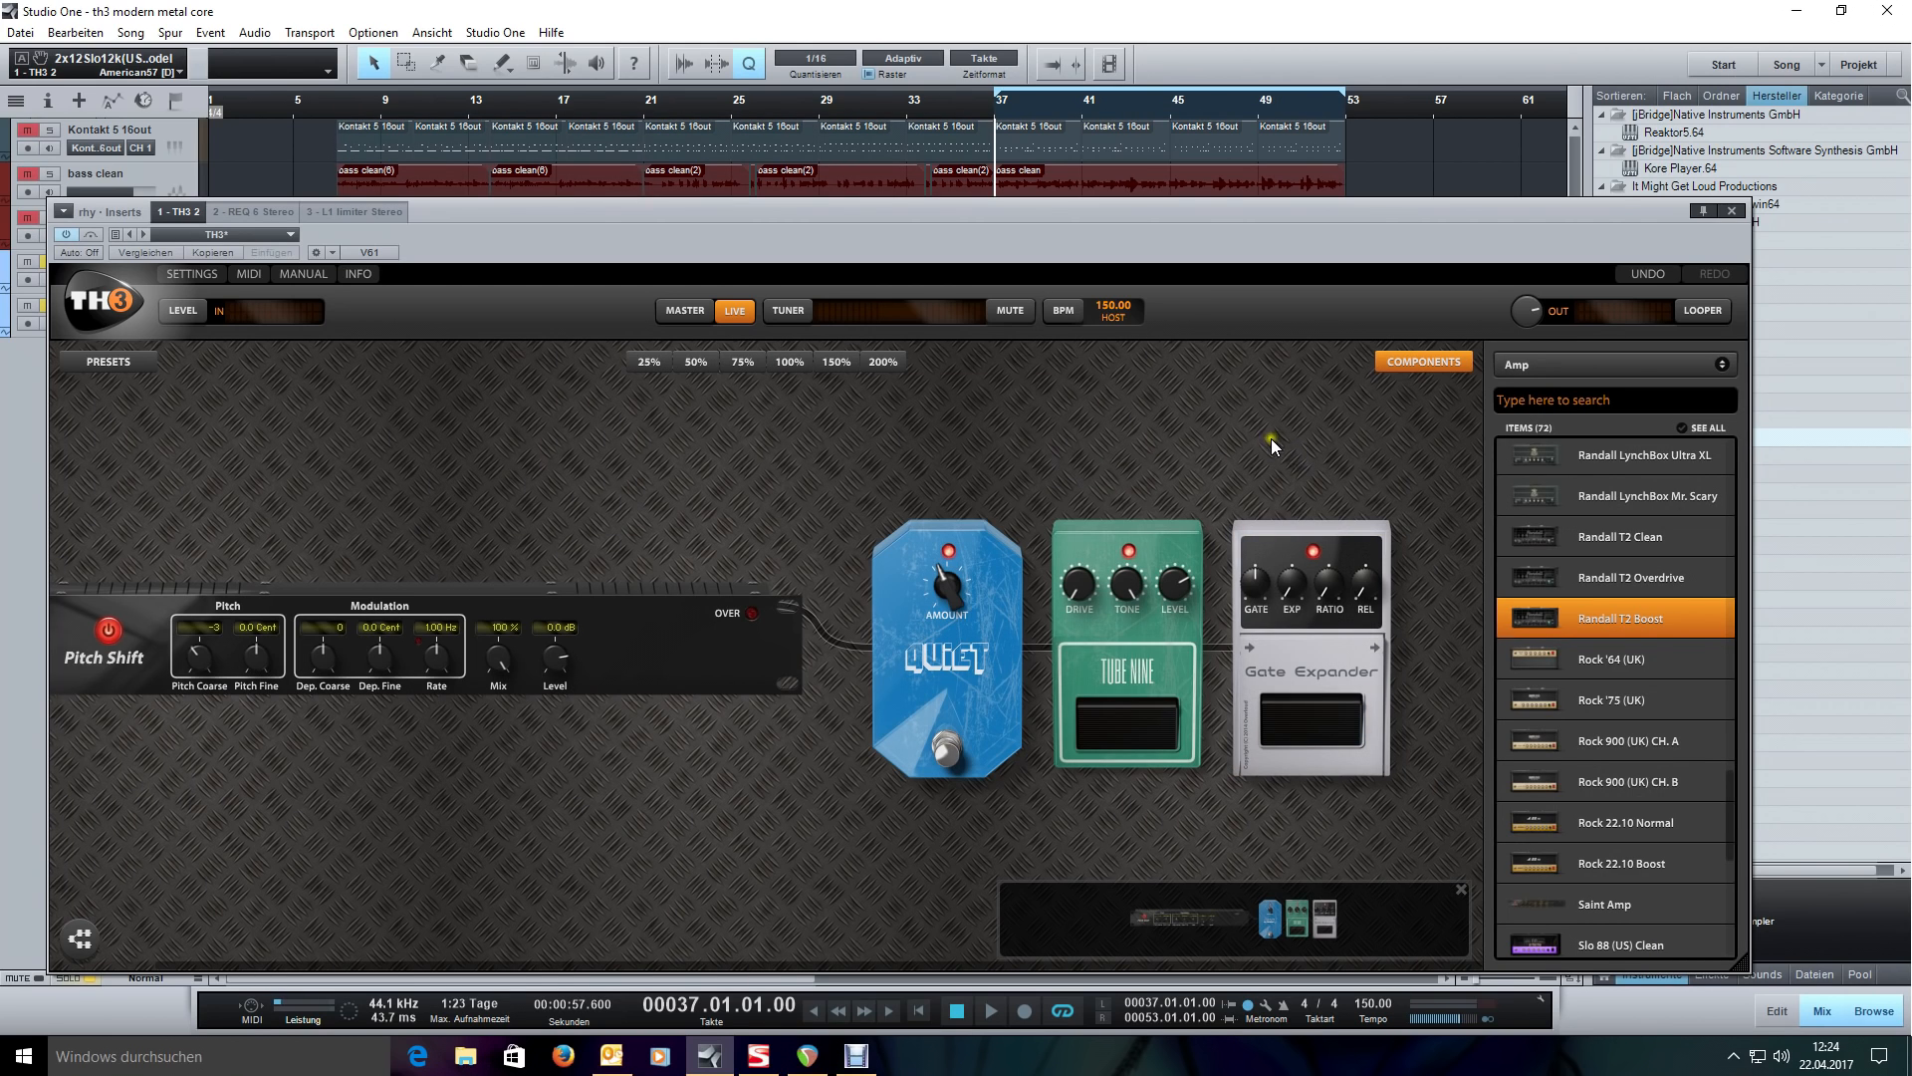
# - Add the Randall T2 Boost amp after the Gate Expander and replace its cabinet with the 2x12 Slo 12k (US)
pyautogui.moveTo(1621, 624); pyautogui.dragTo(1466, 612)
pyautogui.click(695, 671)
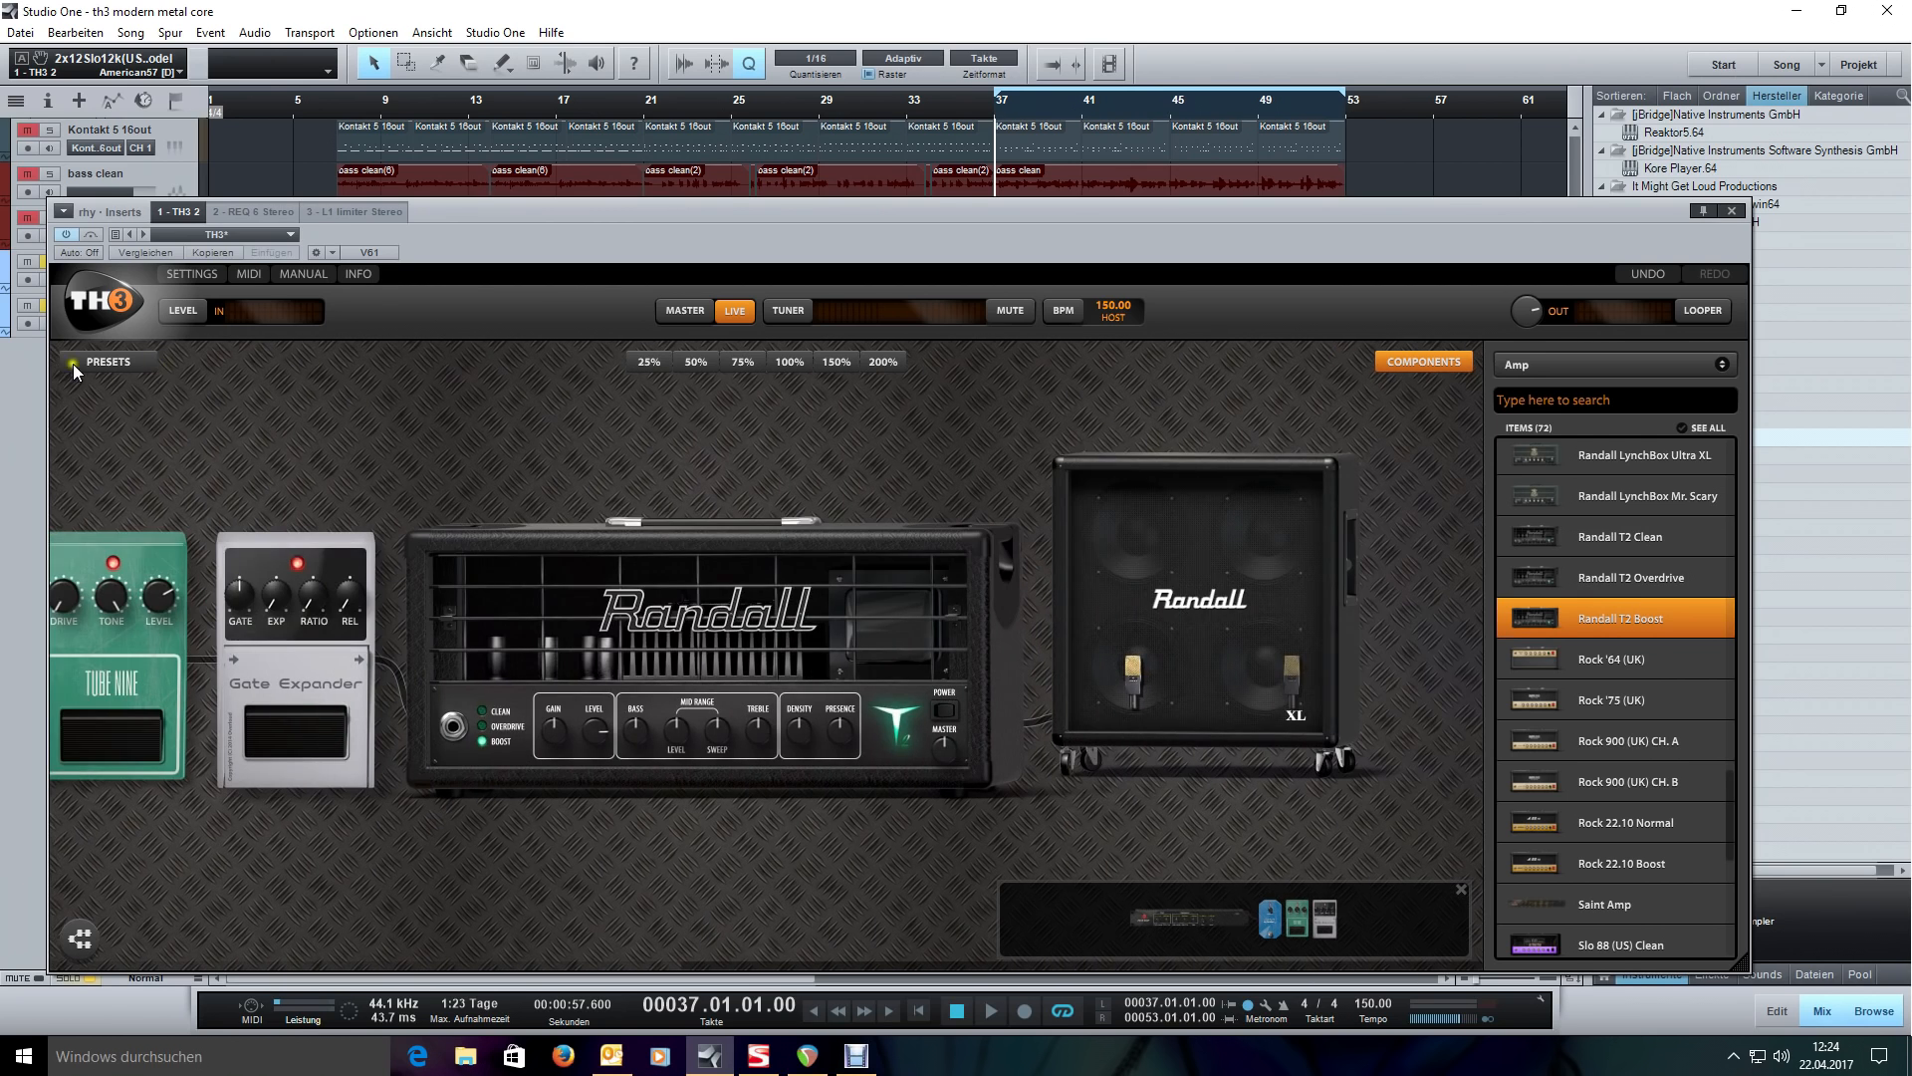
pyautogui.rightClick(1223, 592)
pyautogui.moveTo(1122, 542)
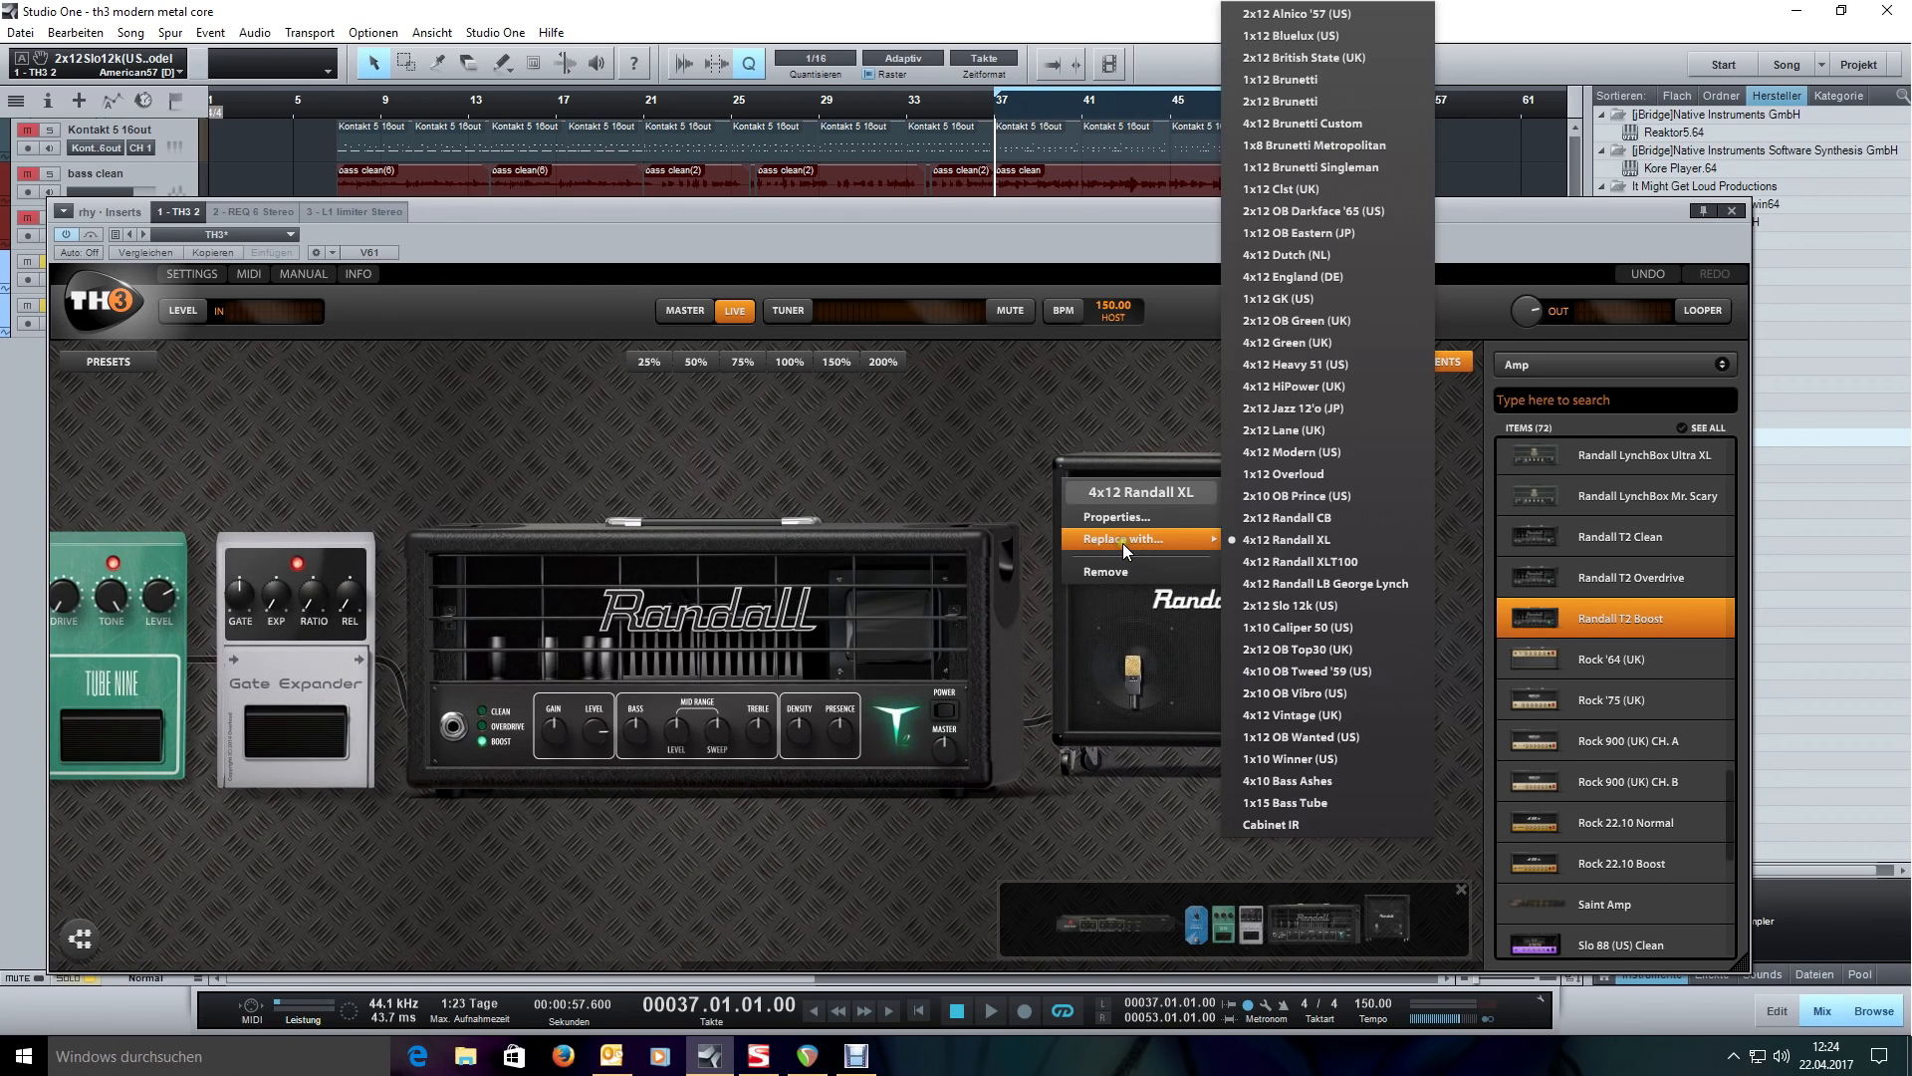
pyautogui.click(1377, 606)
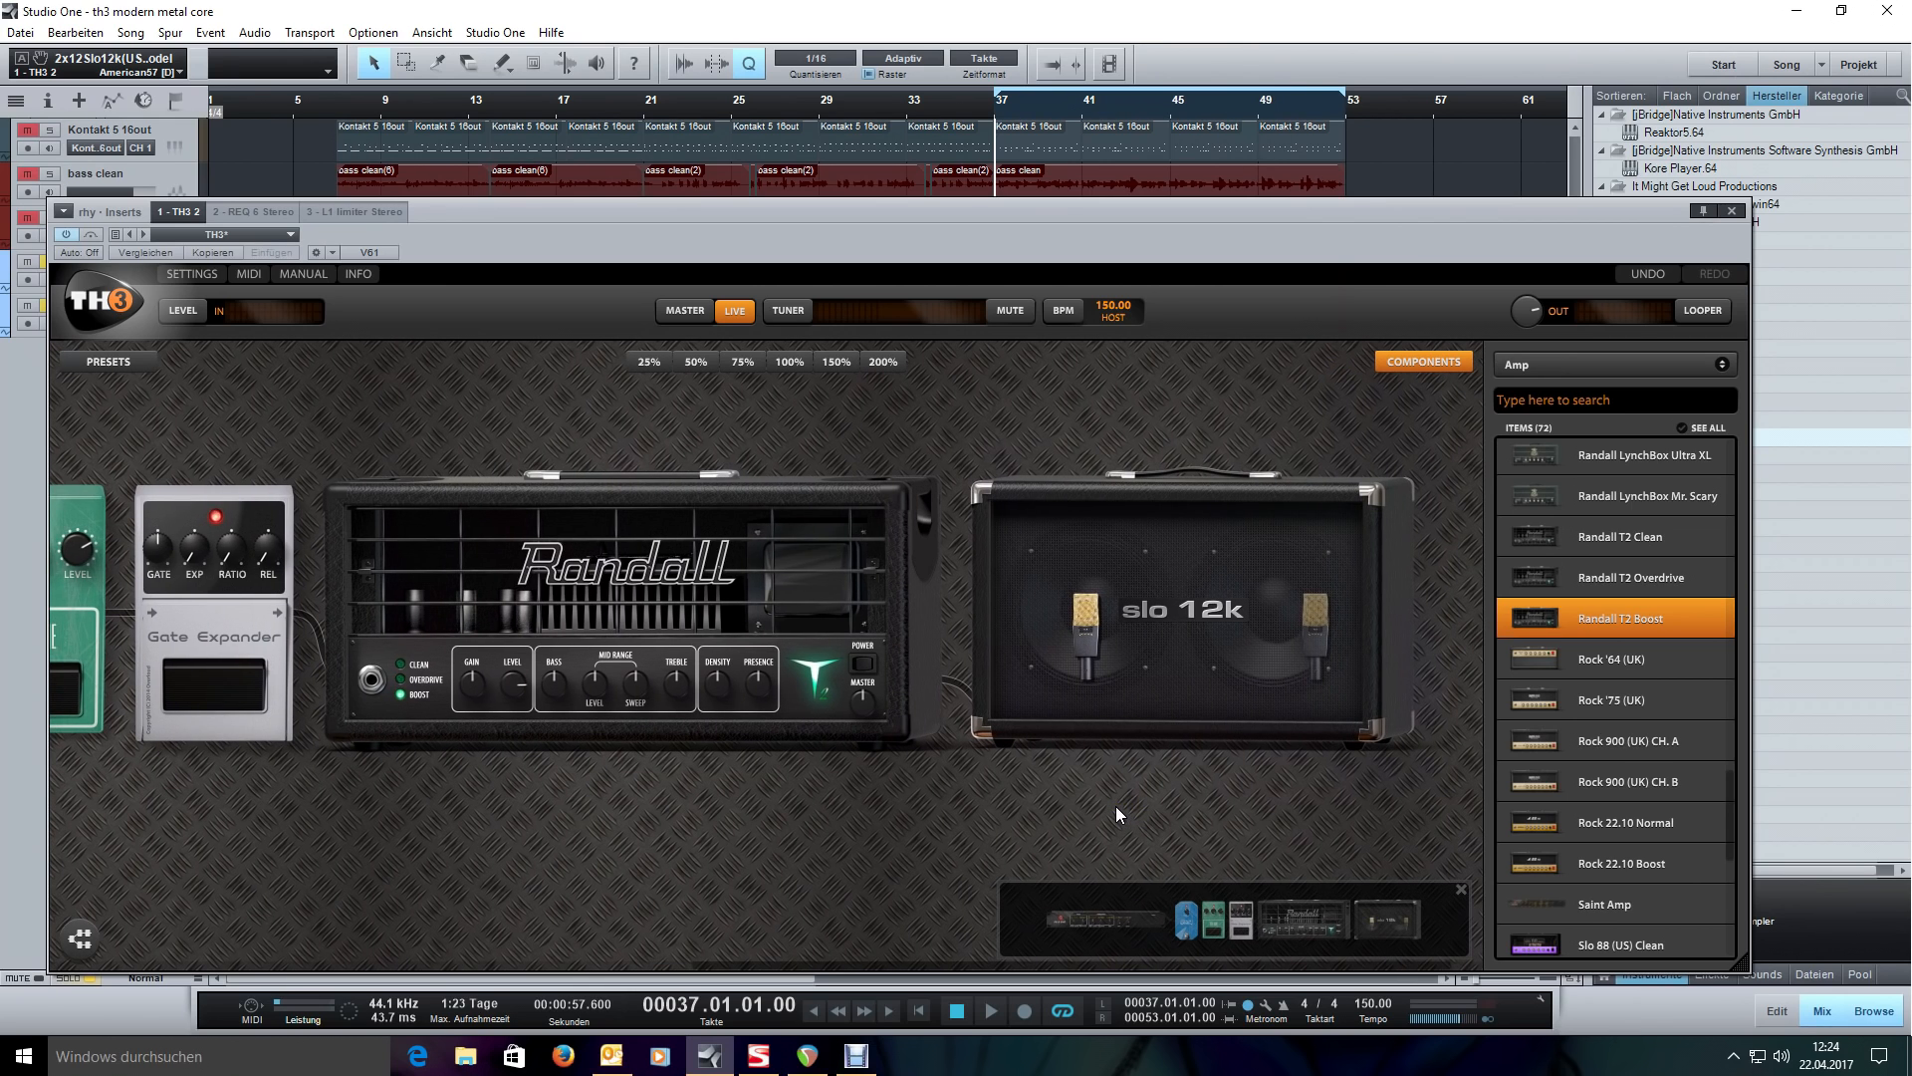
# - Audition the section from bar 37, switch the cabinet's microphone A to American57 [D] and move it inward from its speaker's centre
pyautogui.press('space')
pyautogui.moveTo(1115, 805); pyautogui.dragTo(1036, 794)
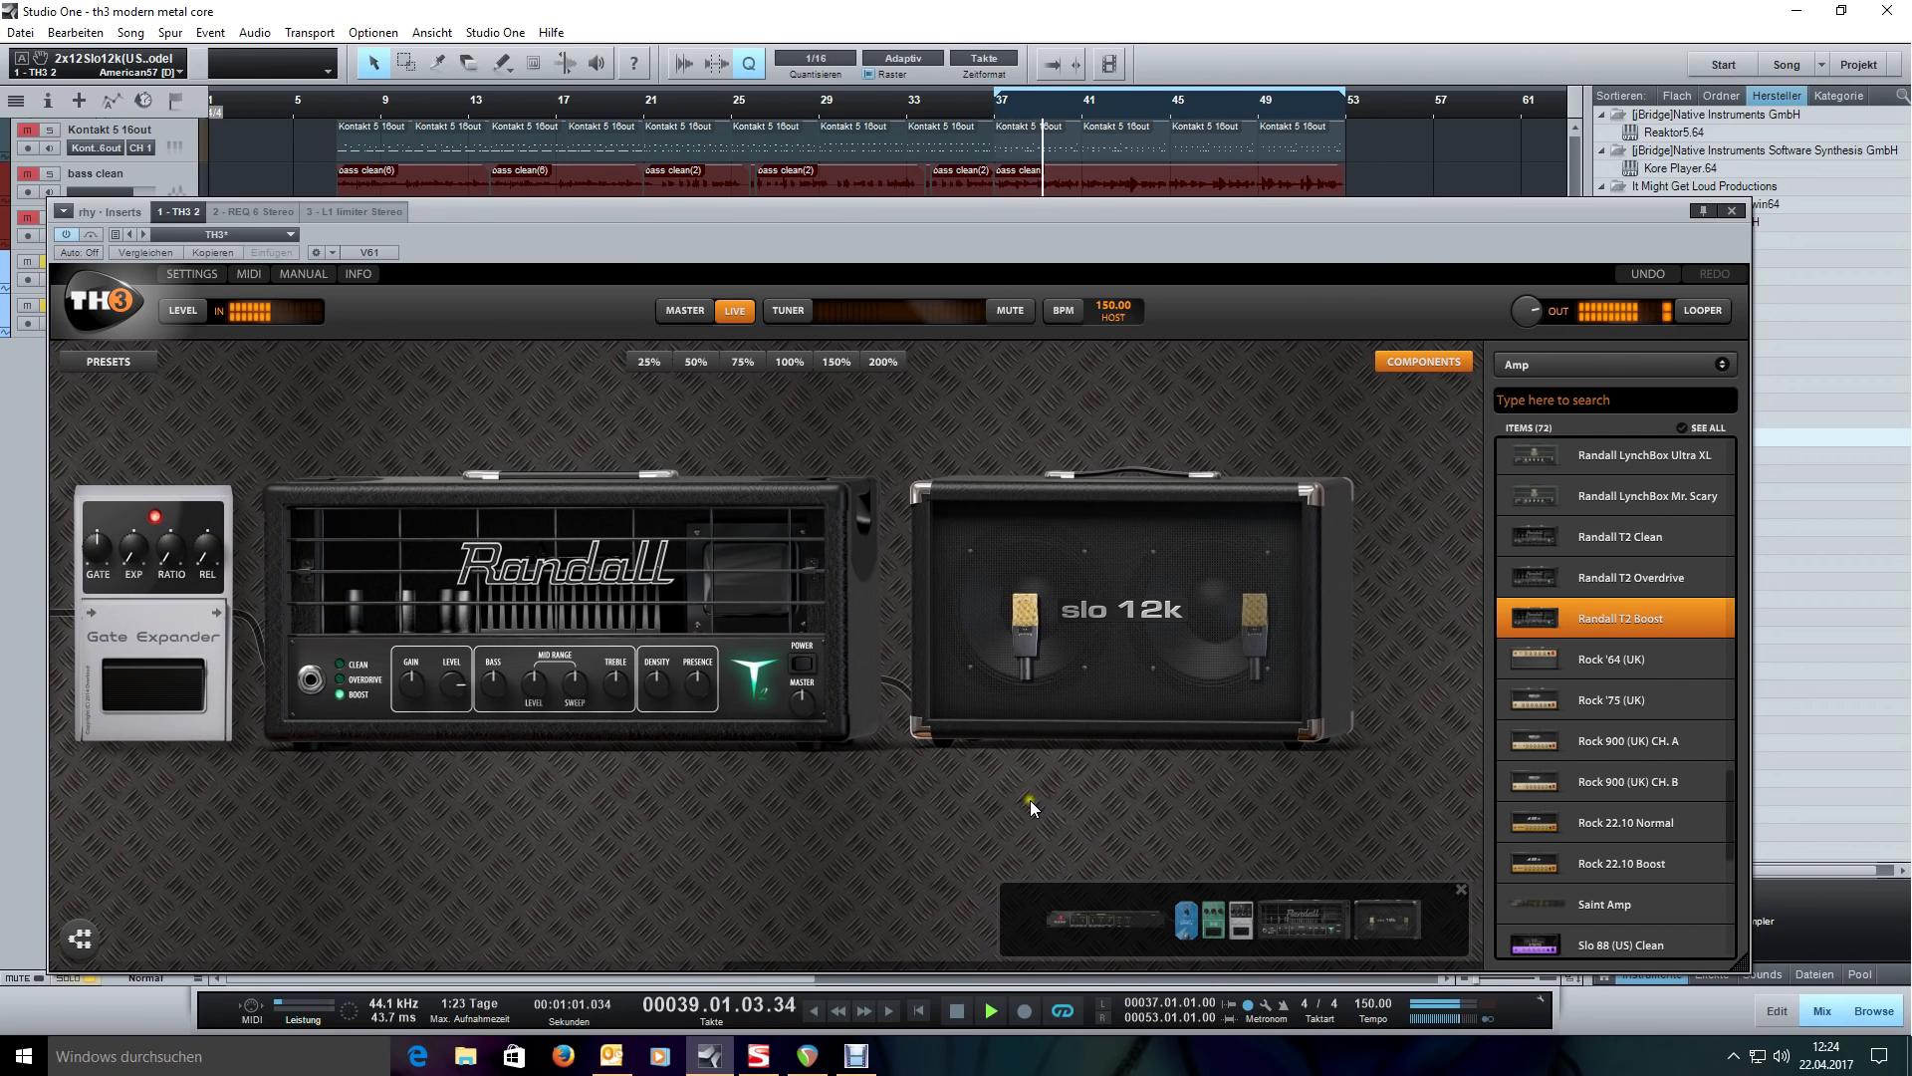
pyautogui.press('space')
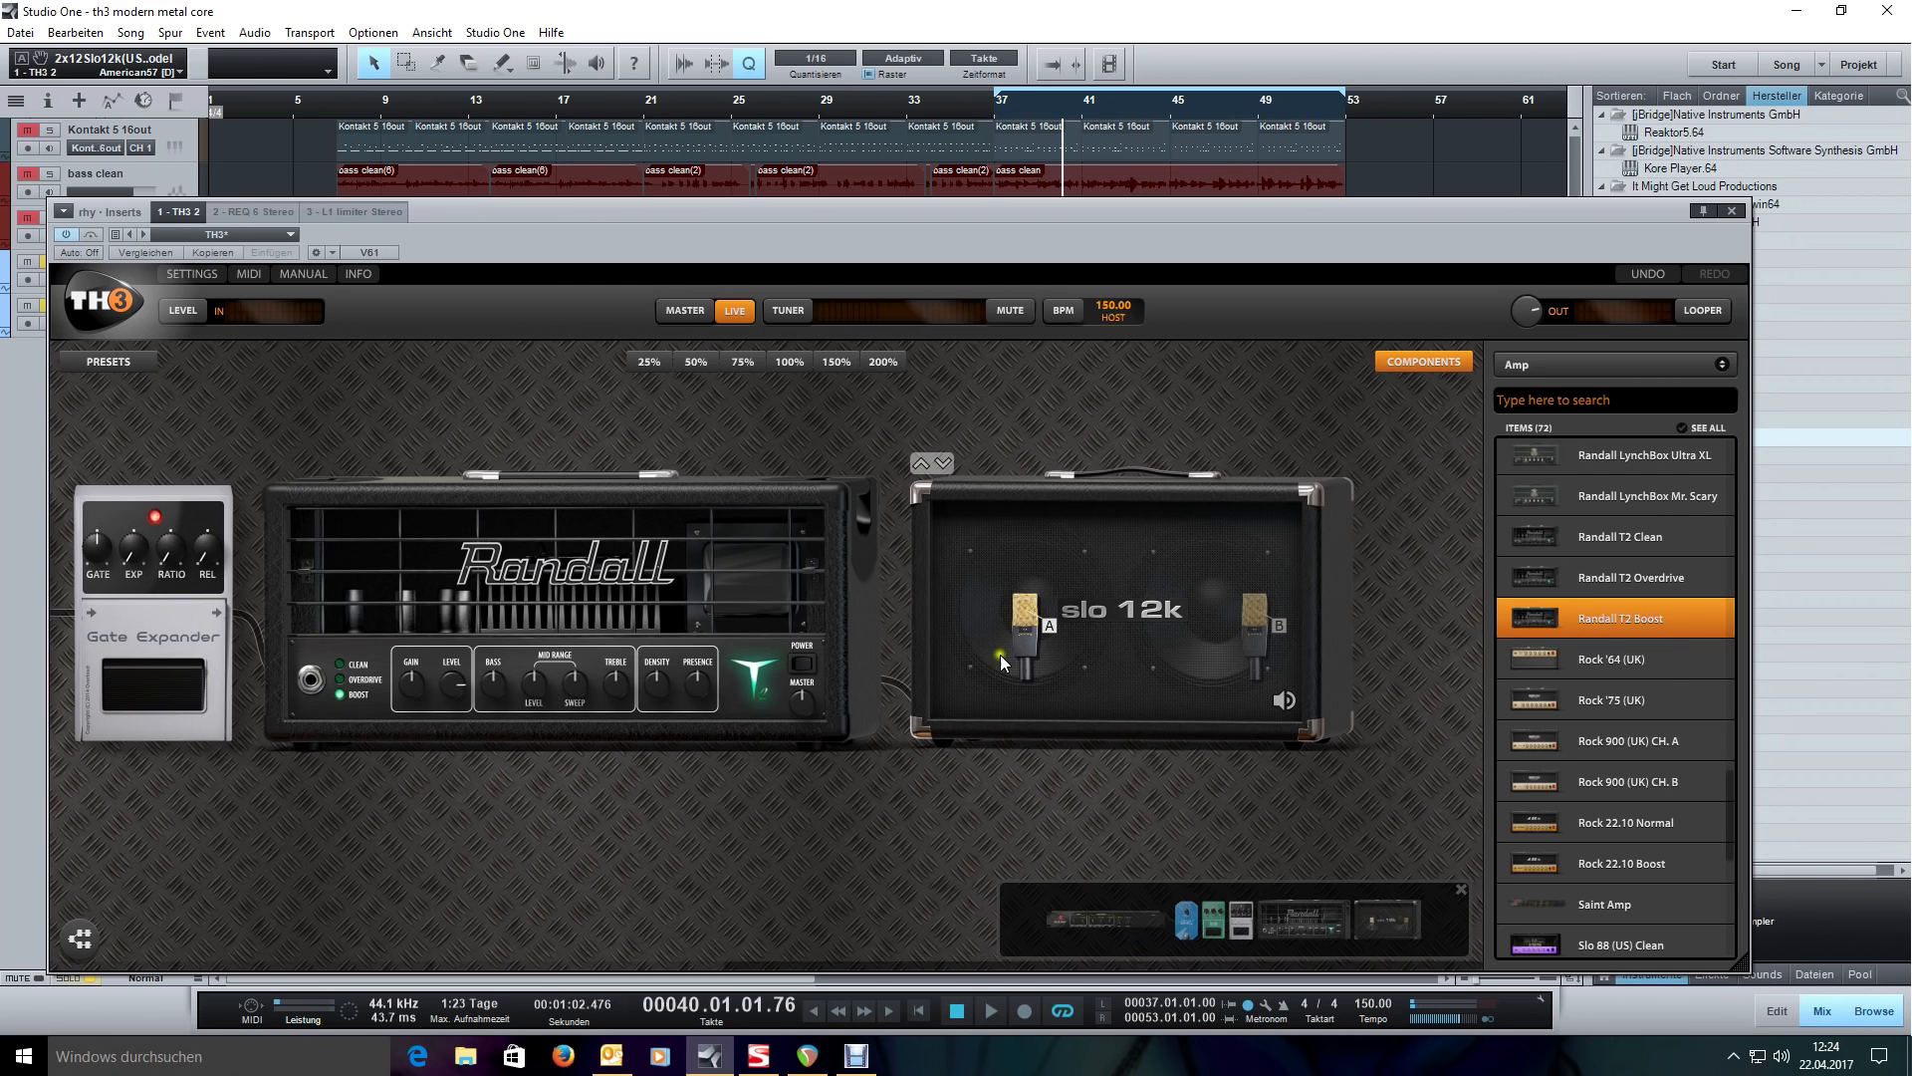
pyautogui.click(1022, 637)
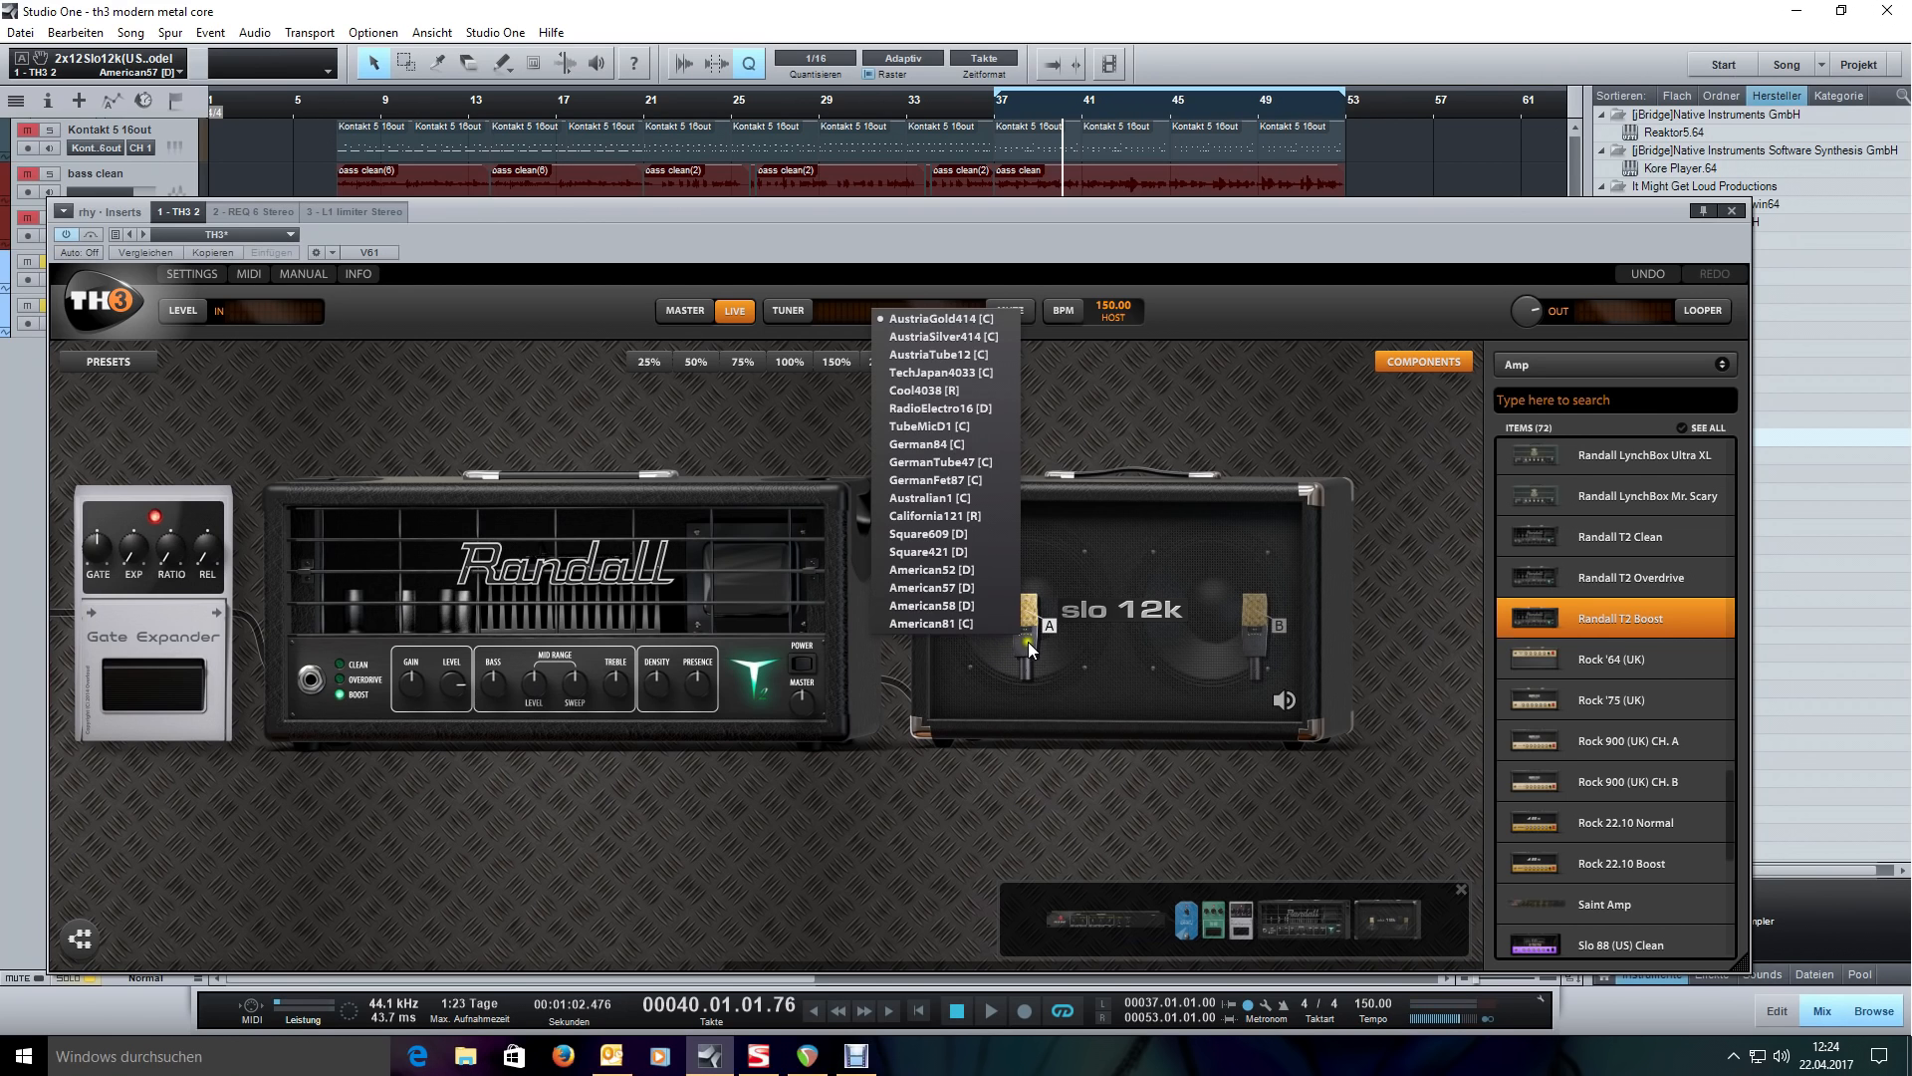
pyautogui.click(1000, 588)
pyautogui.moveTo(1024, 637); pyautogui.dragTo(1081, 638)
pyautogui.press('space')
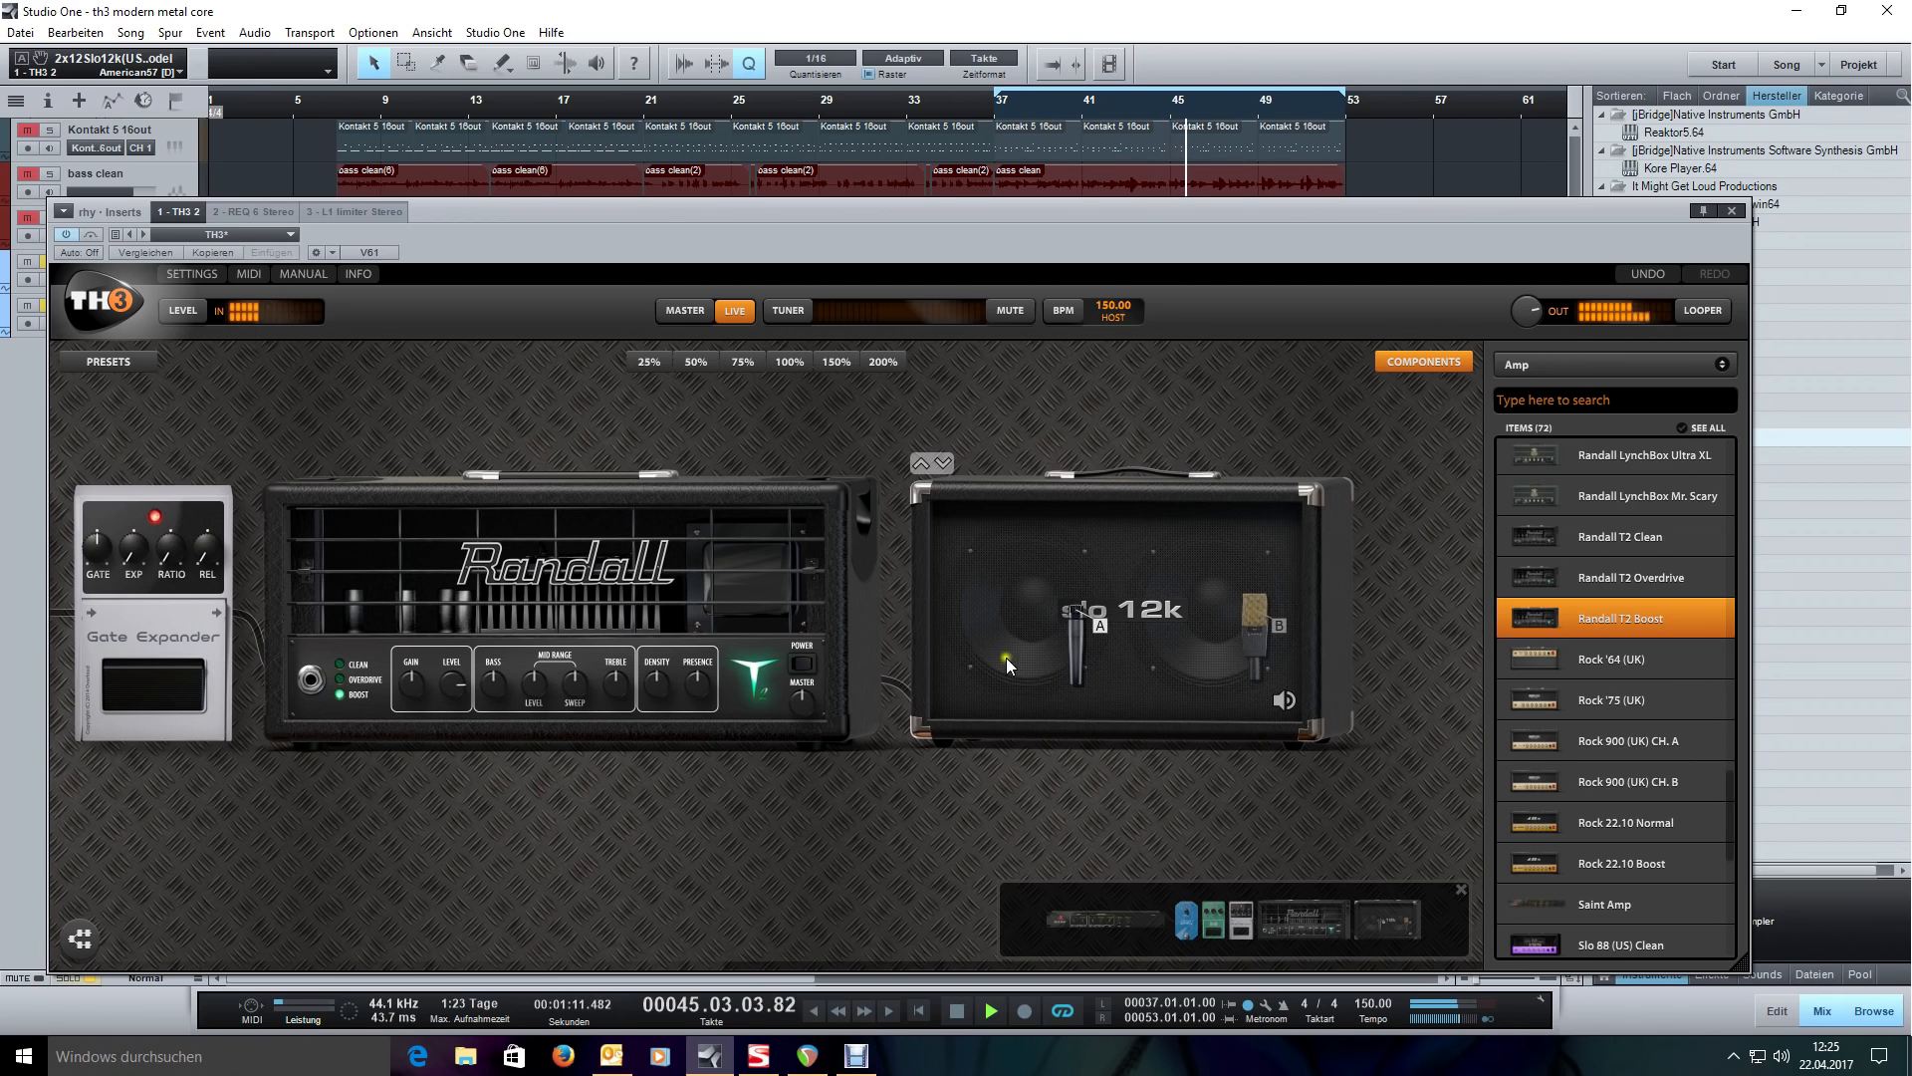
# - Set the Randall amp's mid-range sweep to 10.0 and density to 2.76, raise the treble, and nudge microphone A slightly further inward
pyautogui.moveTo(566, 682); pyautogui.dragTo(553, 492)
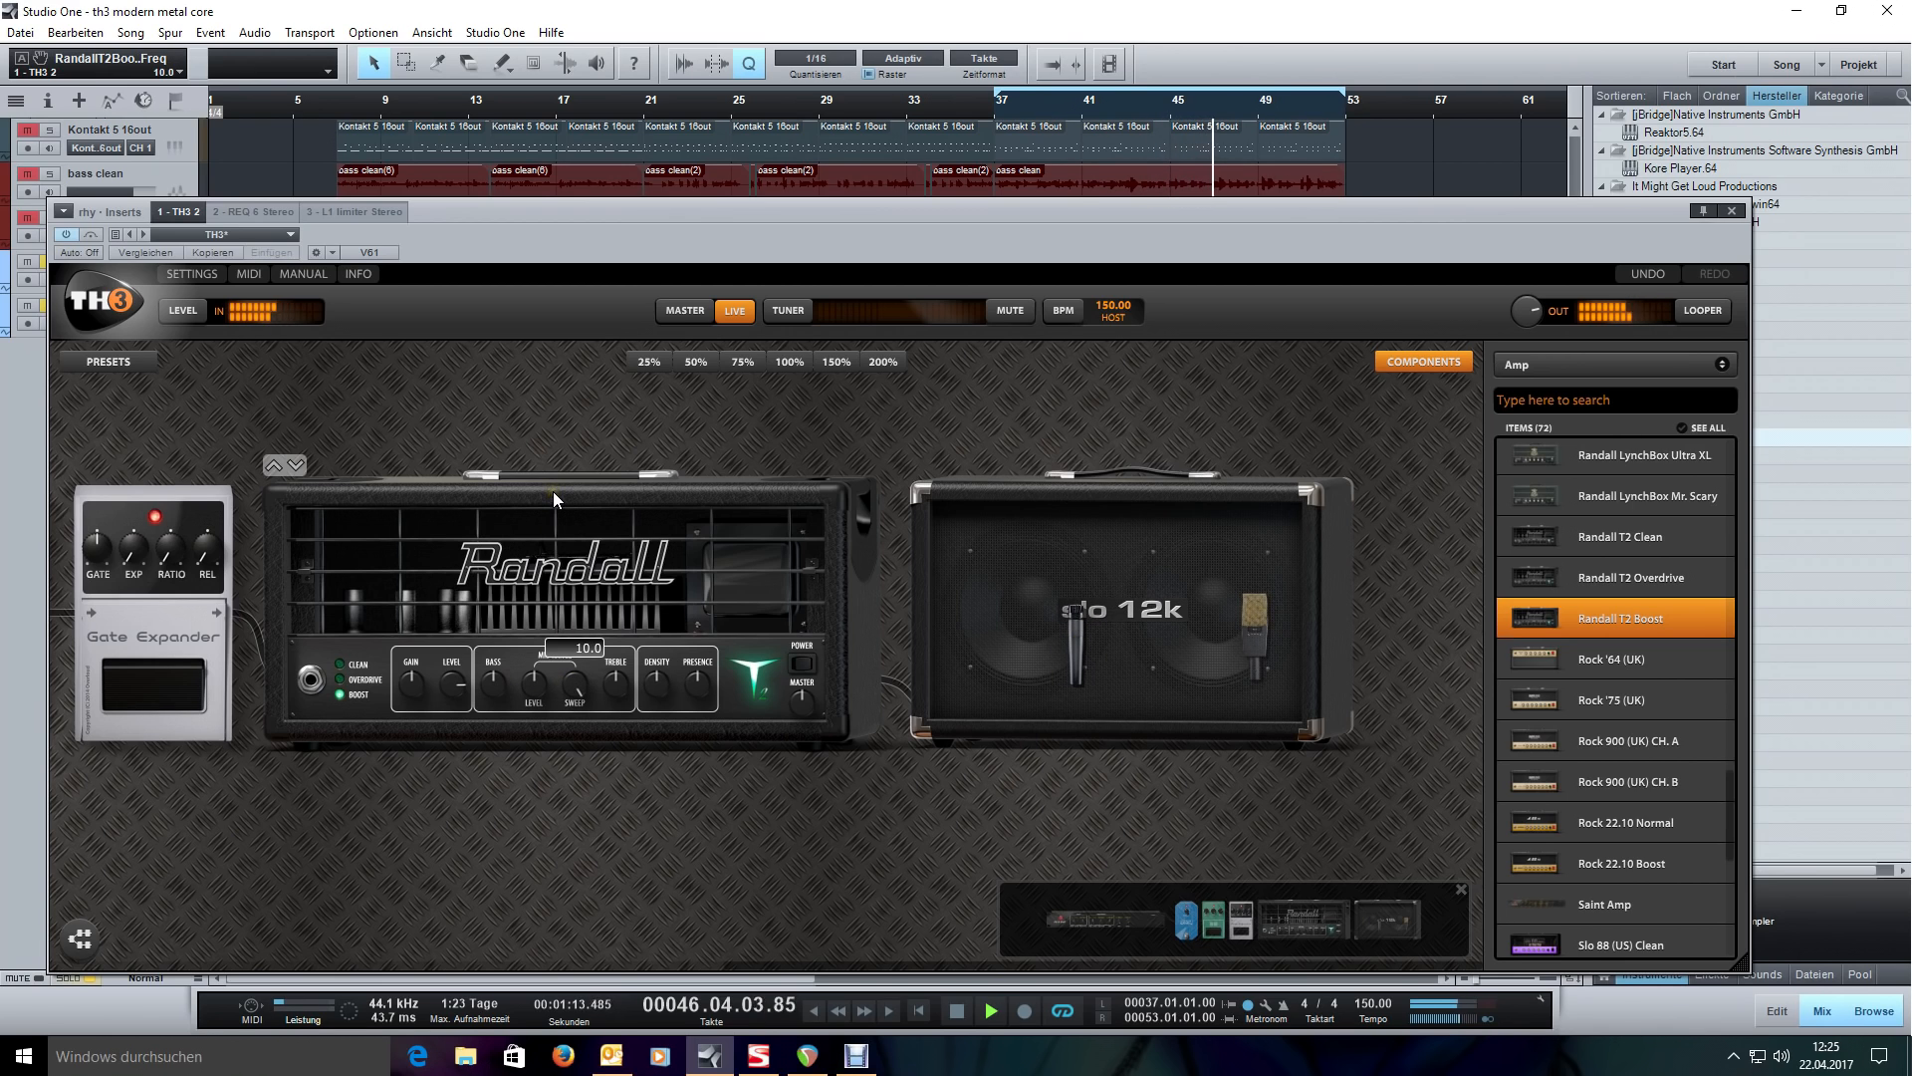
pyautogui.moveTo(604, 701); pyautogui.dragTo(588, 540)
pyautogui.moveTo(651, 687); pyautogui.dragTo(660, 713)
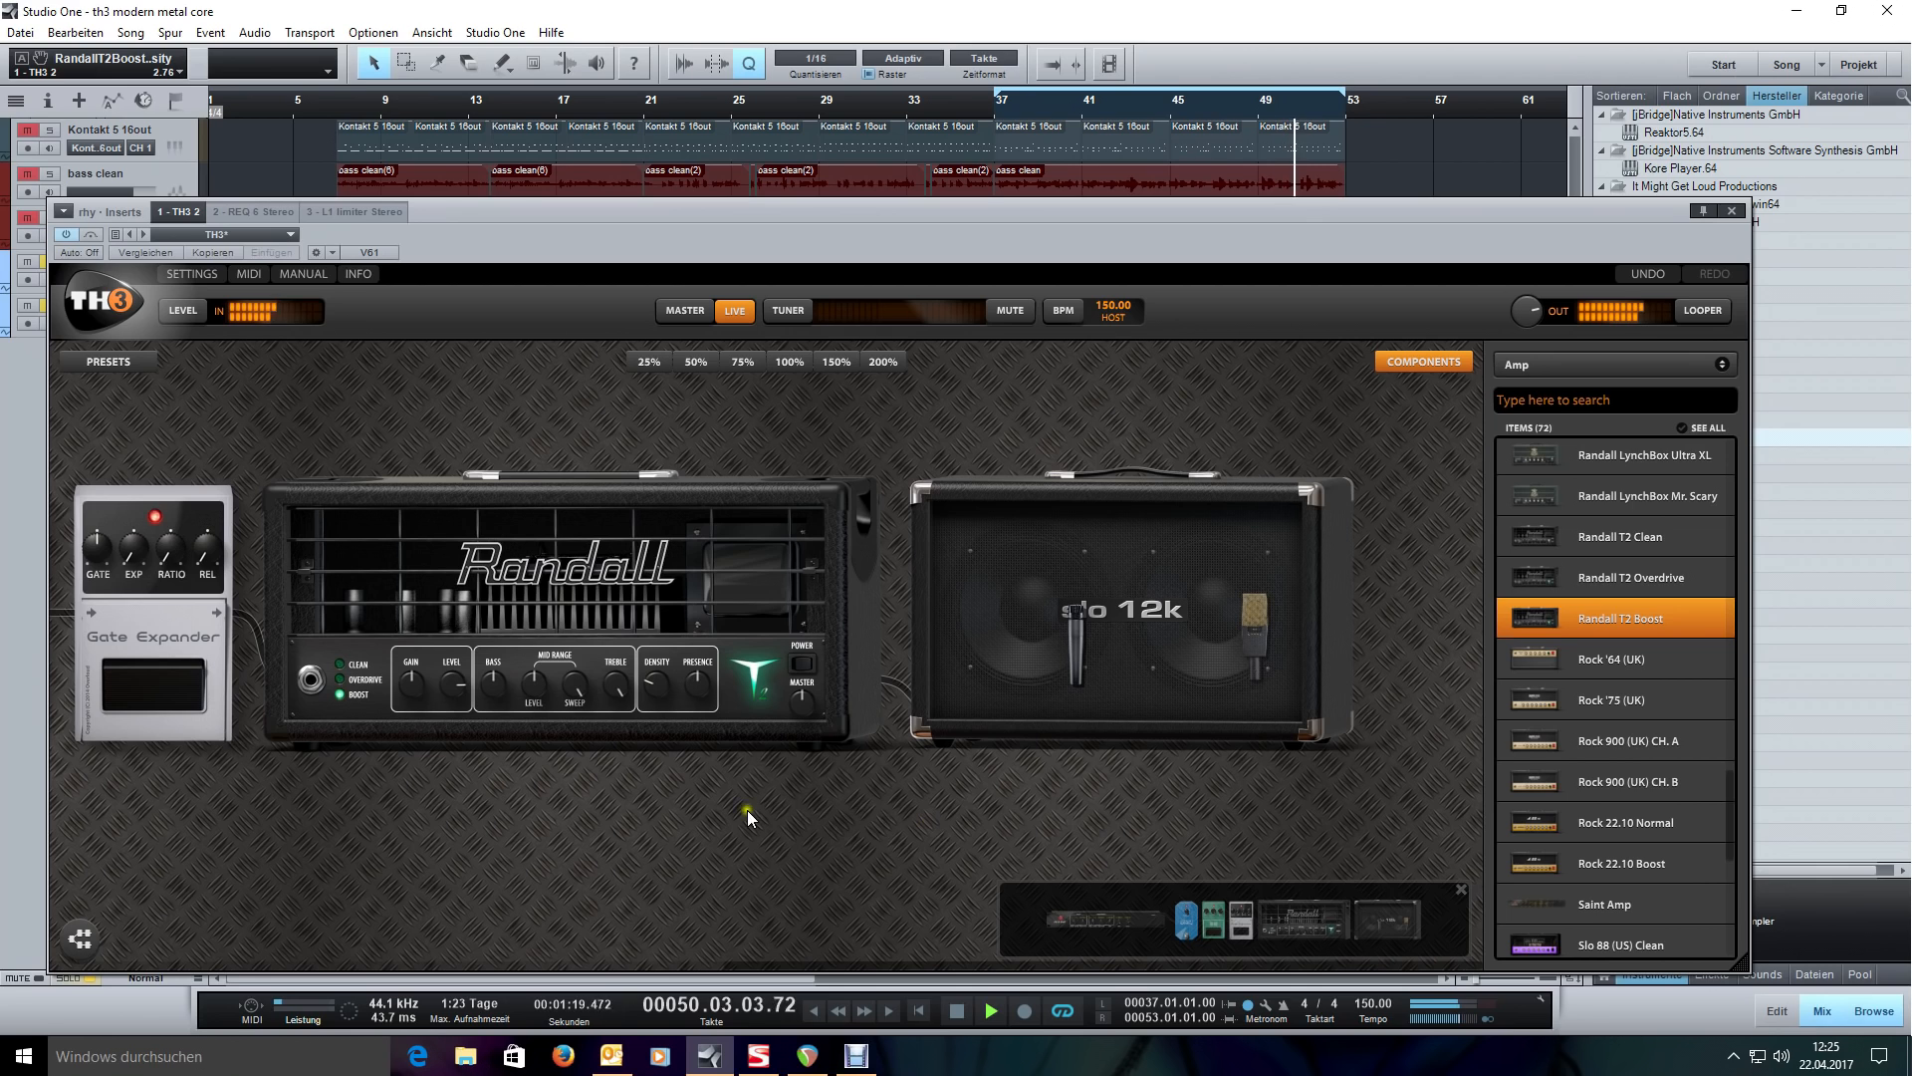
pyautogui.moveTo(1076, 629); pyautogui.dragTo(1084, 625)
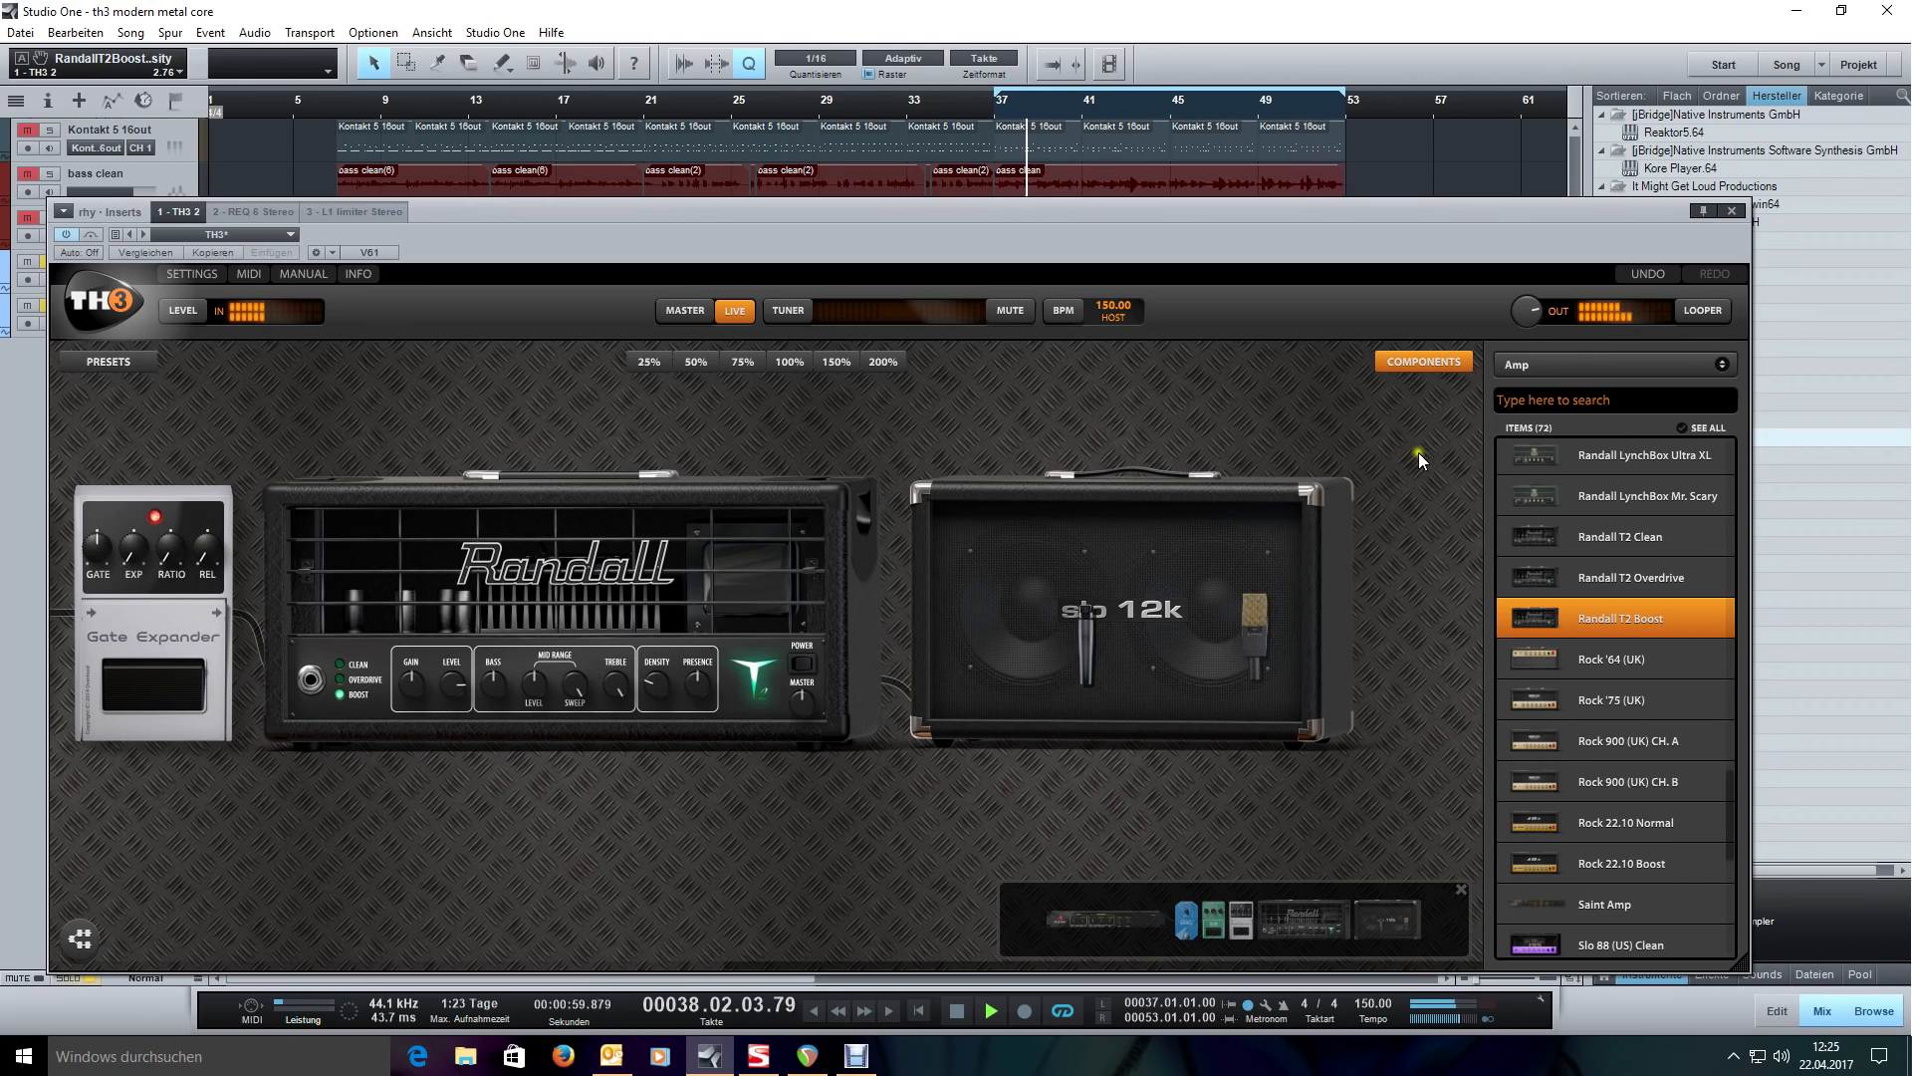
pyautogui.press('space')
# - Add a 7-Band GEQ and a Parametric EQ from the Equalizer category after the Slo 12k cabinet
pyautogui.click(1576, 361)
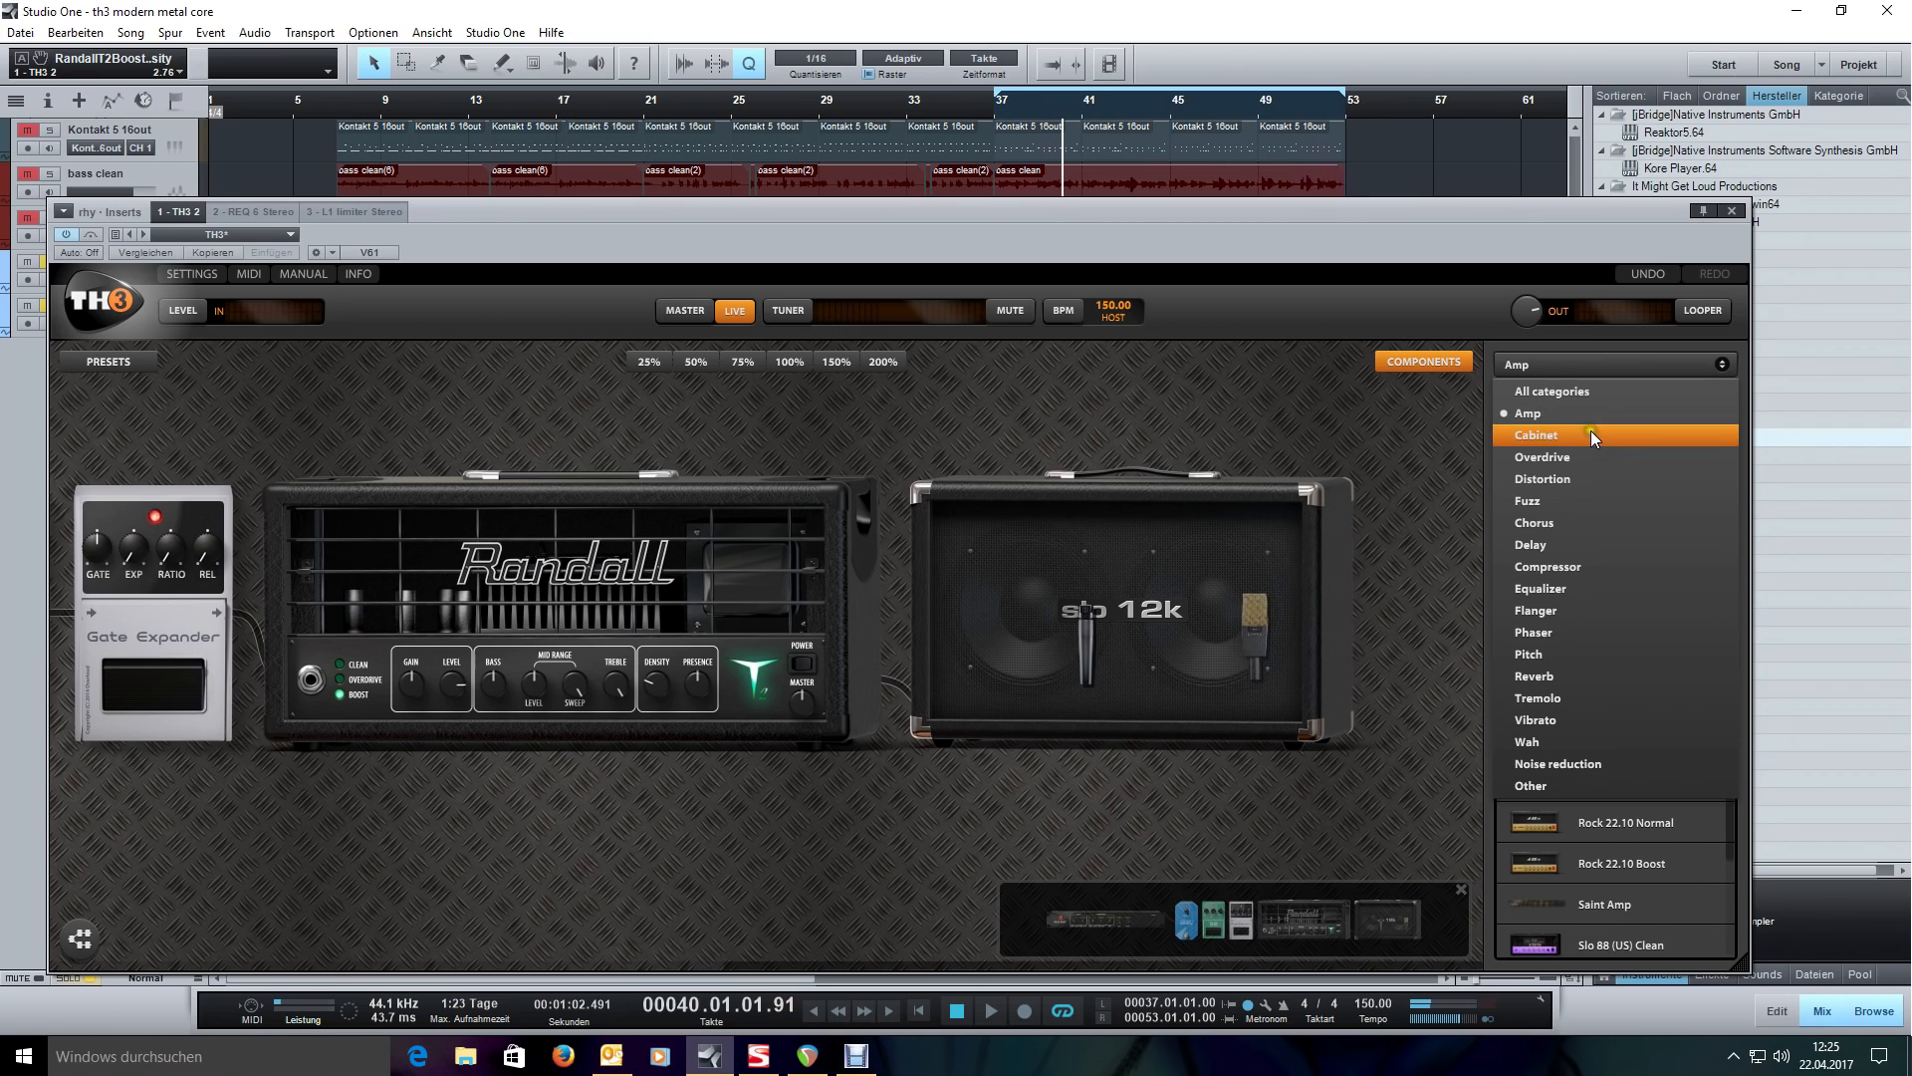
pyautogui.click(1596, 587)
pyautogui.moveTo(1574, 501); pyautogui.dragTo(1329, 433)
pyautogui.moveTo(1573, 585); pyautogui.dragTo(1432, 572)
pyautogui.click(1404, 366)
pyautogui.moveTo(1514, 464); pyautogui.dragTo(1104, 476)
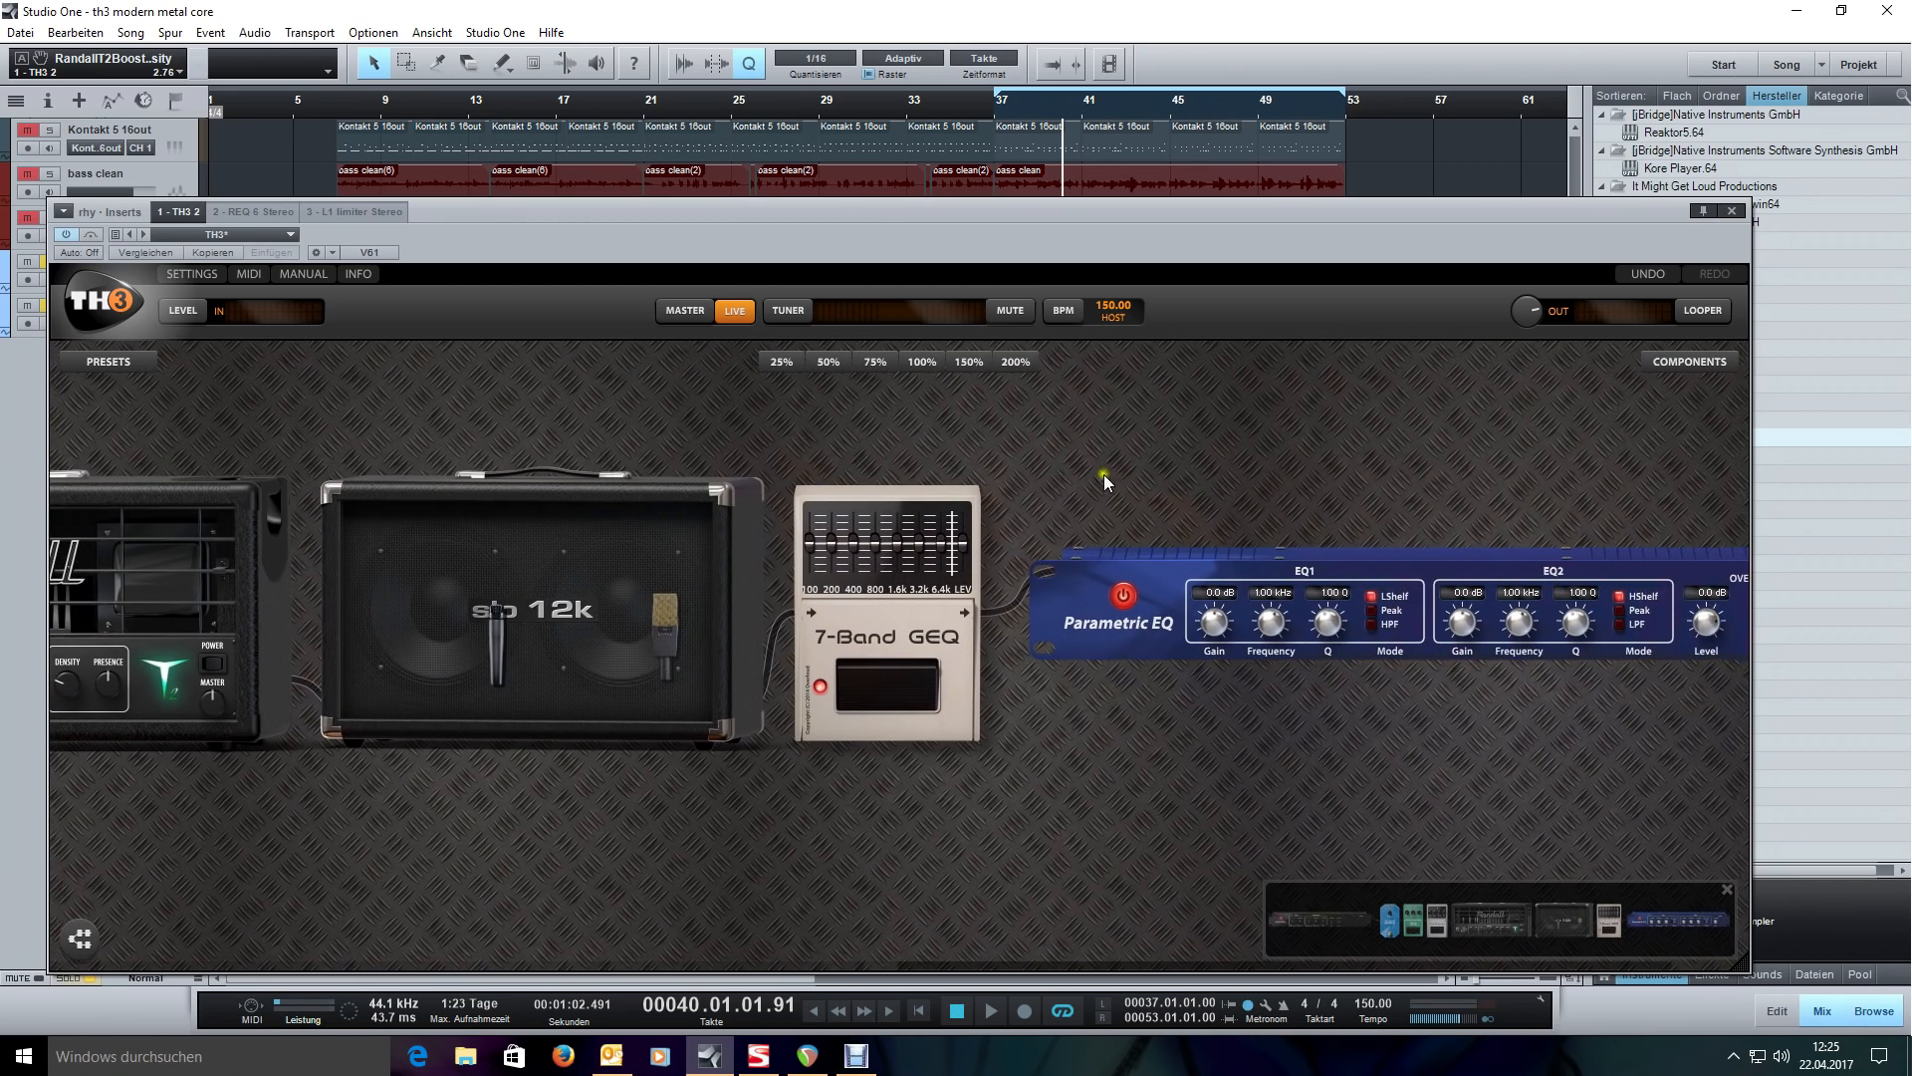
# - Switch both Parametric EQ bands to Peak and set EQ1 to -5.0 dB gain, 508 Hz and a Q of 2.15
pyautogui.click(1374, 611)
pyautogui.click(1619, 611)
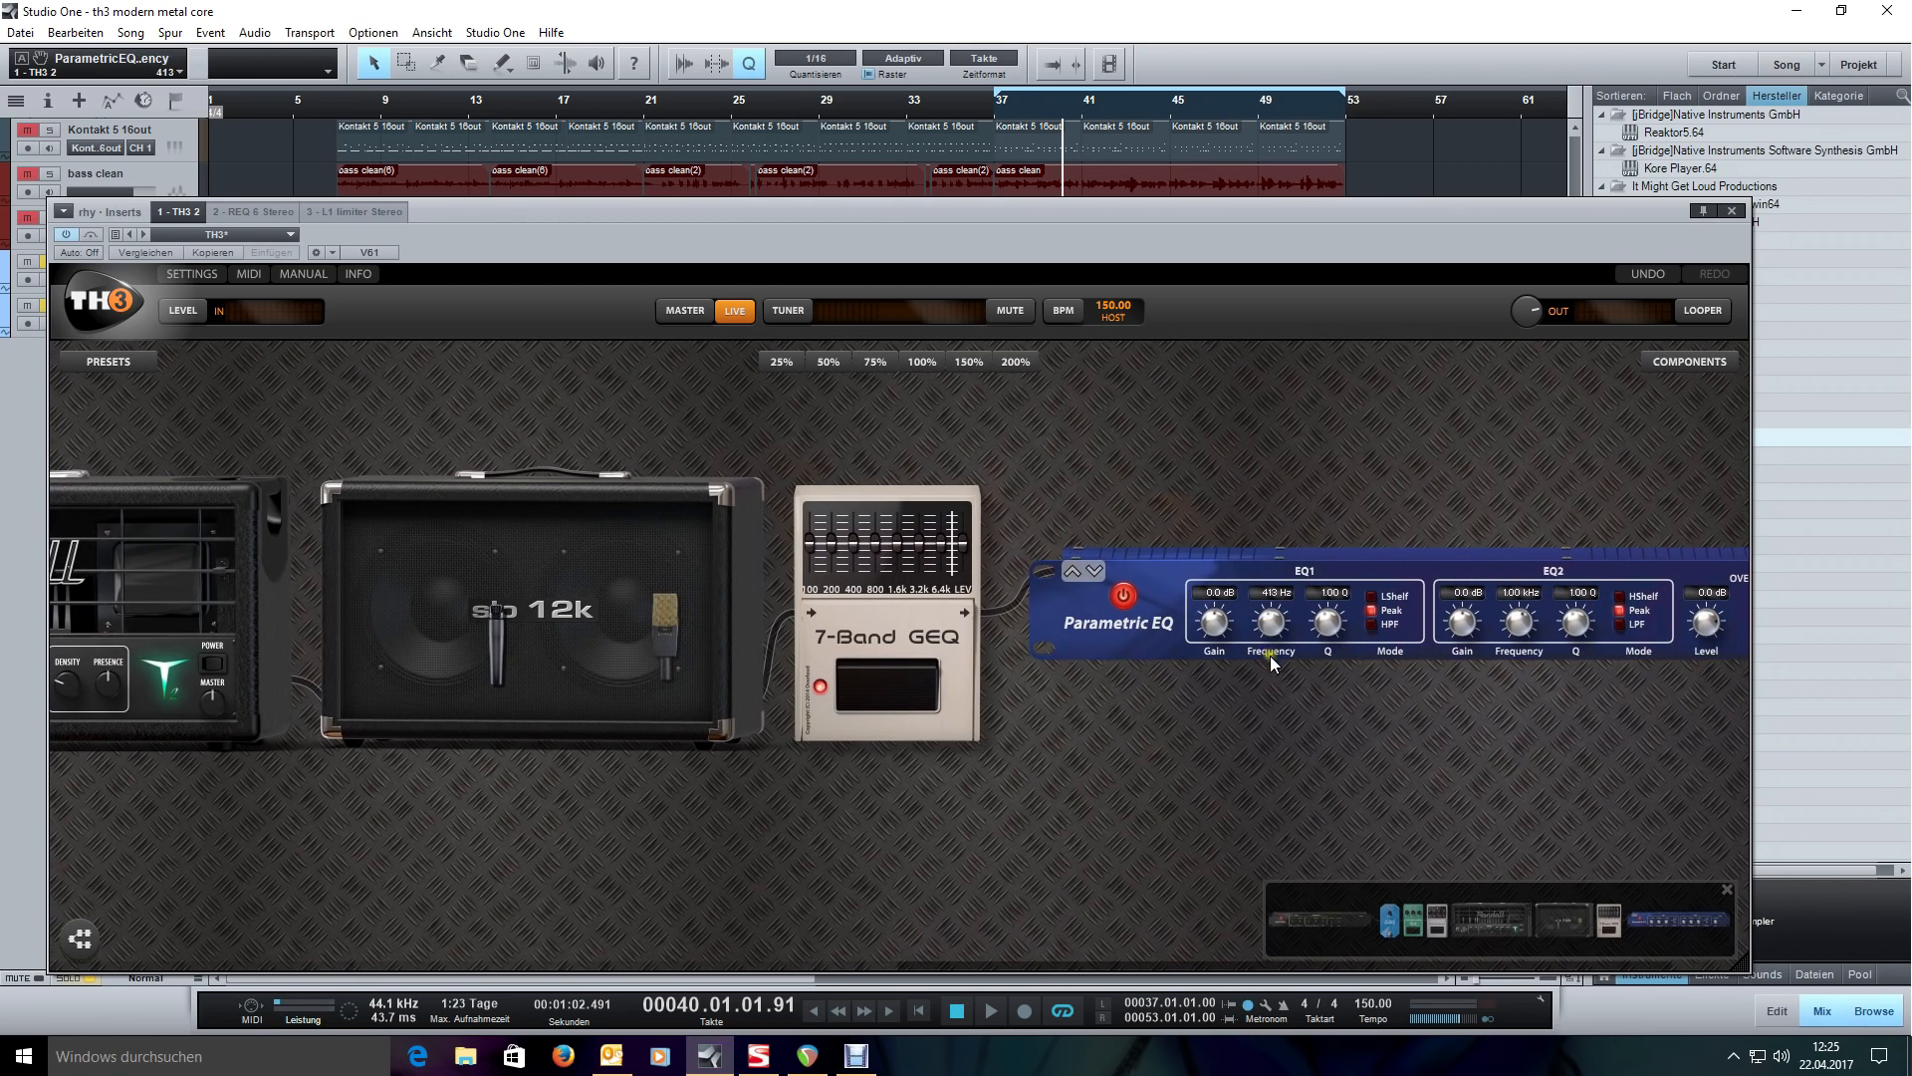
pyautogui.moveTo(1270, 651); pyautogui.dragTo(1328, 606)
pyautogui.press('space')
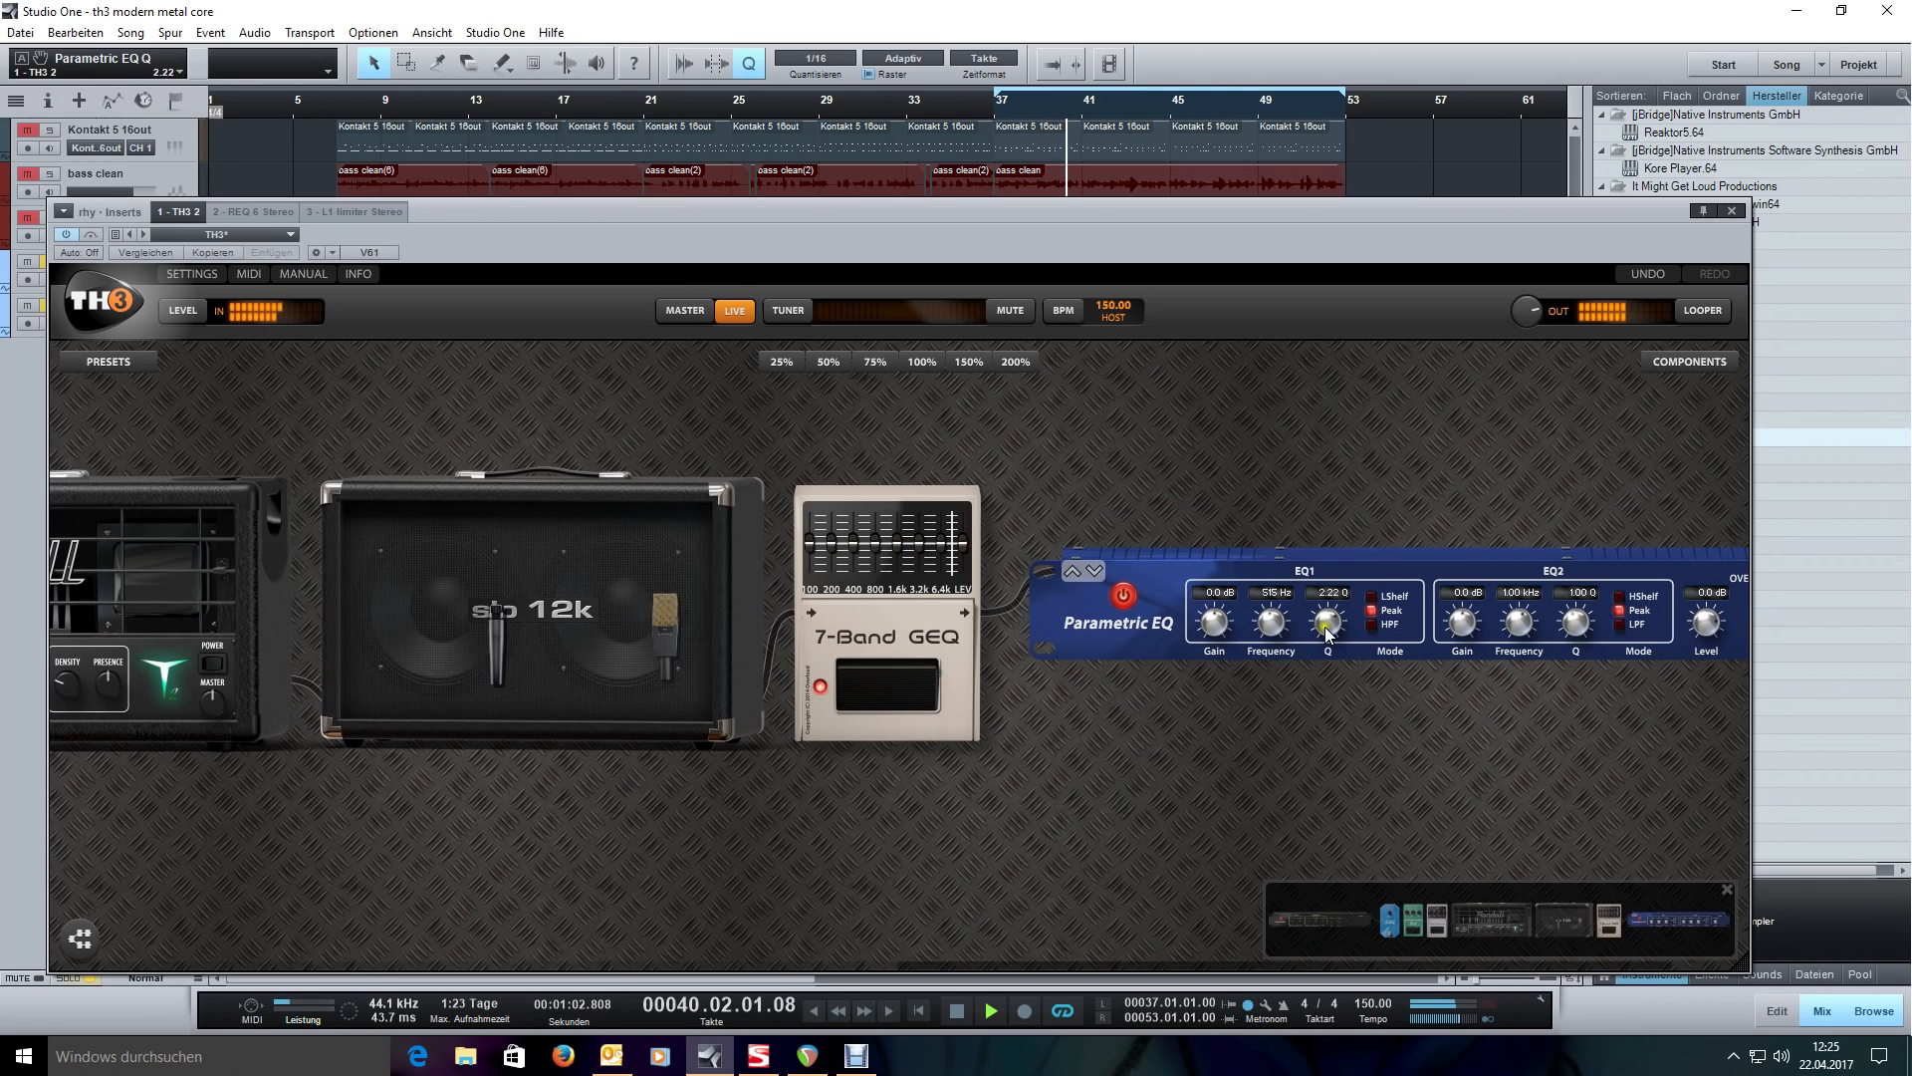
pyautogui.moveTo(1215, 627); pyautogui.dragTo(1223, 714)
# - Set the Parametric EQ's EQ2 to -4.2 dB gain, 3.71 kHz and a Q of 8.00
pyautogui.moveTo(1371, 730); pyautogui.dragTo(1203, 732)
pyautogui.moveTo(1352, 625); pyautogui.dragTo(1352, 336)
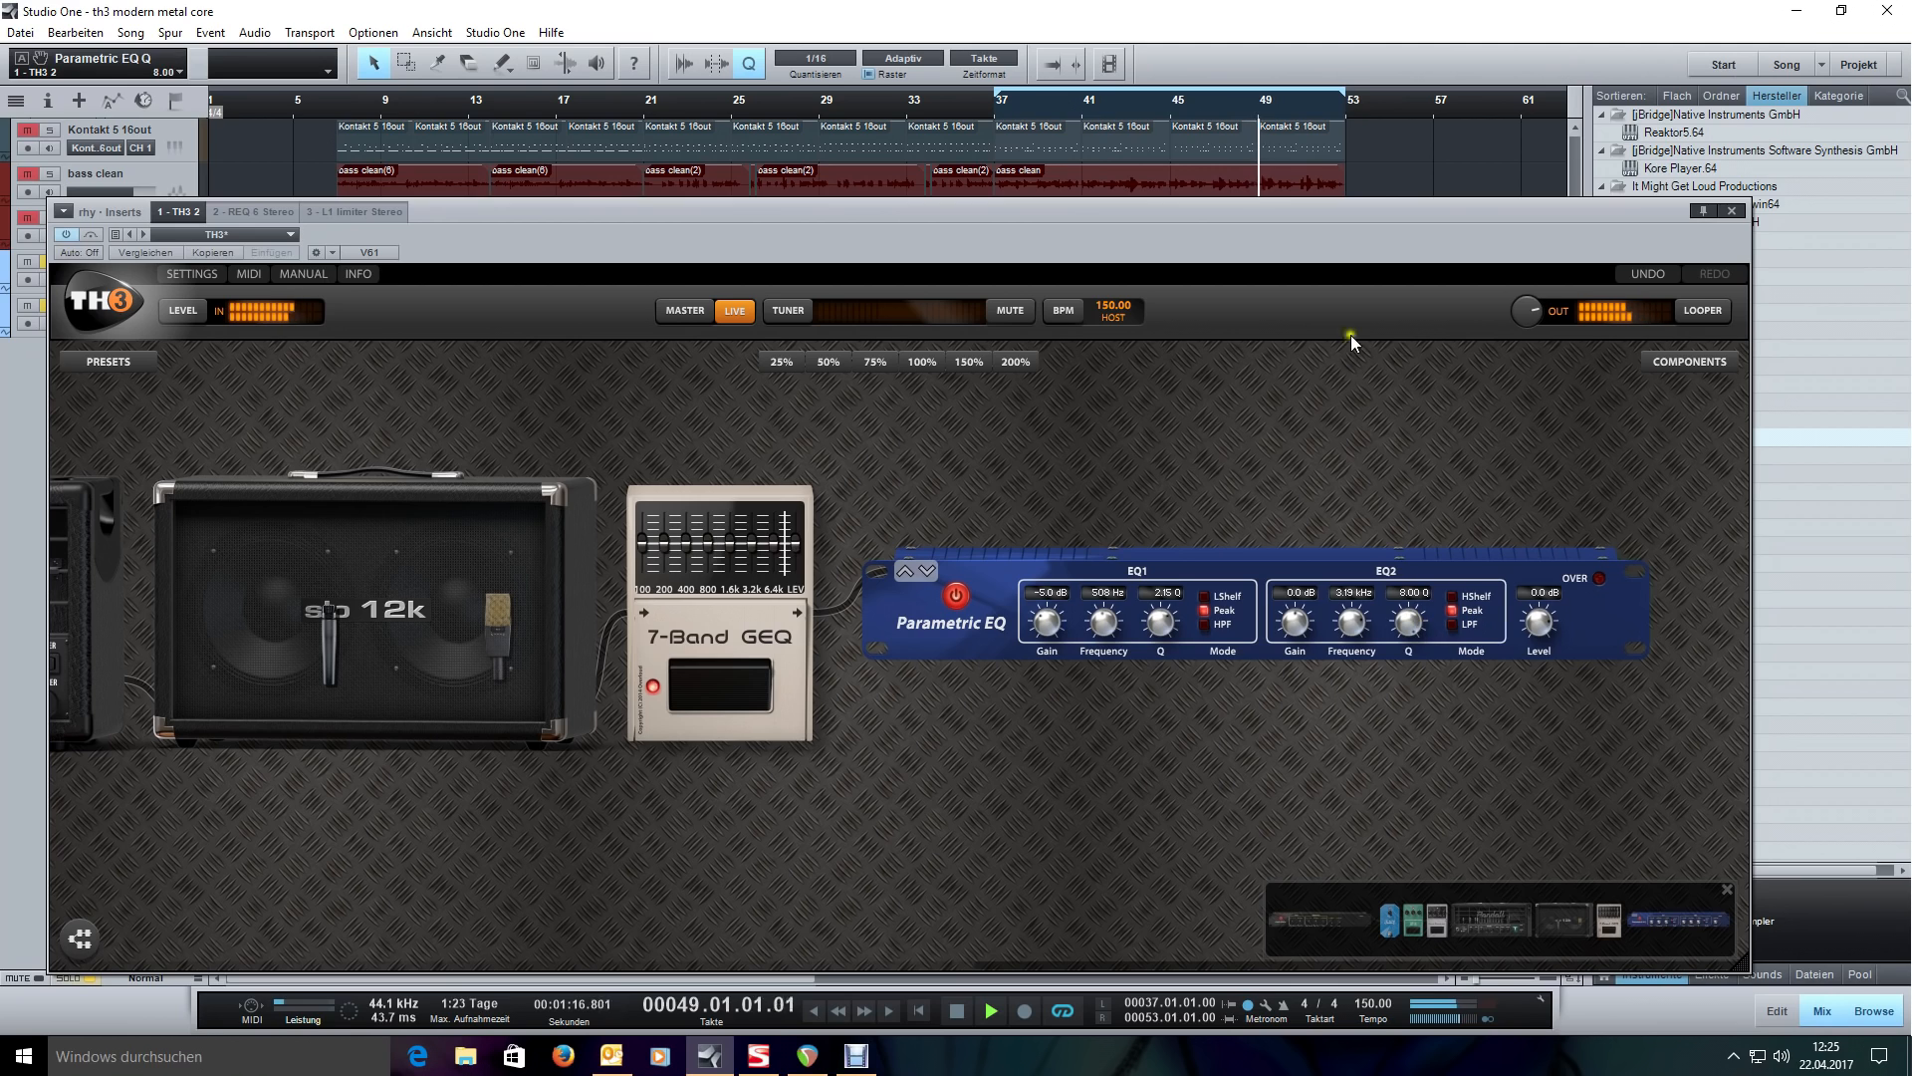
pyautogui.moveTo(1294, 628); pyautogui.dragTo(1294, 573)
pyautogui.click(1362, 631)
pyautogui.moveTo(1362, 631); pyautogui.dragTo(1361, 566)
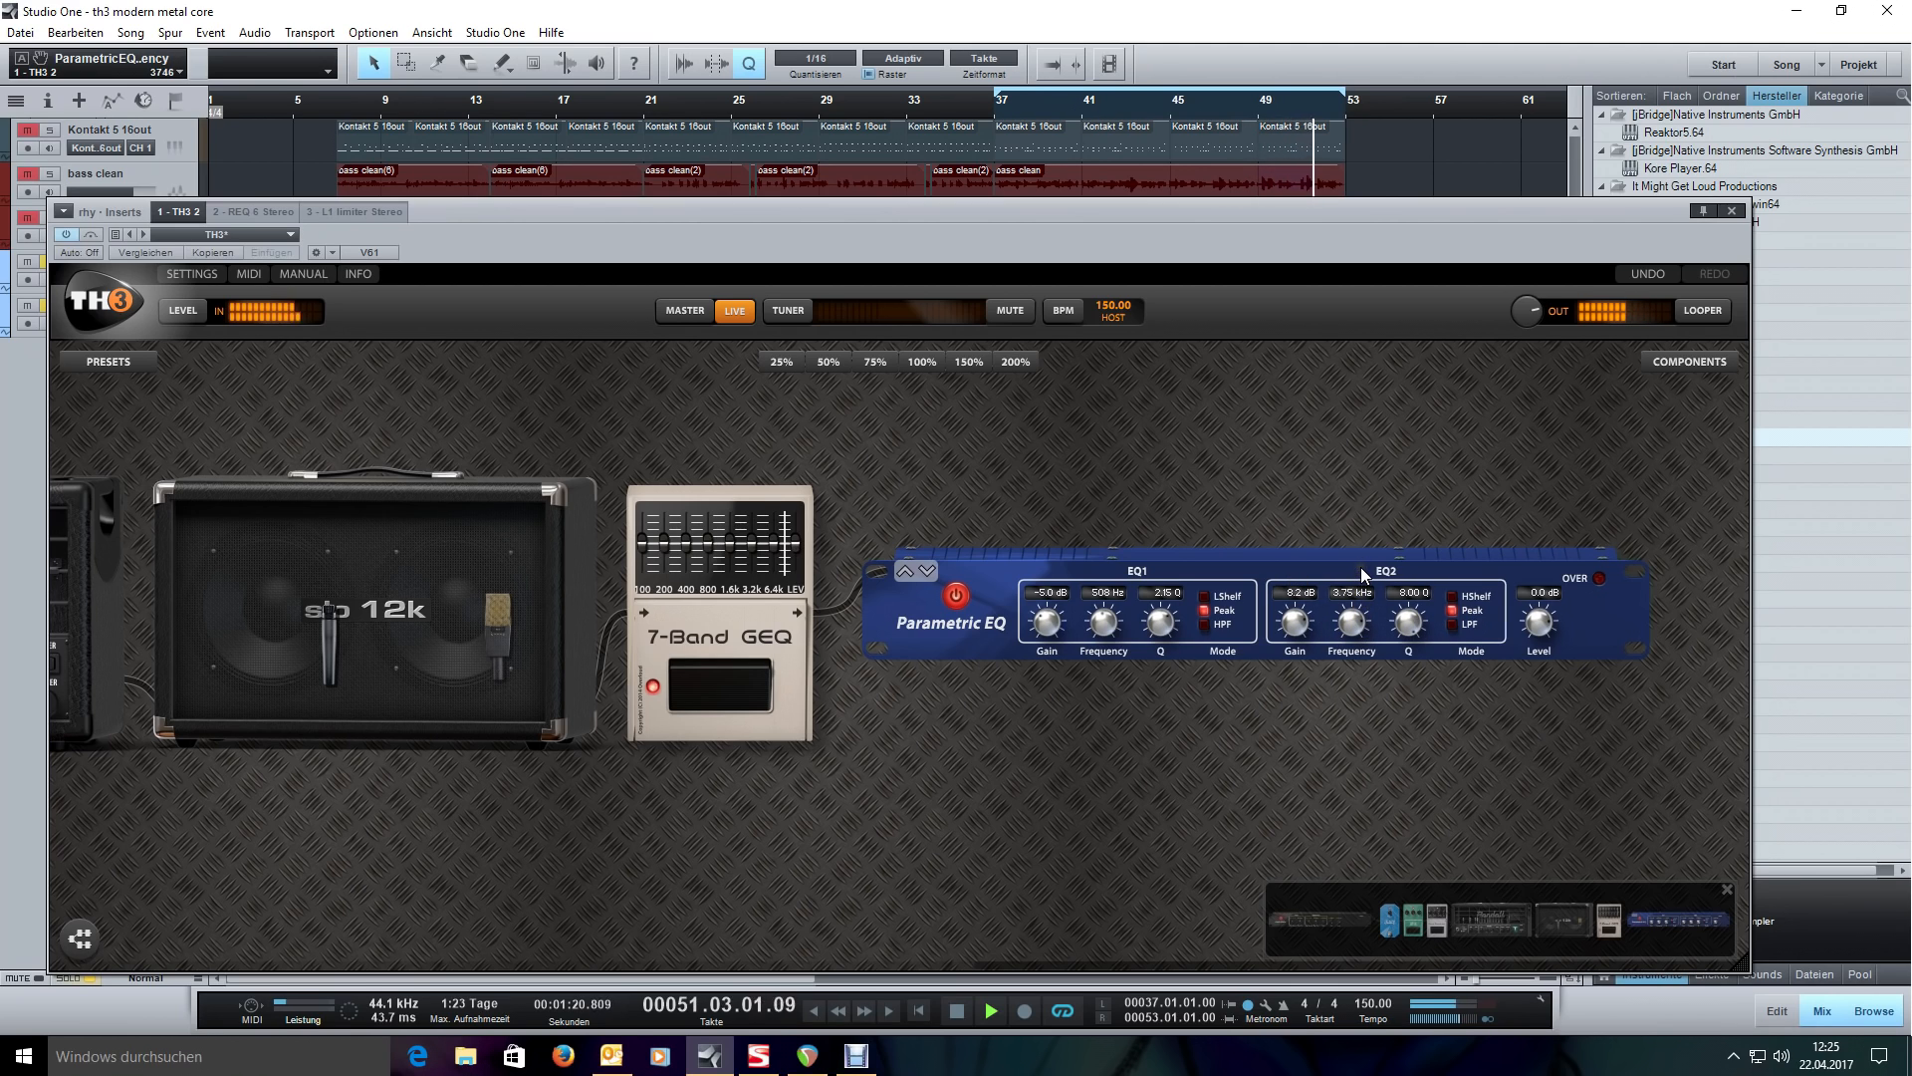
pyautogui.moveTo(1307, 629); pyautogui.dragTo(1301, 708)
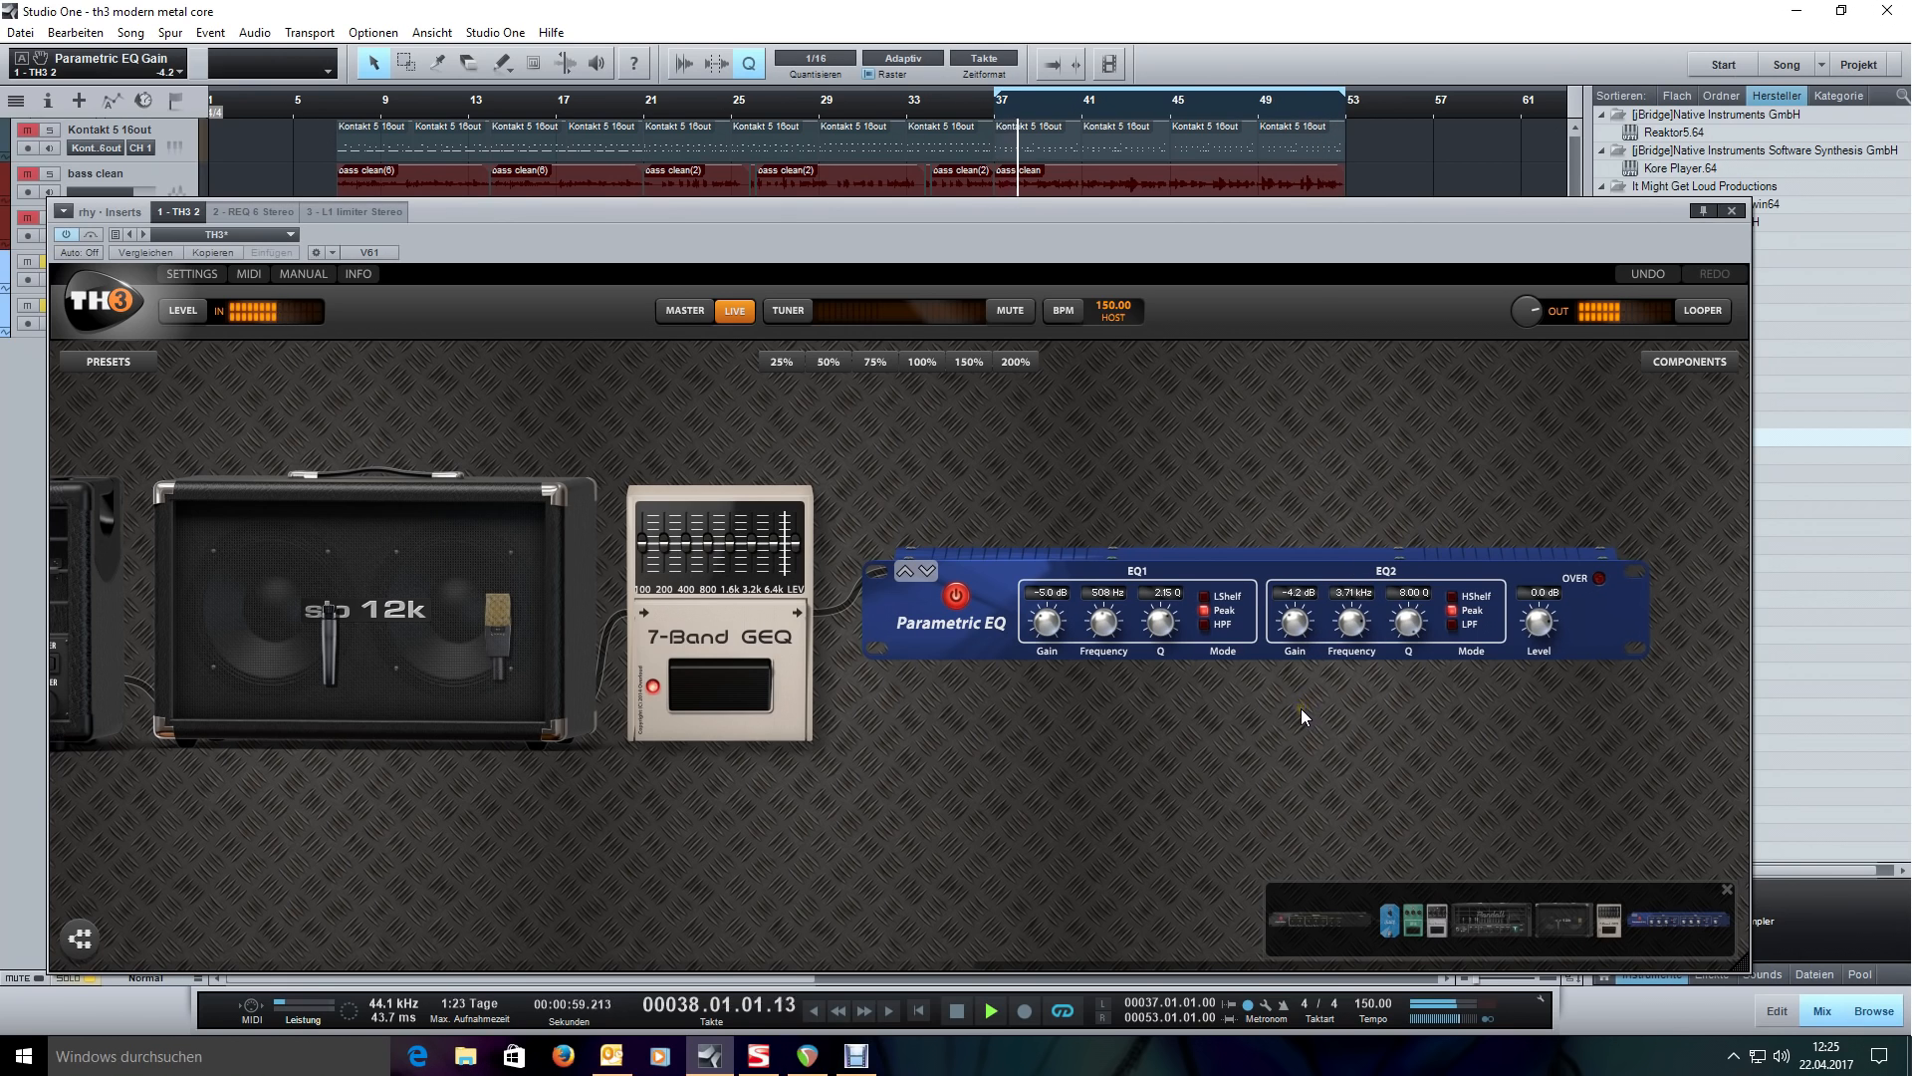
# - Raise the 7-Band GEQ's 1.6k band slightly, replay from bar 37 and set the LEV slider to -1.1
pyautogui.moveTo(1007, 769); pyautogui.dragTo(1338, 762)
pyautogui.moveTo(1062, 563); pyautogui.dragTo(1062, 558)
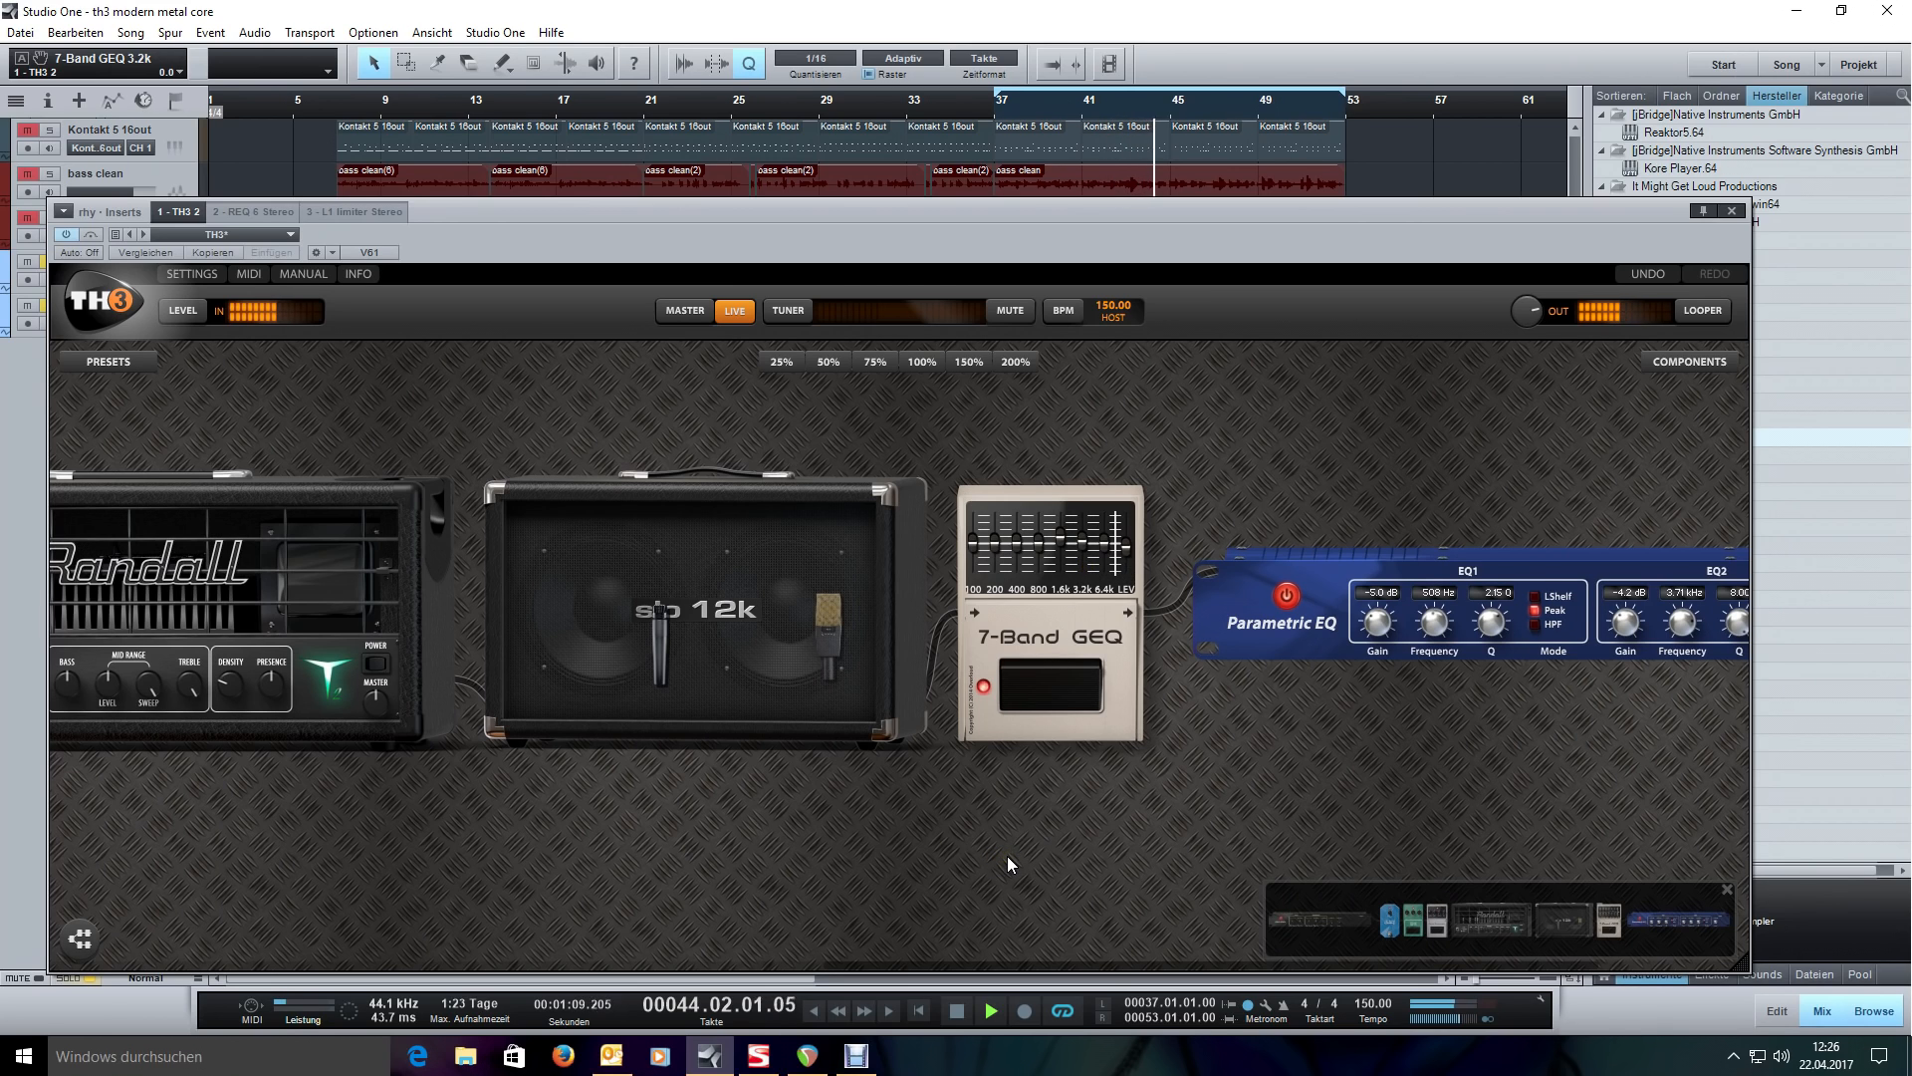
pyautogui.press('space')
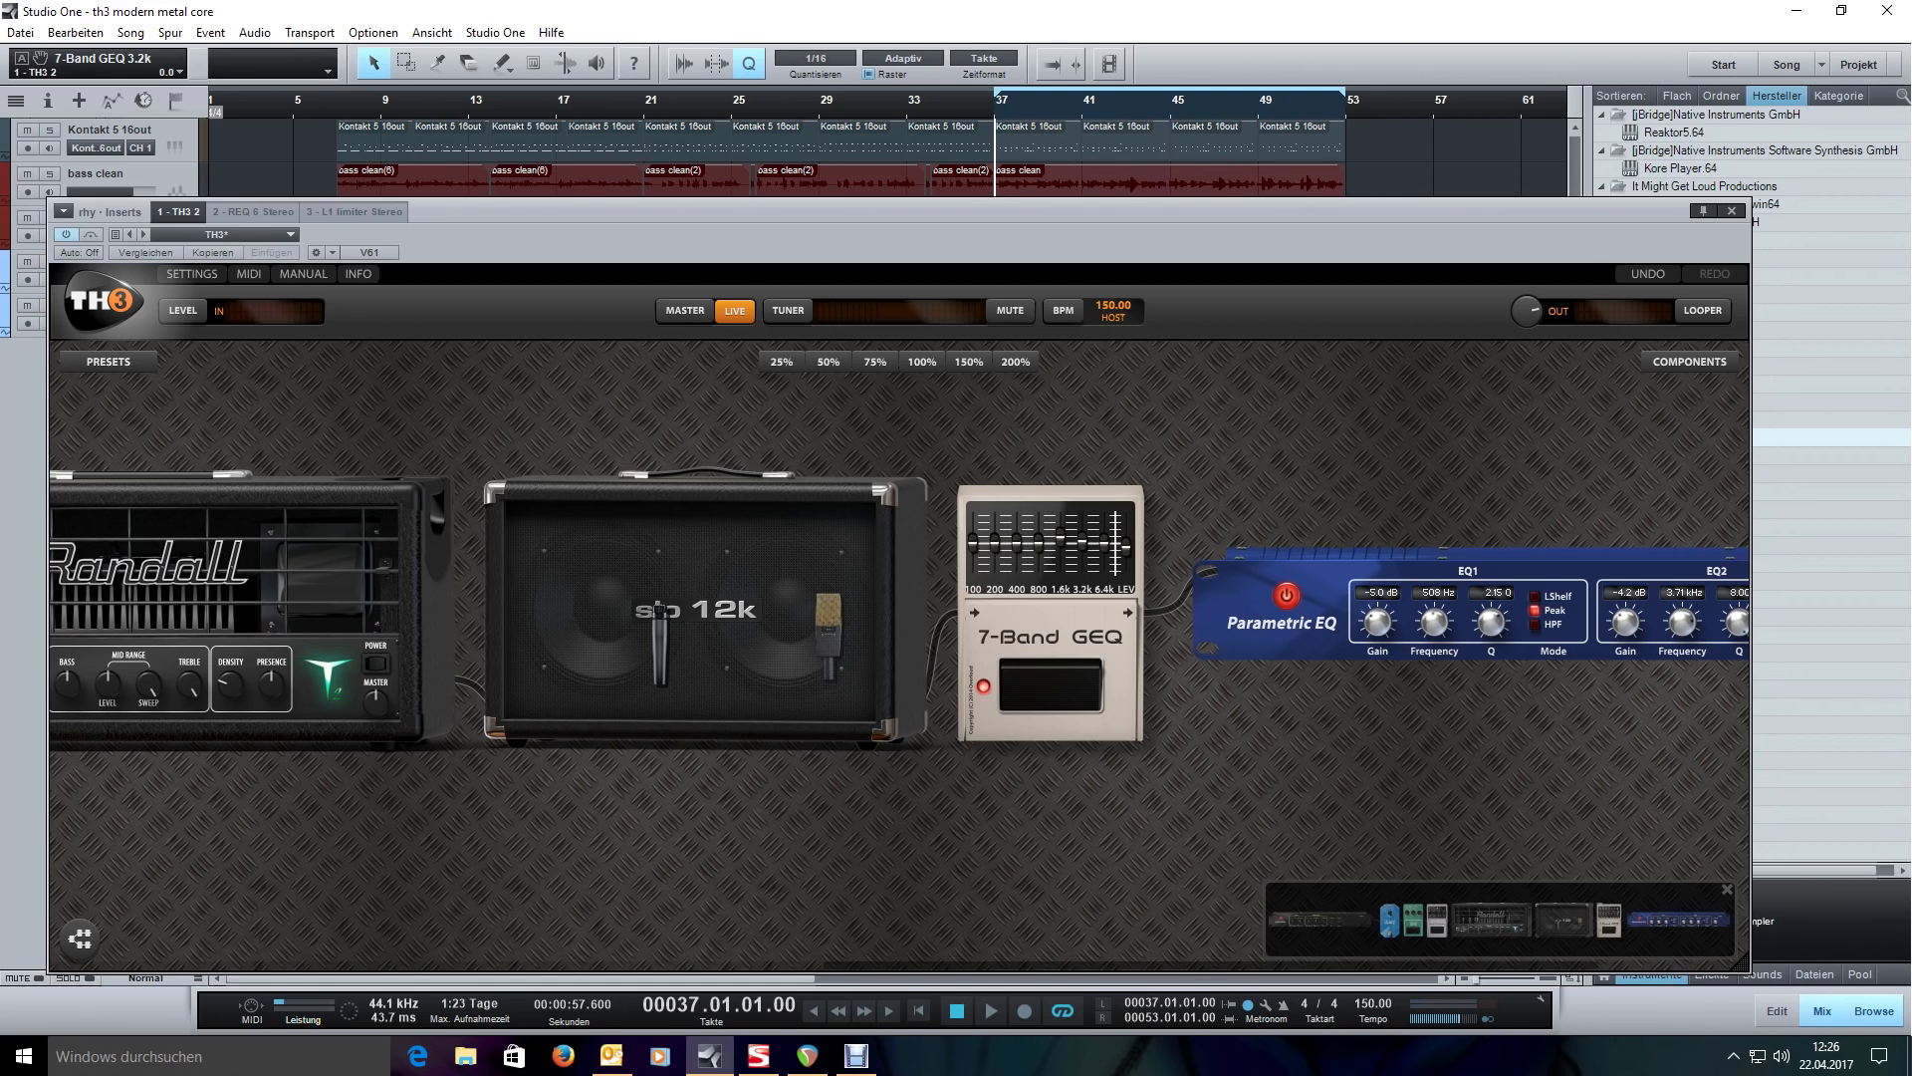
pyautogui.press('space')
pyautogui.click(1553, 845)
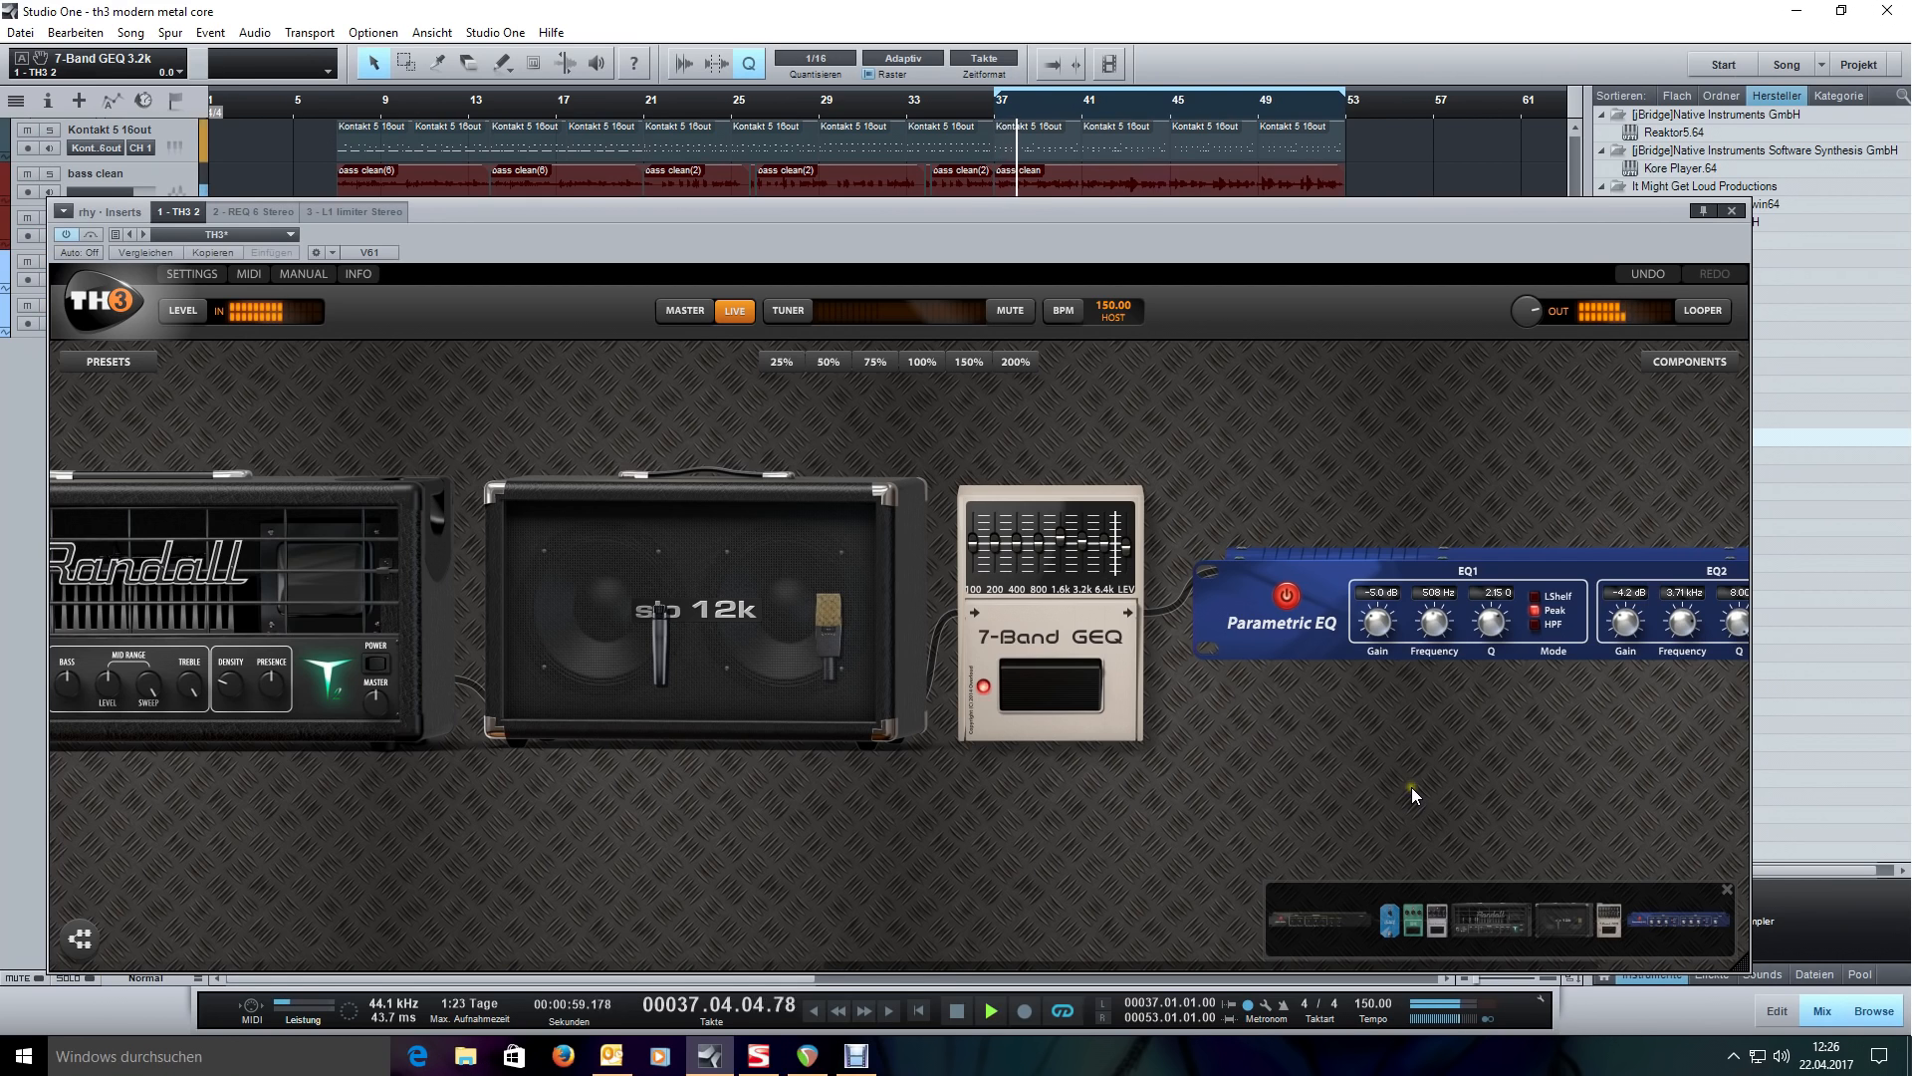
pyautogui.moveTo(1121, 567); pyautogui.dragTo(1127, 570)
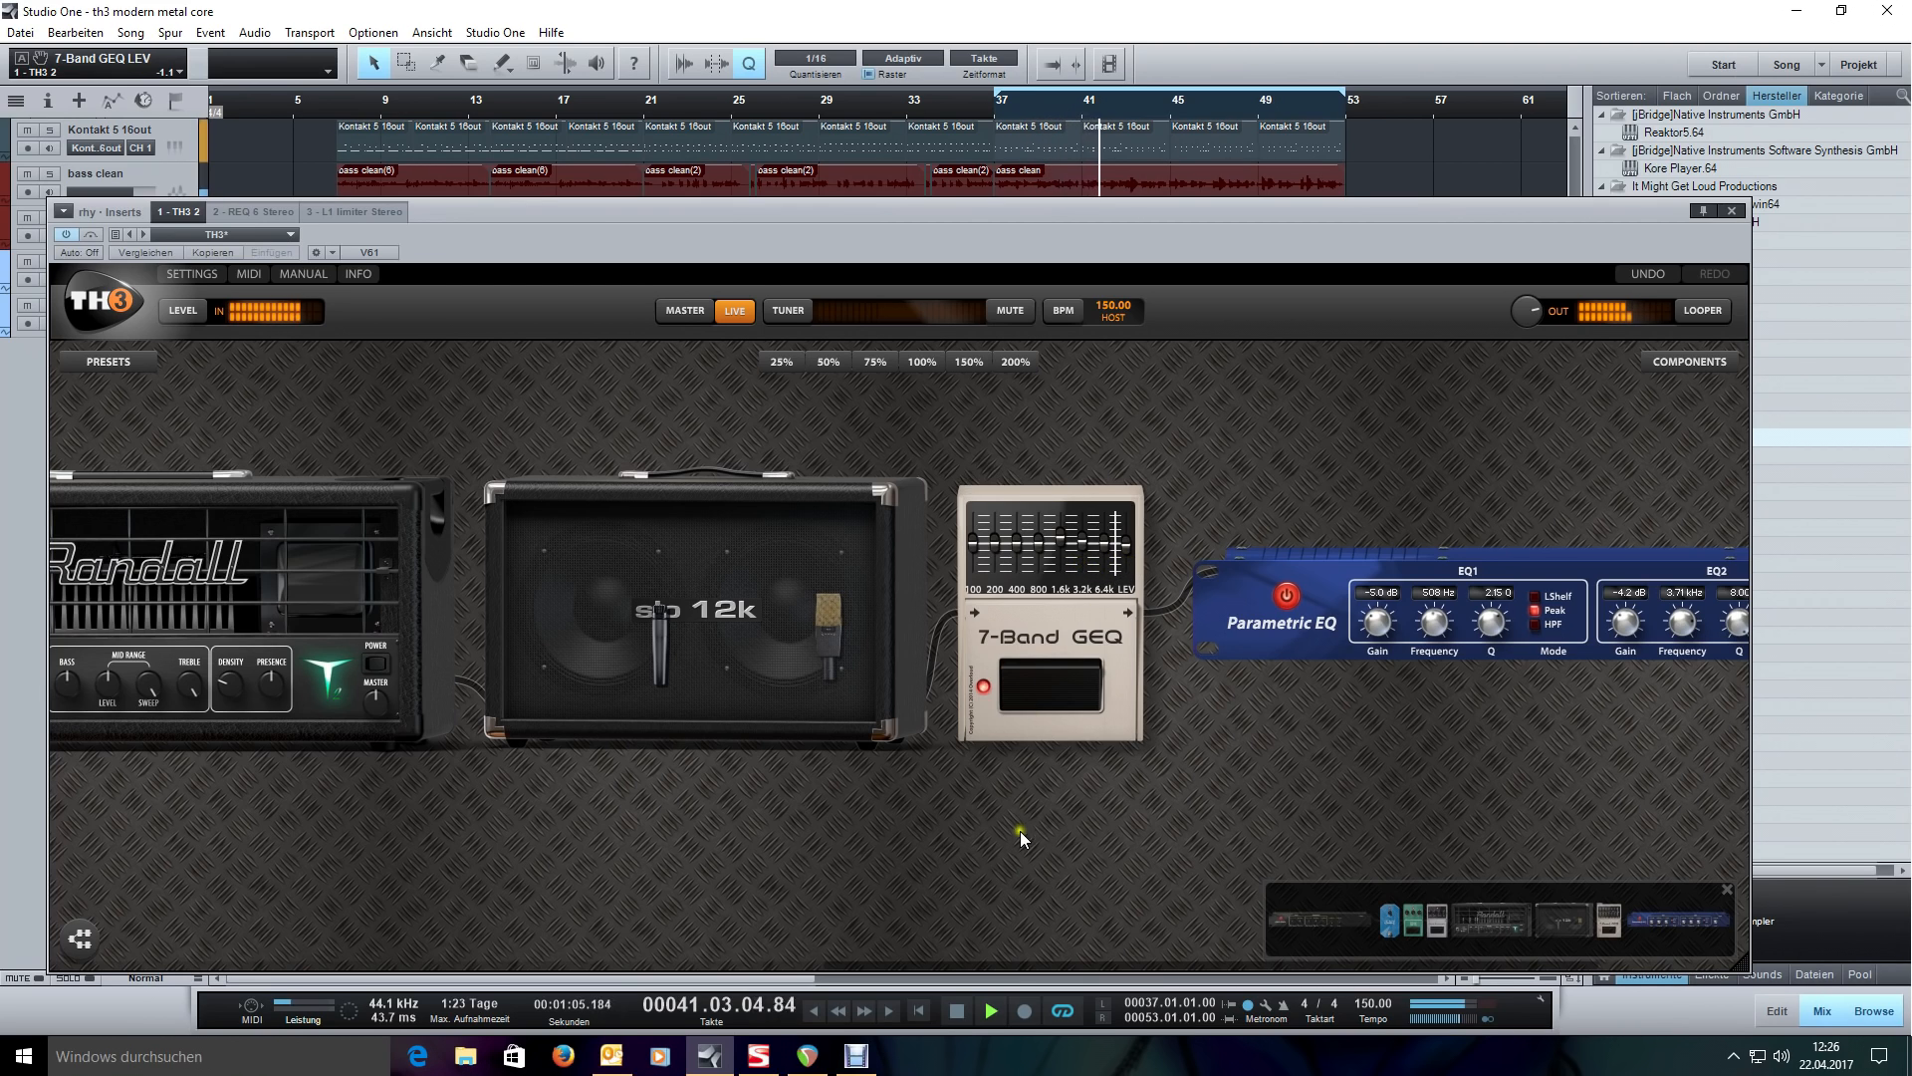
# - Add a second Parametric EQ below the first one at the end of the chain
pyautogui.moveTo(1031, 833); pyautogui.dragTo(605, 822)
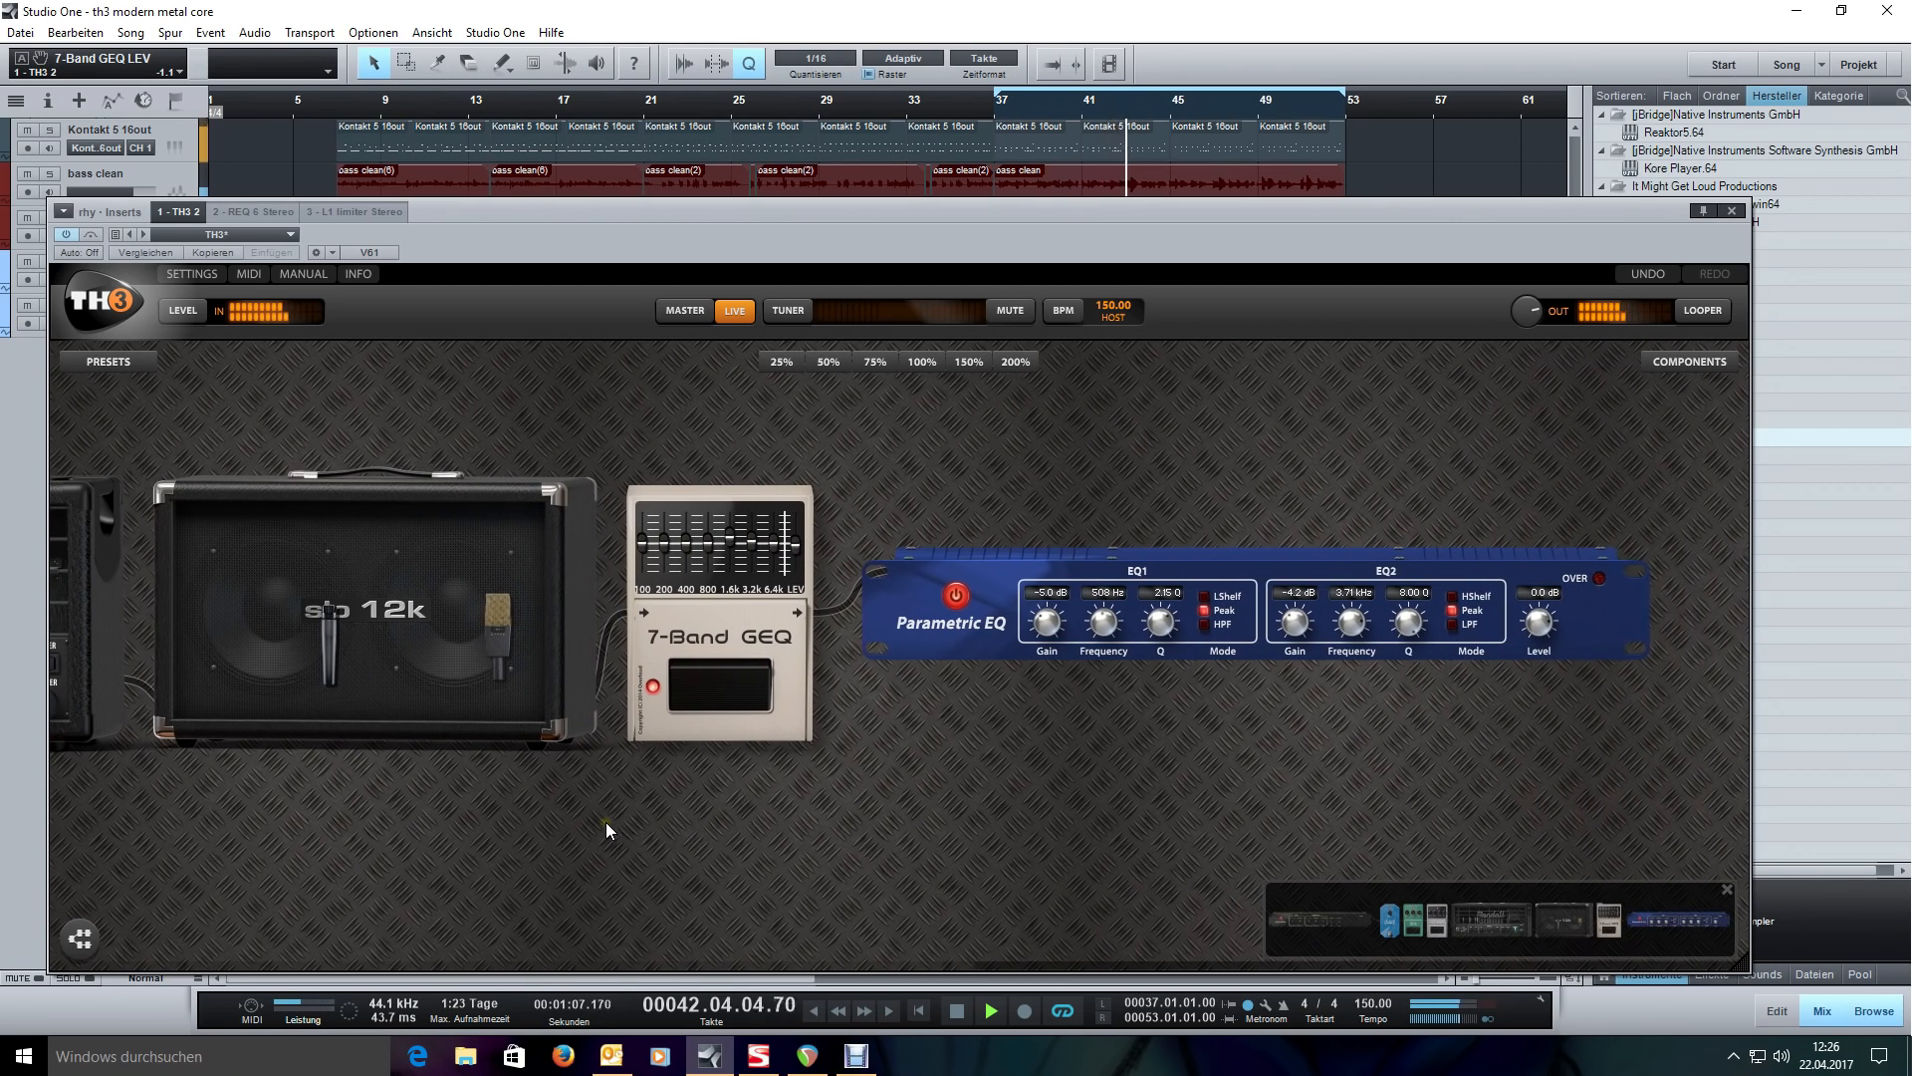
pyautogui.click(1677, 360)
pyautogui.moveTo(1504, 590); pyautogui.dragTo(1249, 737)
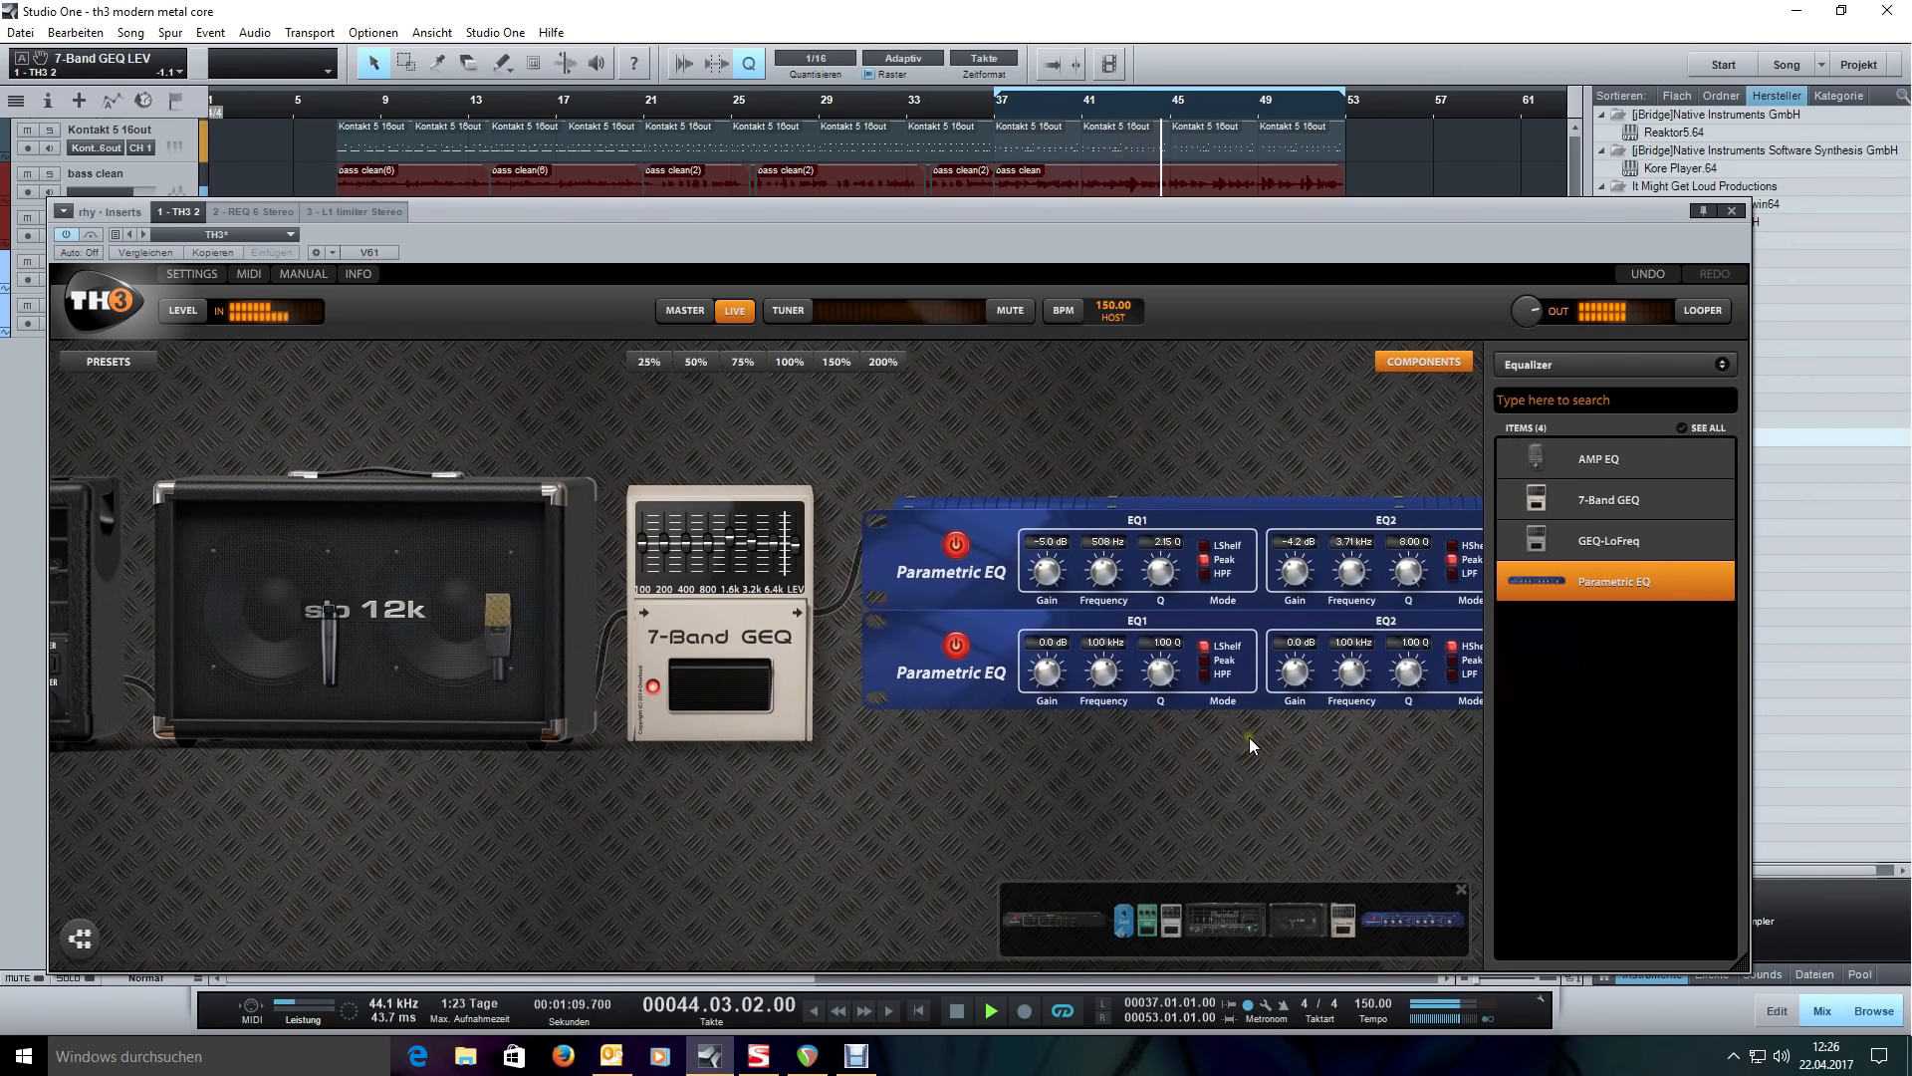
pyautogui.click(1402, 360)
# - Set EQ1 of the second Parametric EQ to Peak mode, -4.0 dB gain, 2.34 kHz and a Q of 8.00
pyautogui.moveTo(1097, 671); pyautogui.dragTo(1139, 502)
pyautogui.moveTo(1041, 670); pyautogui.dragTo(1041, 593)
pyautogui.moveTo(1104, 678); pyautogui.dragTo(1496, 773)
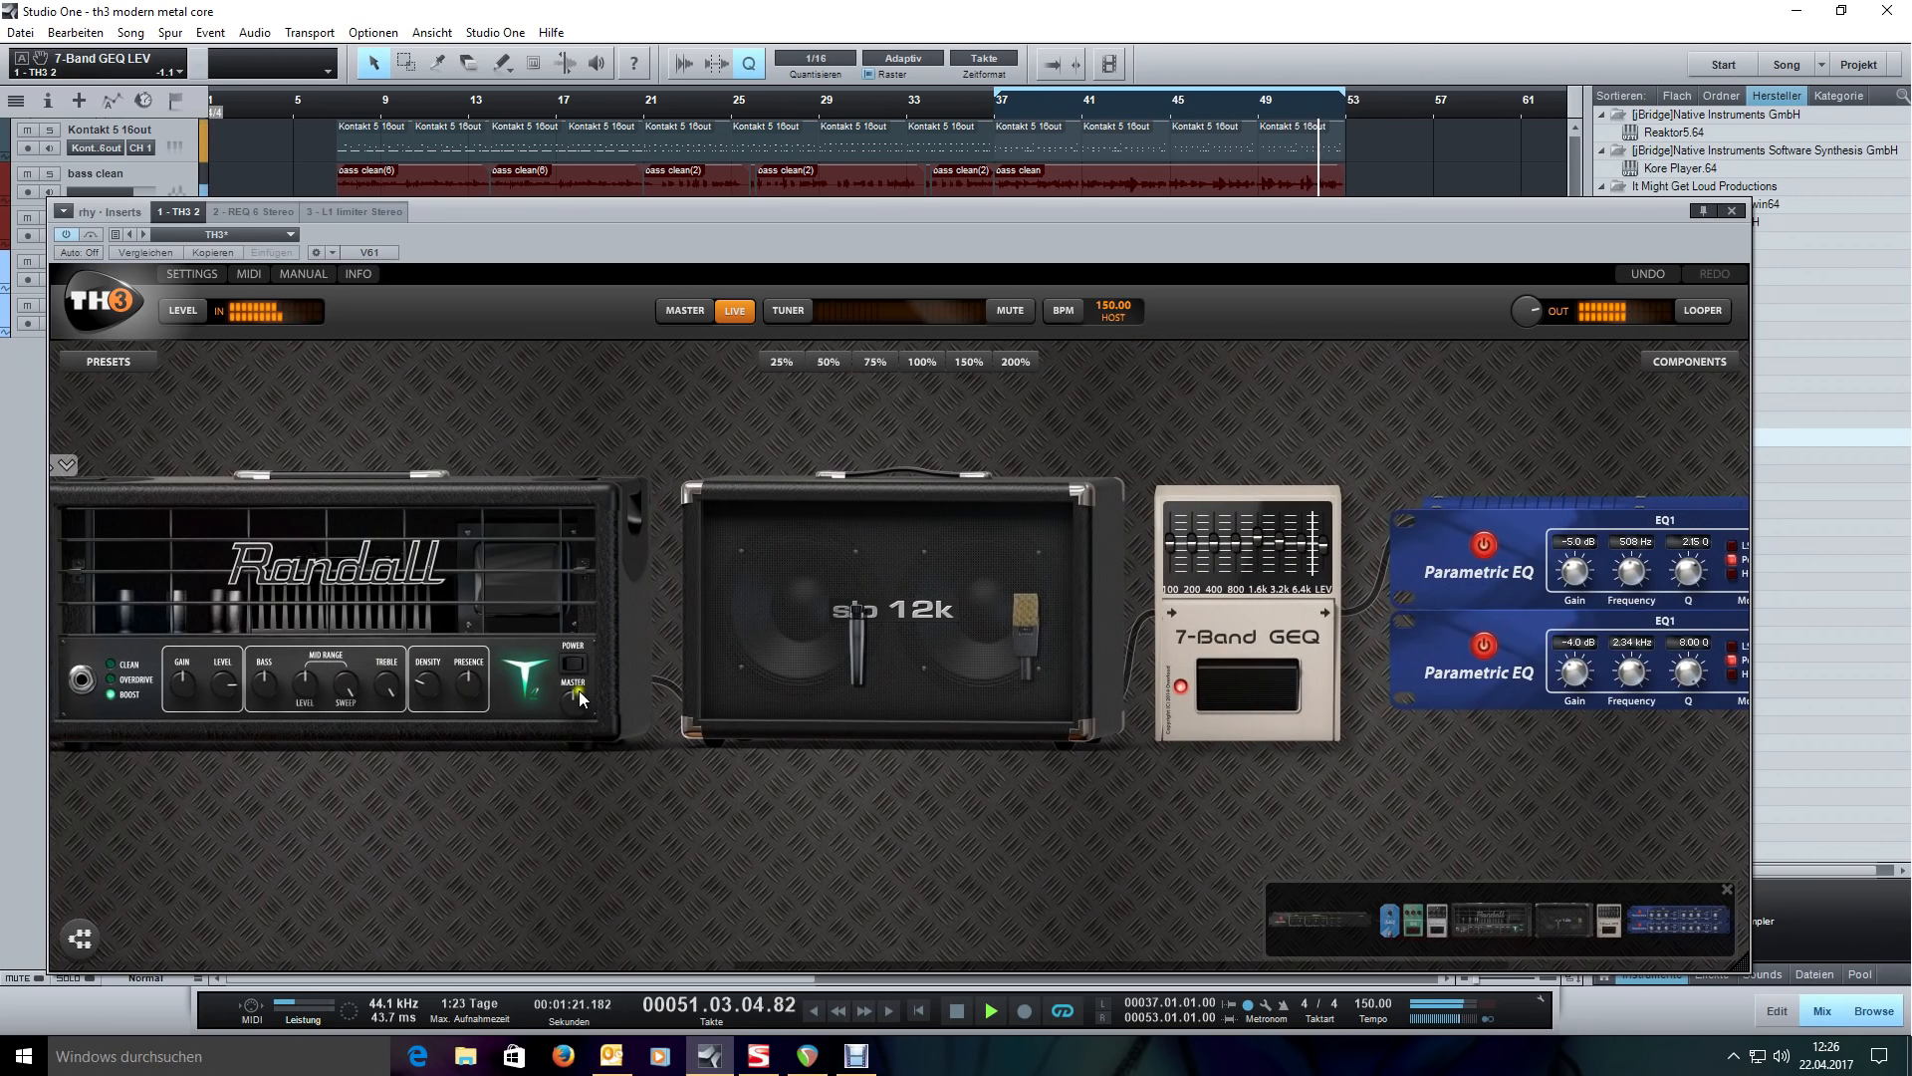
# - Set the Randall amp's presence to 7.00 and its master to -1.4
pyautogui.moveTo(463, 683); pyautogui.dragTo(464, 640)
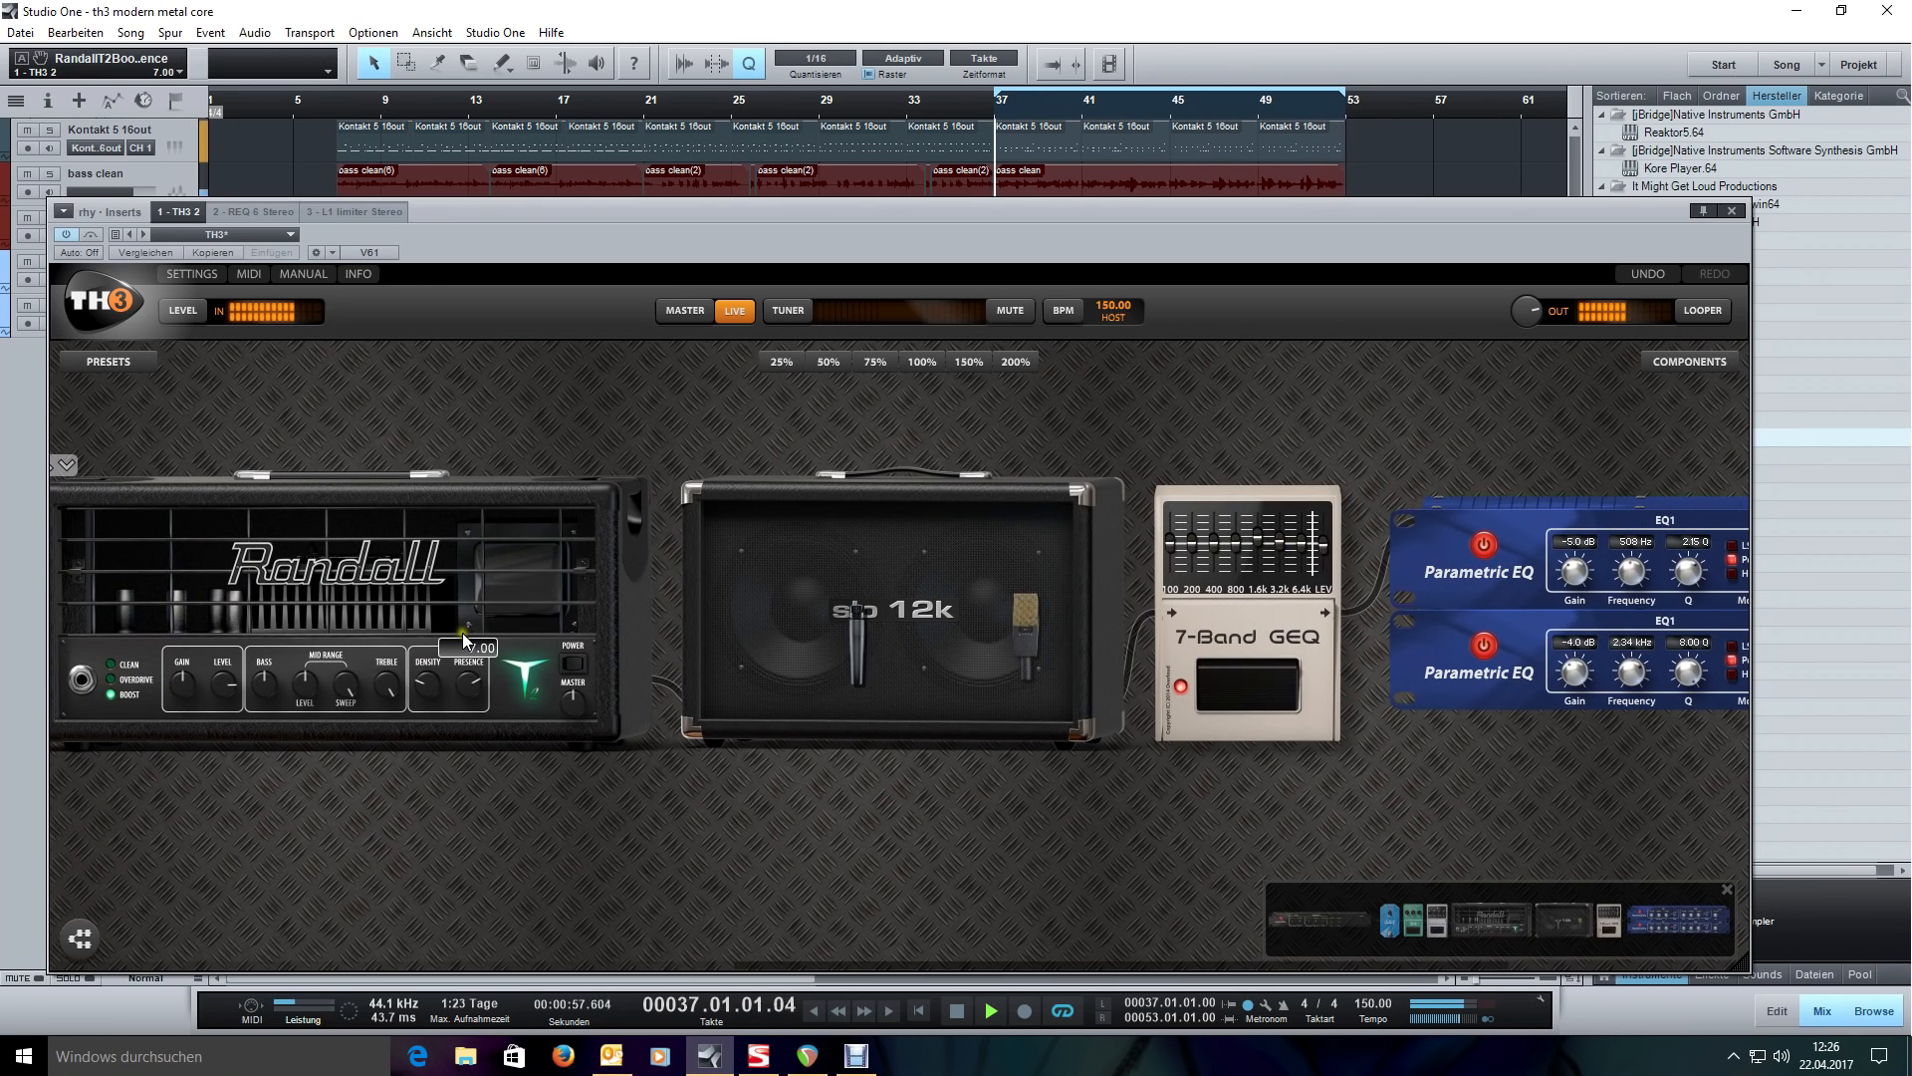
pyautogui.moveTo(561, 697); pyautogui.dragTo(565, 709)
# - Set EQ2 of the second Parametric EQ to Peak mode, -4.8 dB gain, 3.10 kHz and a Q of 8.00
pyautogui.moveTo(817, 798); pyautogui.dragTo(726, 816)
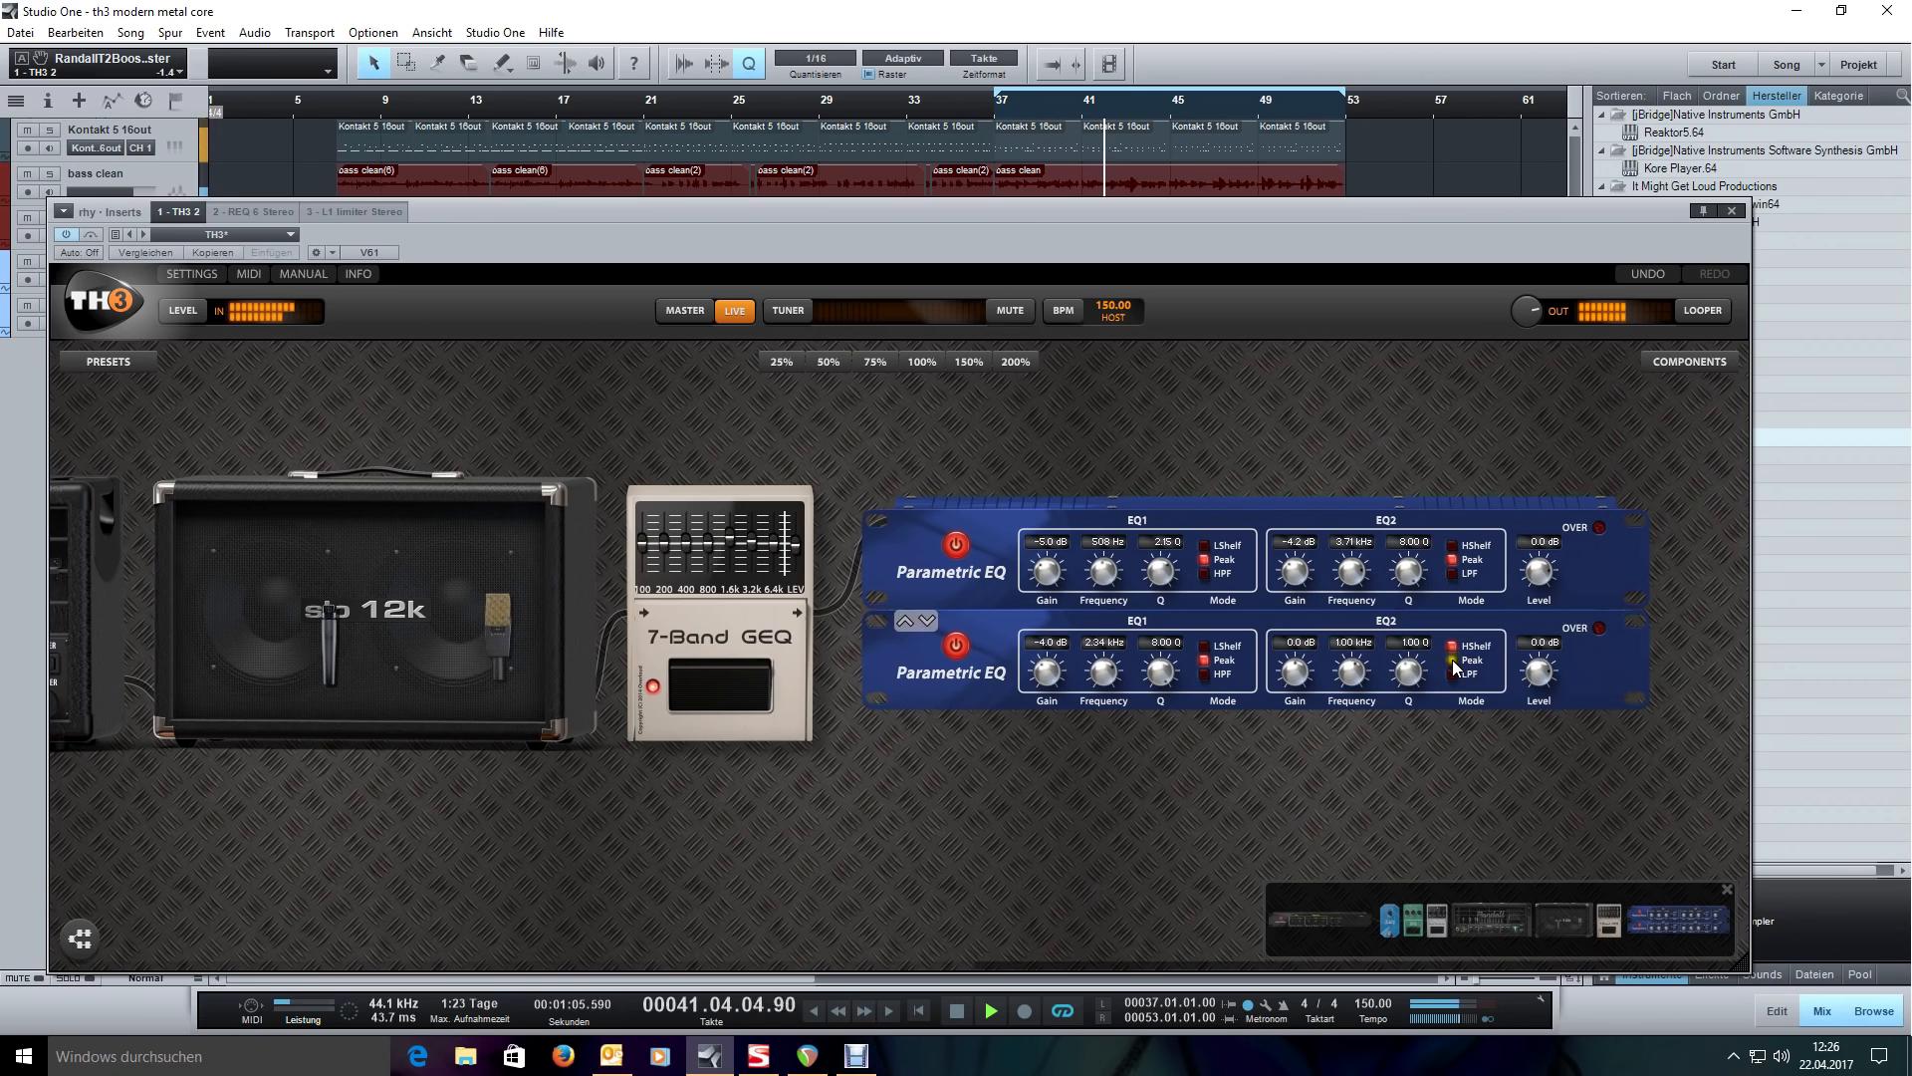
pyautogui.moveTo(1354, 673); pyautogui.dragTo(1367, 460)
pyautogui.moveTo(1351, 671); pyautogui.dragTo(1294, 763)
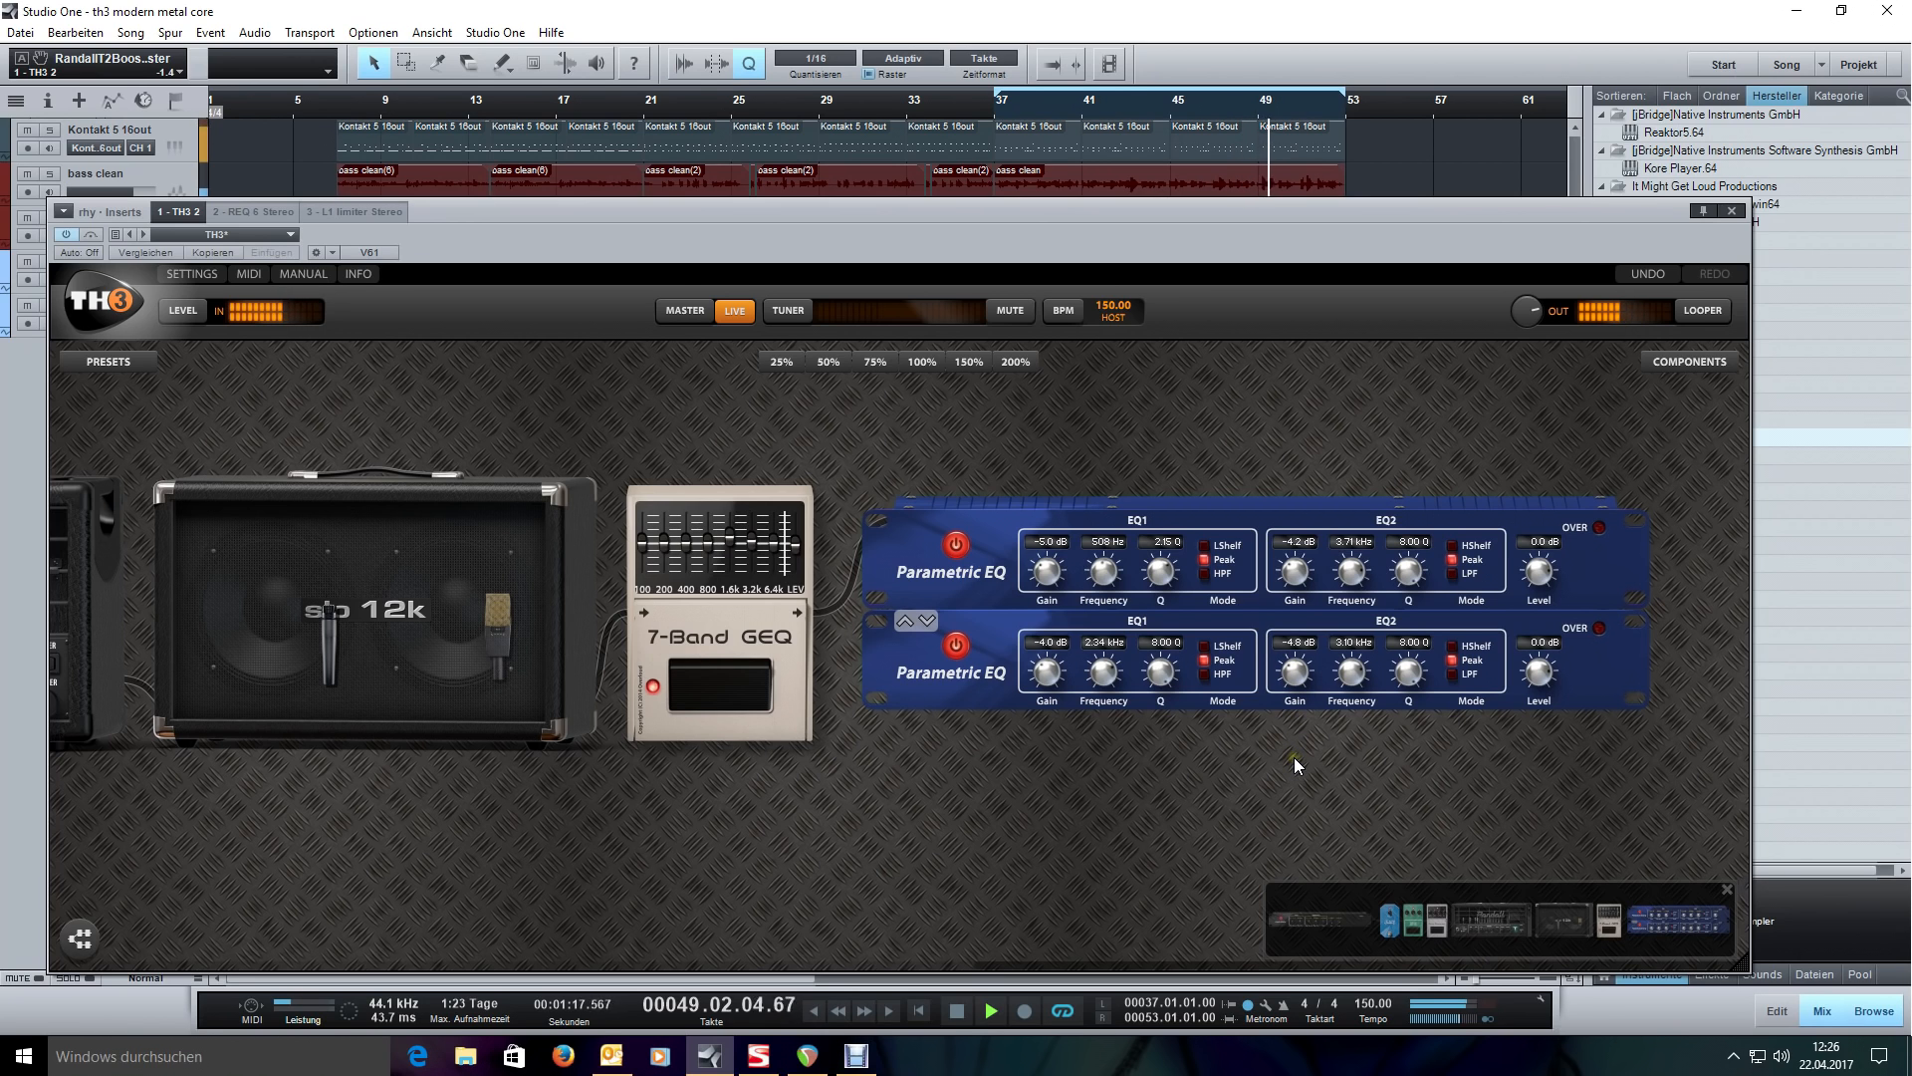
pyautogui.moveTo(736, 843); pyautogui.dragTo(1418, 778)
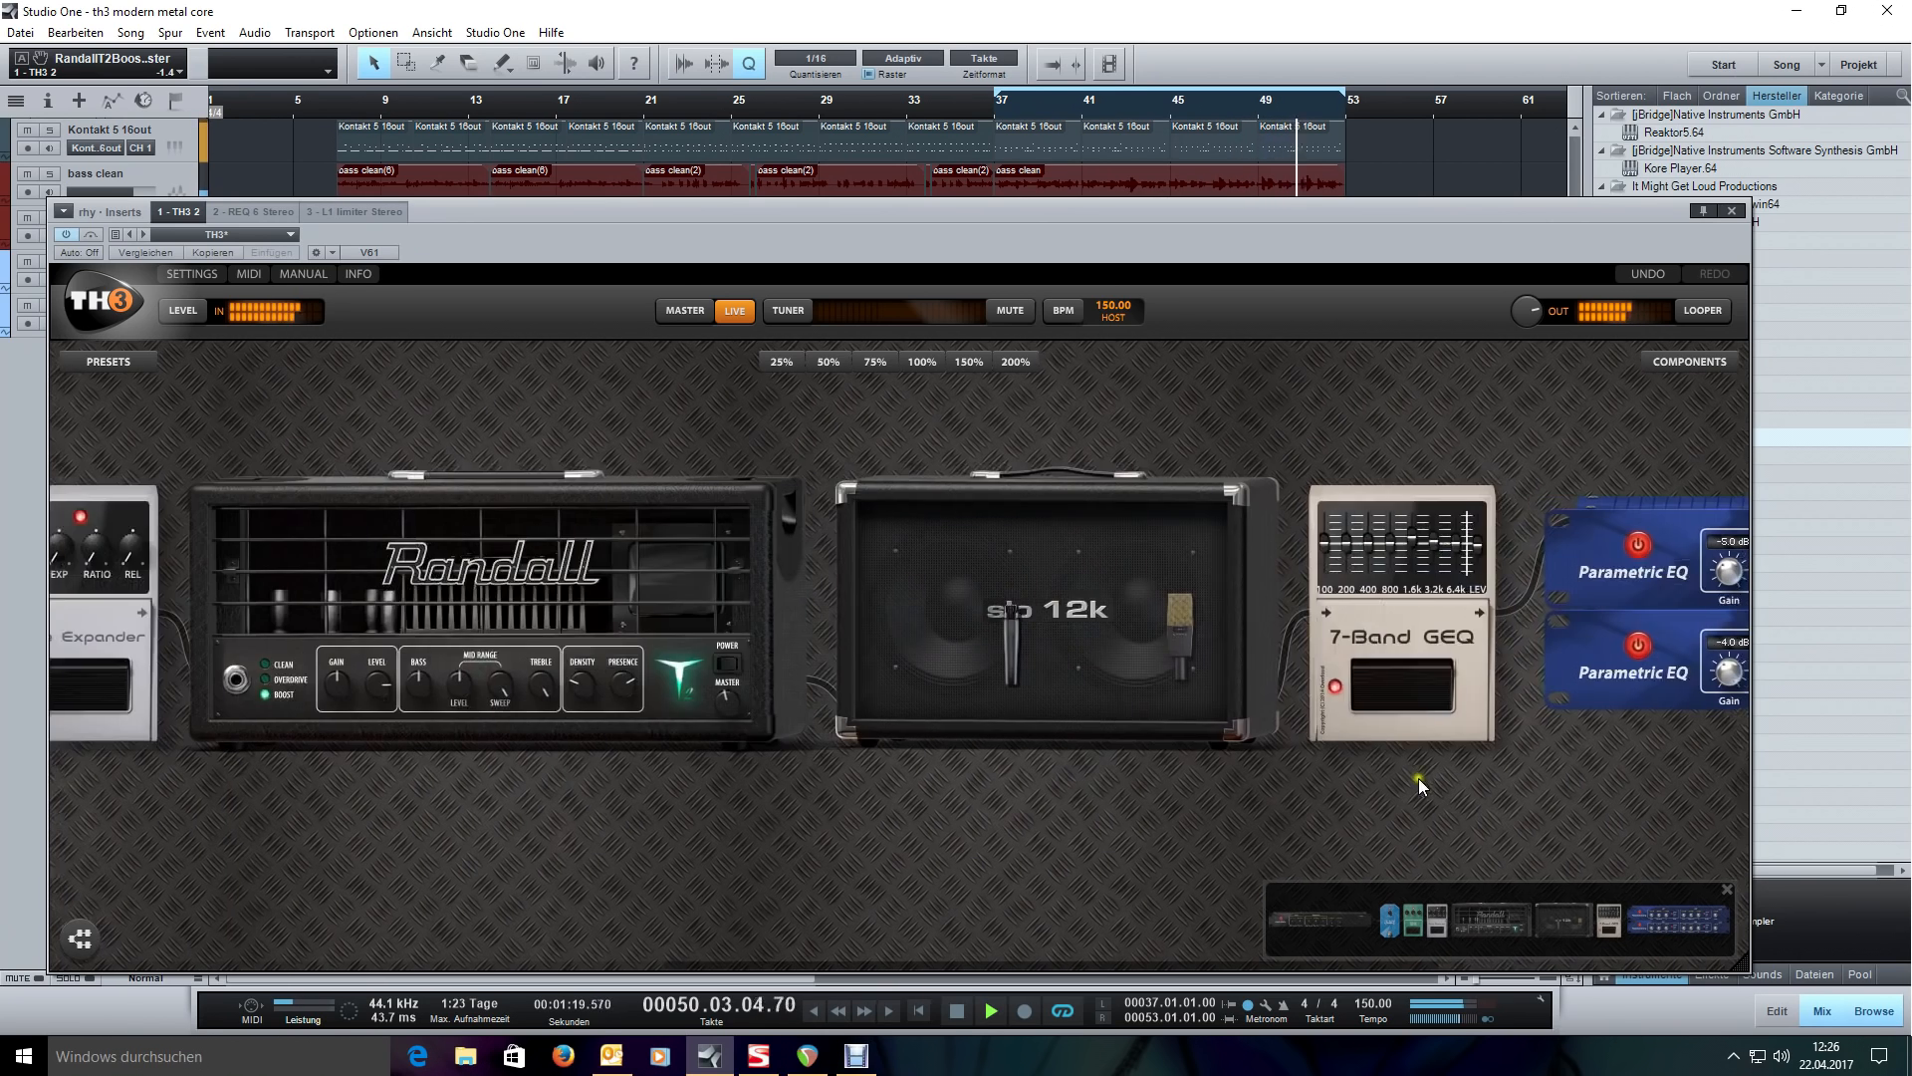
# - Set the Randall amp's presence to 8.08 and the 7-Band GEQ's 6.4k band to 2.1
pyautogui.moveTo(657, 684)
pyautogui.mouseDown()
pyautogui.moveTo(629, 653)
pyautogui.moveTo(629, 610)
pyautogui.moveTo(634, 655)
pyautogui.mouseUp()
pyautogui.moveTo(1100, 809); pyautogui.dragTo(845, 802)
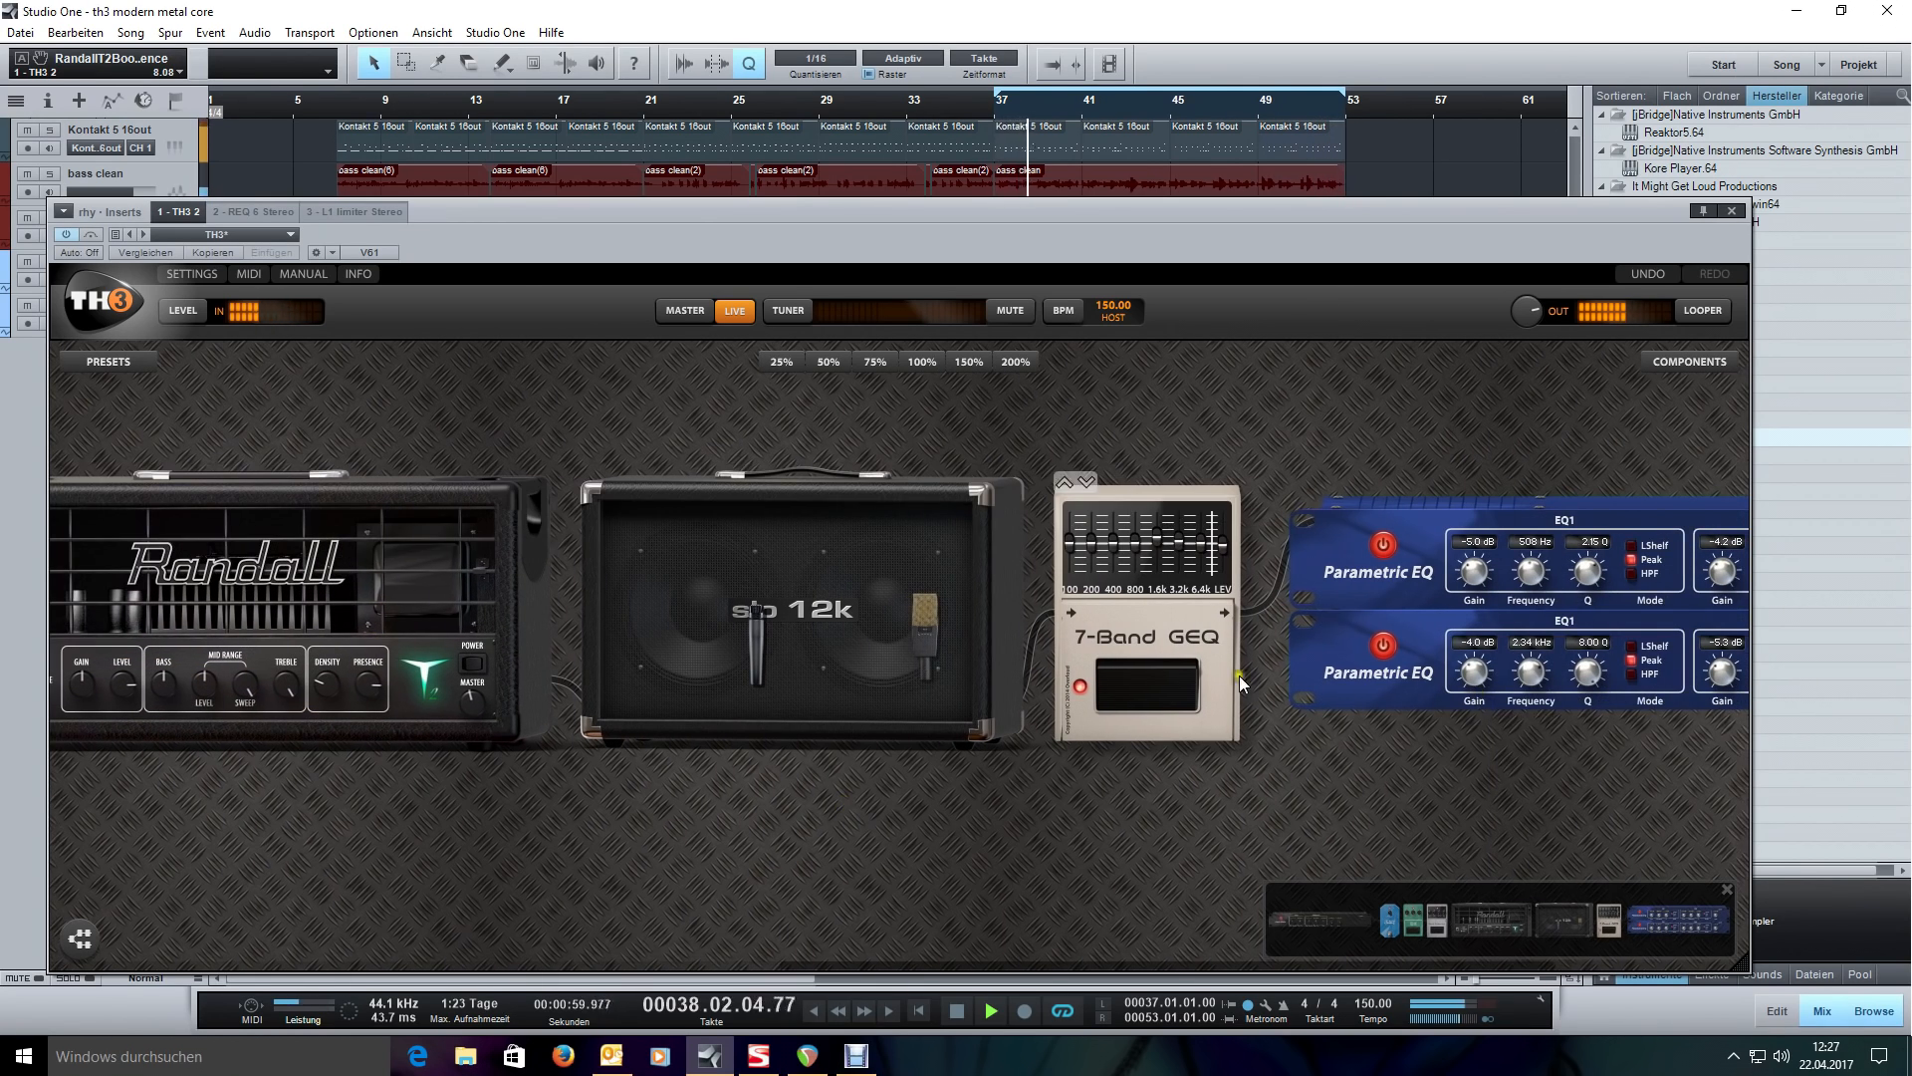
pyautogui.click(1177, 564)
pyautogui.click(1200, 566)
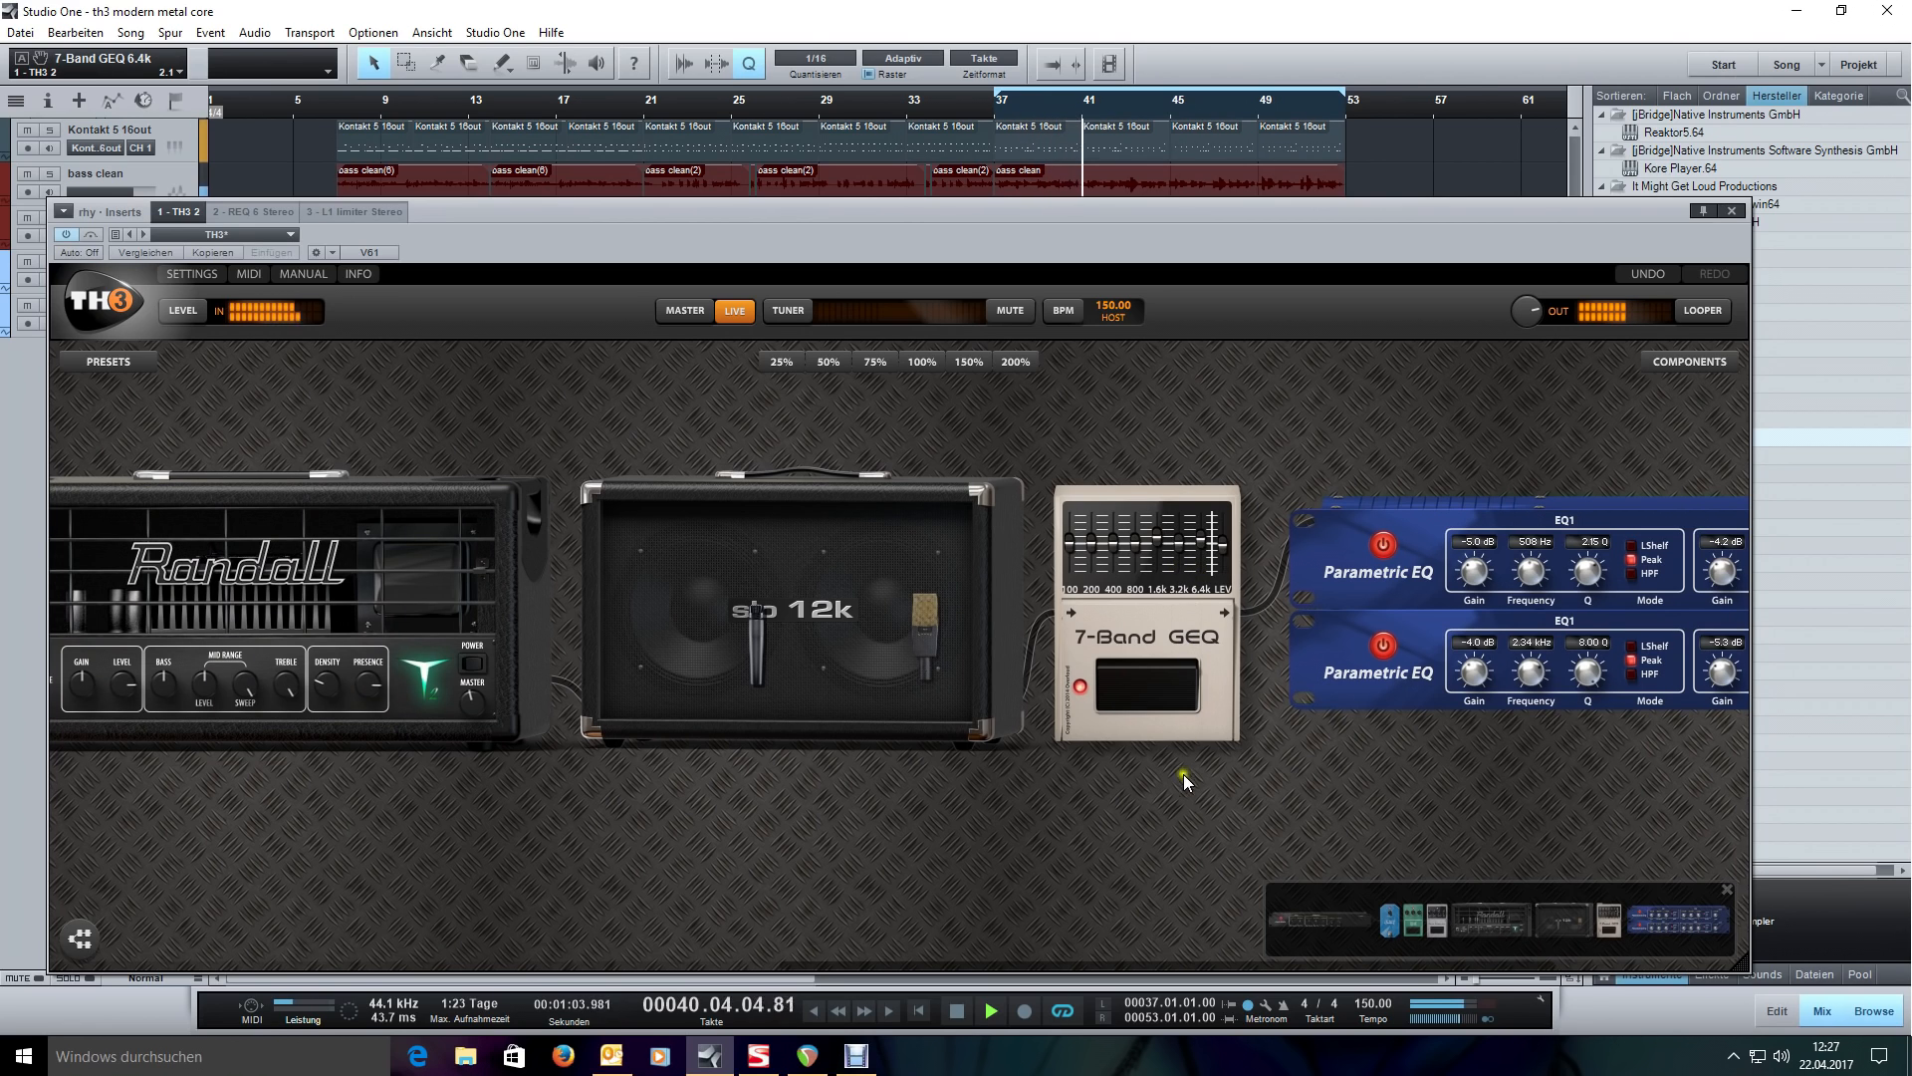
# - Restart playback from the beginning of the recorded clips to listen to the adjusted tone
pyautogui.press('space')
pyautogui.click(337, 99)
pyautogui.press('space')
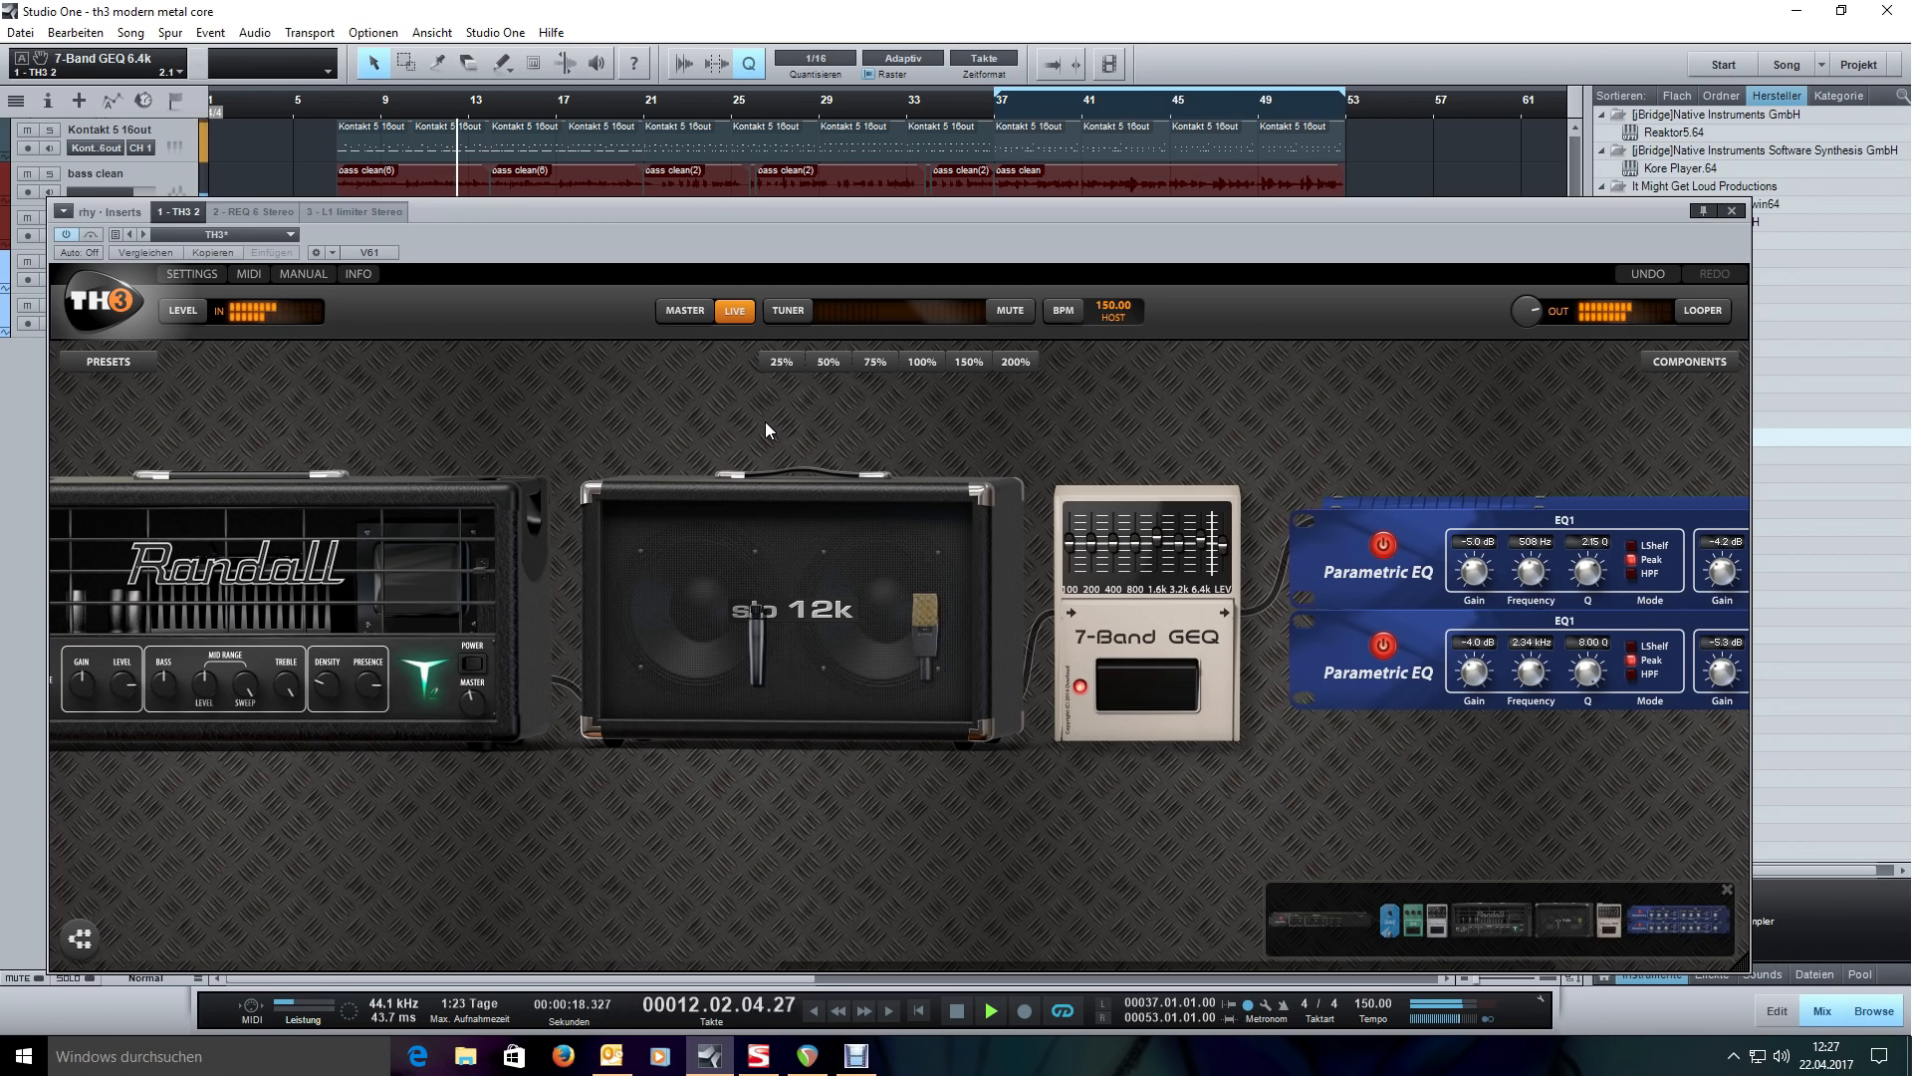
# - Fine-tune the Randall amp's presence and set its master to -1.8 dB while the track plays
pyautogui.moveTo(765, 421); pyautogui.dragTo(1354, 416)
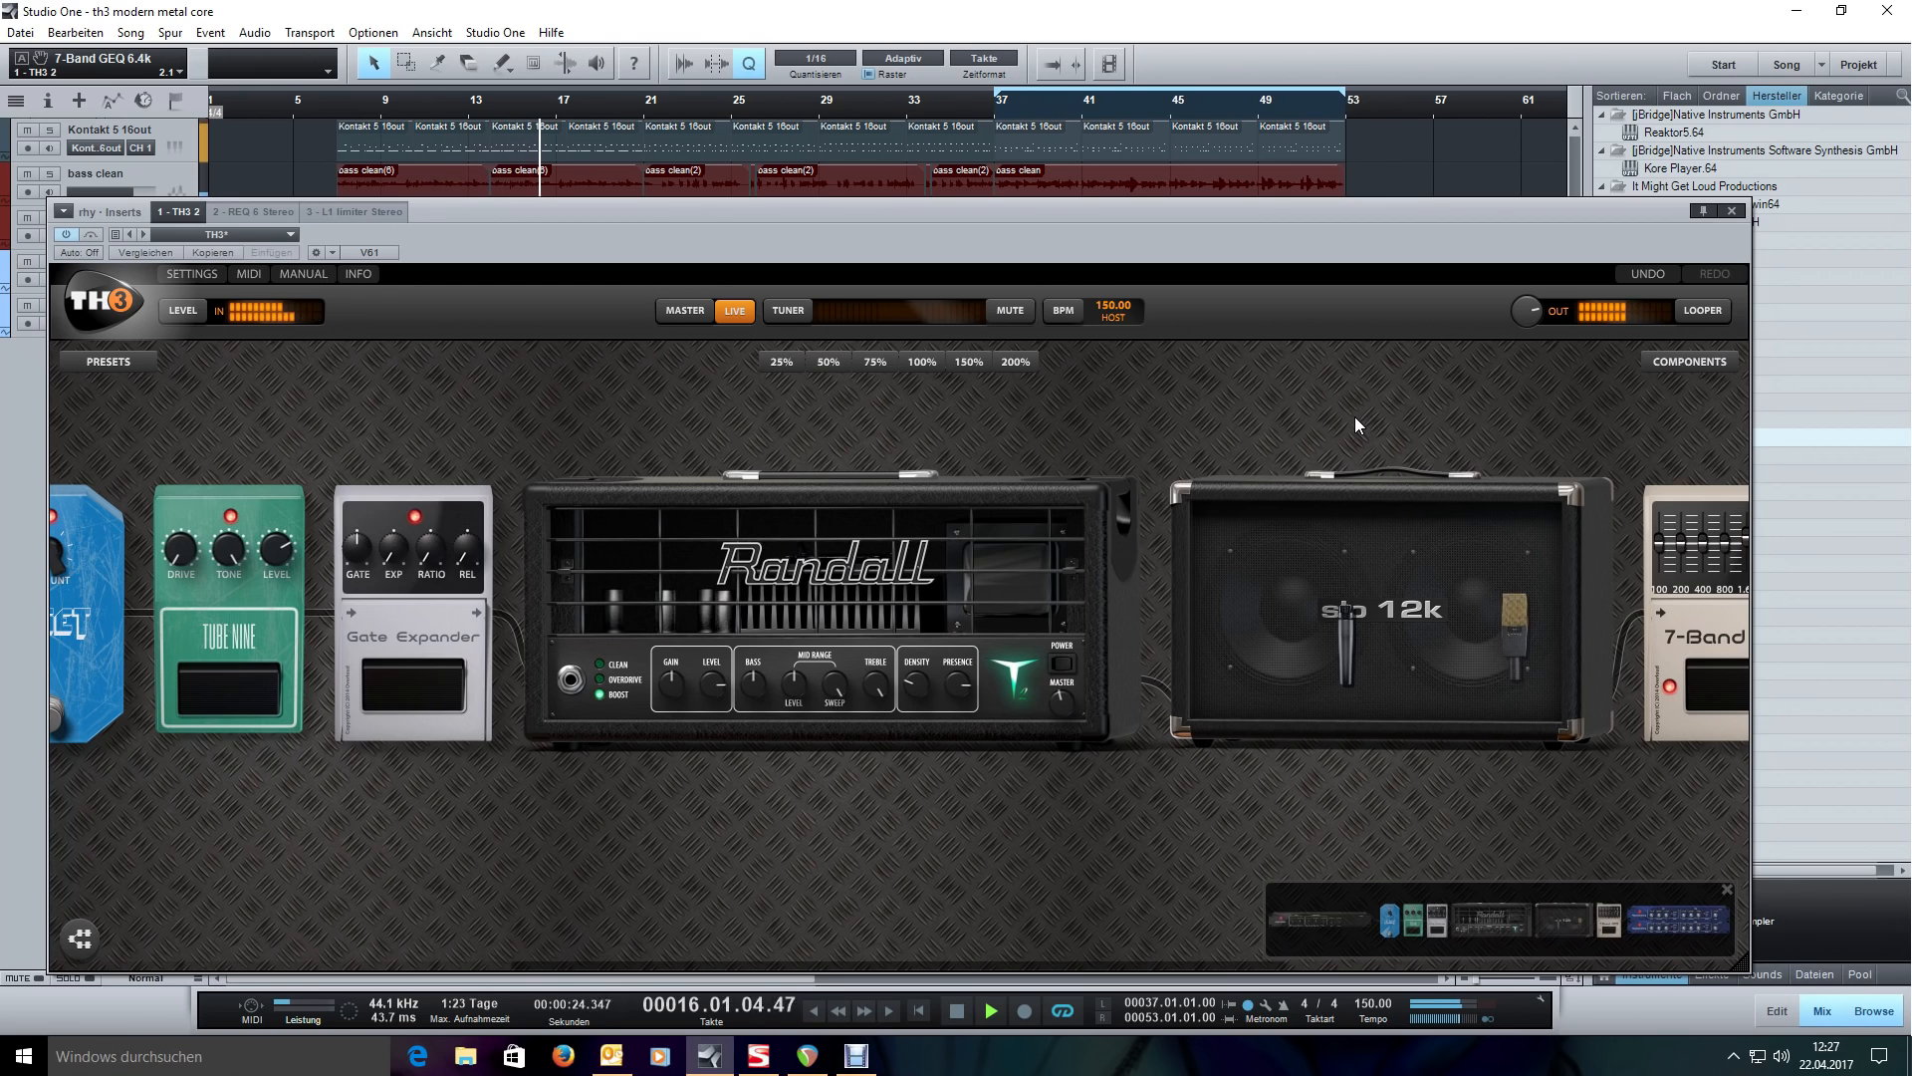
pyautogui.click(1068, 696)
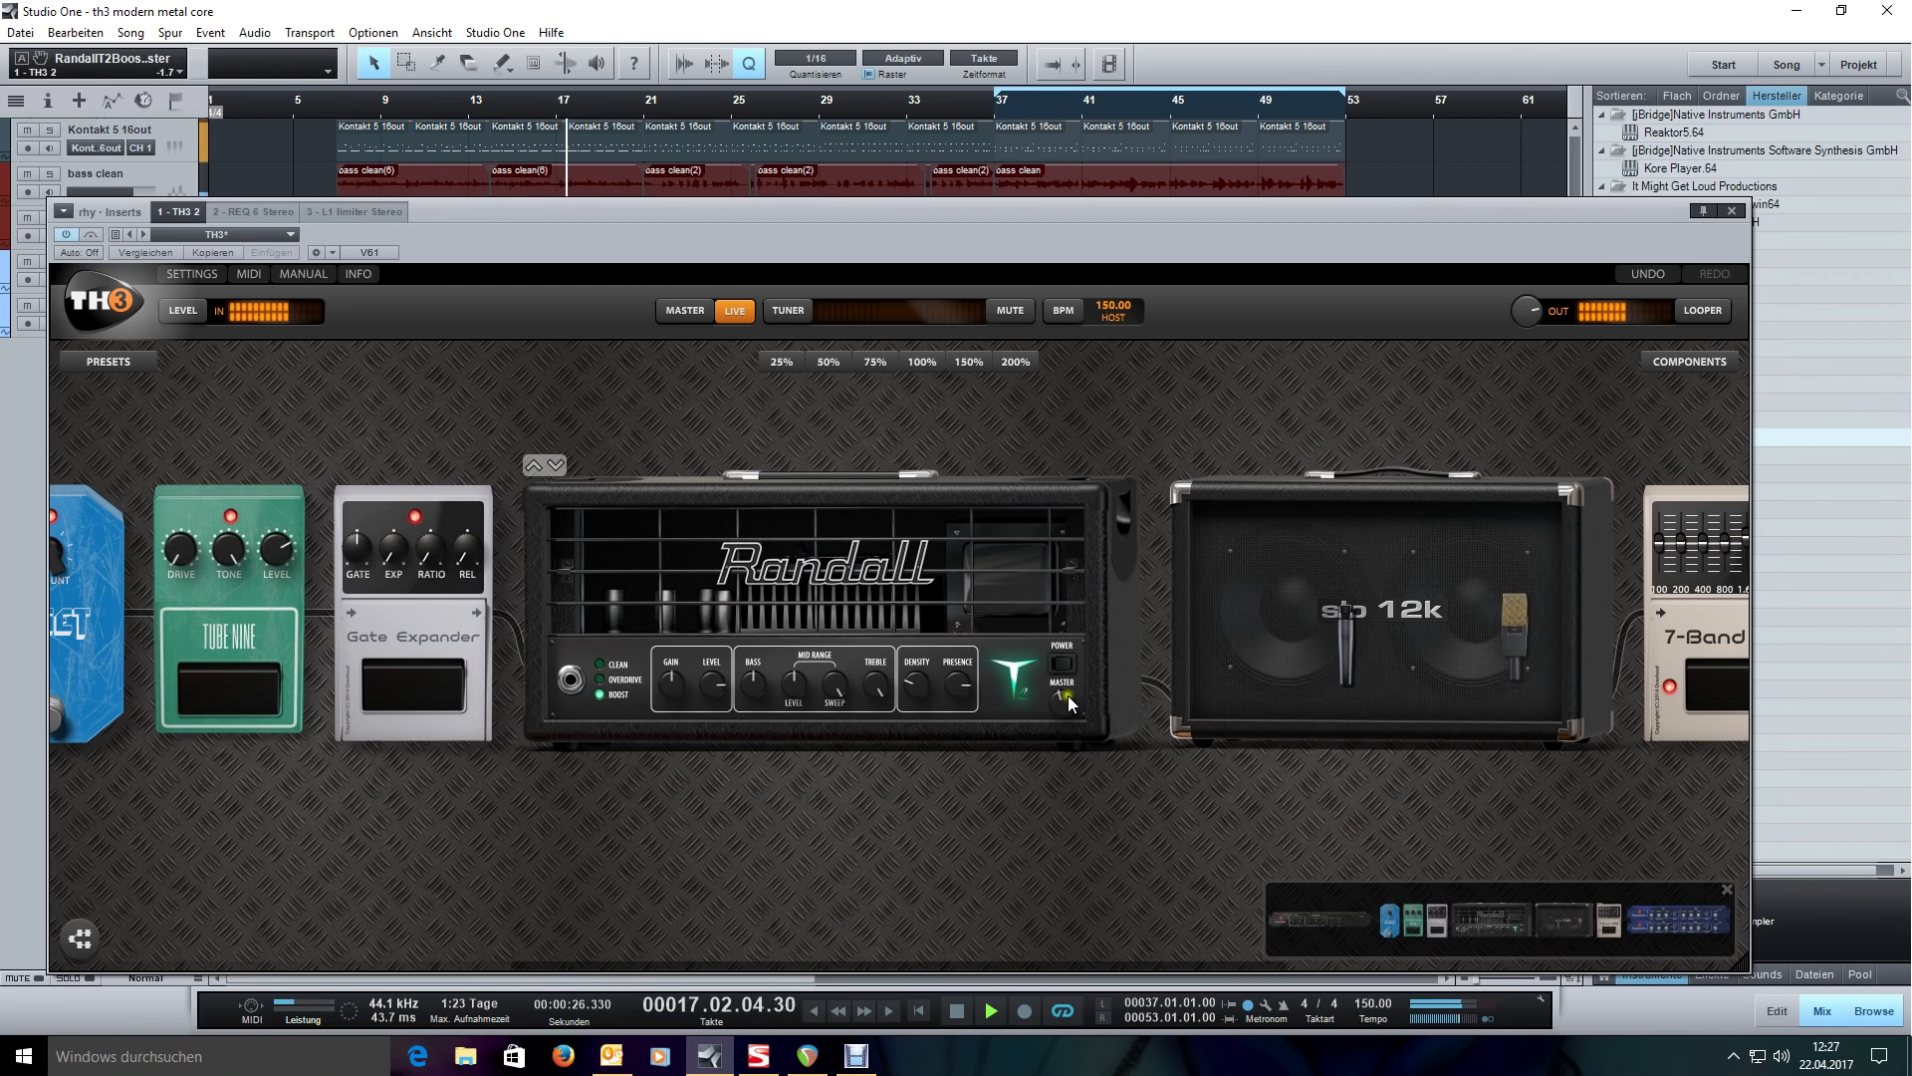
pyautogui.moveTo(1134, 772); pyautogui.dragTo(783, 796)
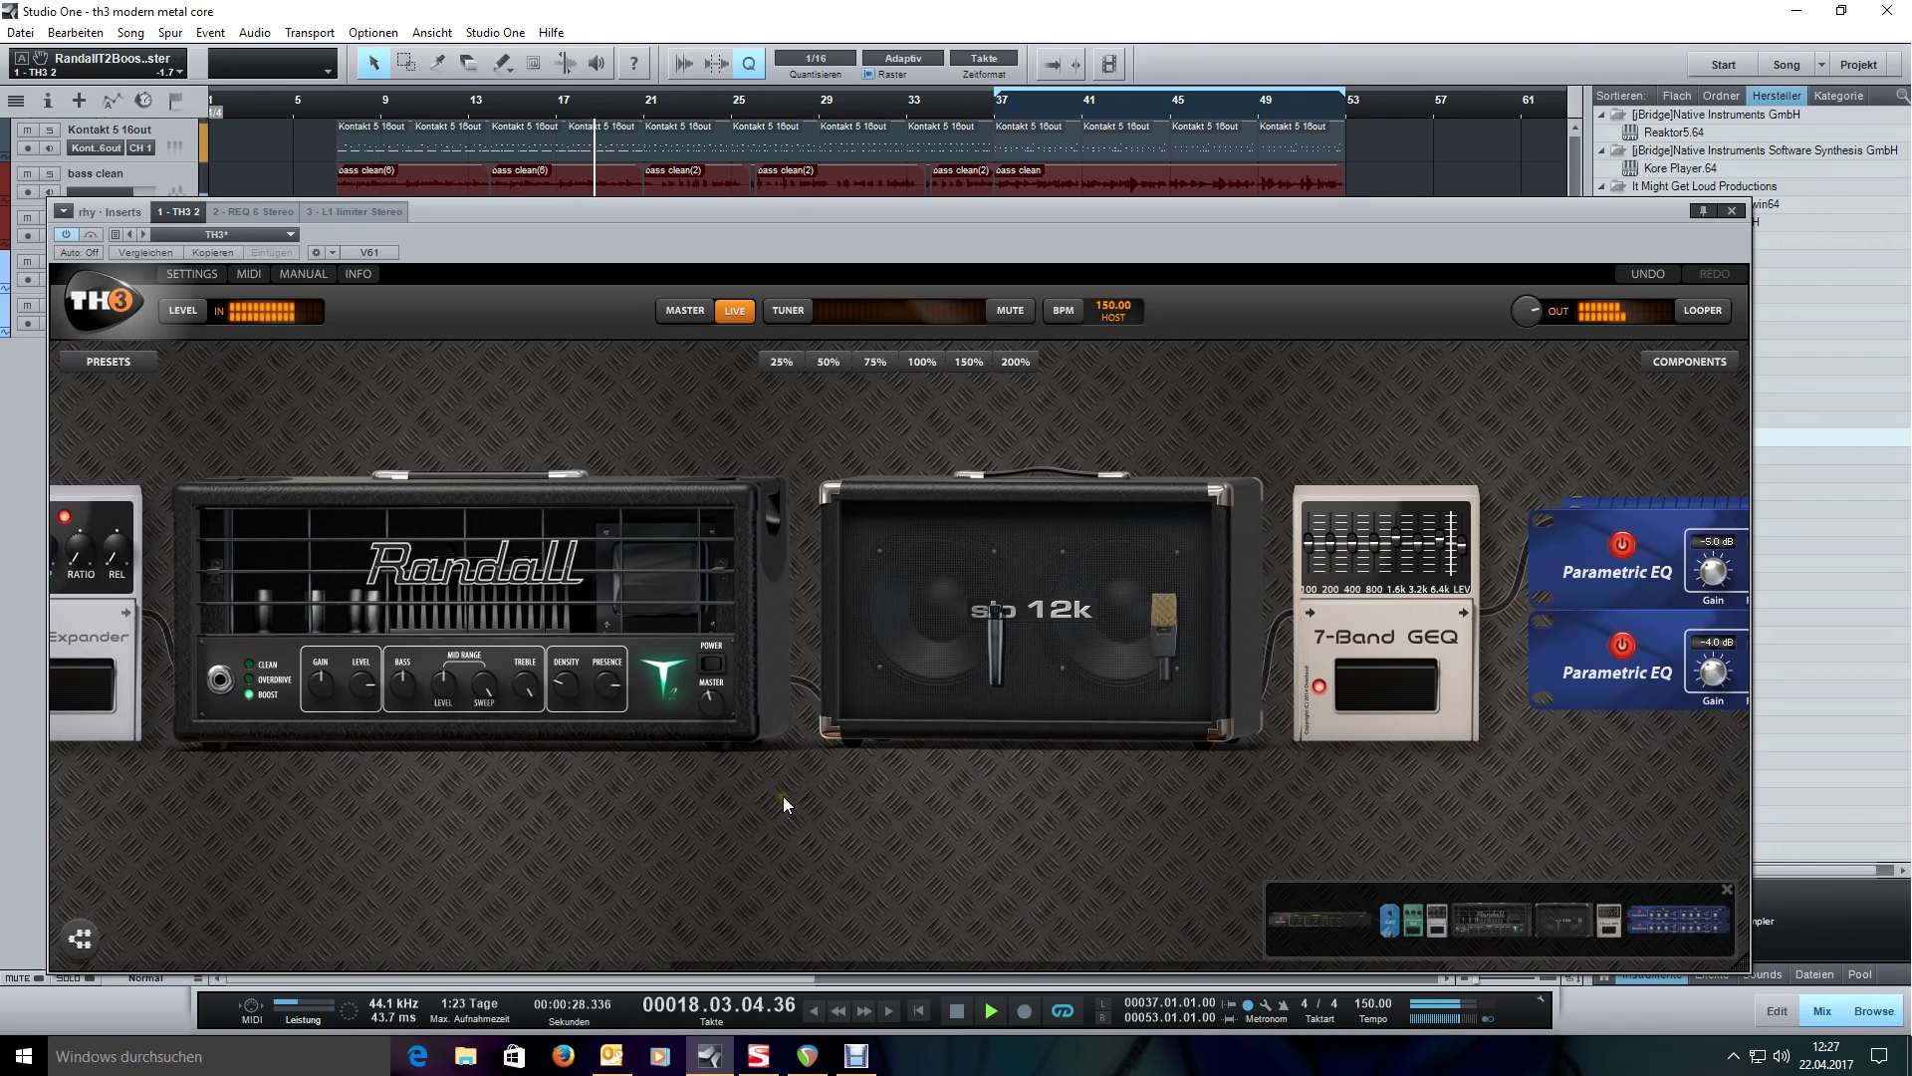
pyautogui.moveTo(610, 688); pyautogui.dragTo(615, 643)
pyautogui.moveTo(700, 694); pyautogui.dragTo(614, 725)
pyautogui.click(612, 692)
pyautogui.click(707, 695)
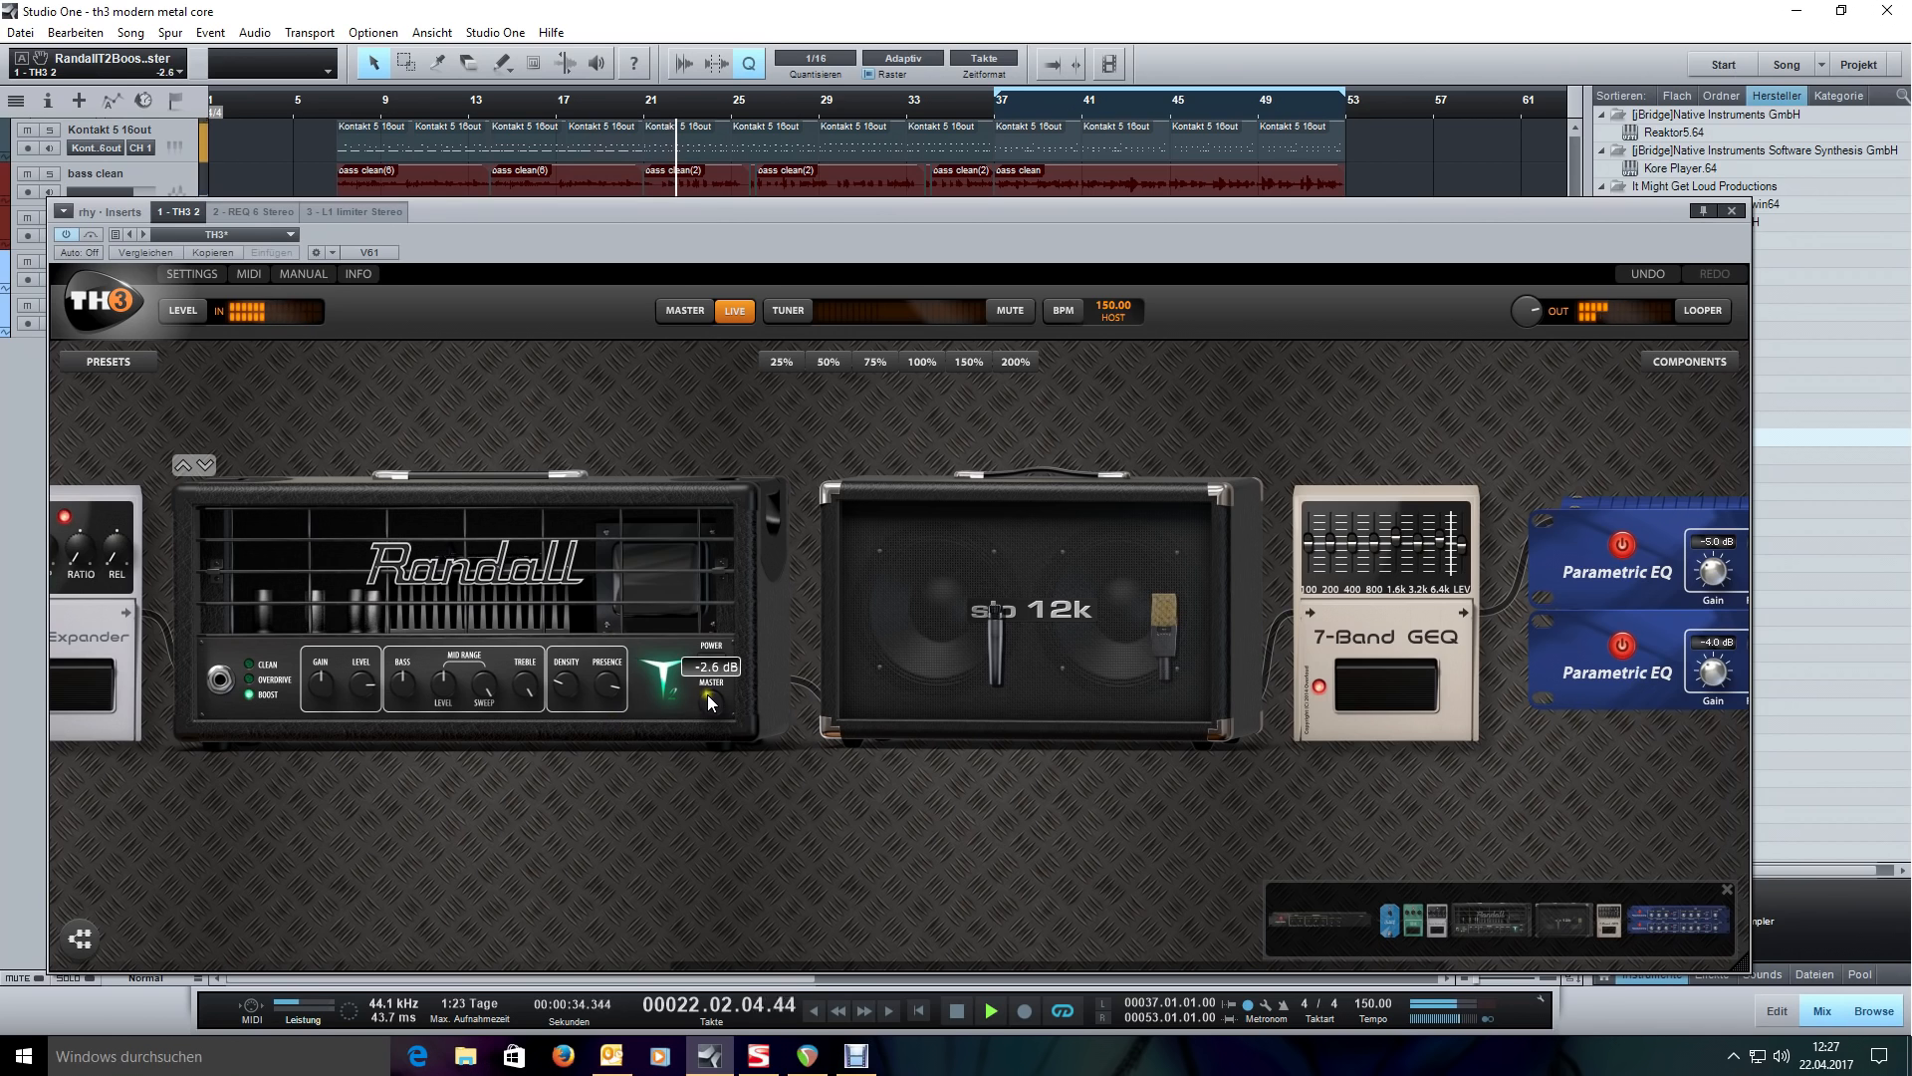
# - Stop playback and review the Randall rig from the Tube Nine pedal through the cabinet to the Parametric EQs
pyautogui.moveTo(600, 792); pyautogui.dragTo(946, 793)
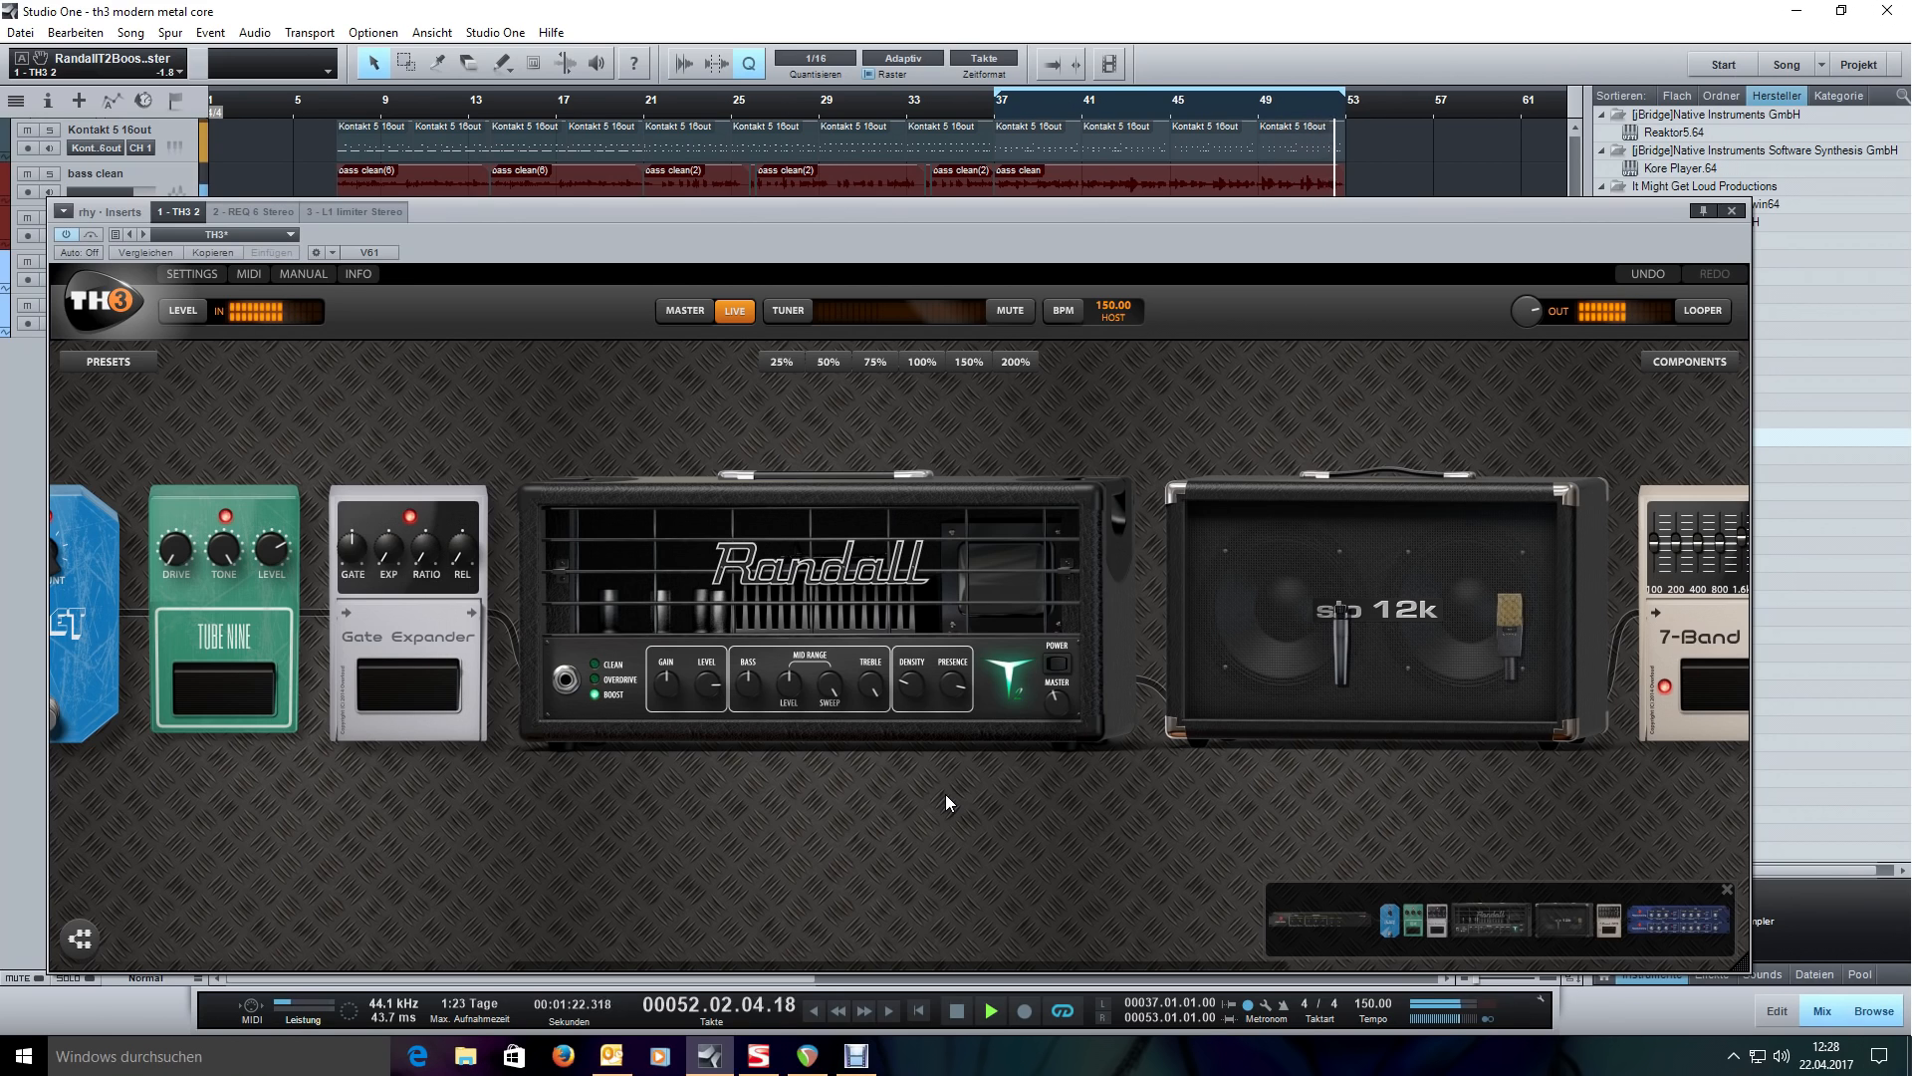
pyautogui.press('space')
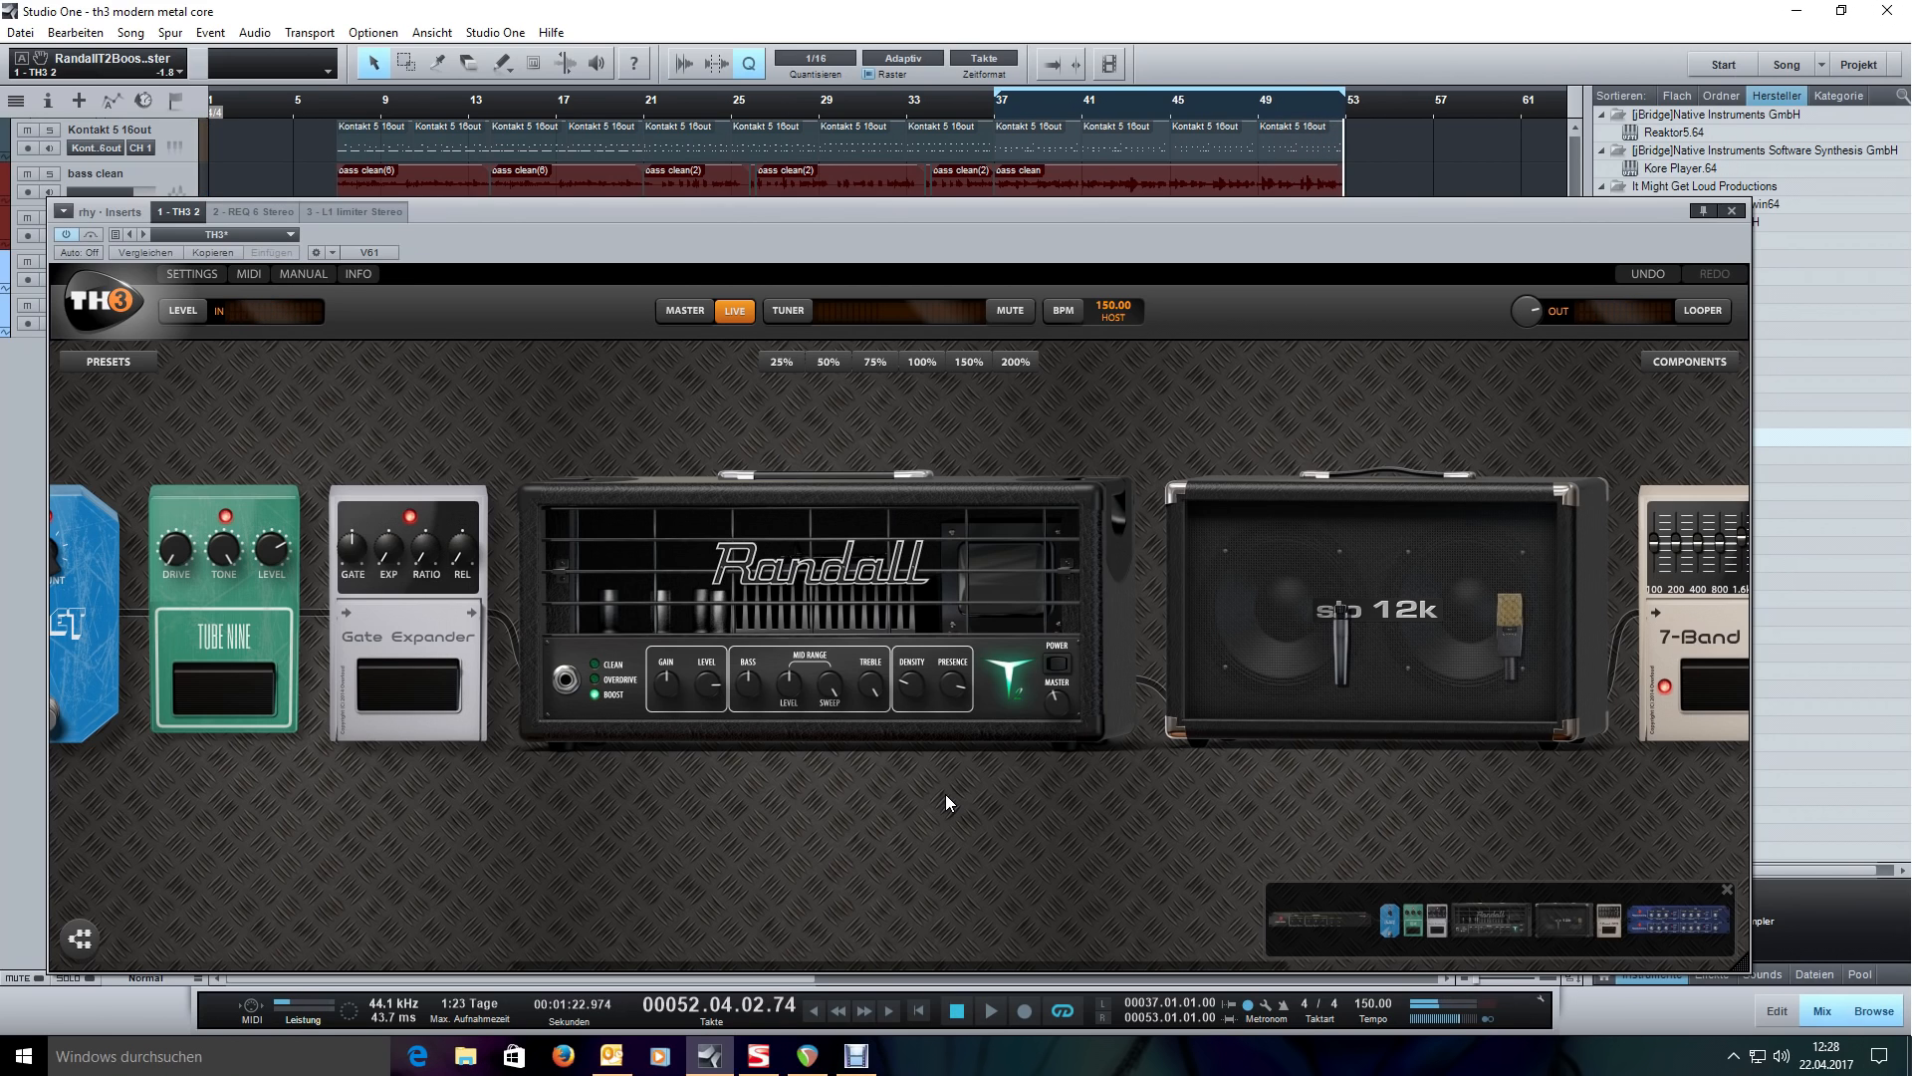
pyautogui.scroll(-2, 946, 802)
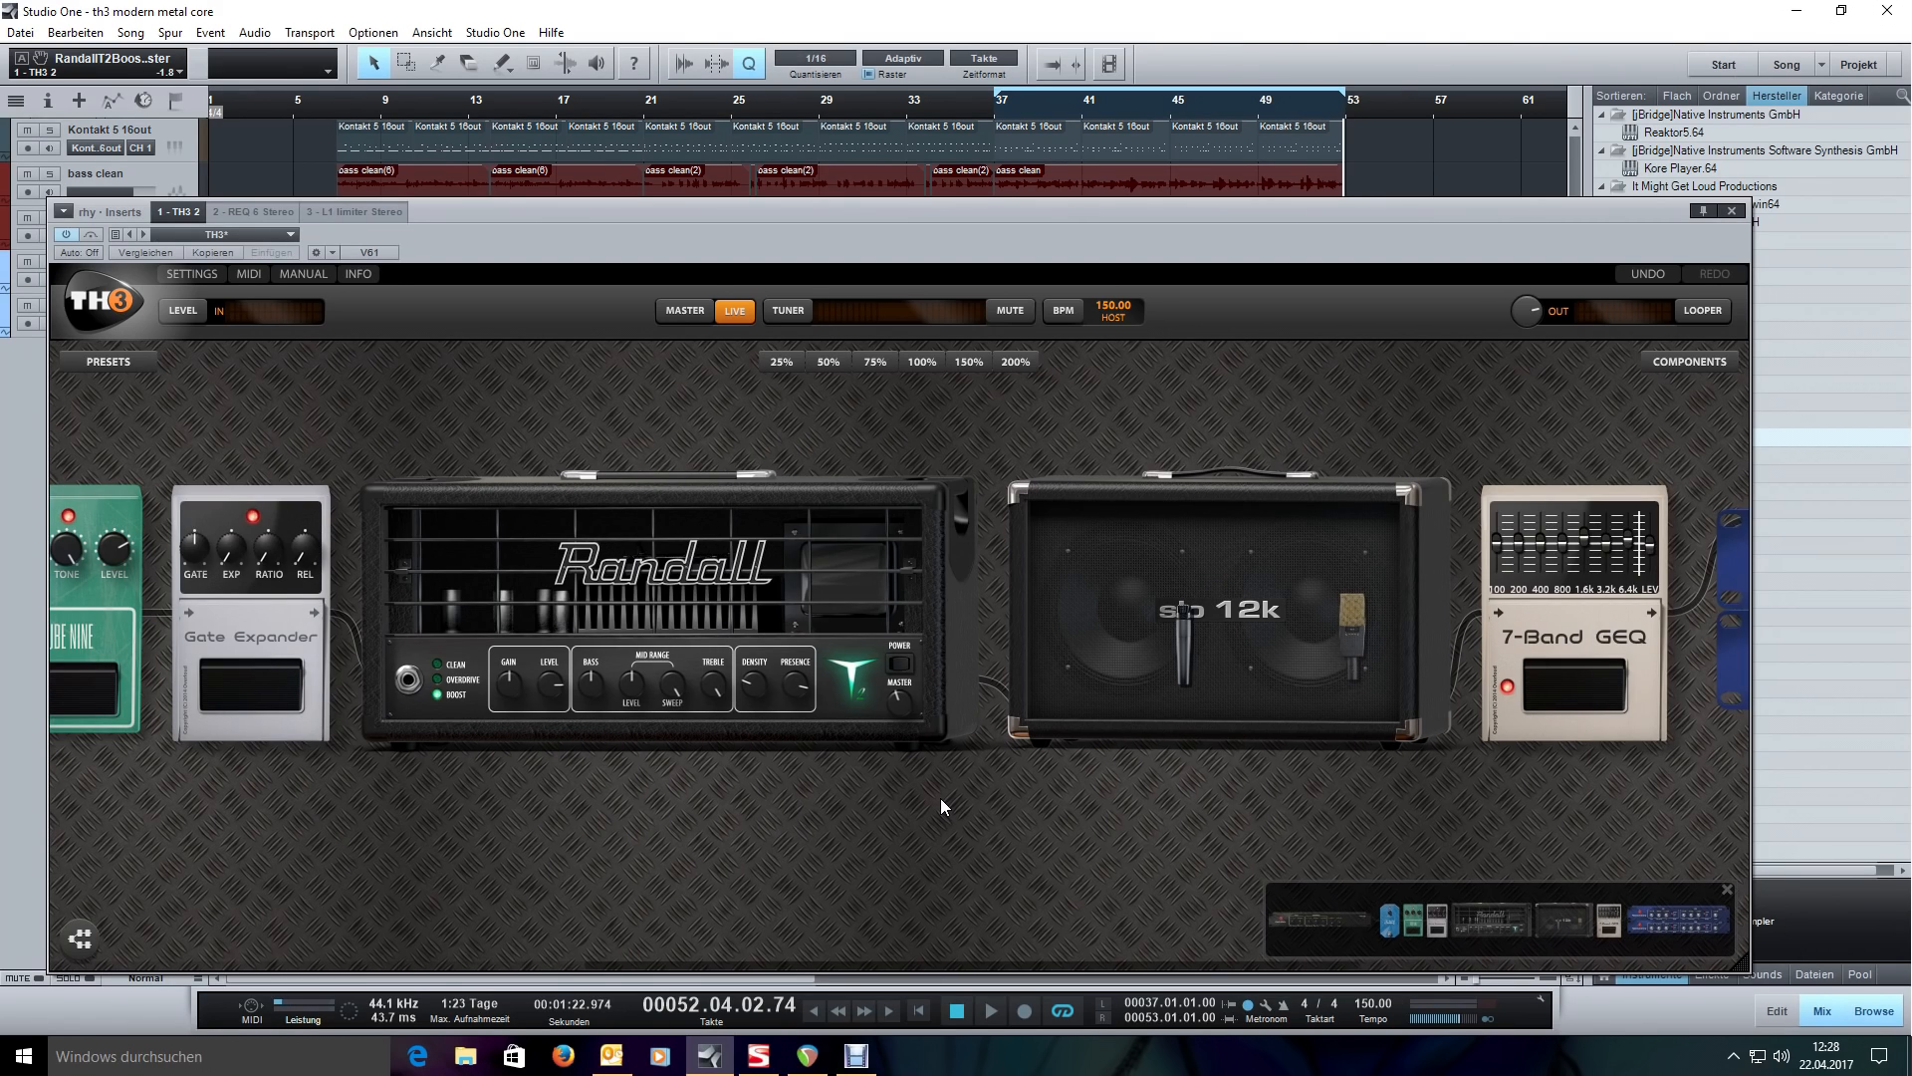
pyautogui.moveTo(929, 807)
pyautogui.mouseDown()
pyautogui.moveTo(977, 815)
pyautogui.moveTo(916, 816)
pyautogui.mouseUp()
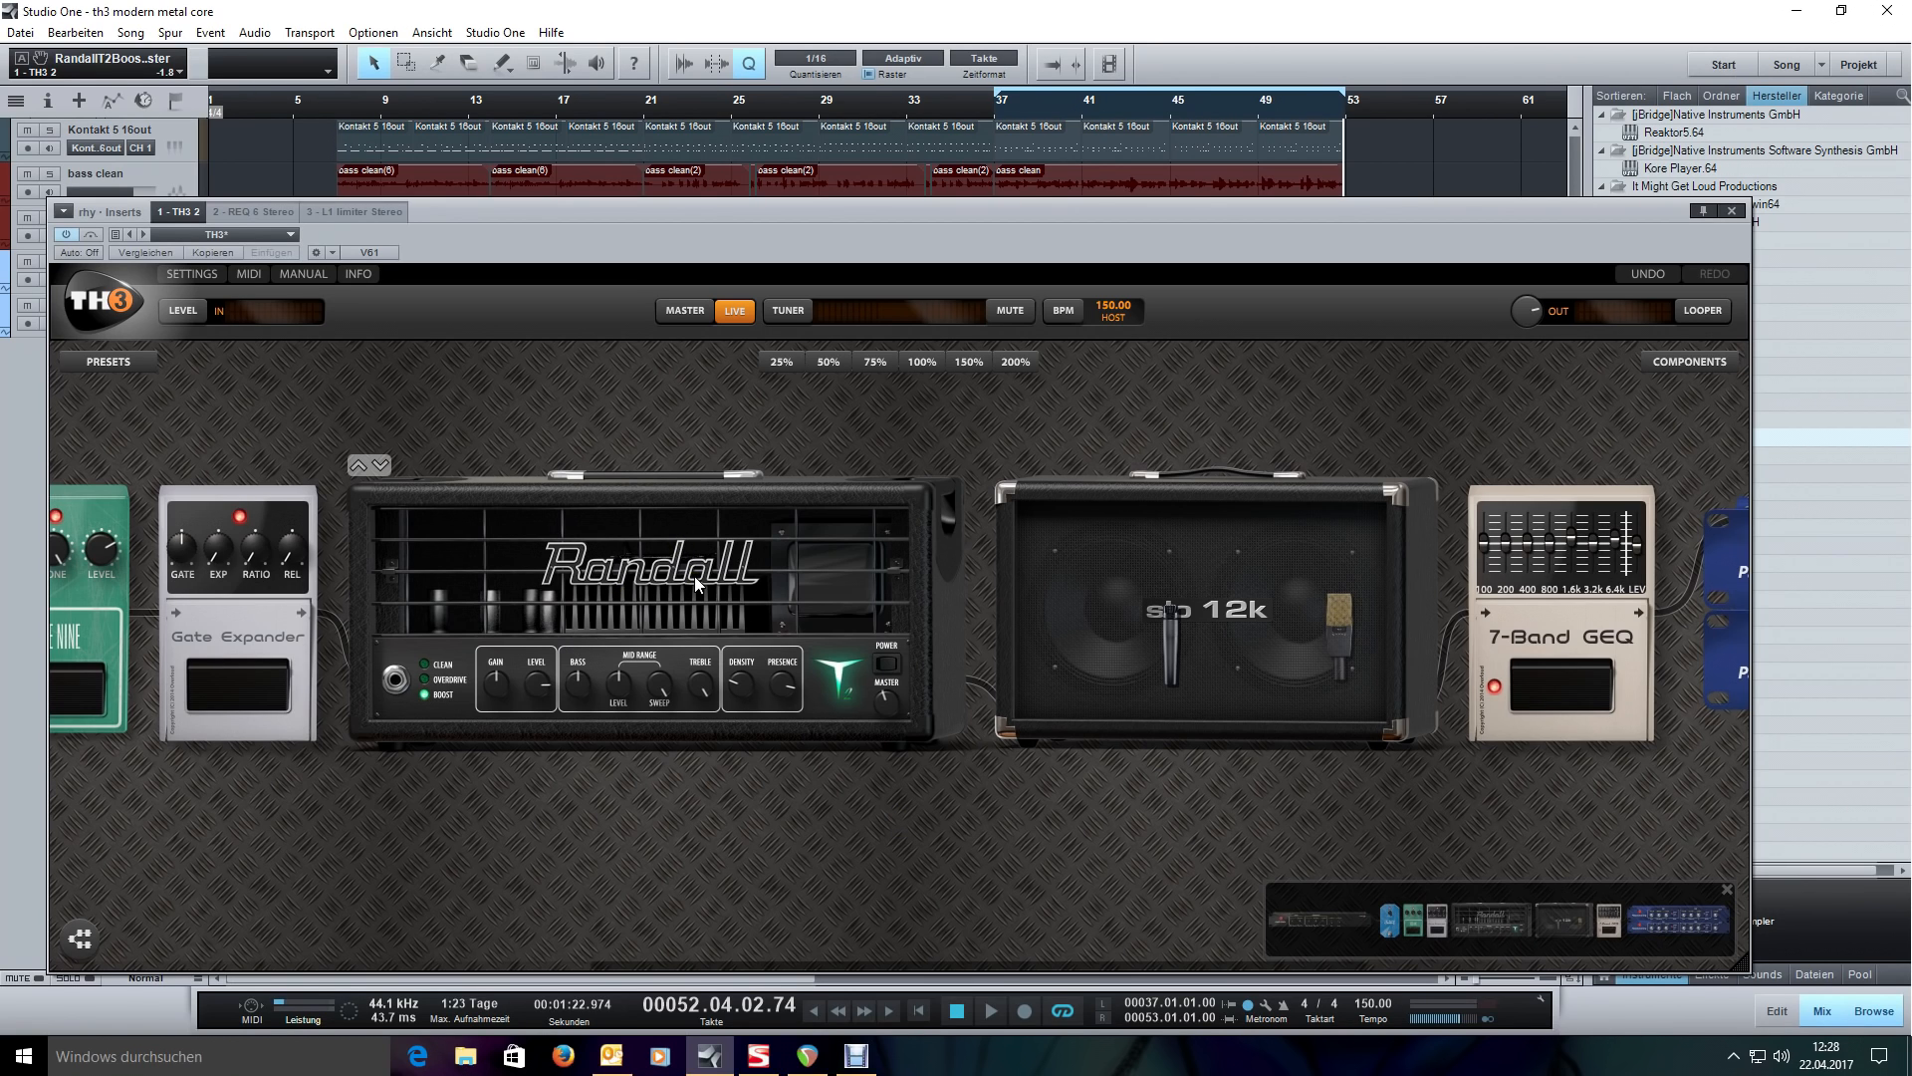
pyautogui.moveTo(1210, 403); pyautogui.dragTo(1125, 414)
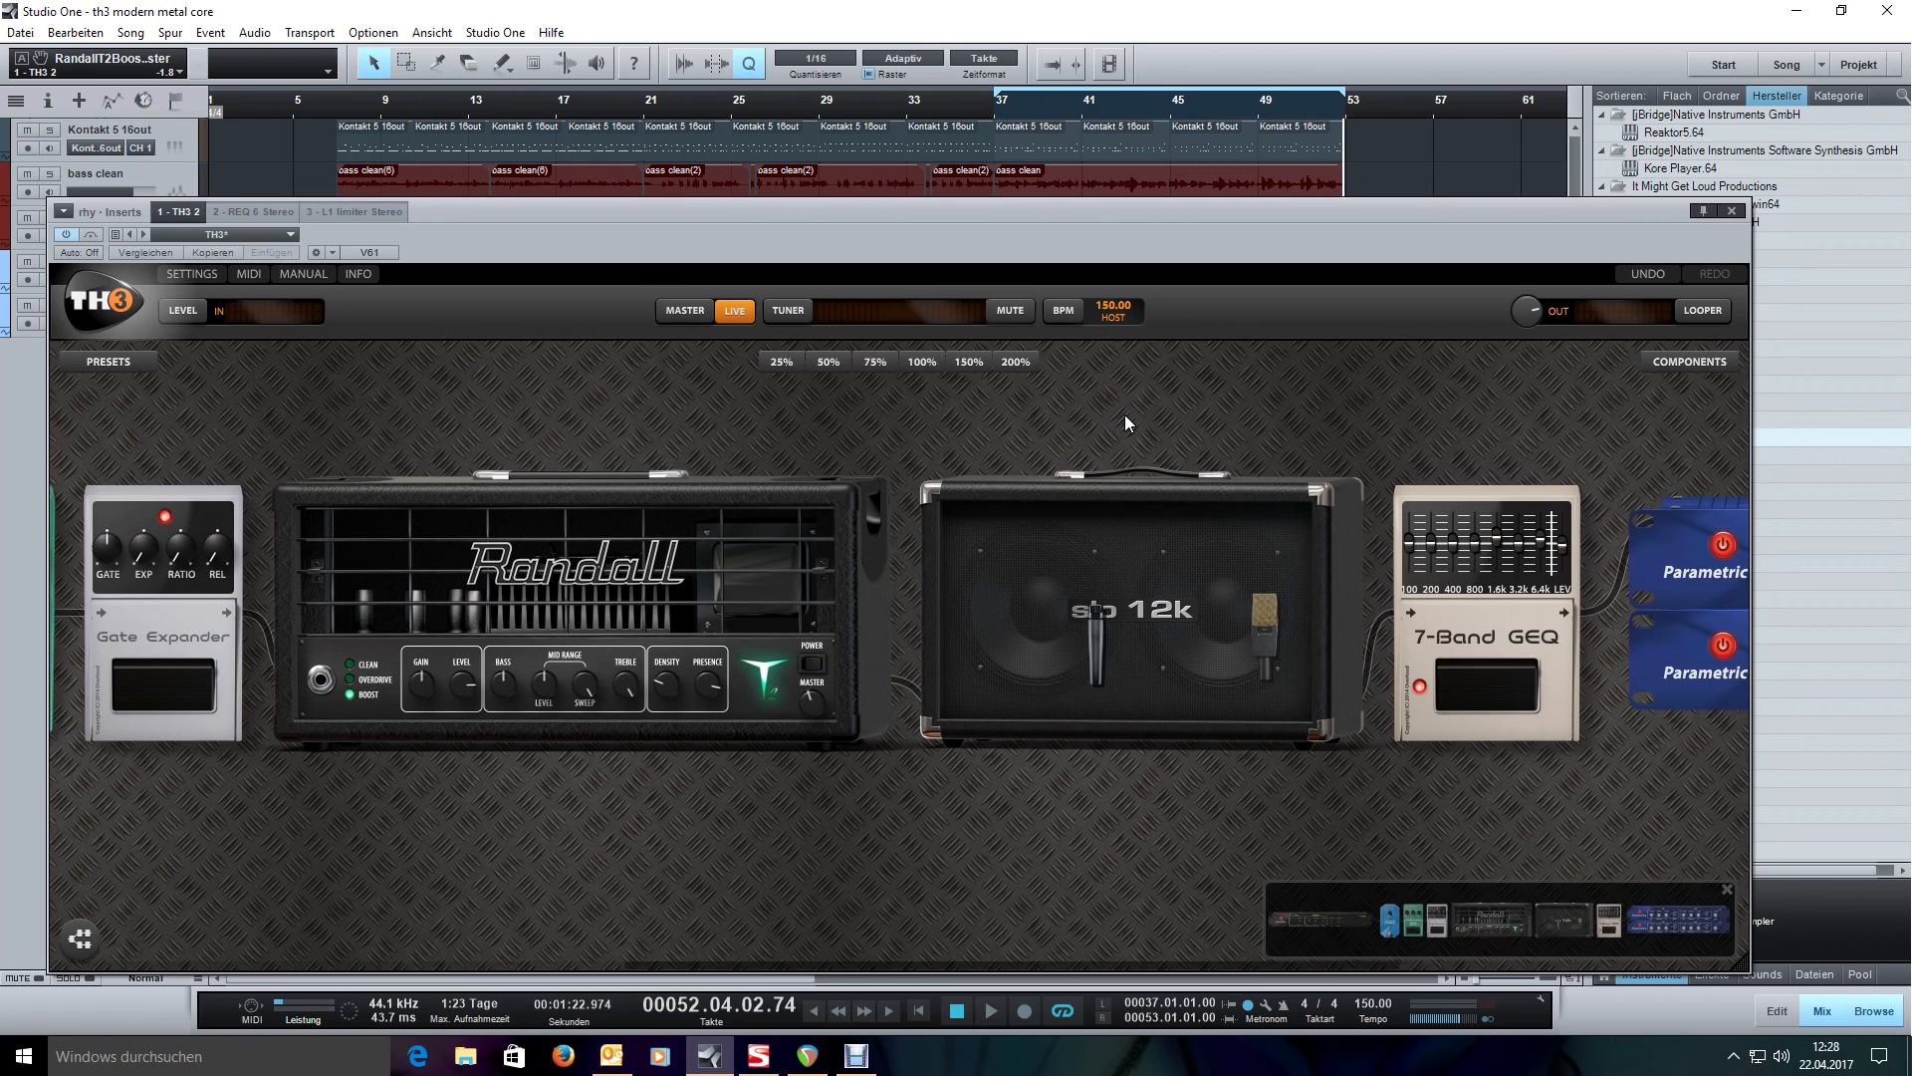
pyautogui.moveTo(1159, 416); pyautogui.dragTo(976, 422)
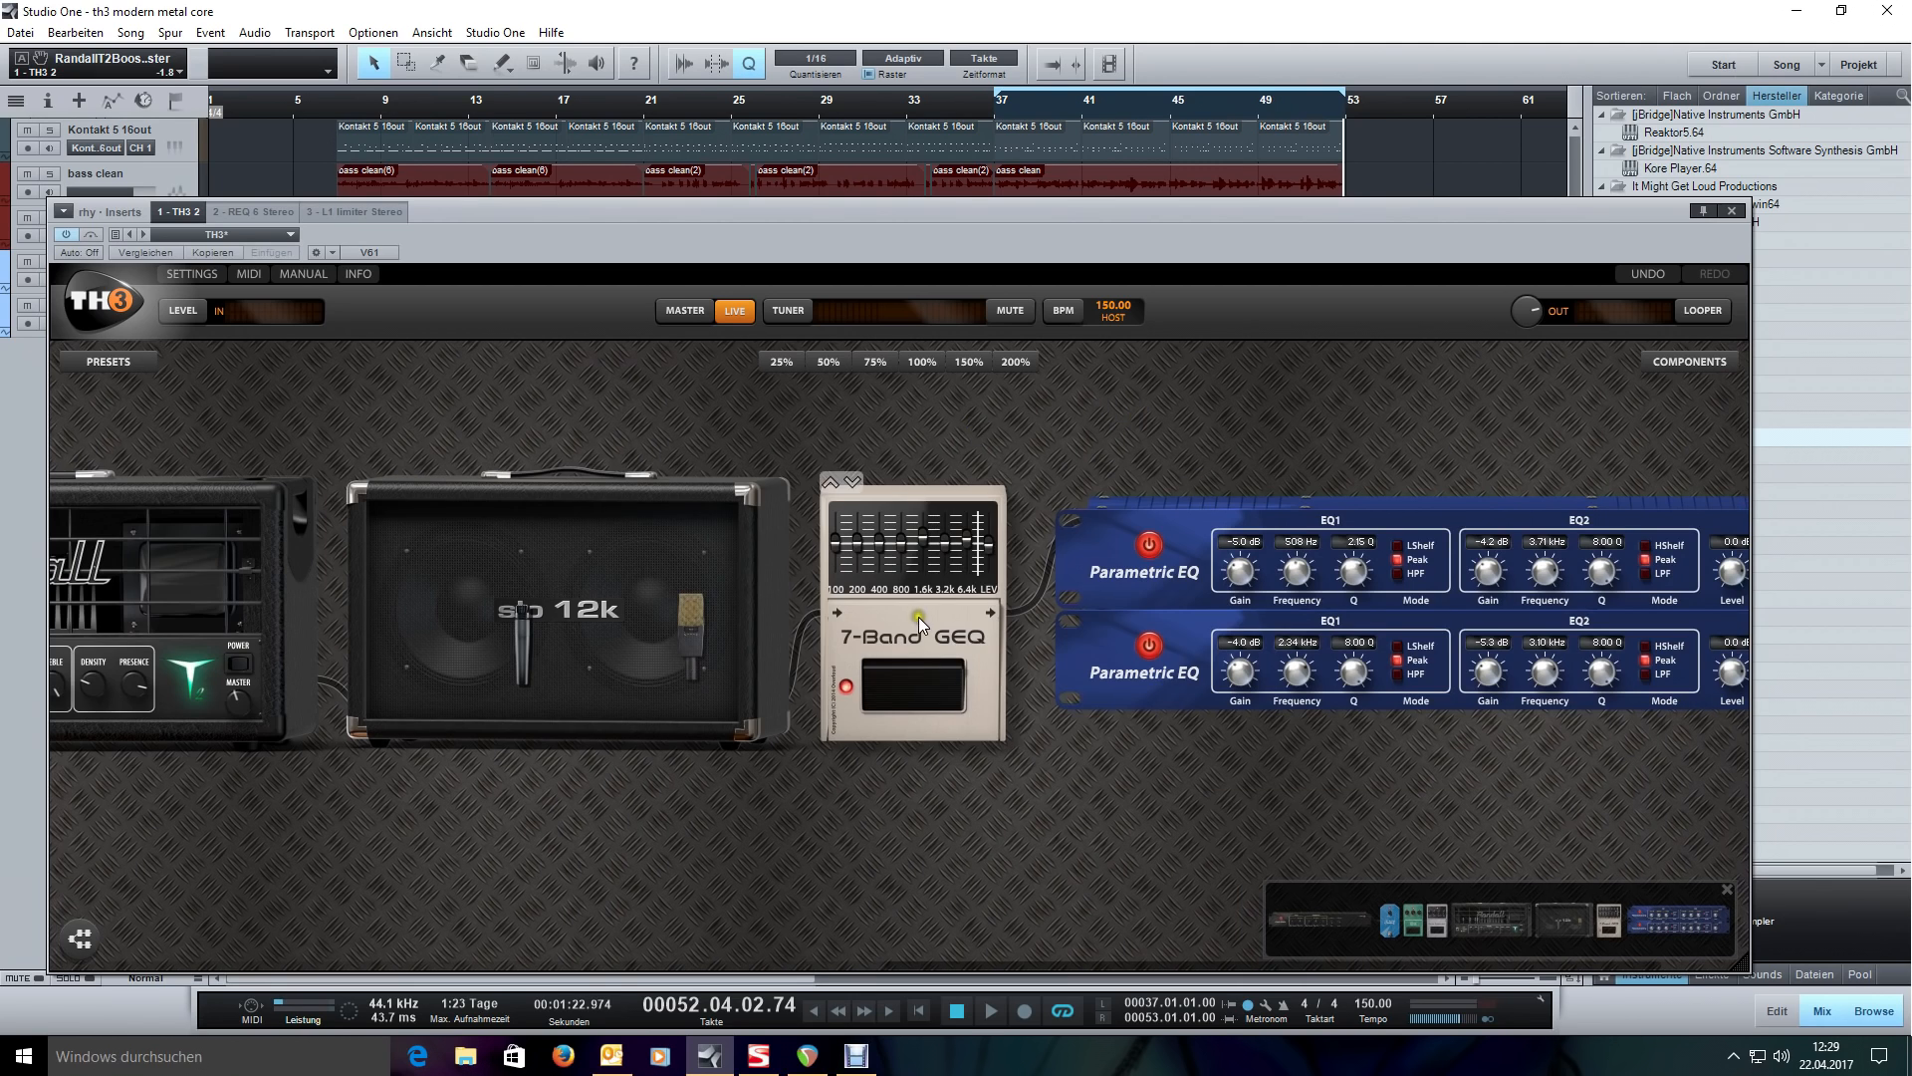
pyautogui.moveTo(1145, 468); pyautogui.dragTo(1100, 428)
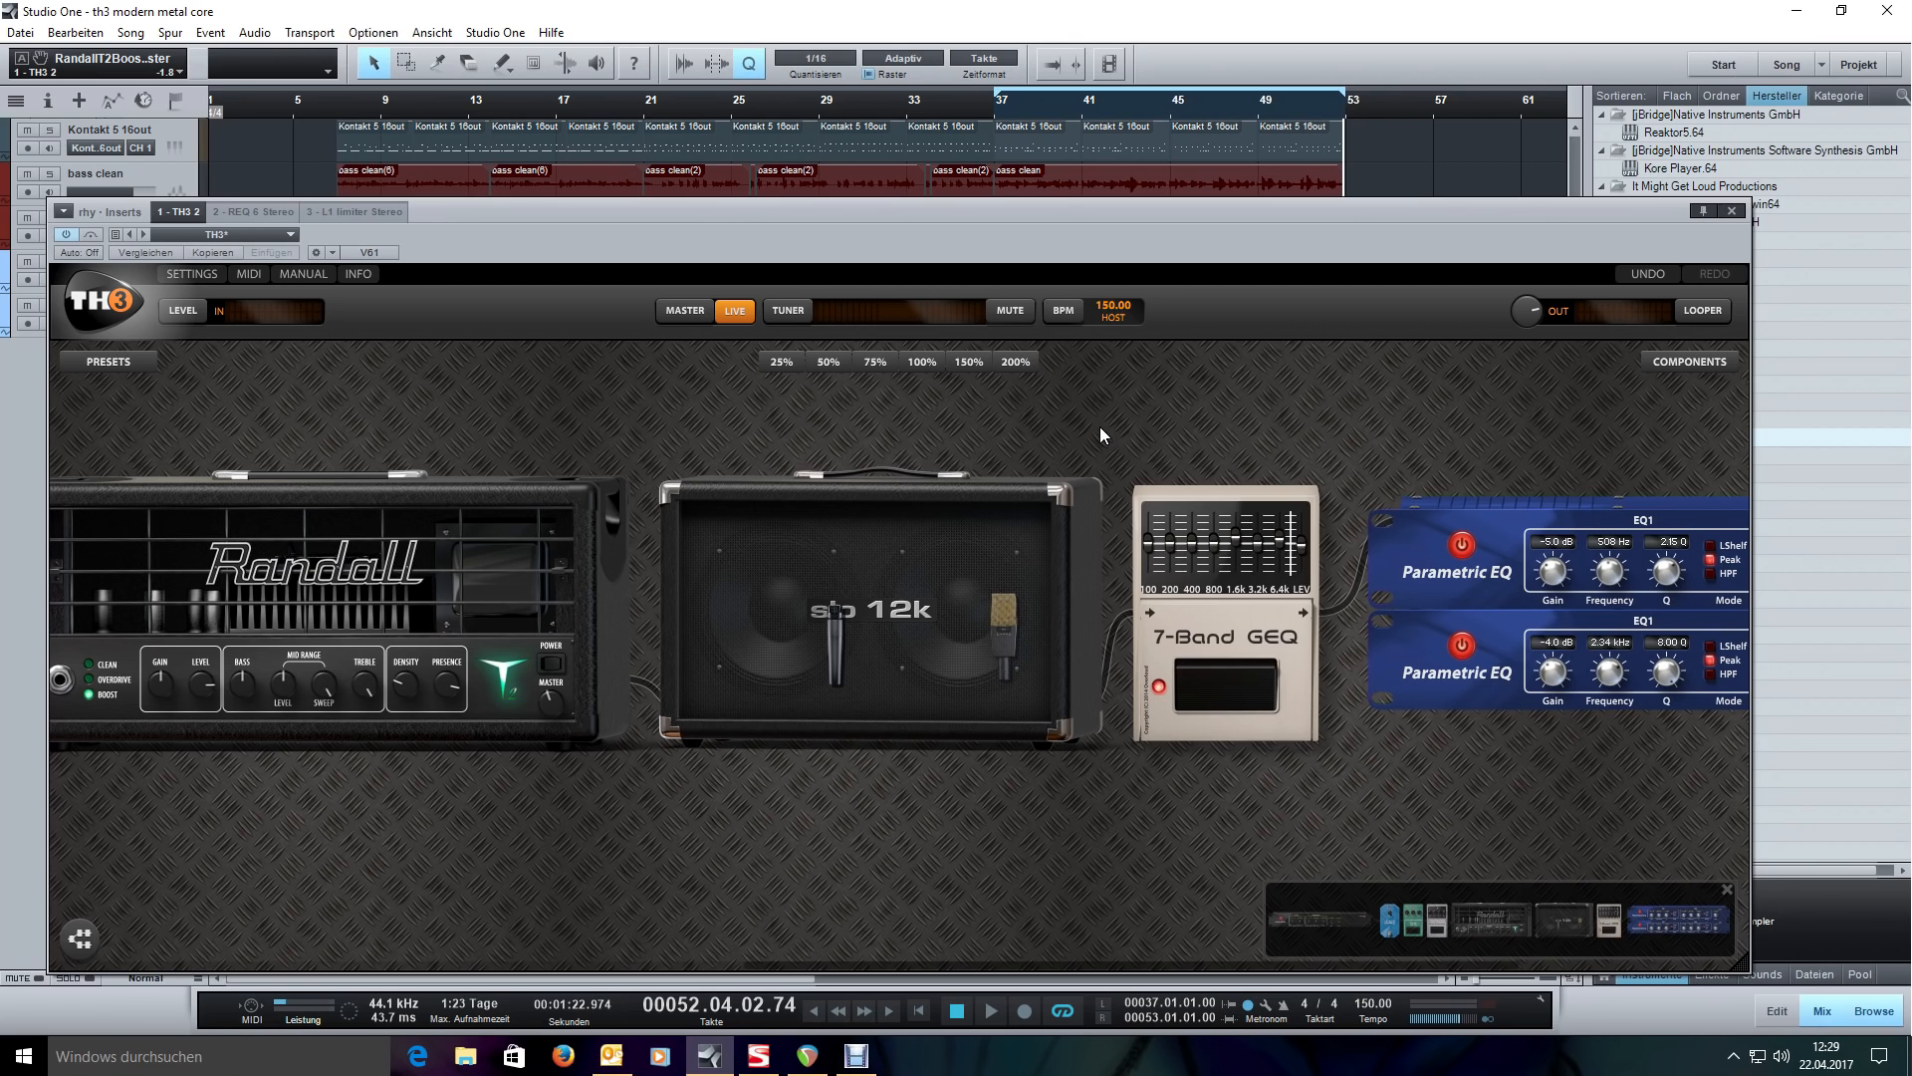
pyautogui.moveTo(1099, 435); pyautogui.dragTo(1394, 416)
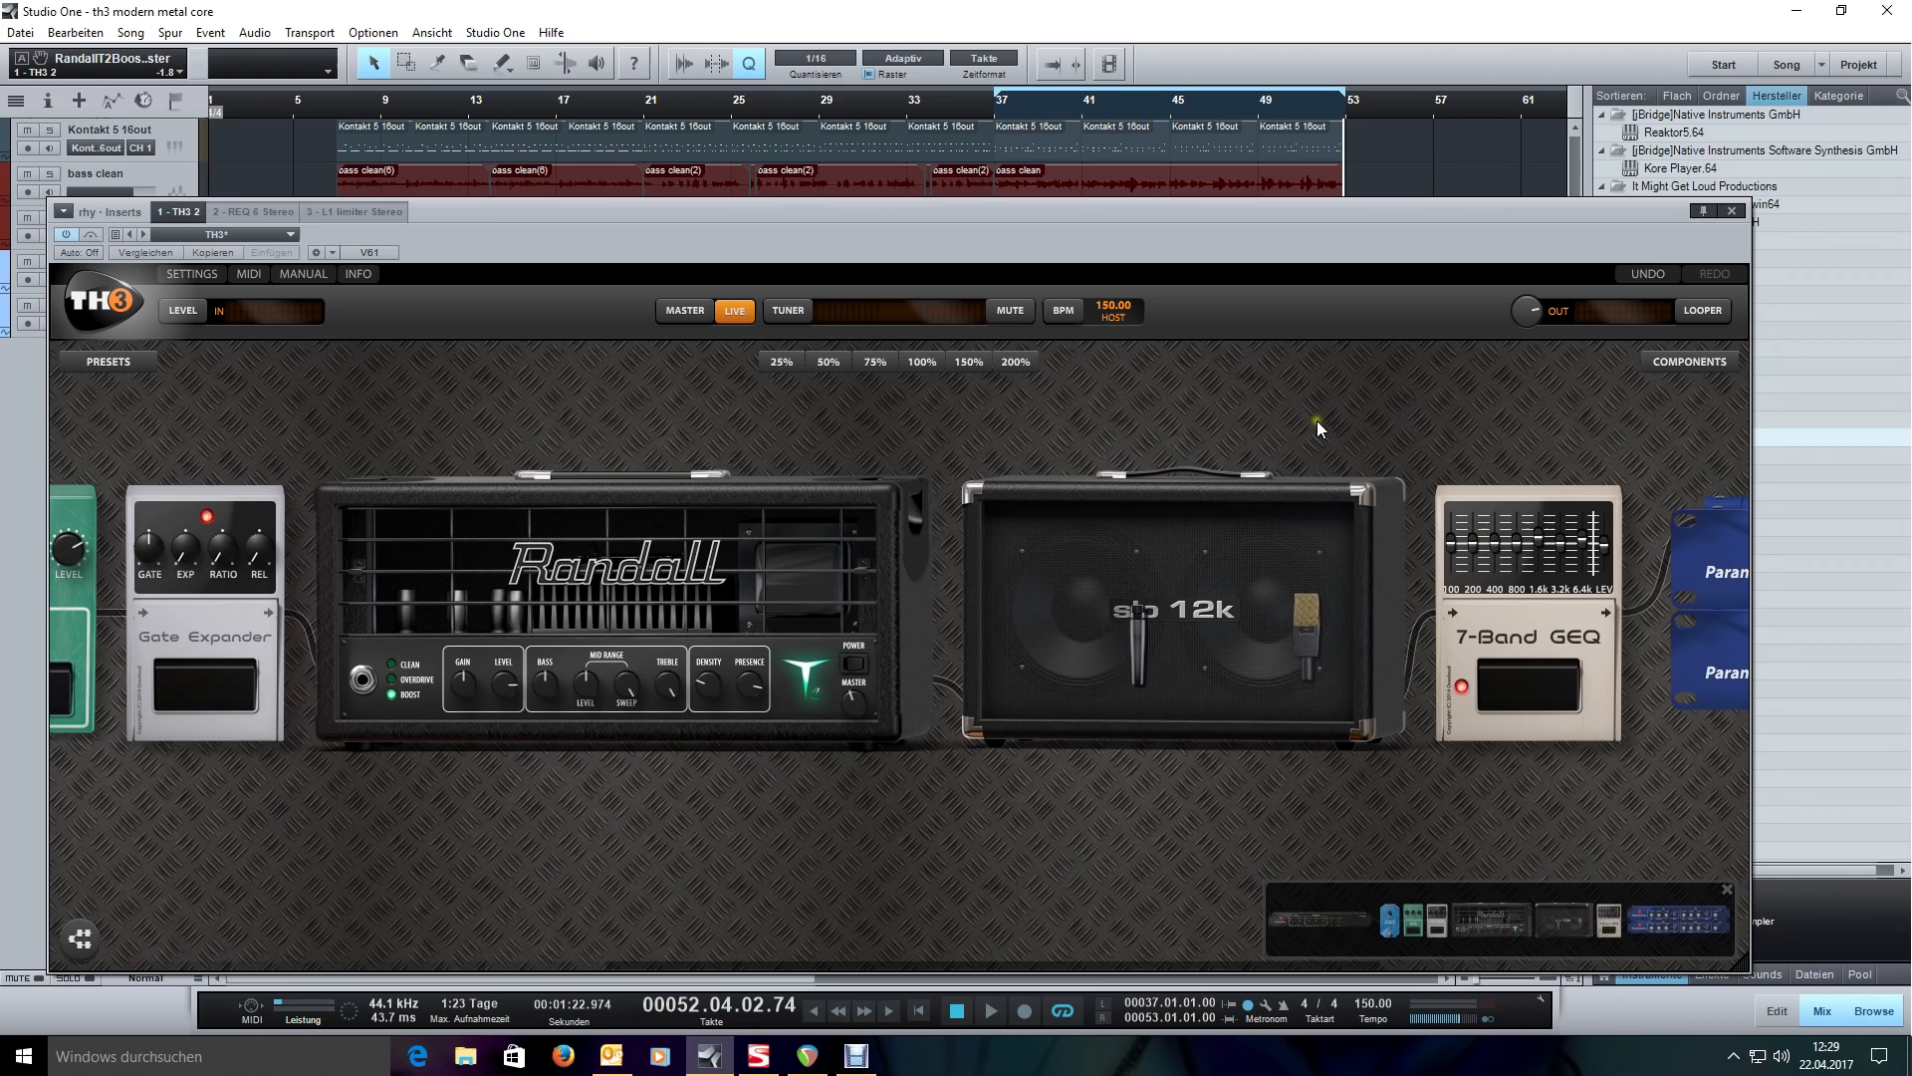
pyautogui.moveTo(1201, 419); pyautogui.dragTo(1430, 408)
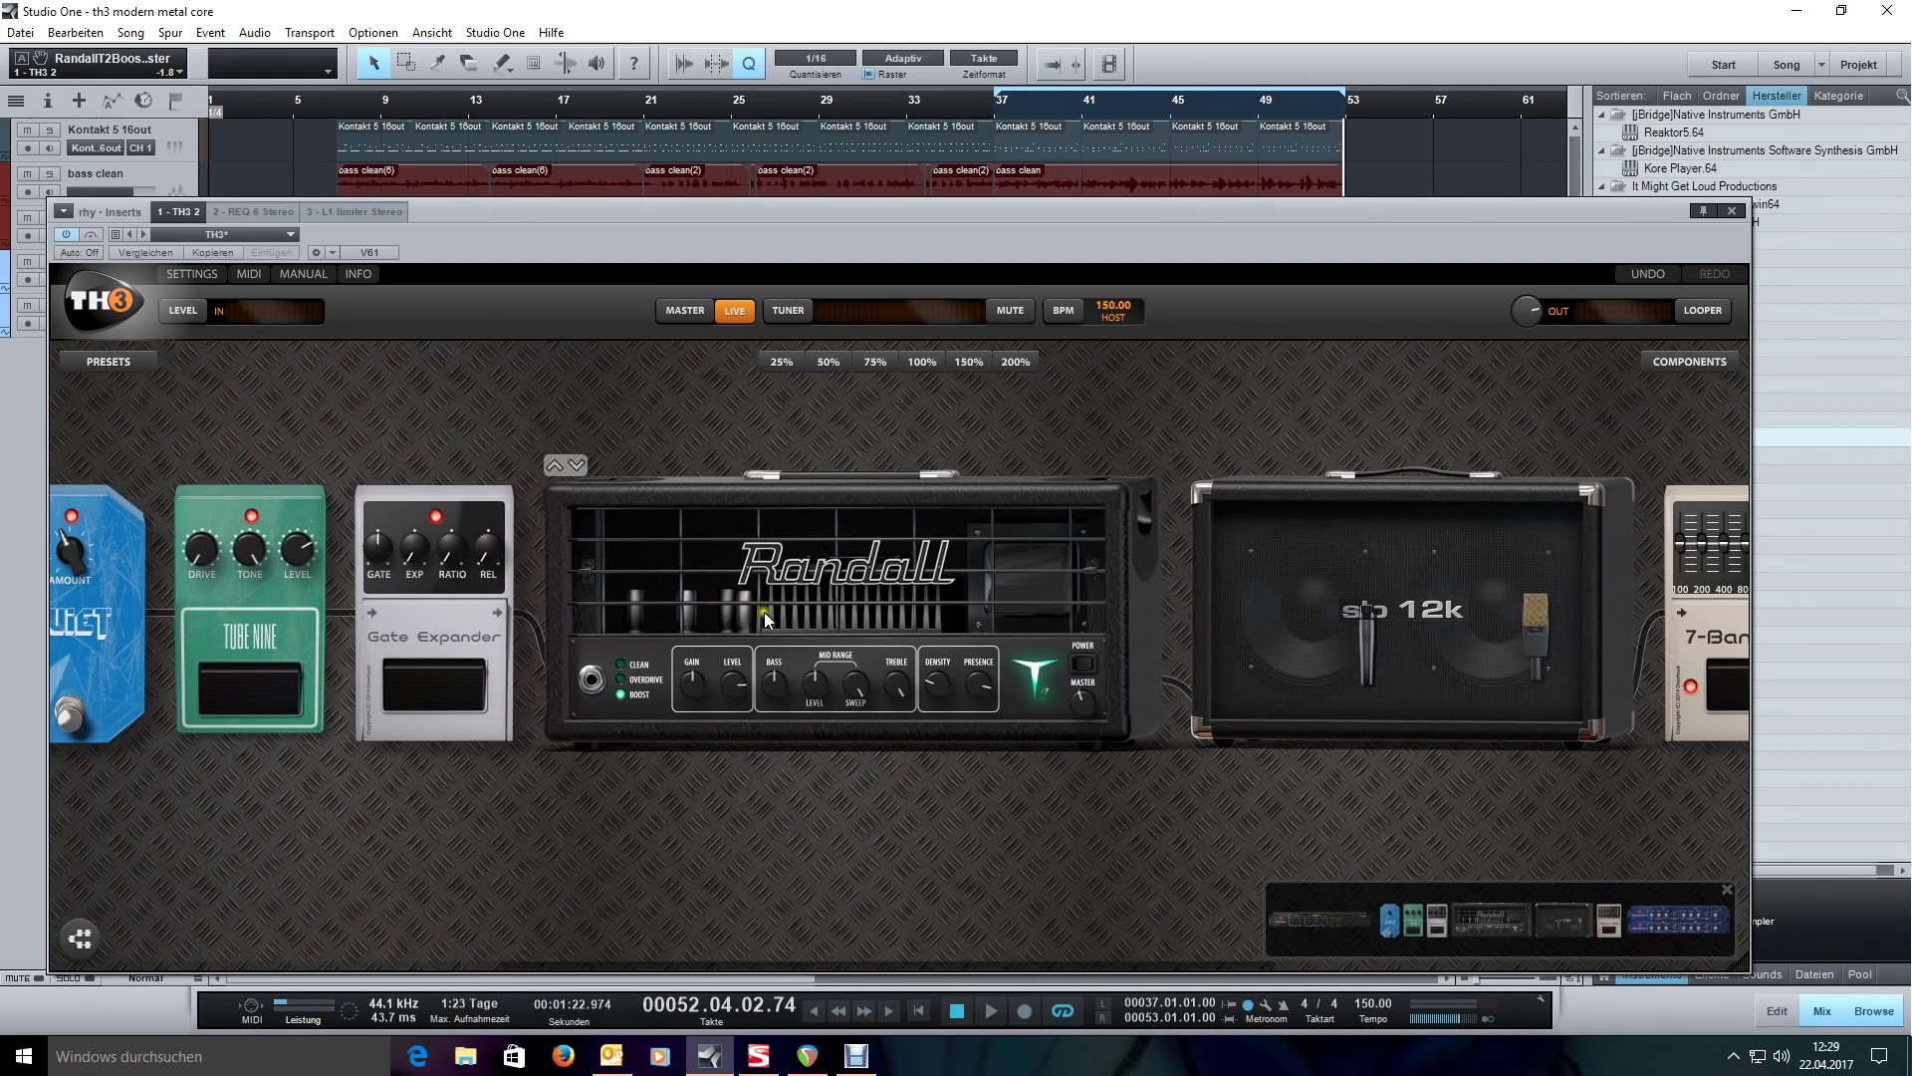
pyautogui.moveTo(881, 415); pyautogui.dragTo(859, 428)
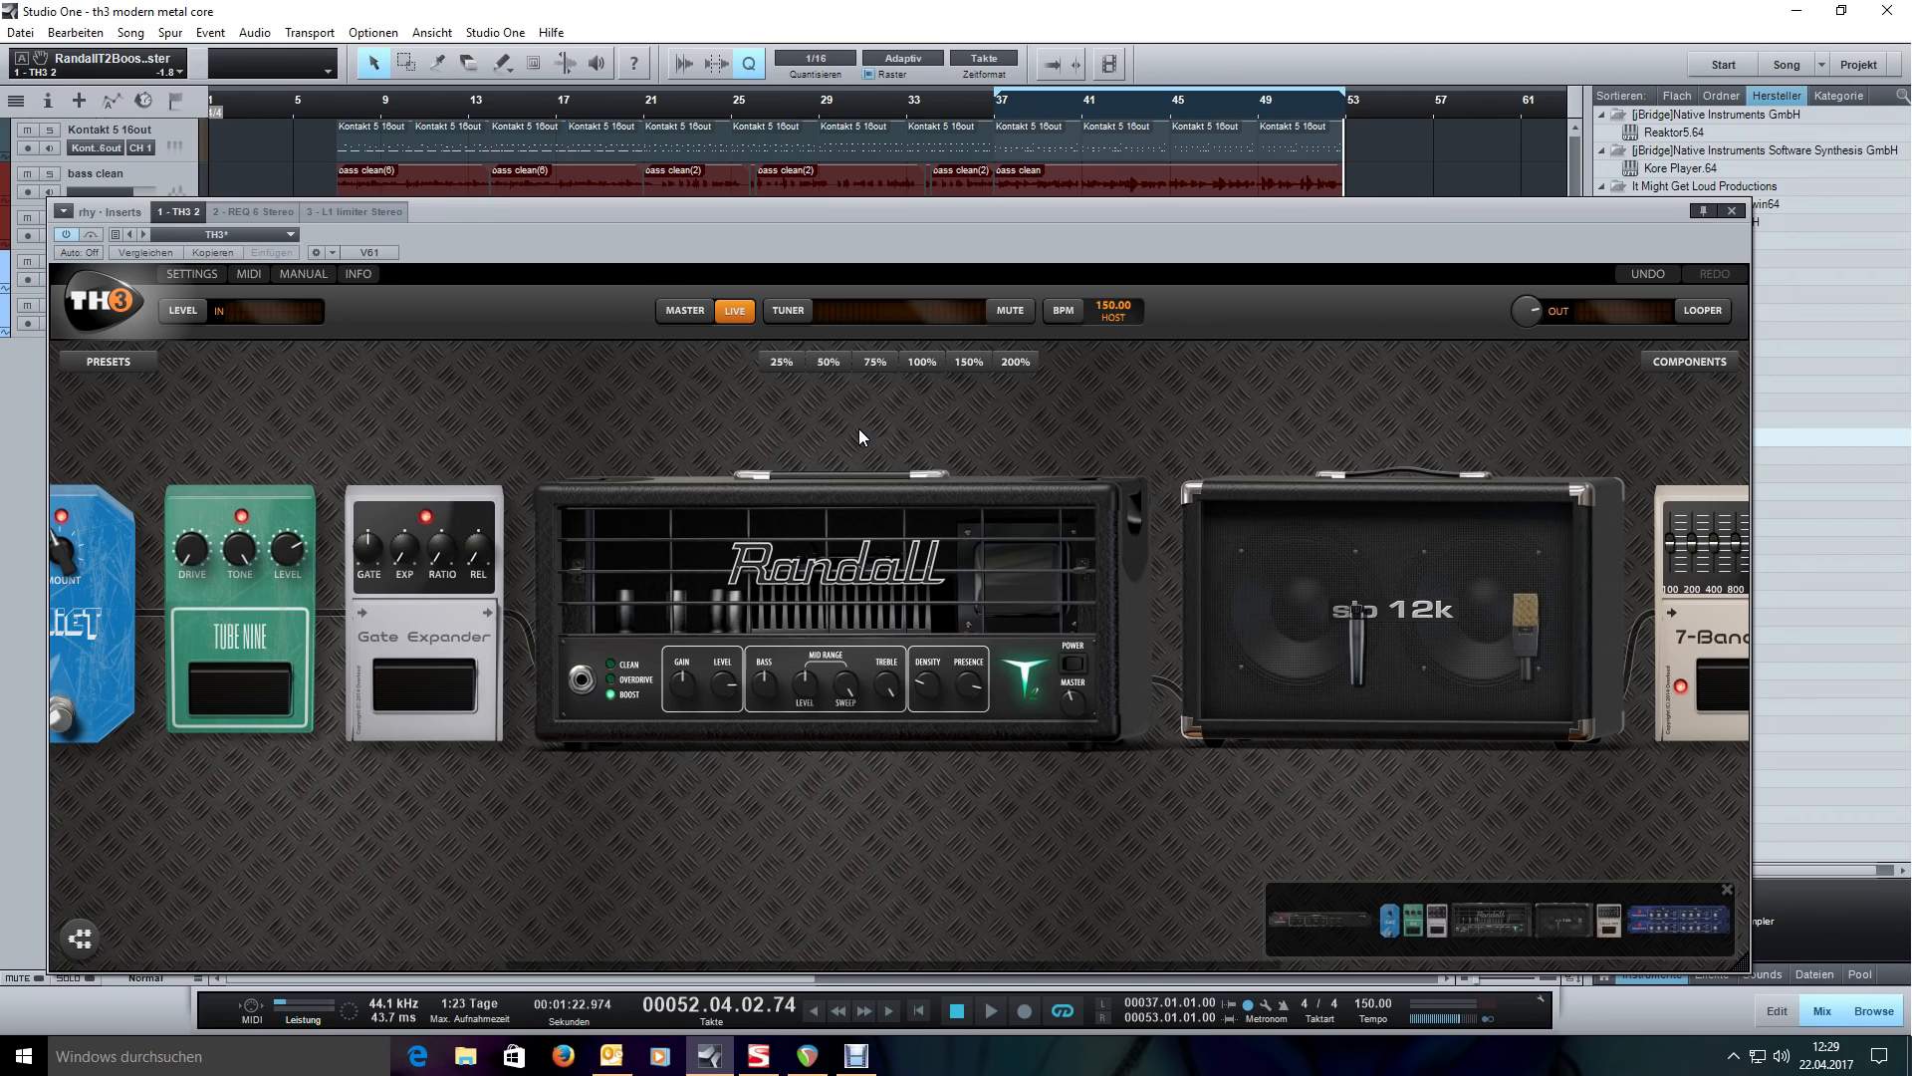
pyautogui.moveTo(859, 430); pyautogui.dragTo(834, 426)
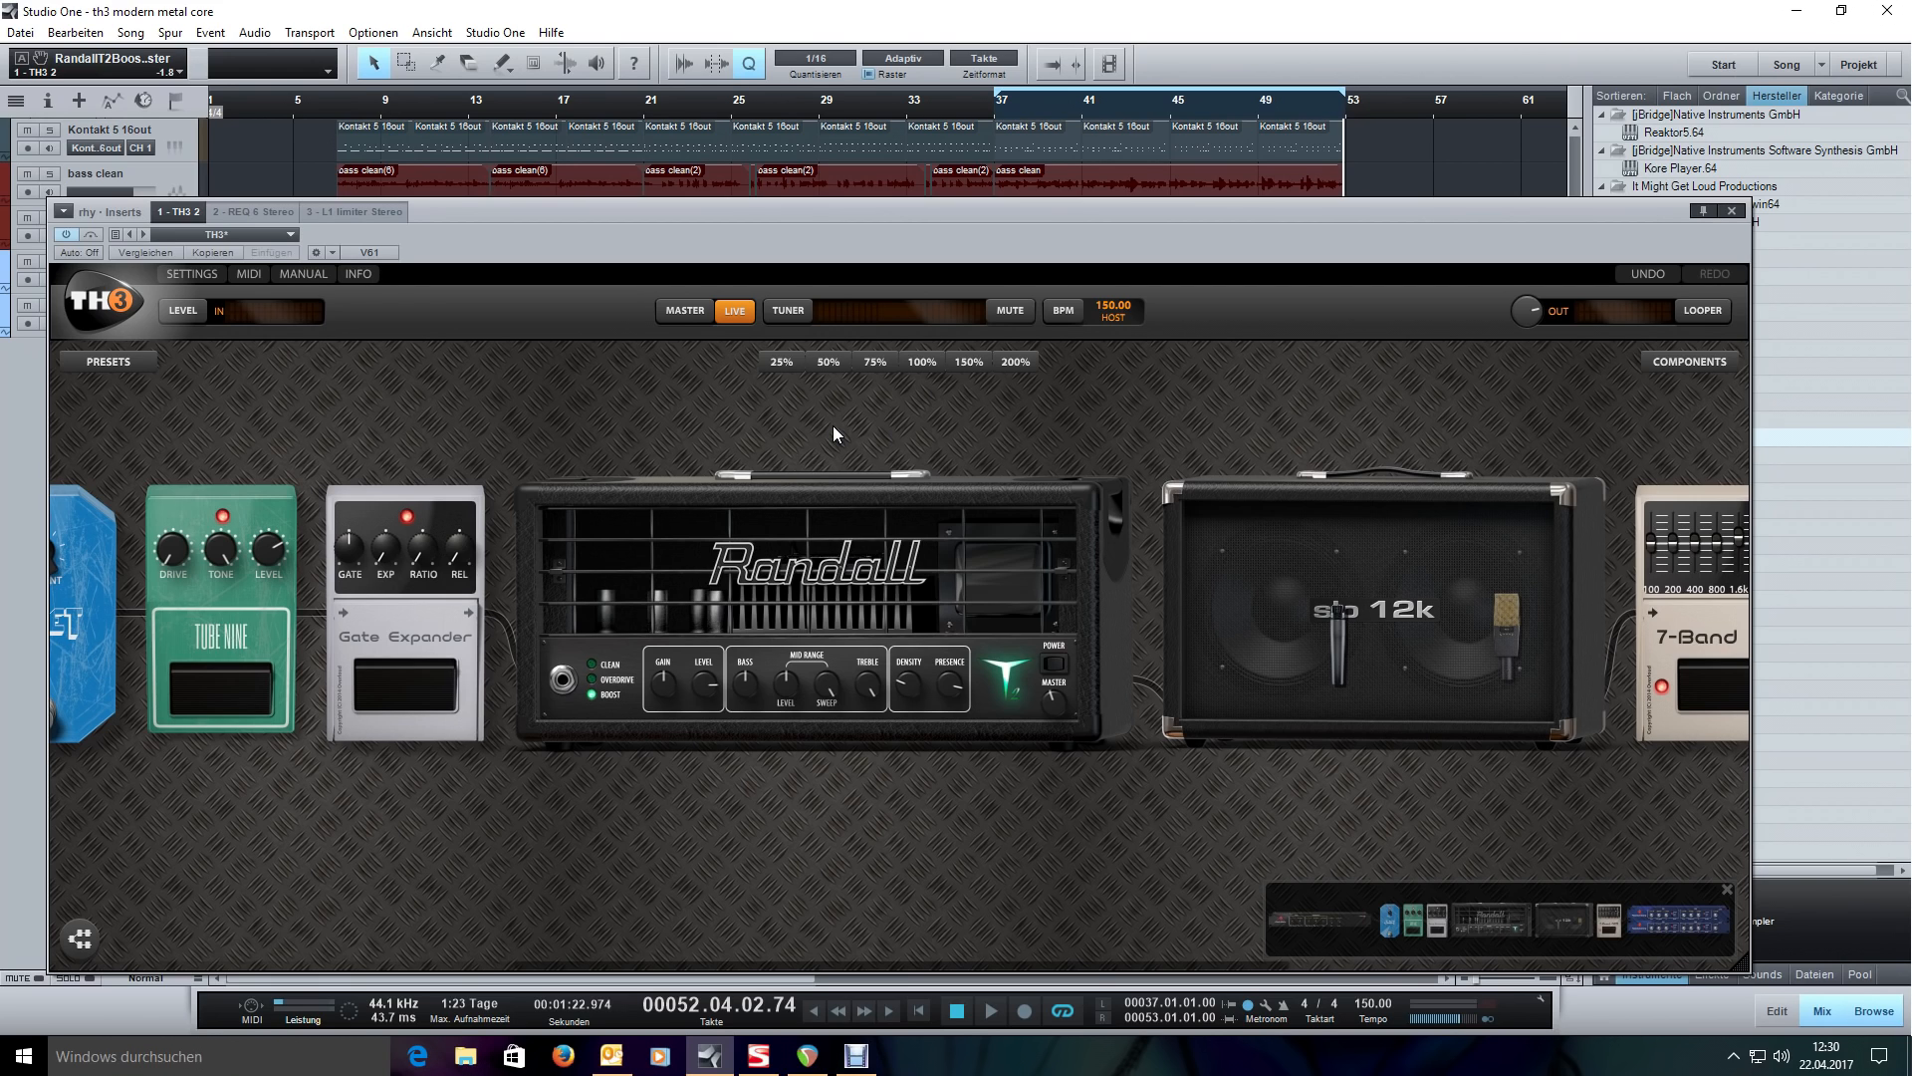
pyautogui.moveTo(832, 426); pyautogui.dragTo(164, 342)
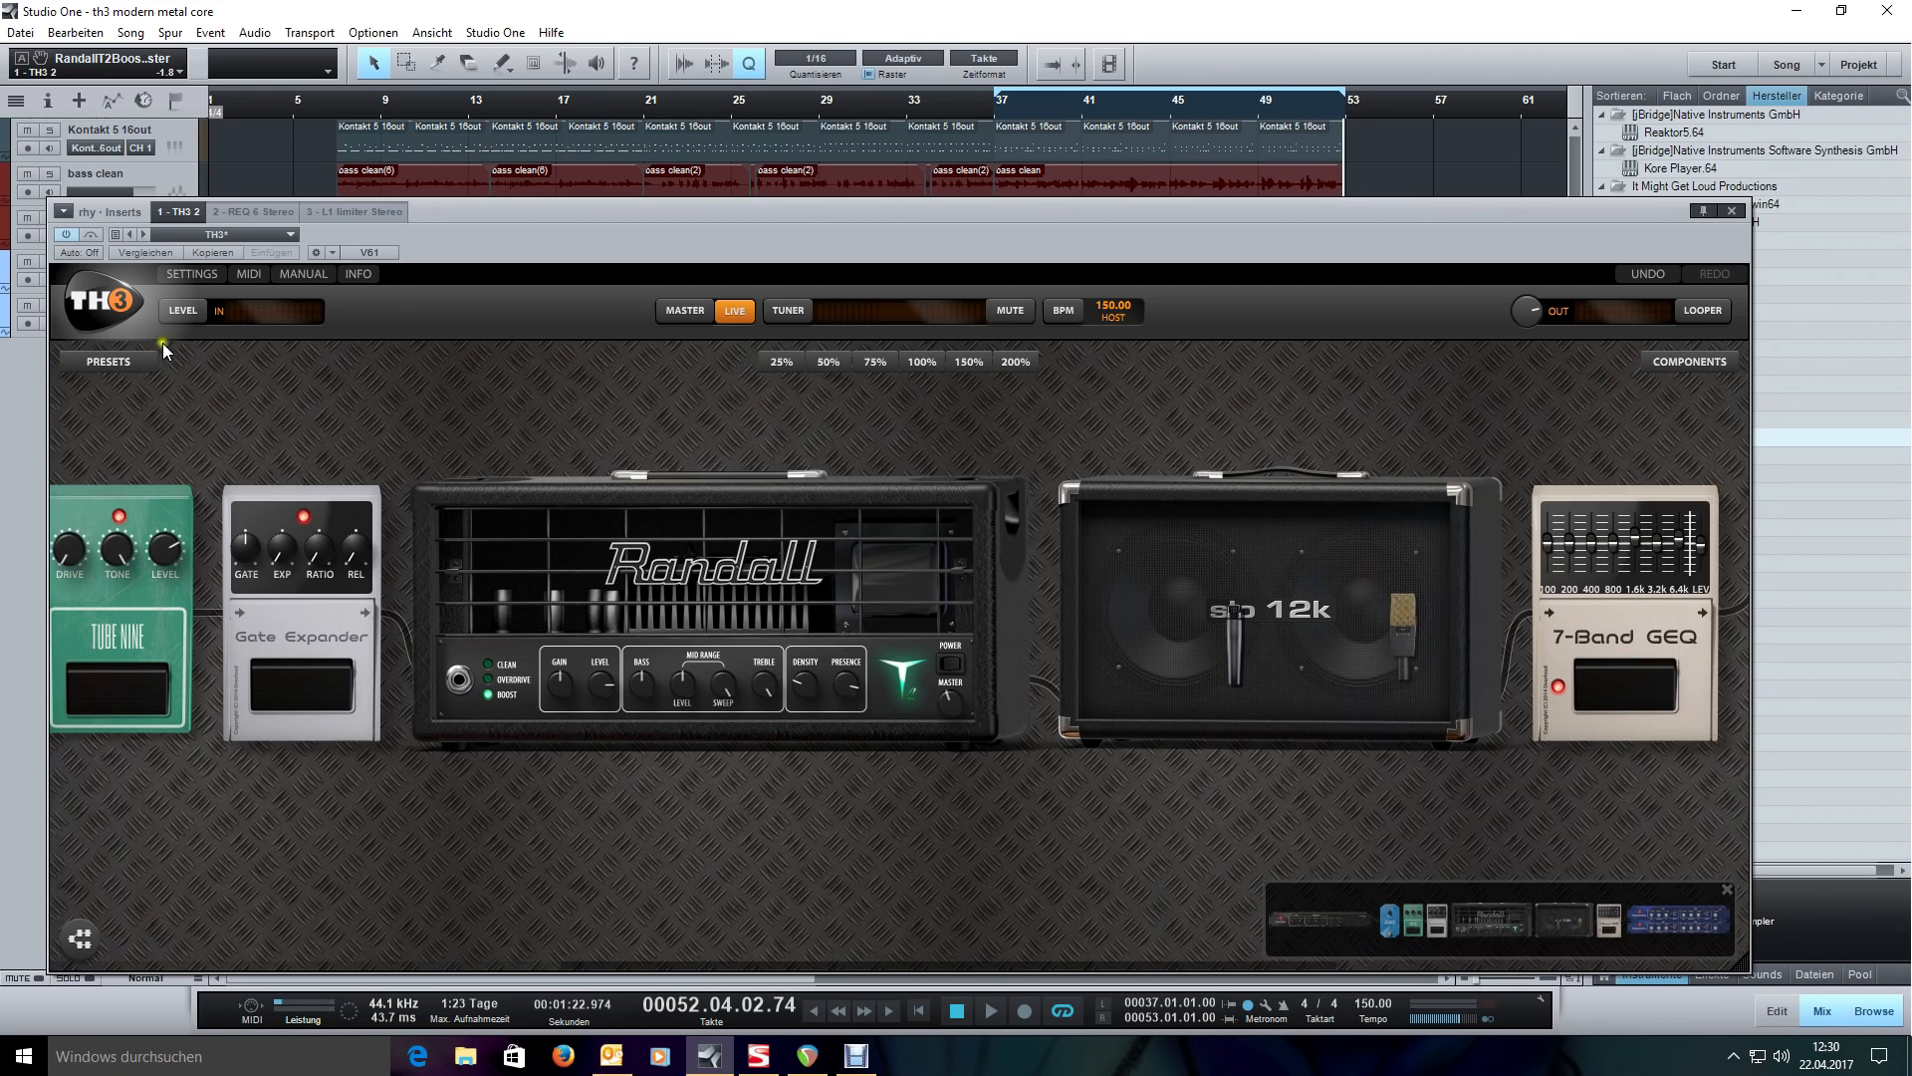
# - Load the djent preset from the first bank and switch on its Pitch Shift unit
pyautogui.click(135, 361)
pyautogui.click(145, 412)
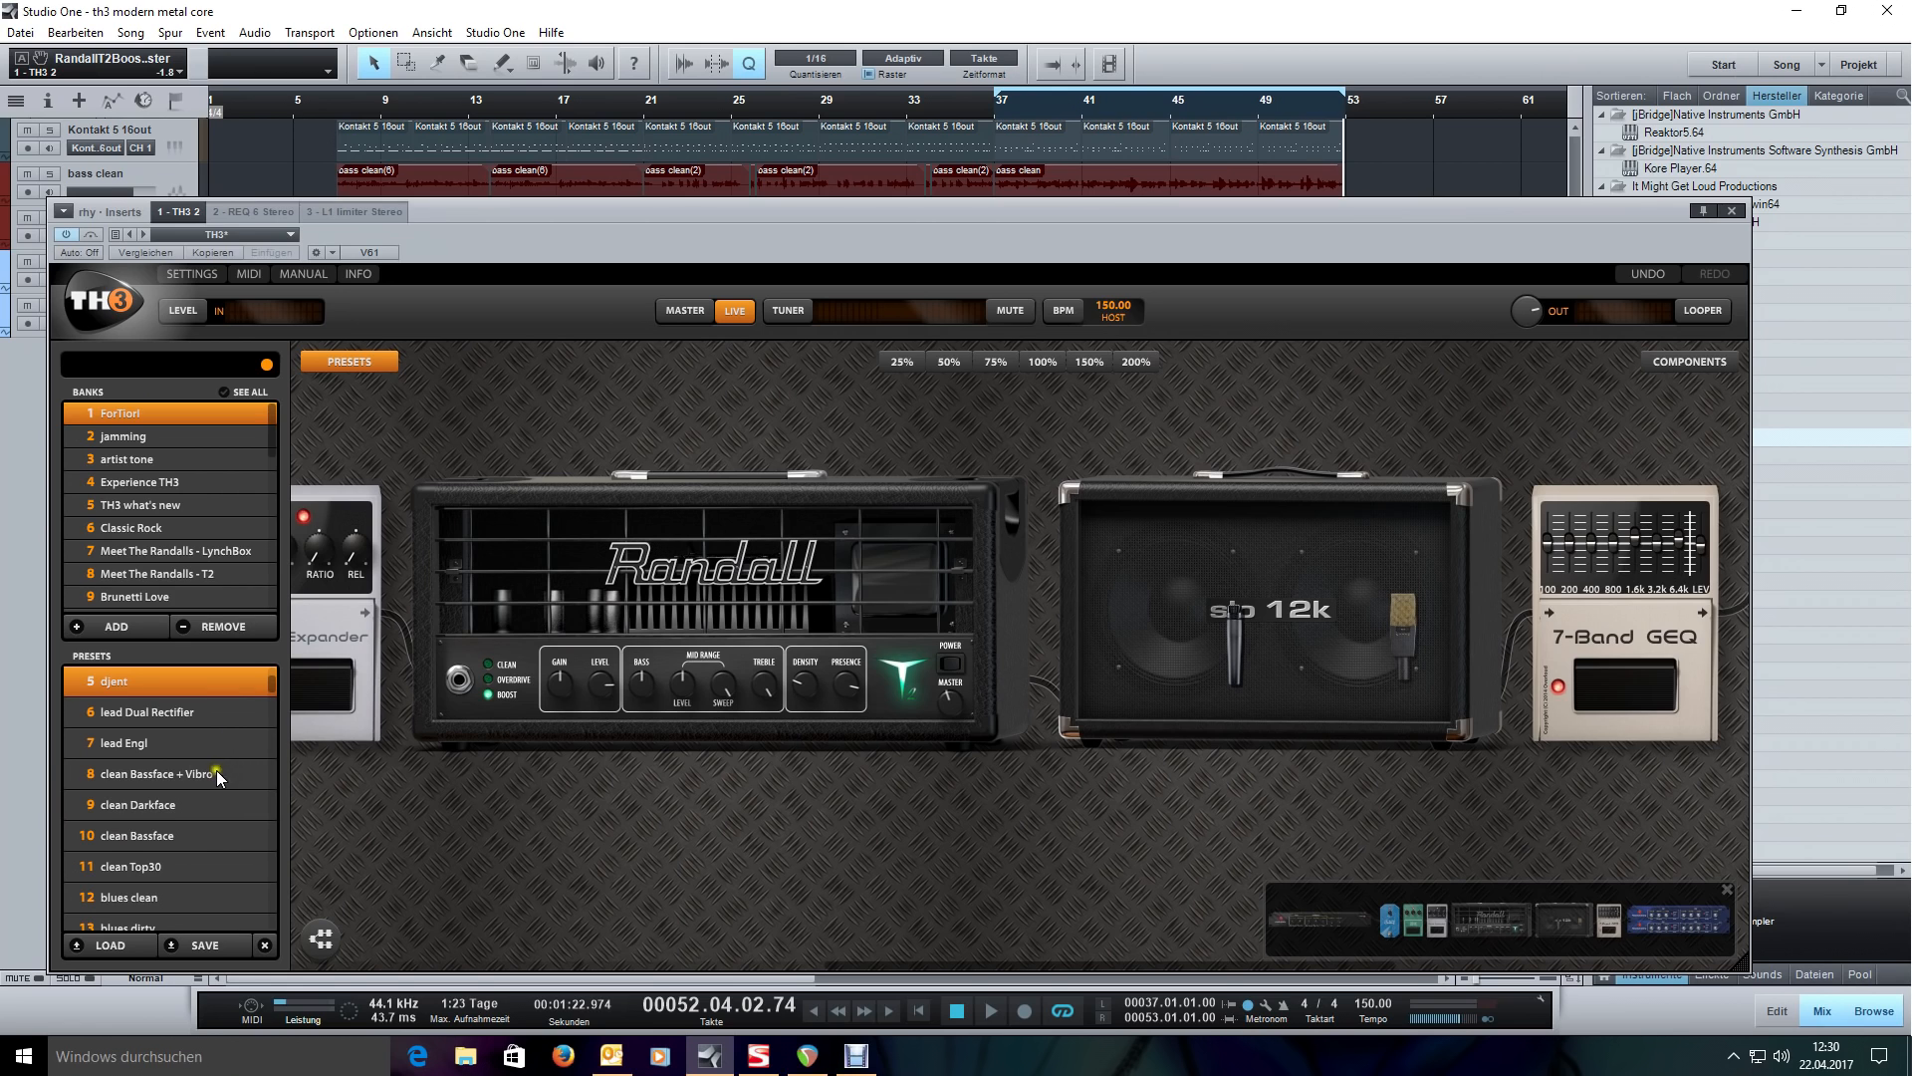
pyautogui.scroll(2, 225, 747)
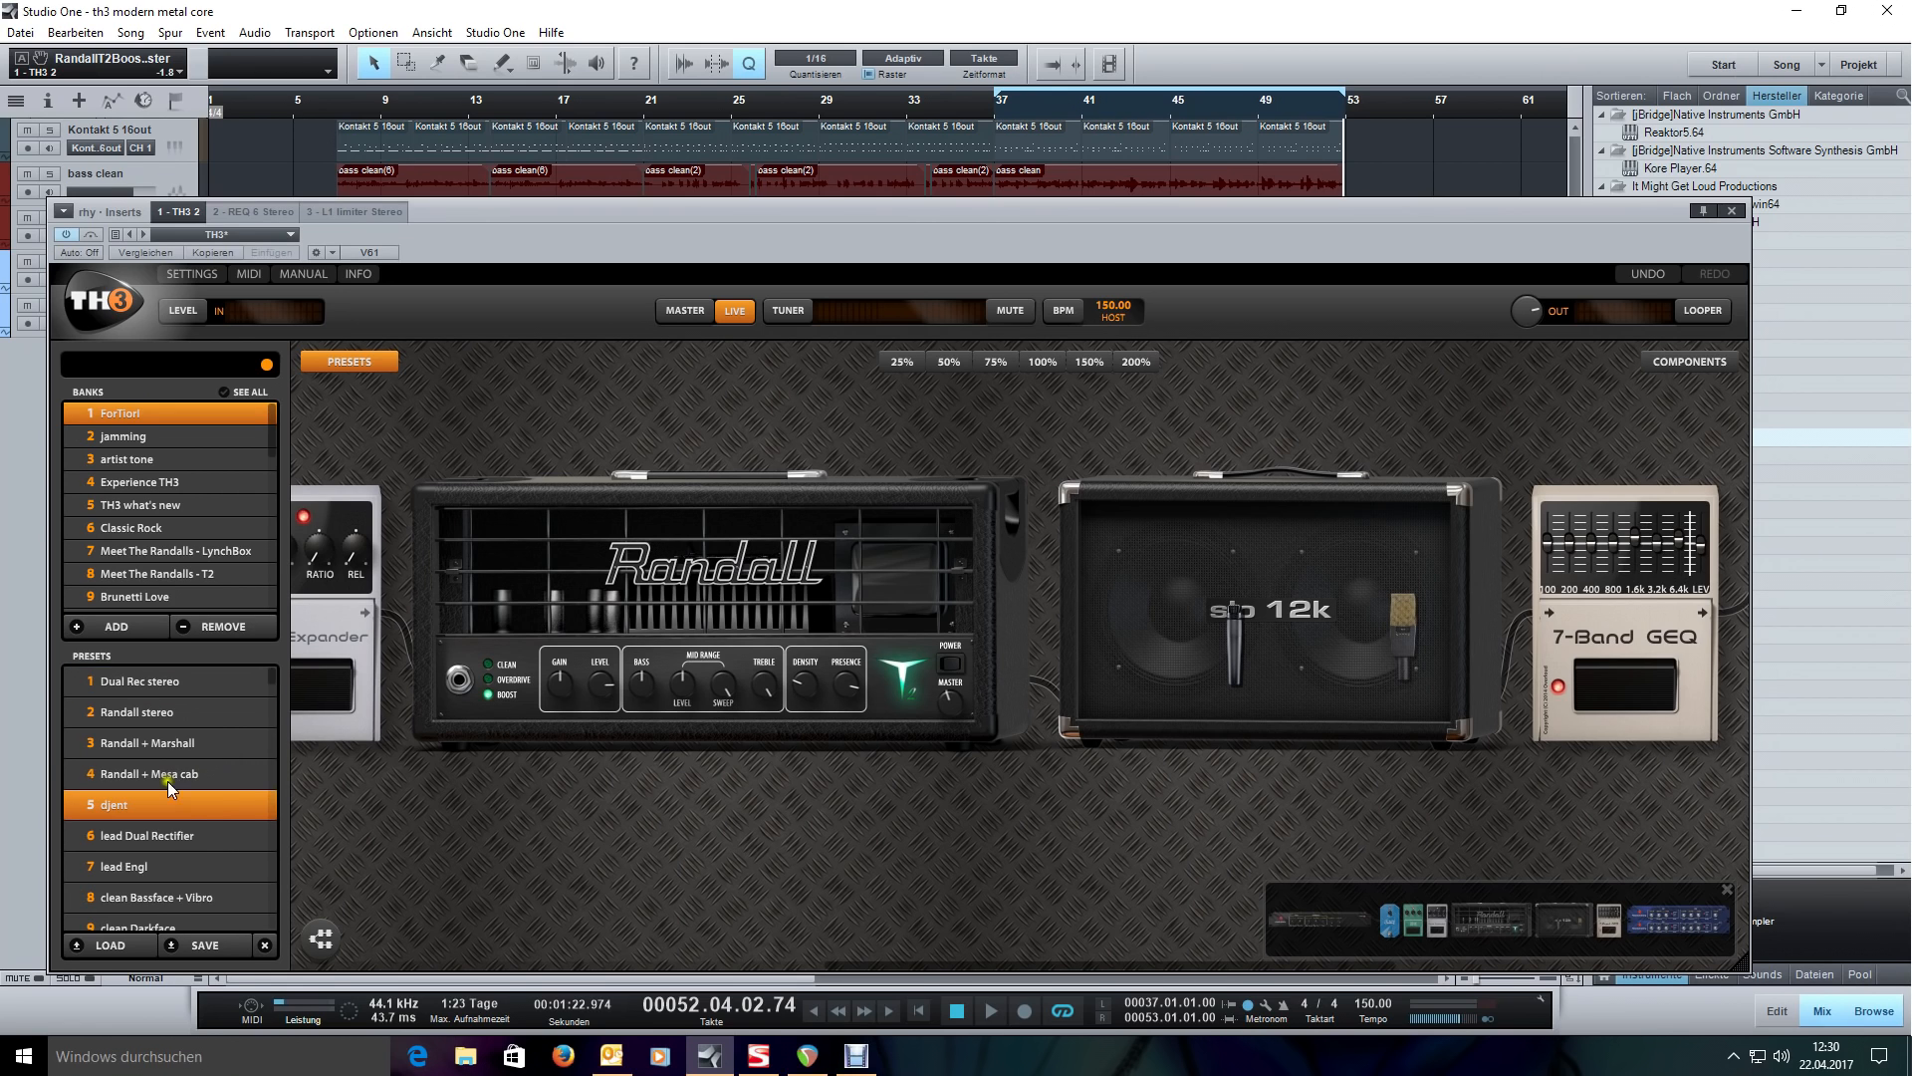
pyautogui.doubleClick(191, 796)
pyautogui.click(352, 365)
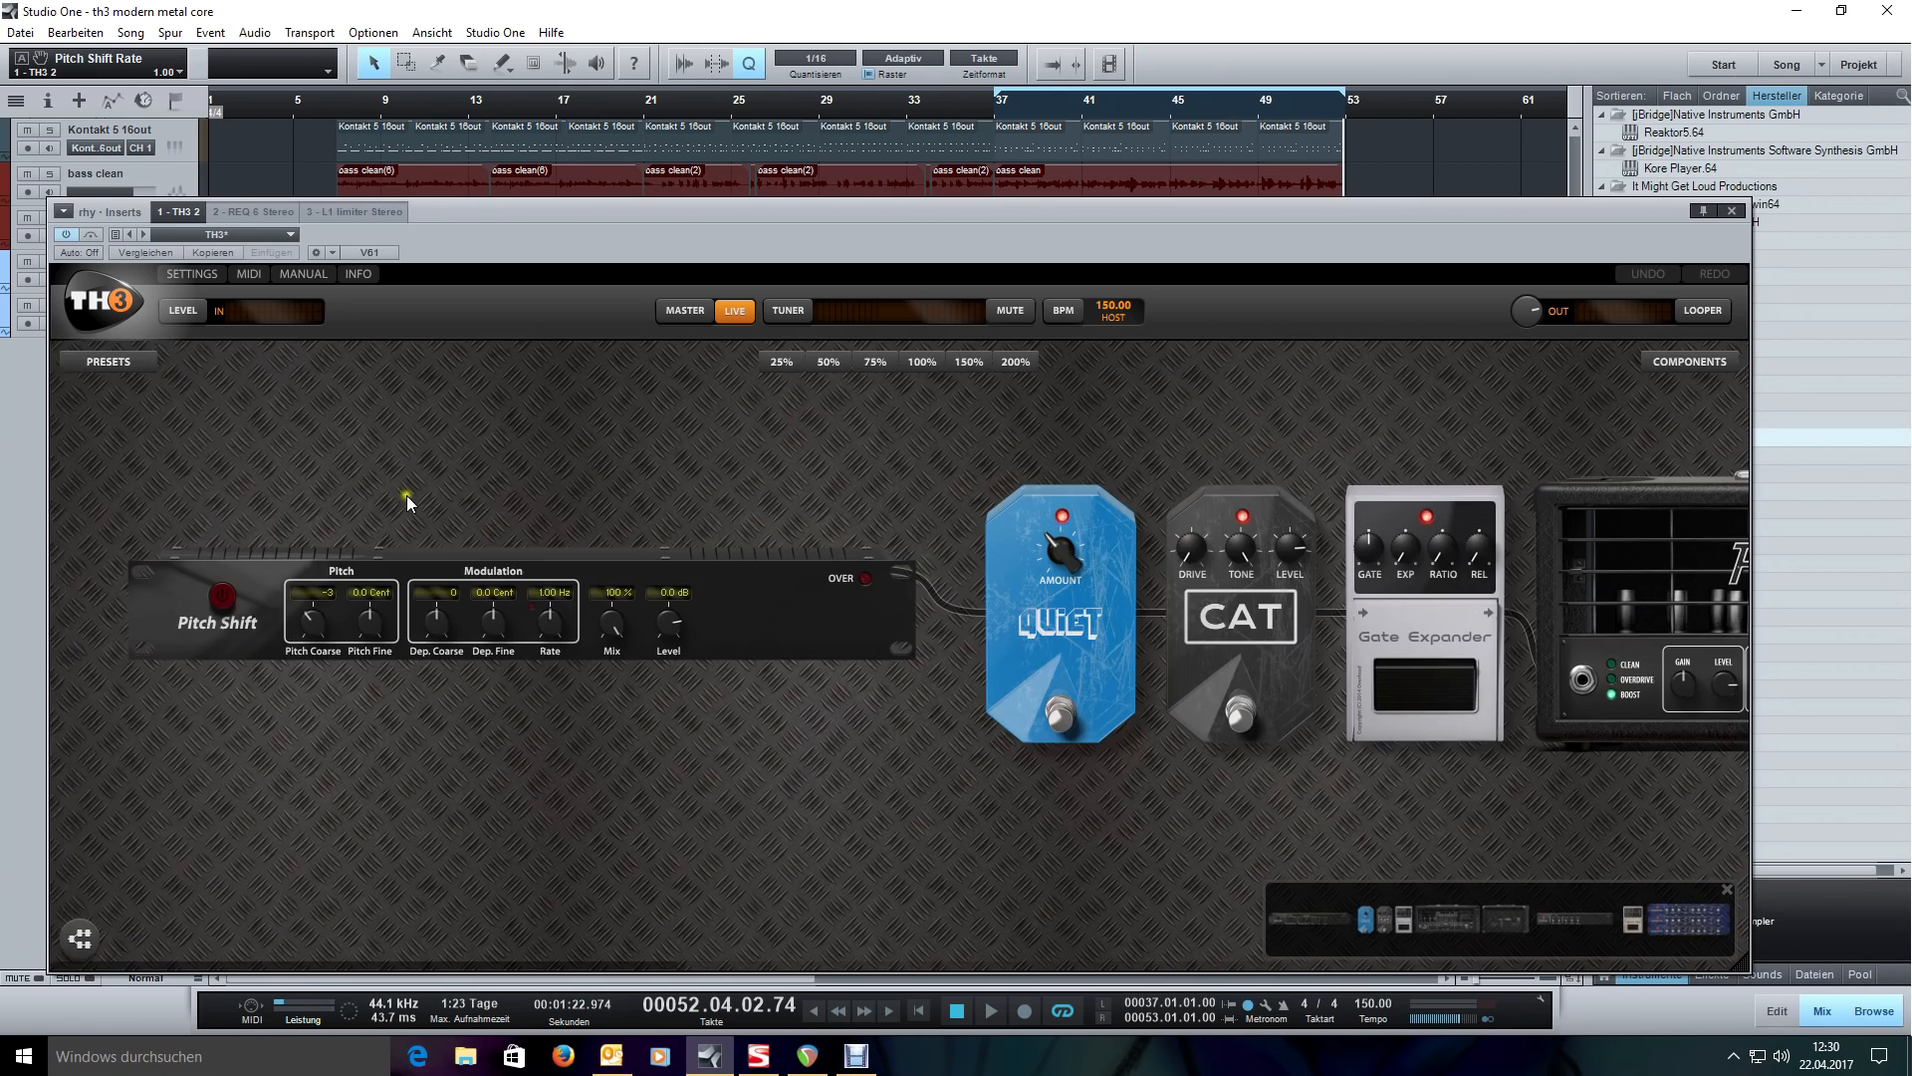
pyautogui.click(220, 598)
# - Listen to the djent preset while examining its chain from the pedals to the three Parametric EQs
pyautogui.moveTo(643, 506); pyautogui.dragTo(438, 505)
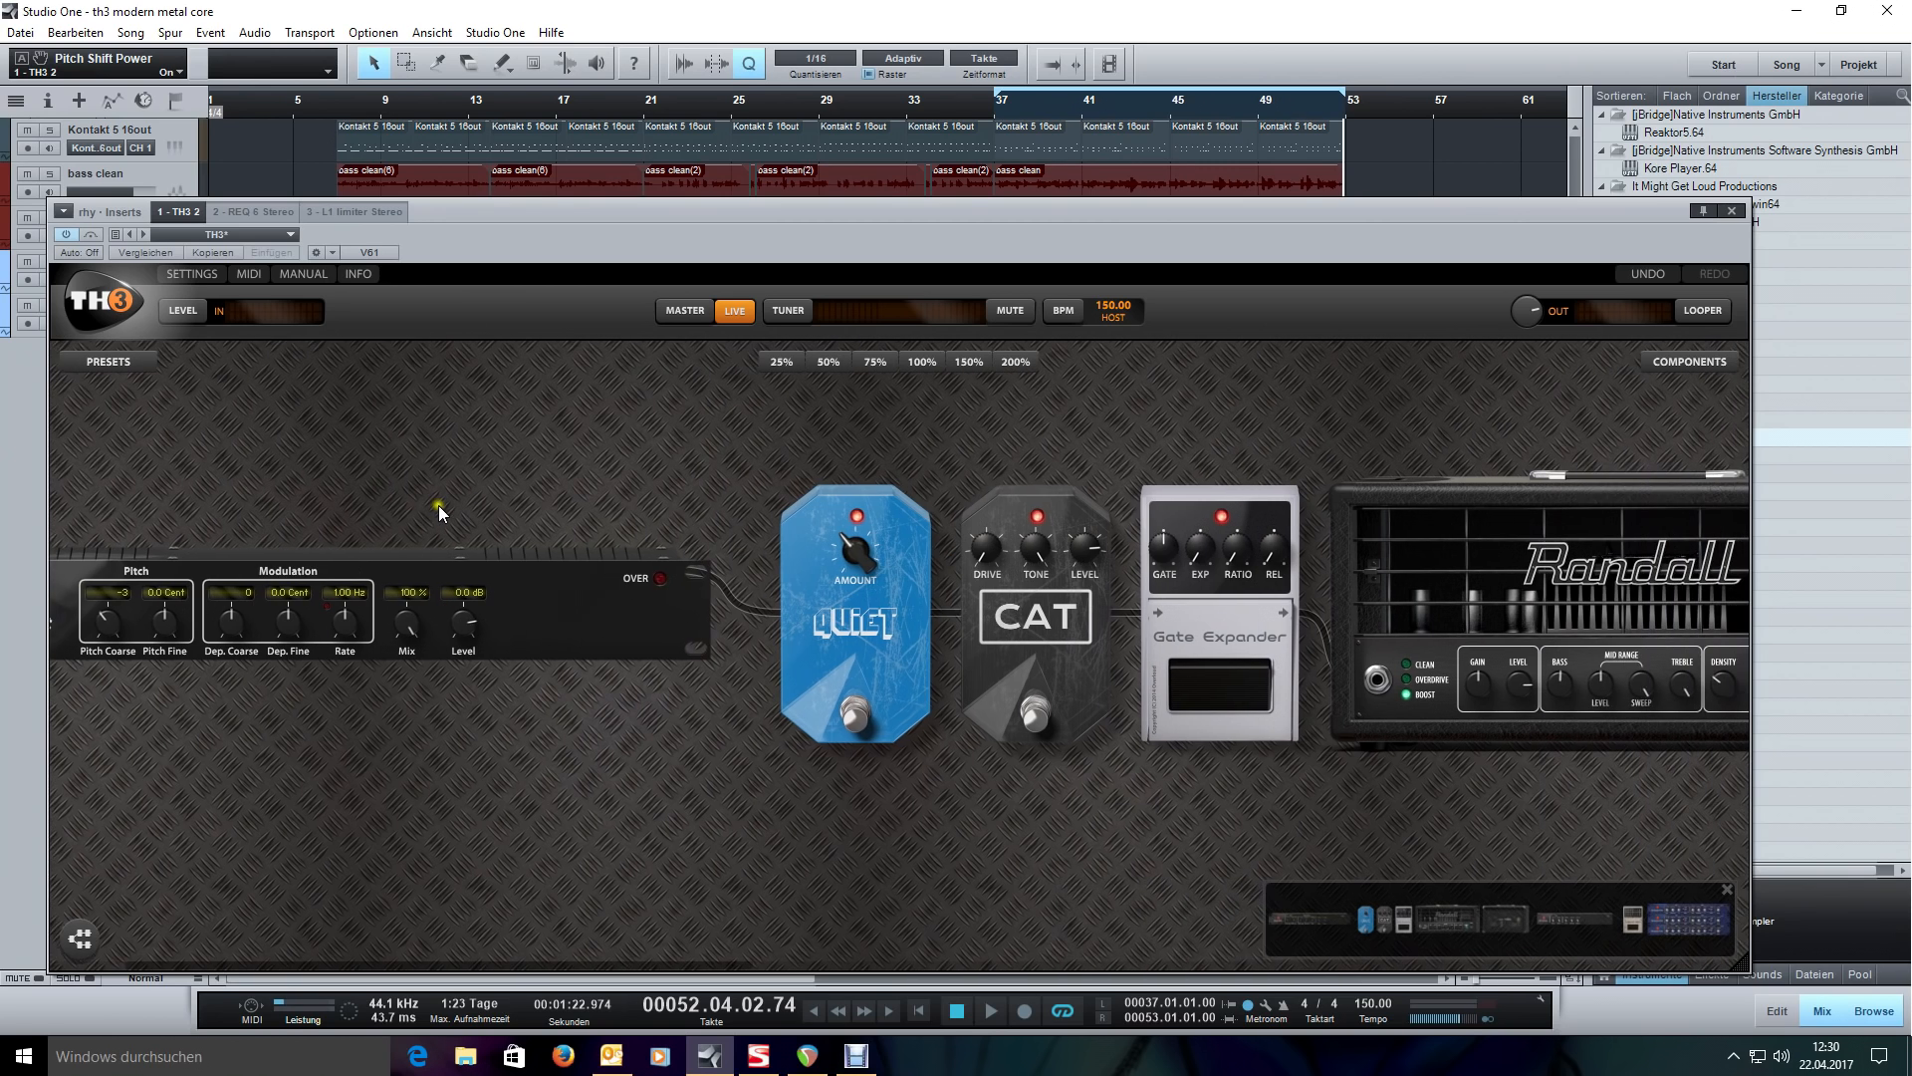
pyautogui.press('space')
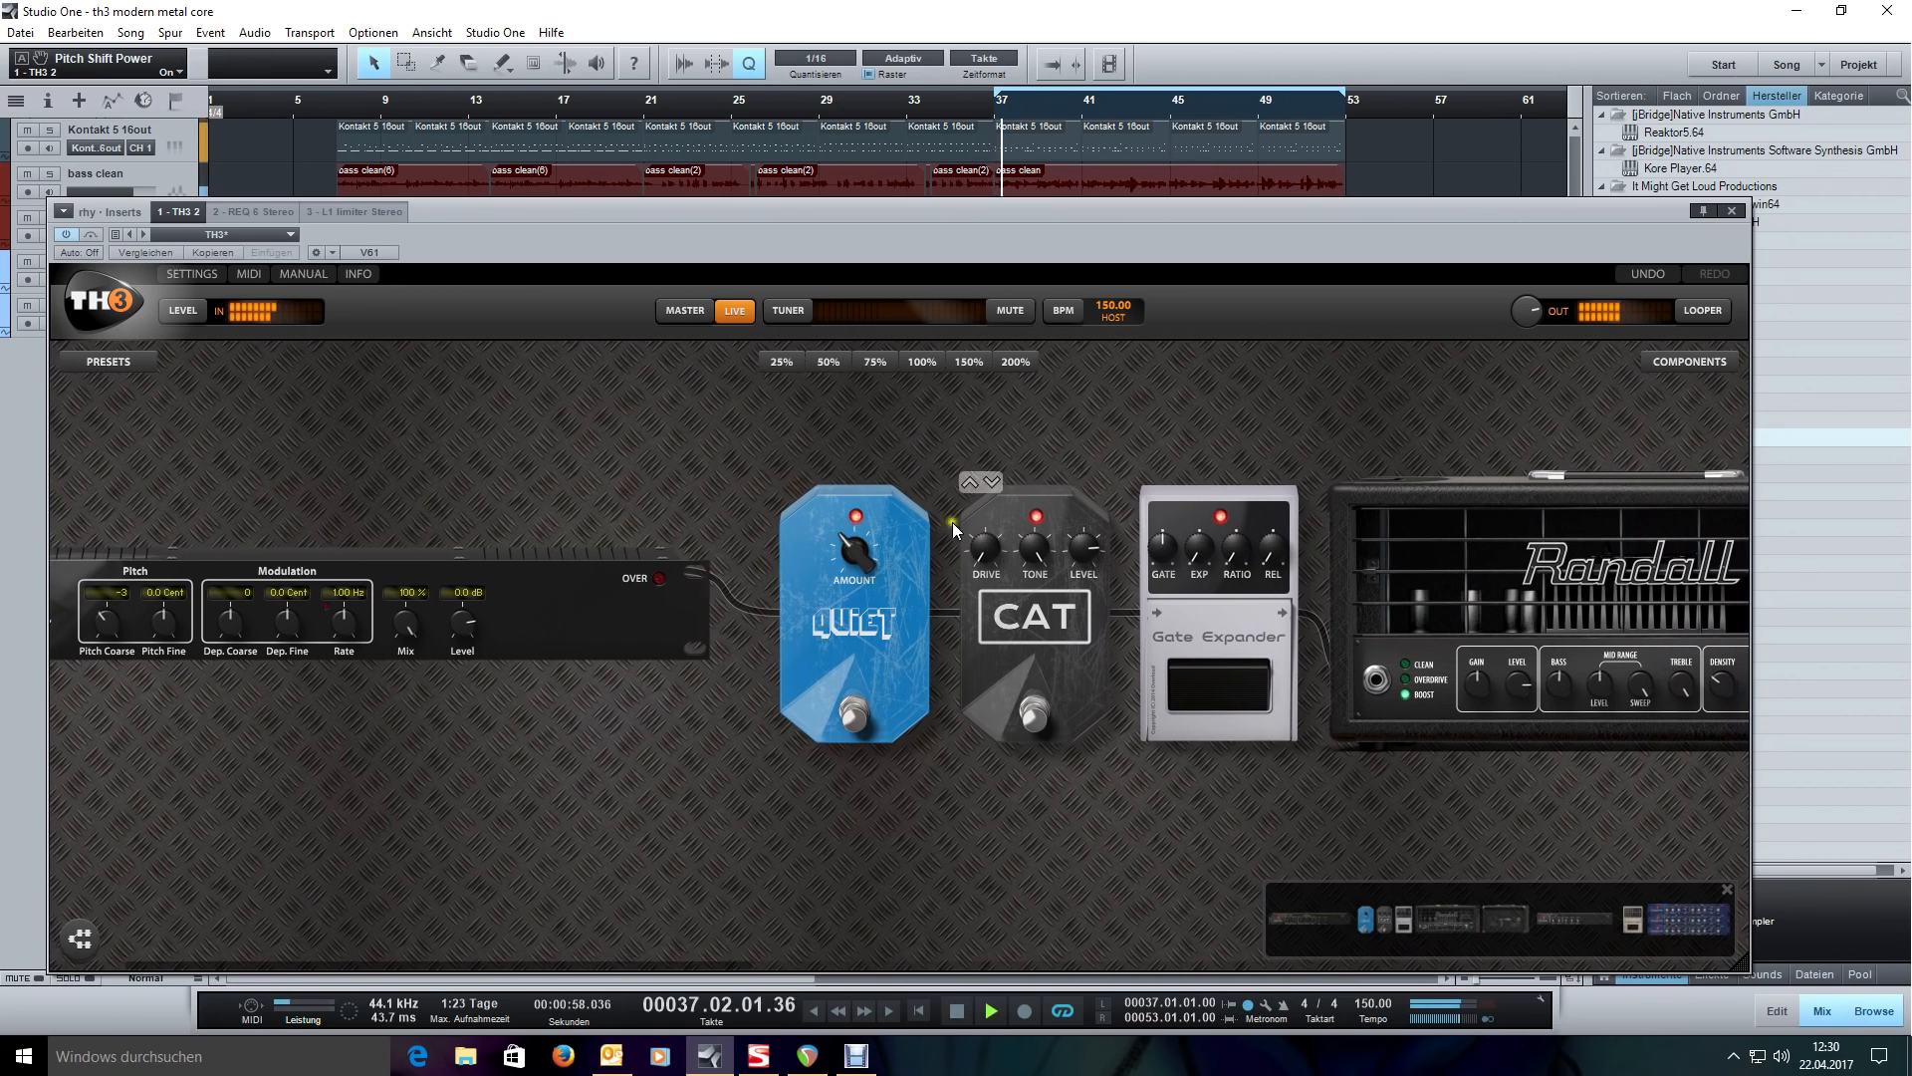
pyautogui.moveTo(1377, 419); pyautogui.dragTo(703, 406)
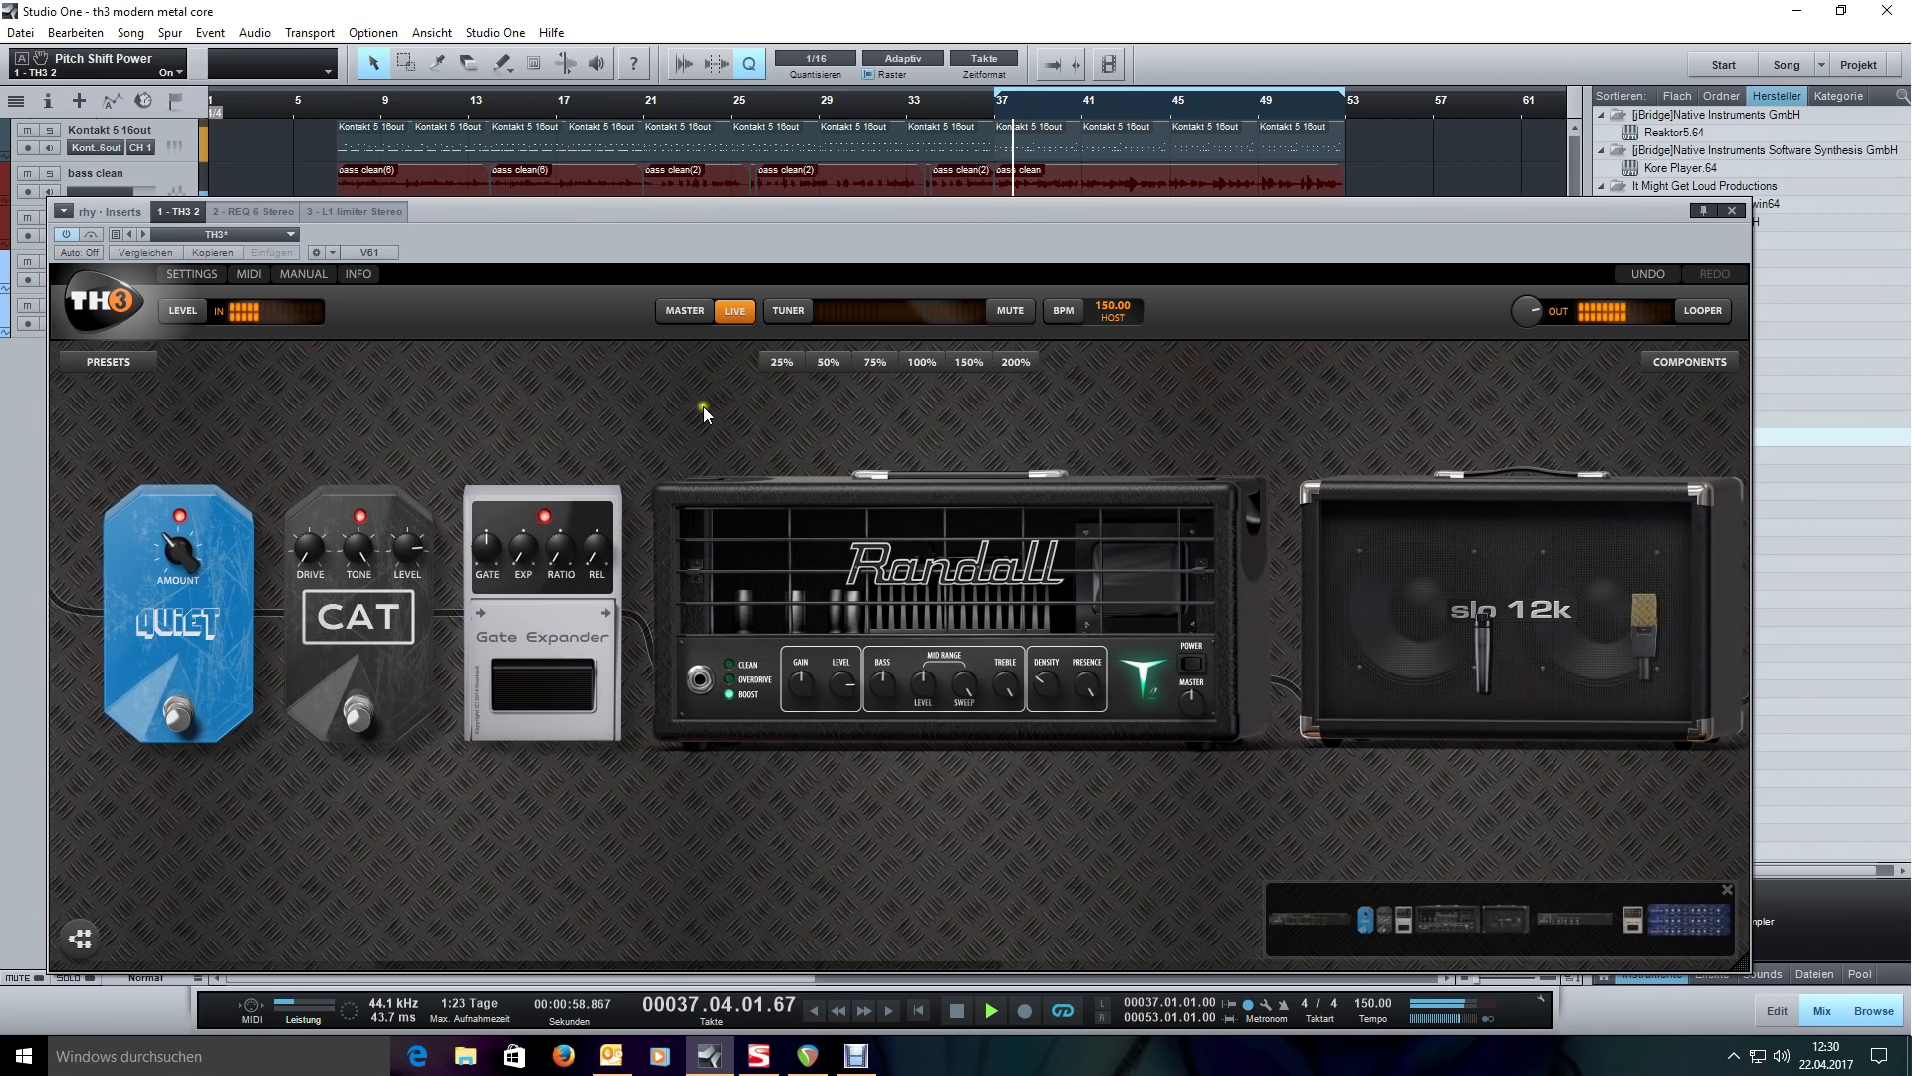
pyautogui.moveTo(1245, 407); pyautogui.dragTo(750, 402)
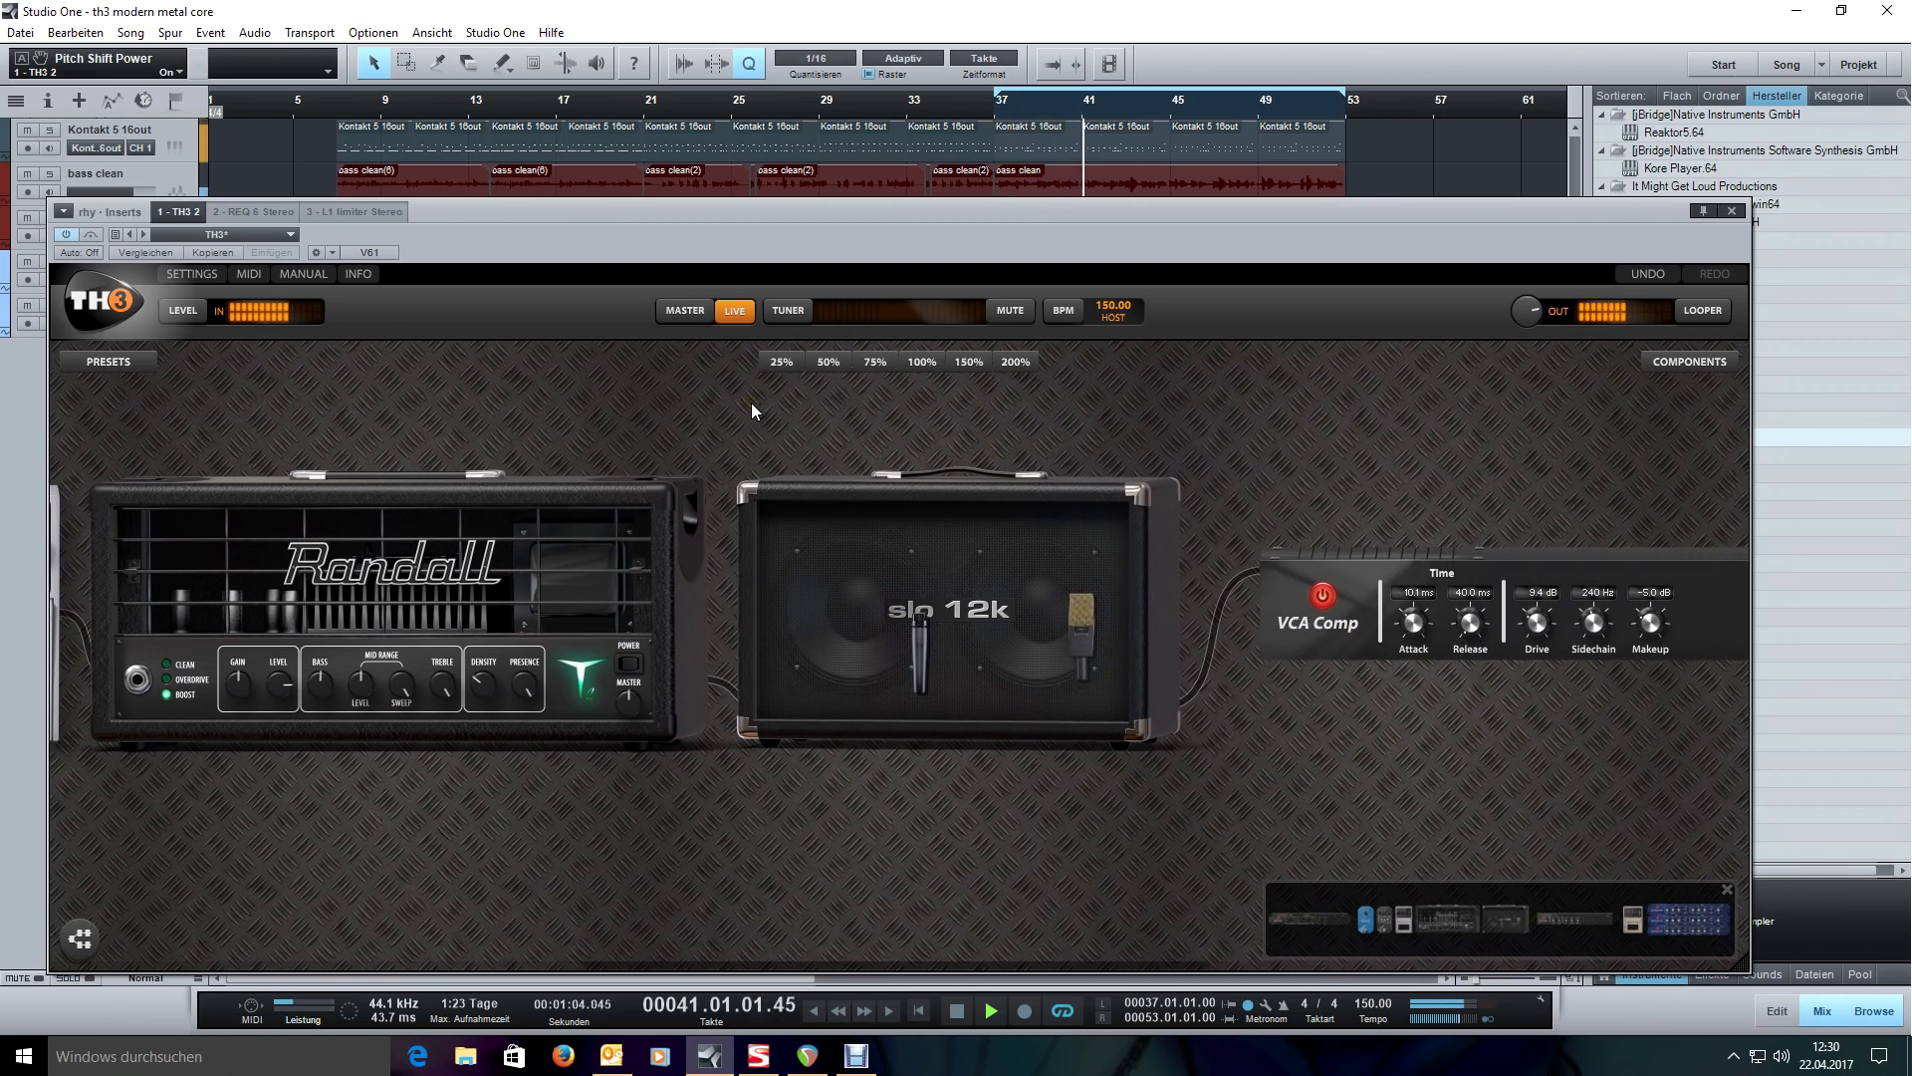
pyautogui.moveTo(1313, 423); pyautogui.dragTo(760, 411)
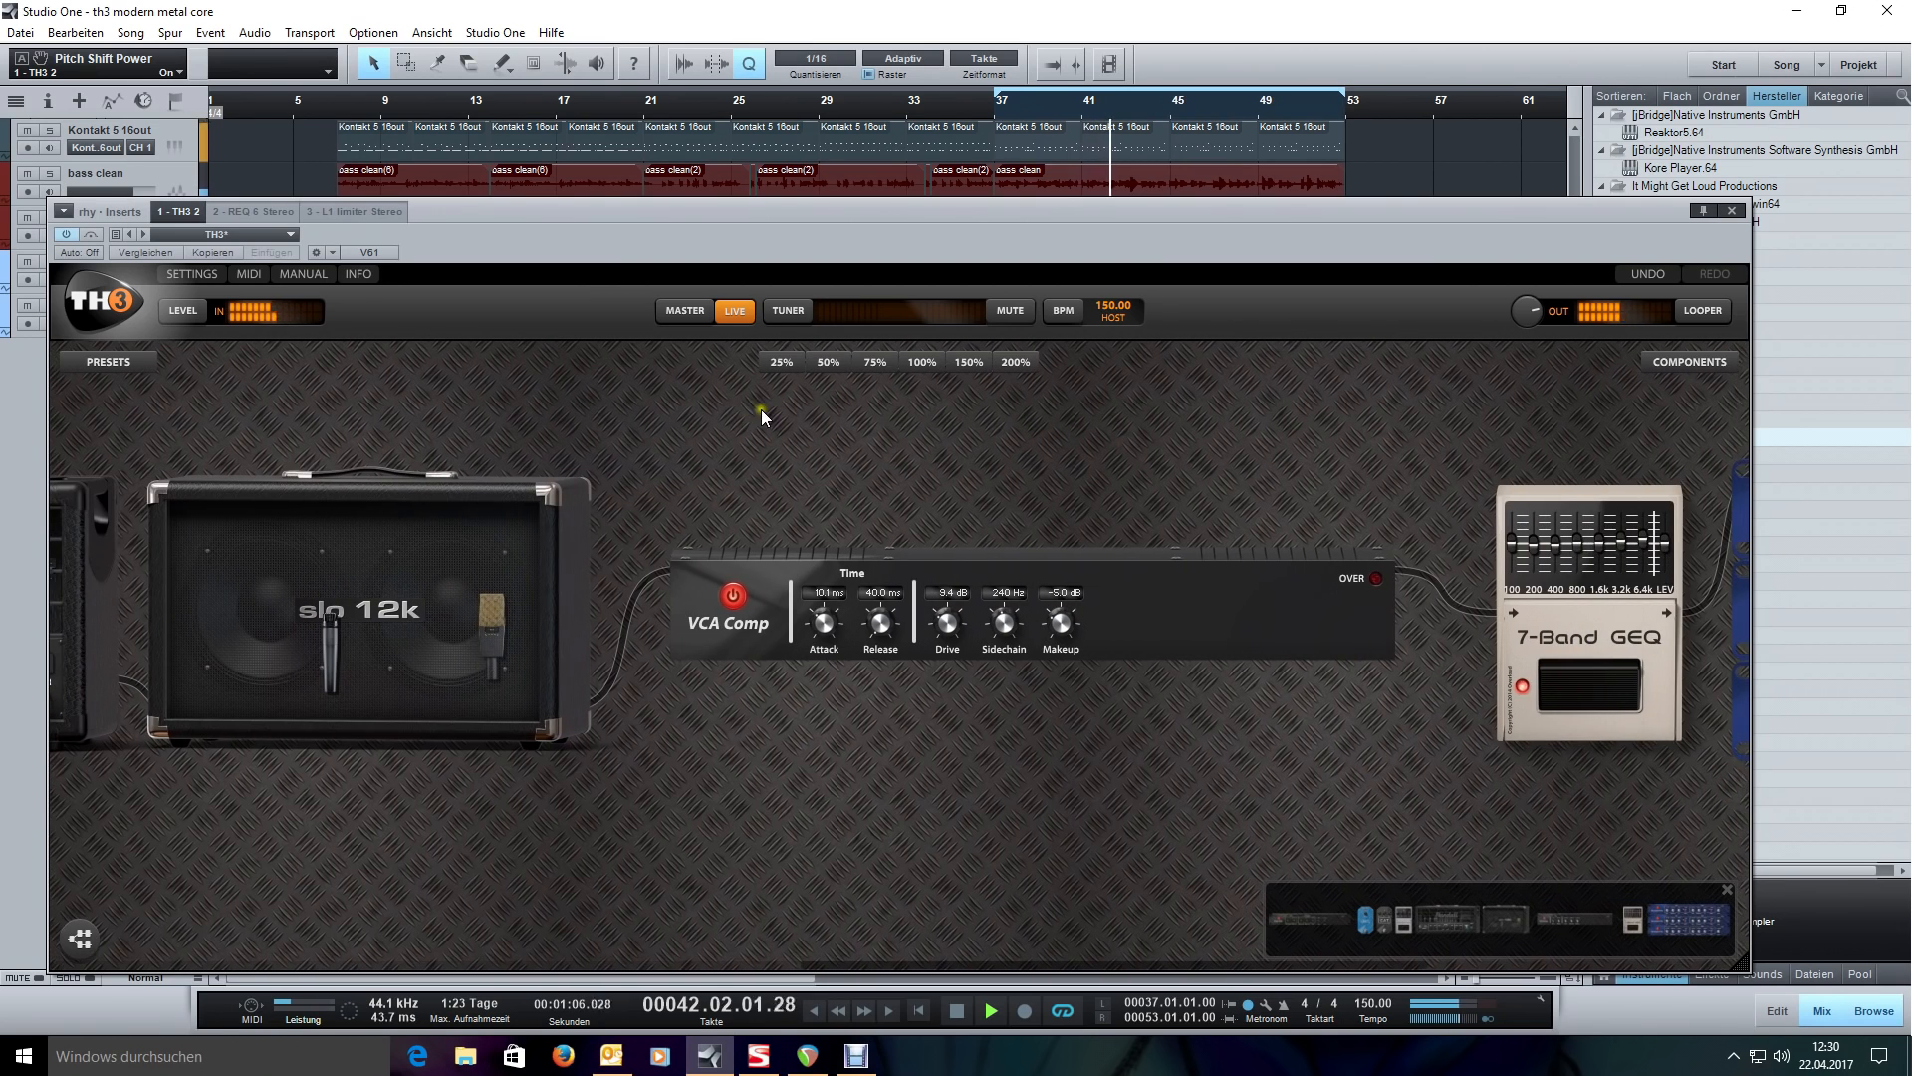
pyautogui.moveTo(1171, 462); pyautogui.dragTo(384, 476)
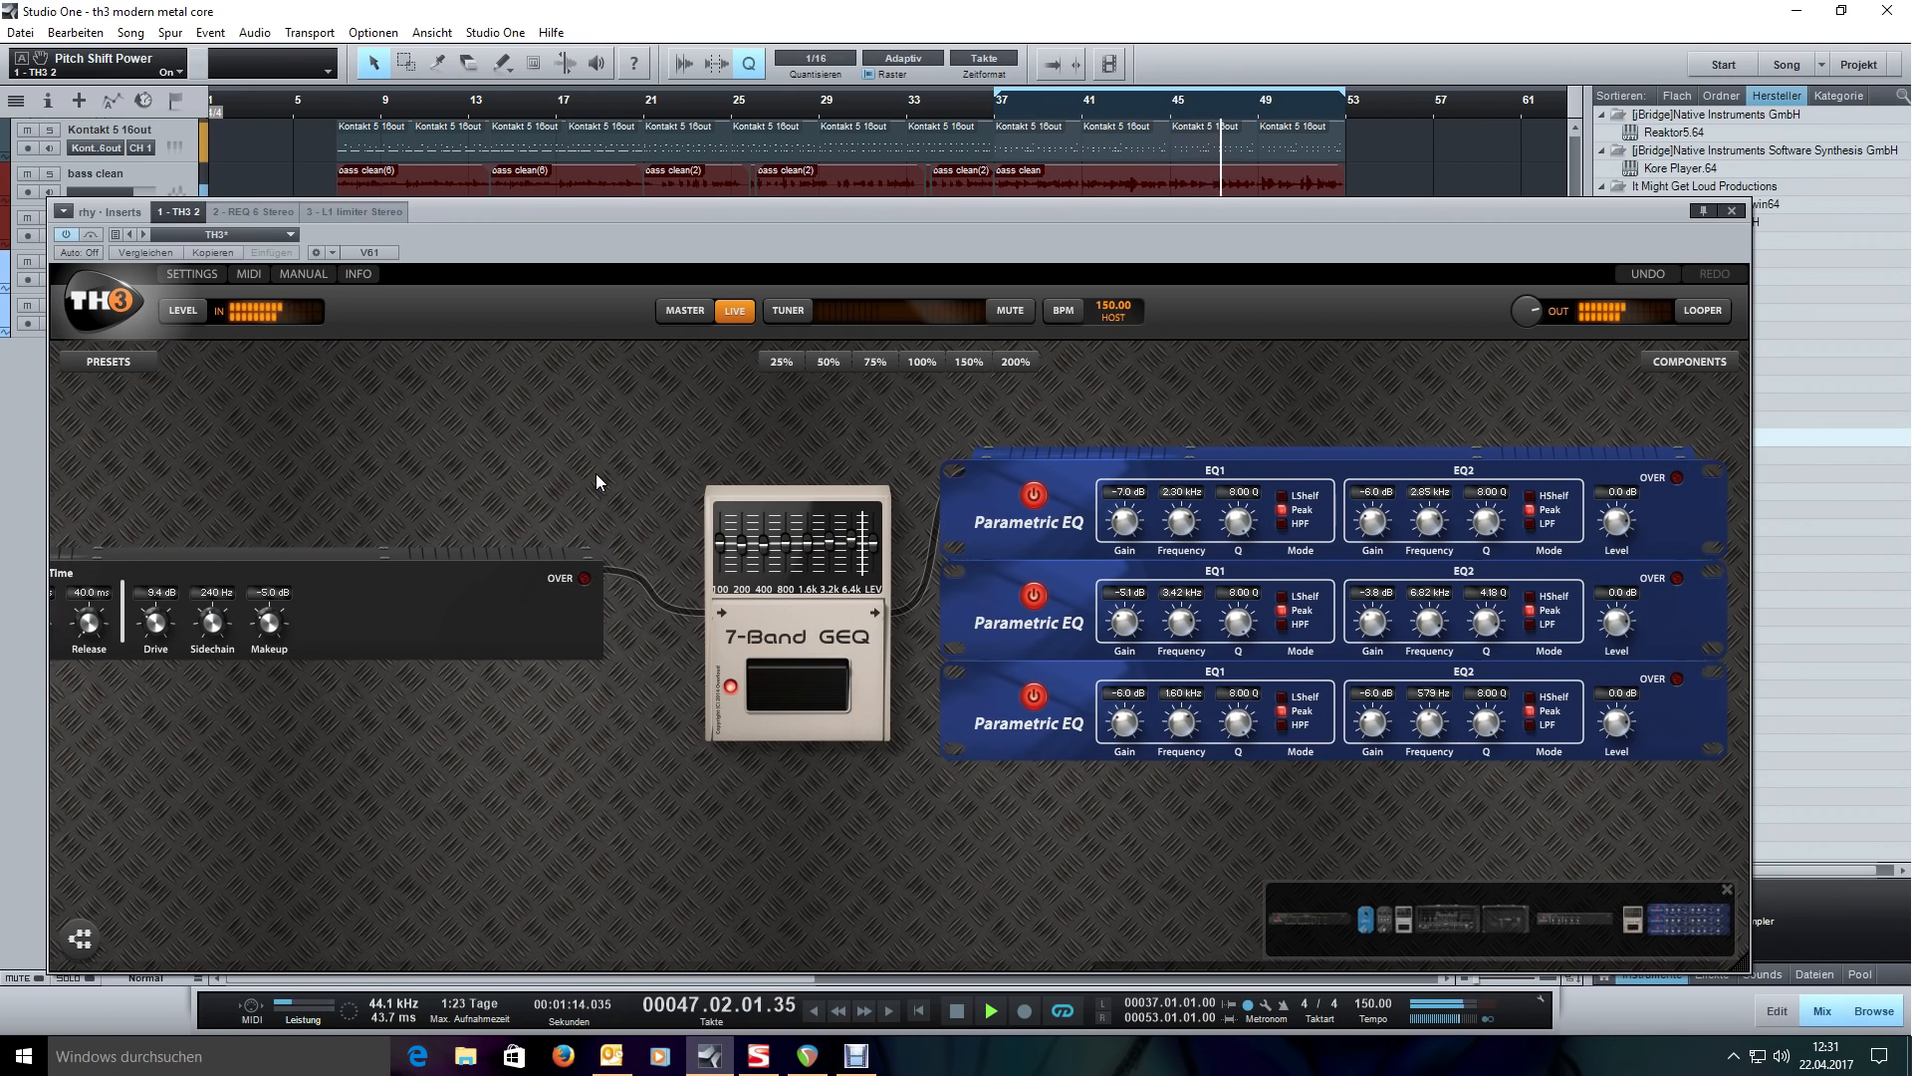
pyautogui.press('space')
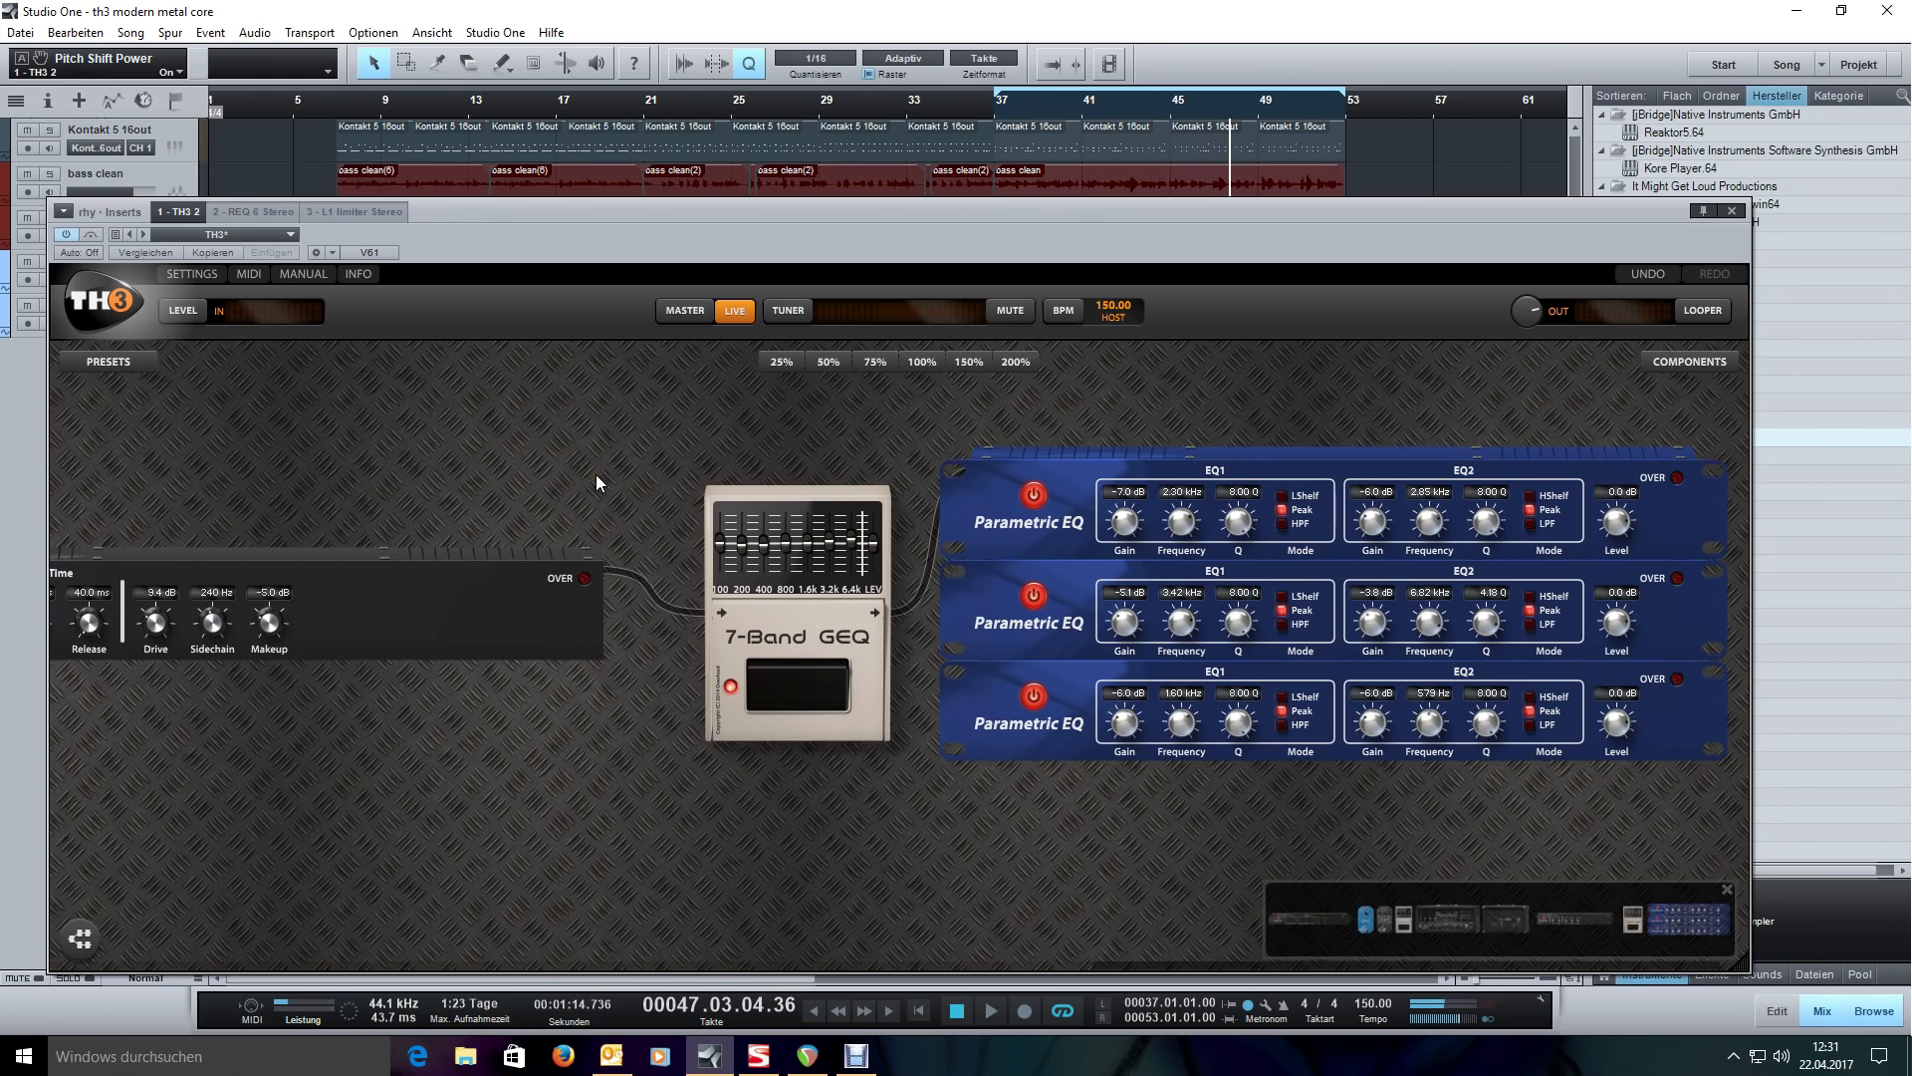
# - Examine the VCA Comp, 7-Band GEQ and Parametric EQ settings and the pedals and Randall amp of the djent rig
pyautogui.moveTo(596, 474); pyautogui.dragTo(804, 488)
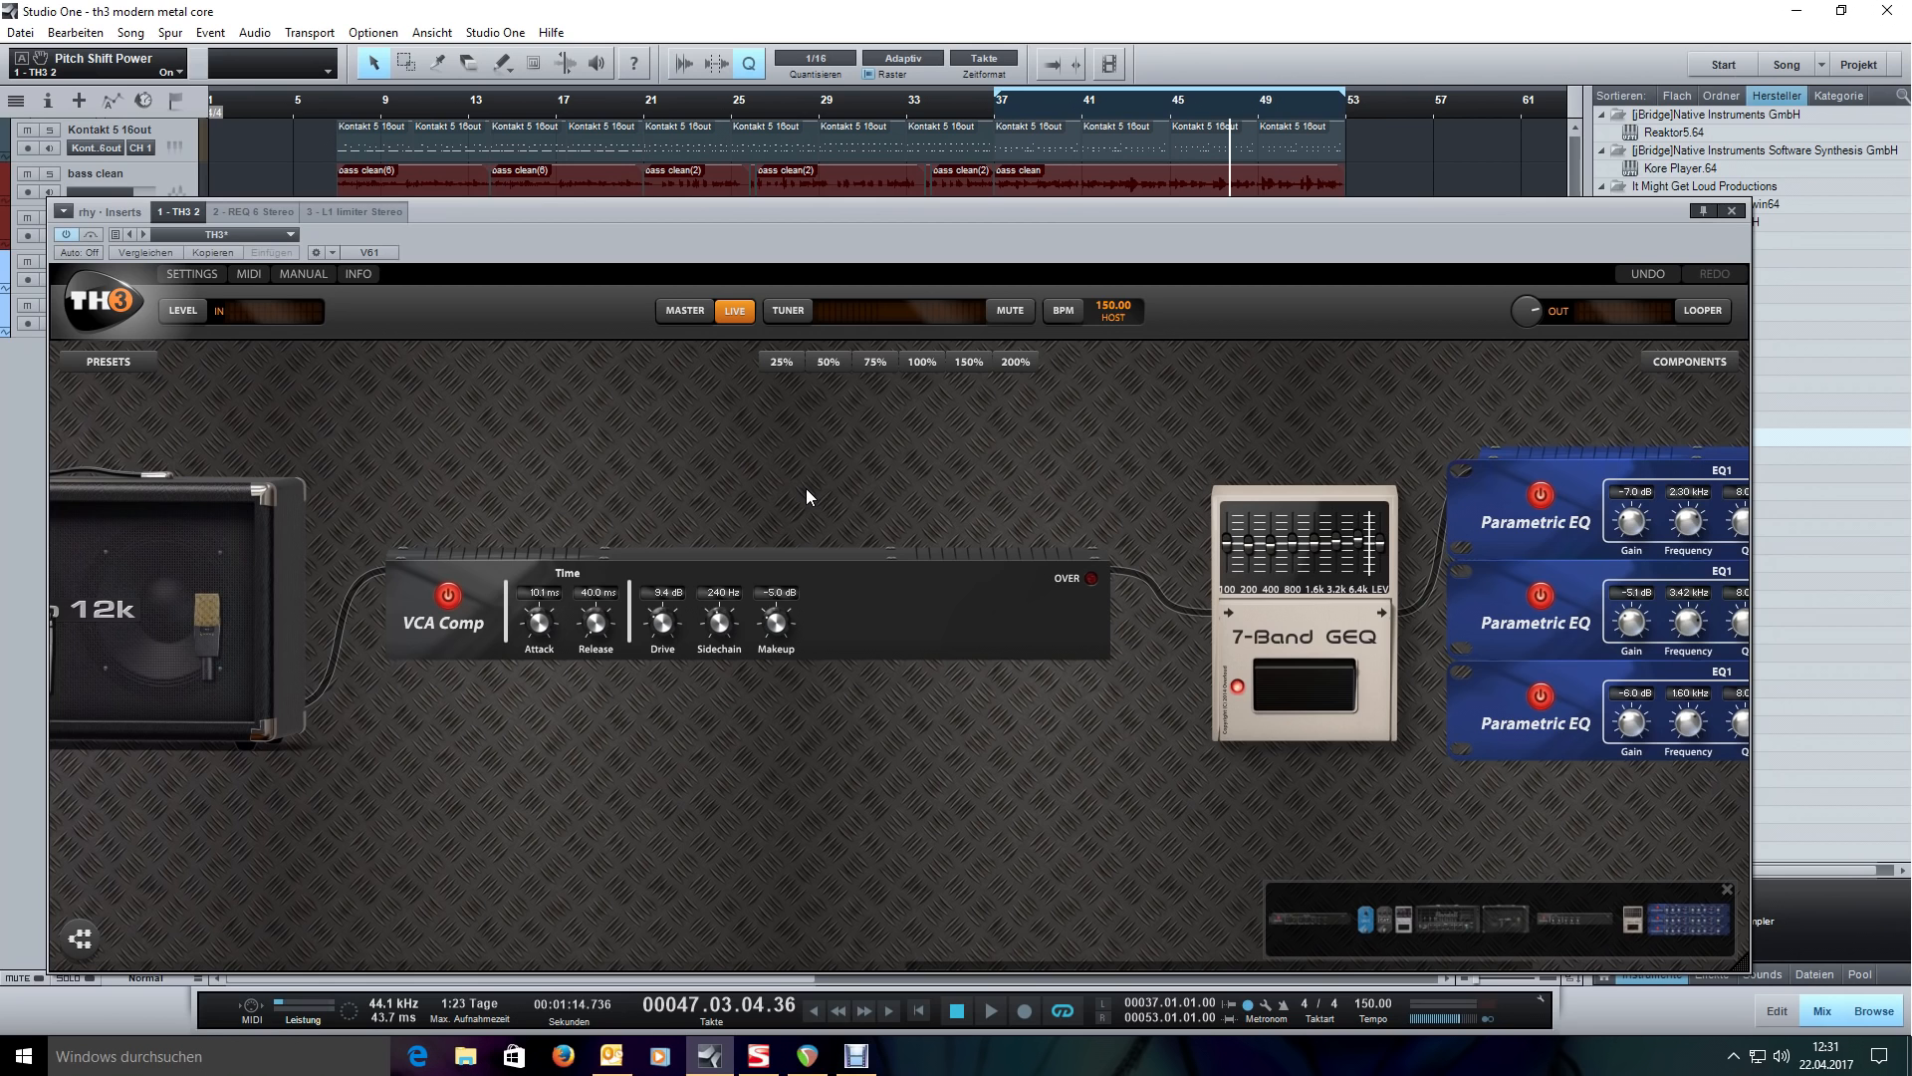
pyautogui.moveTo(704, 491); pyautogui.dragTo(452, 463)
pyautogui.moveTo(1097, 440); pyautogui.dragTo(545, 463)
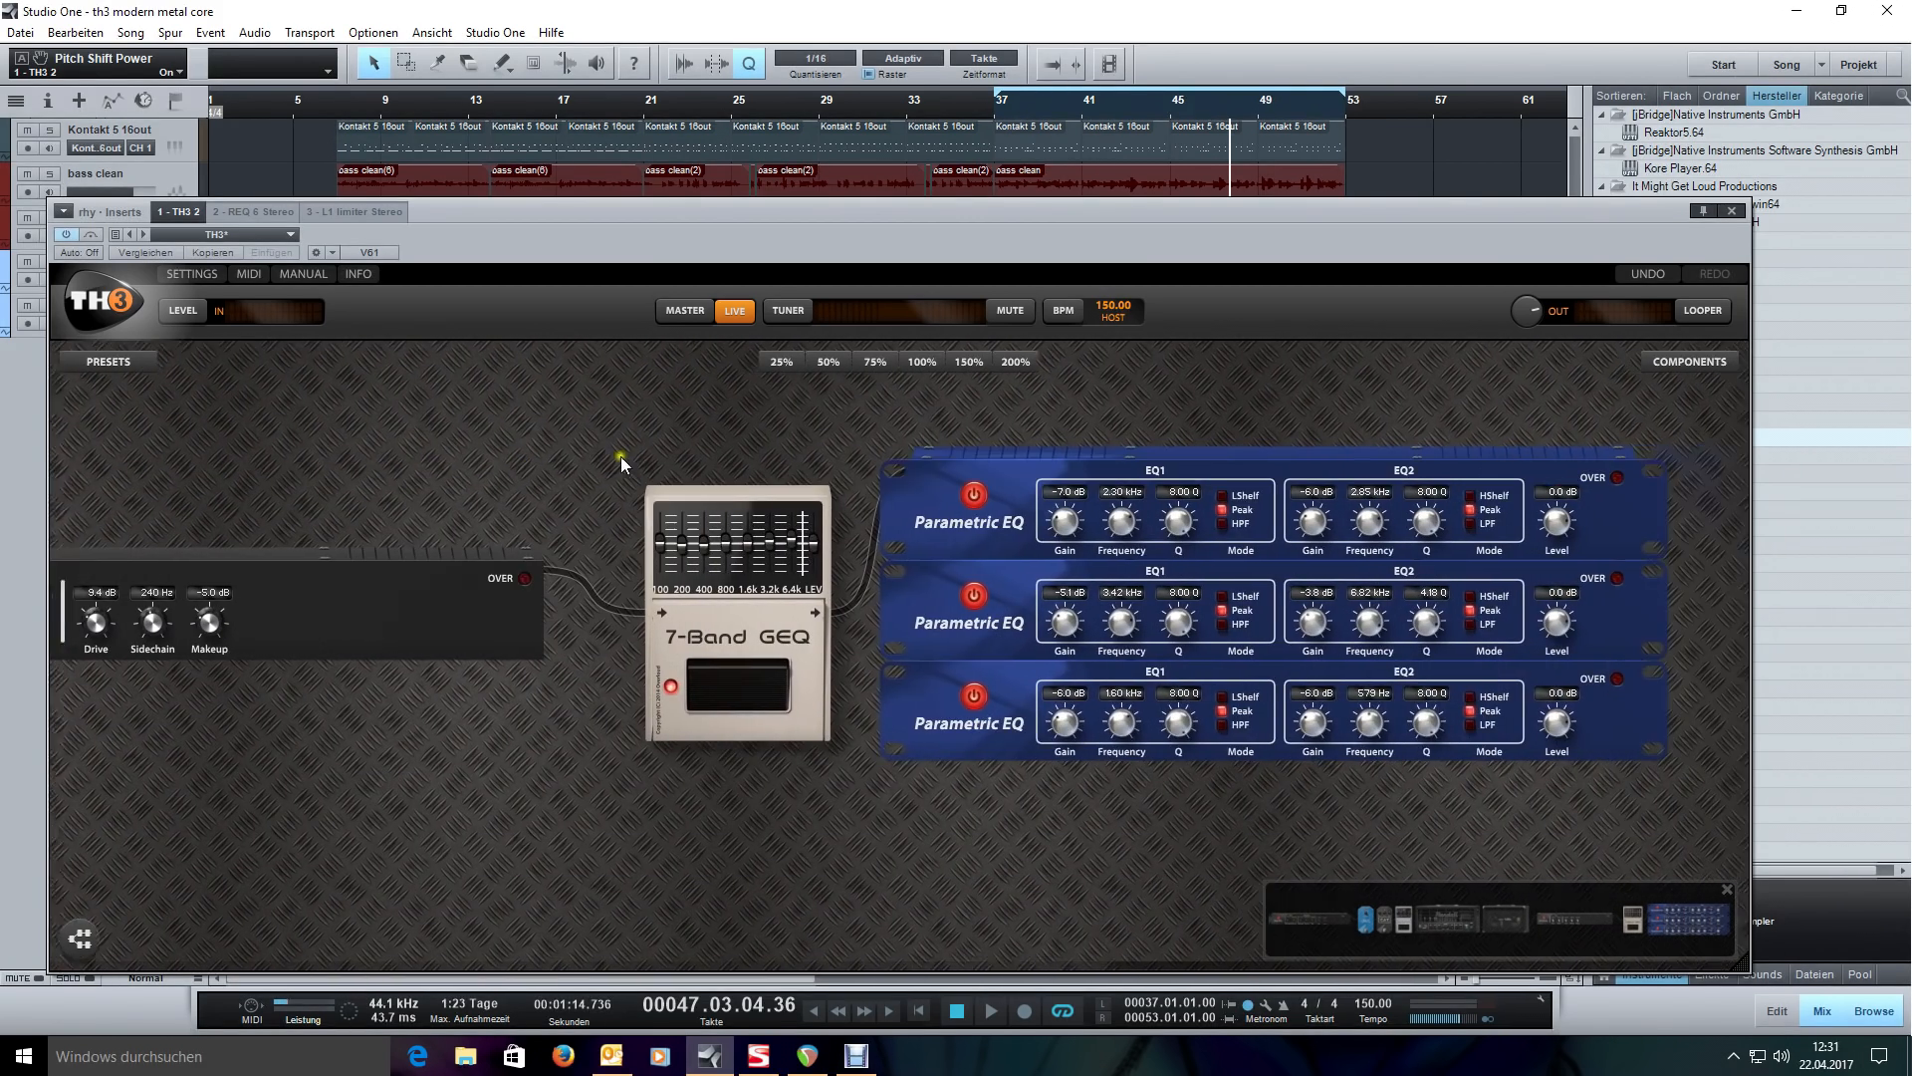
pyautogui.moveTo(732, 846); pyautogui.dragTo(1216, 854)
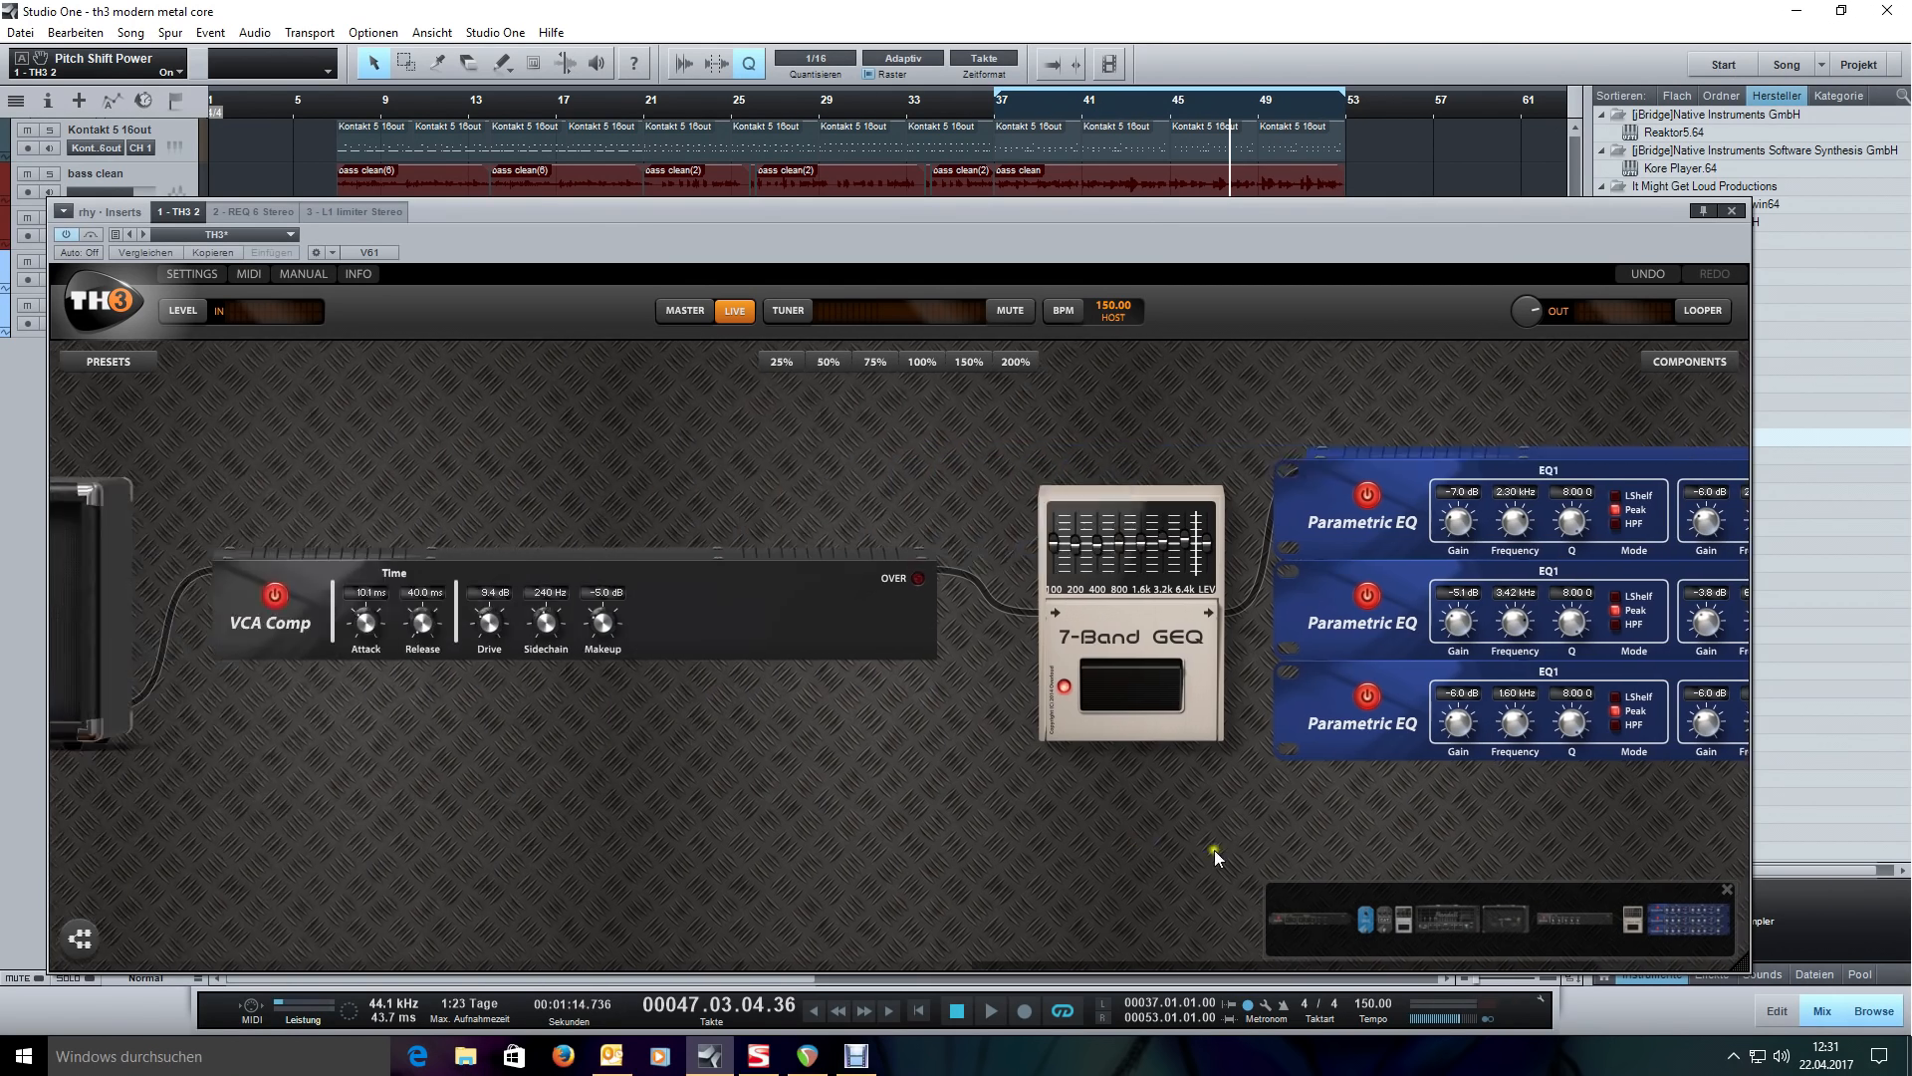
pyautogui.moveTo(528, 845); pyautogui.dragTo(1456, 807)
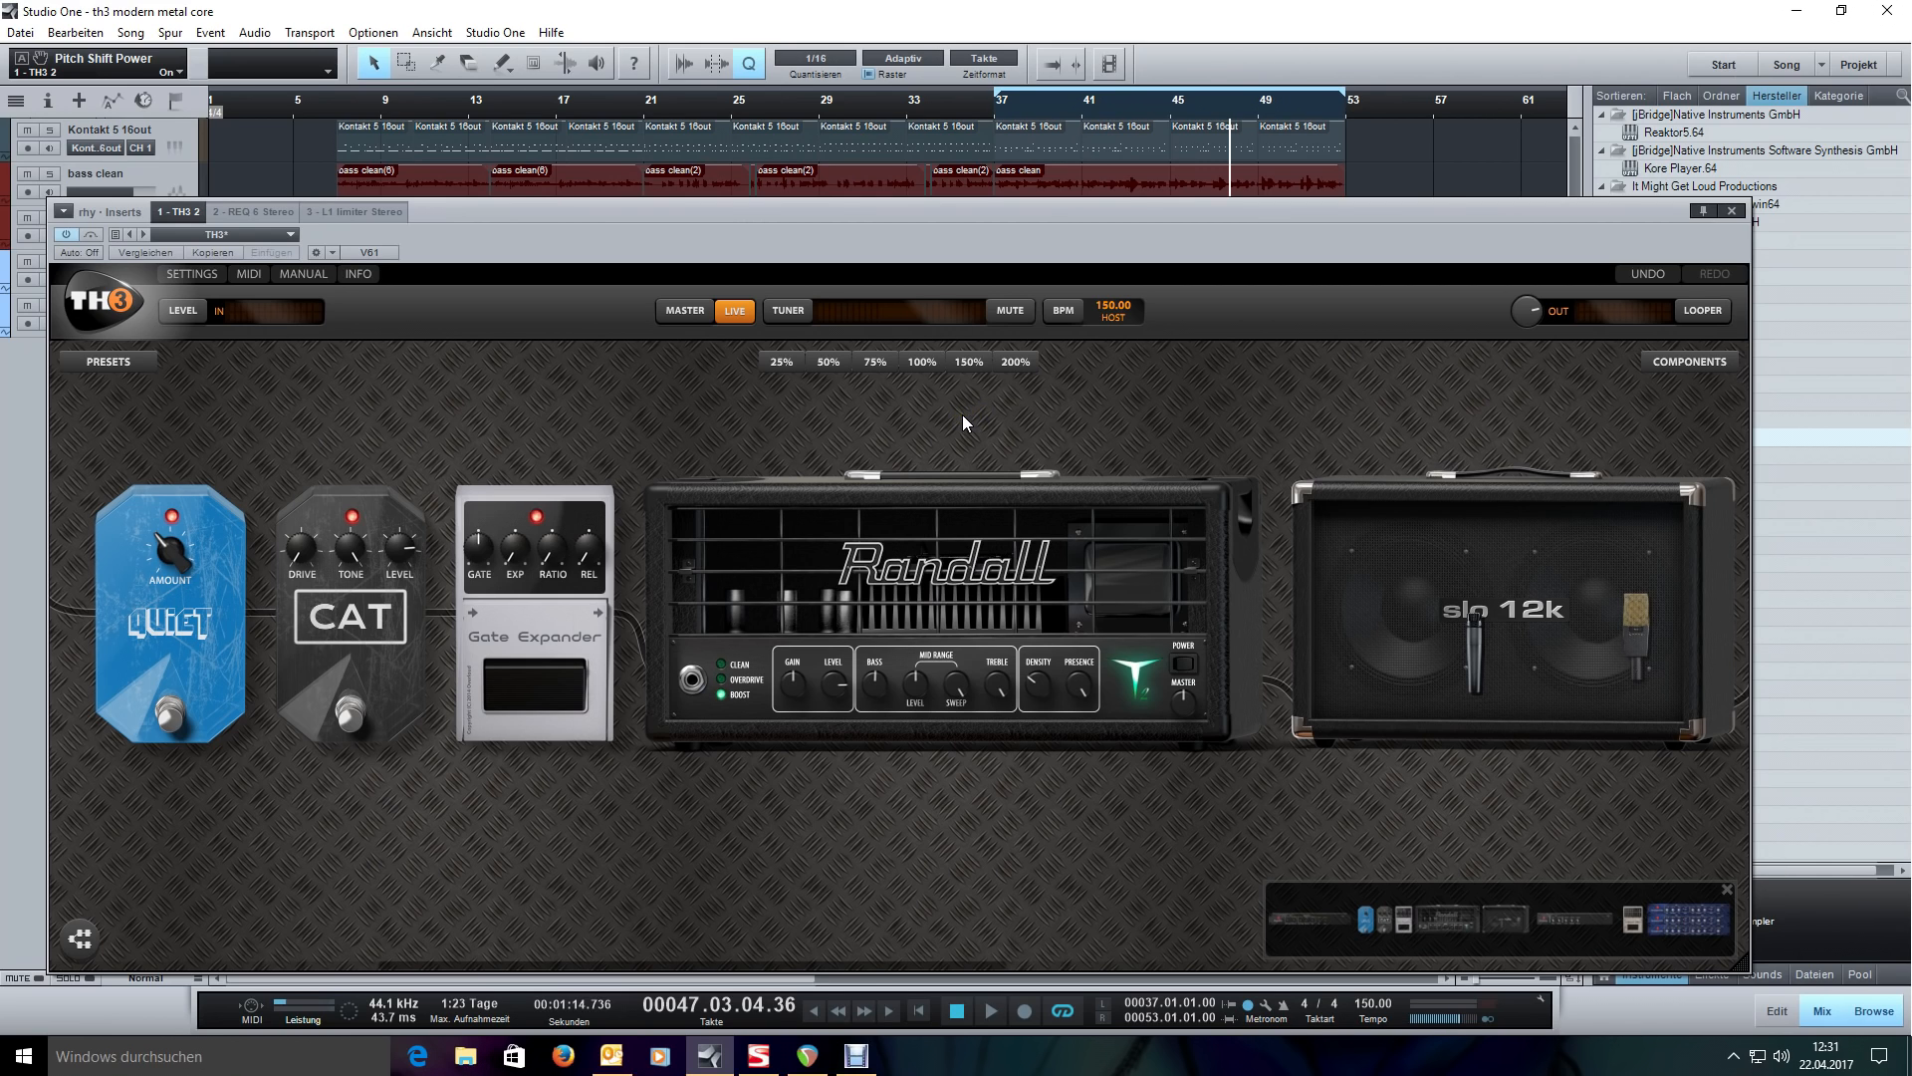
pyautogui.moveTo(963, 414); pyautogui.dragTo(829, 421)
pyautogui.moveTo(1296, 405); pyautogui.dragTo(982, 571)
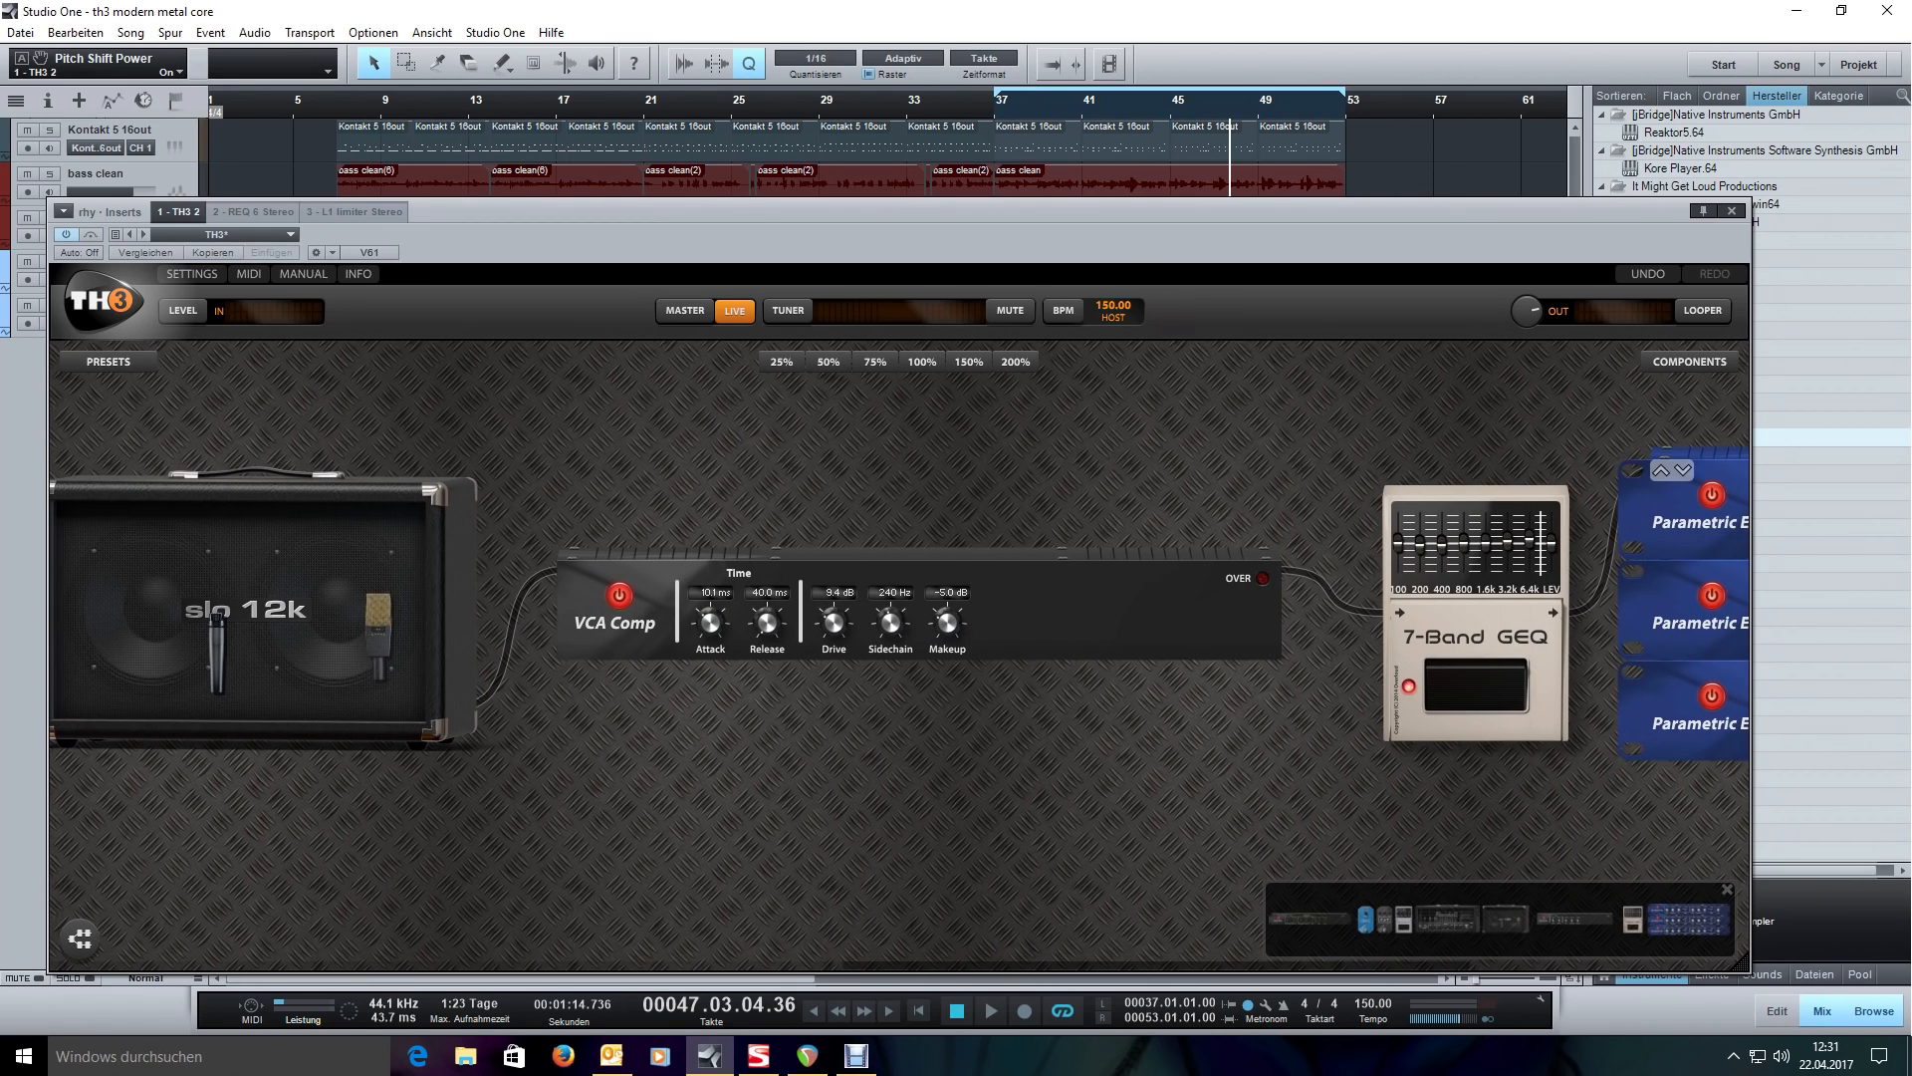
# - Move the plugin window down off the tracks, set the loop range to bars 21 to 37 and start playback there
pyautogui.moveTo(1244, 219); pyautogui.dragTo(1258, 413)
pyautogui.click(644, 96)
pyautogui.click(992, 110)
pyautogui.press('space')
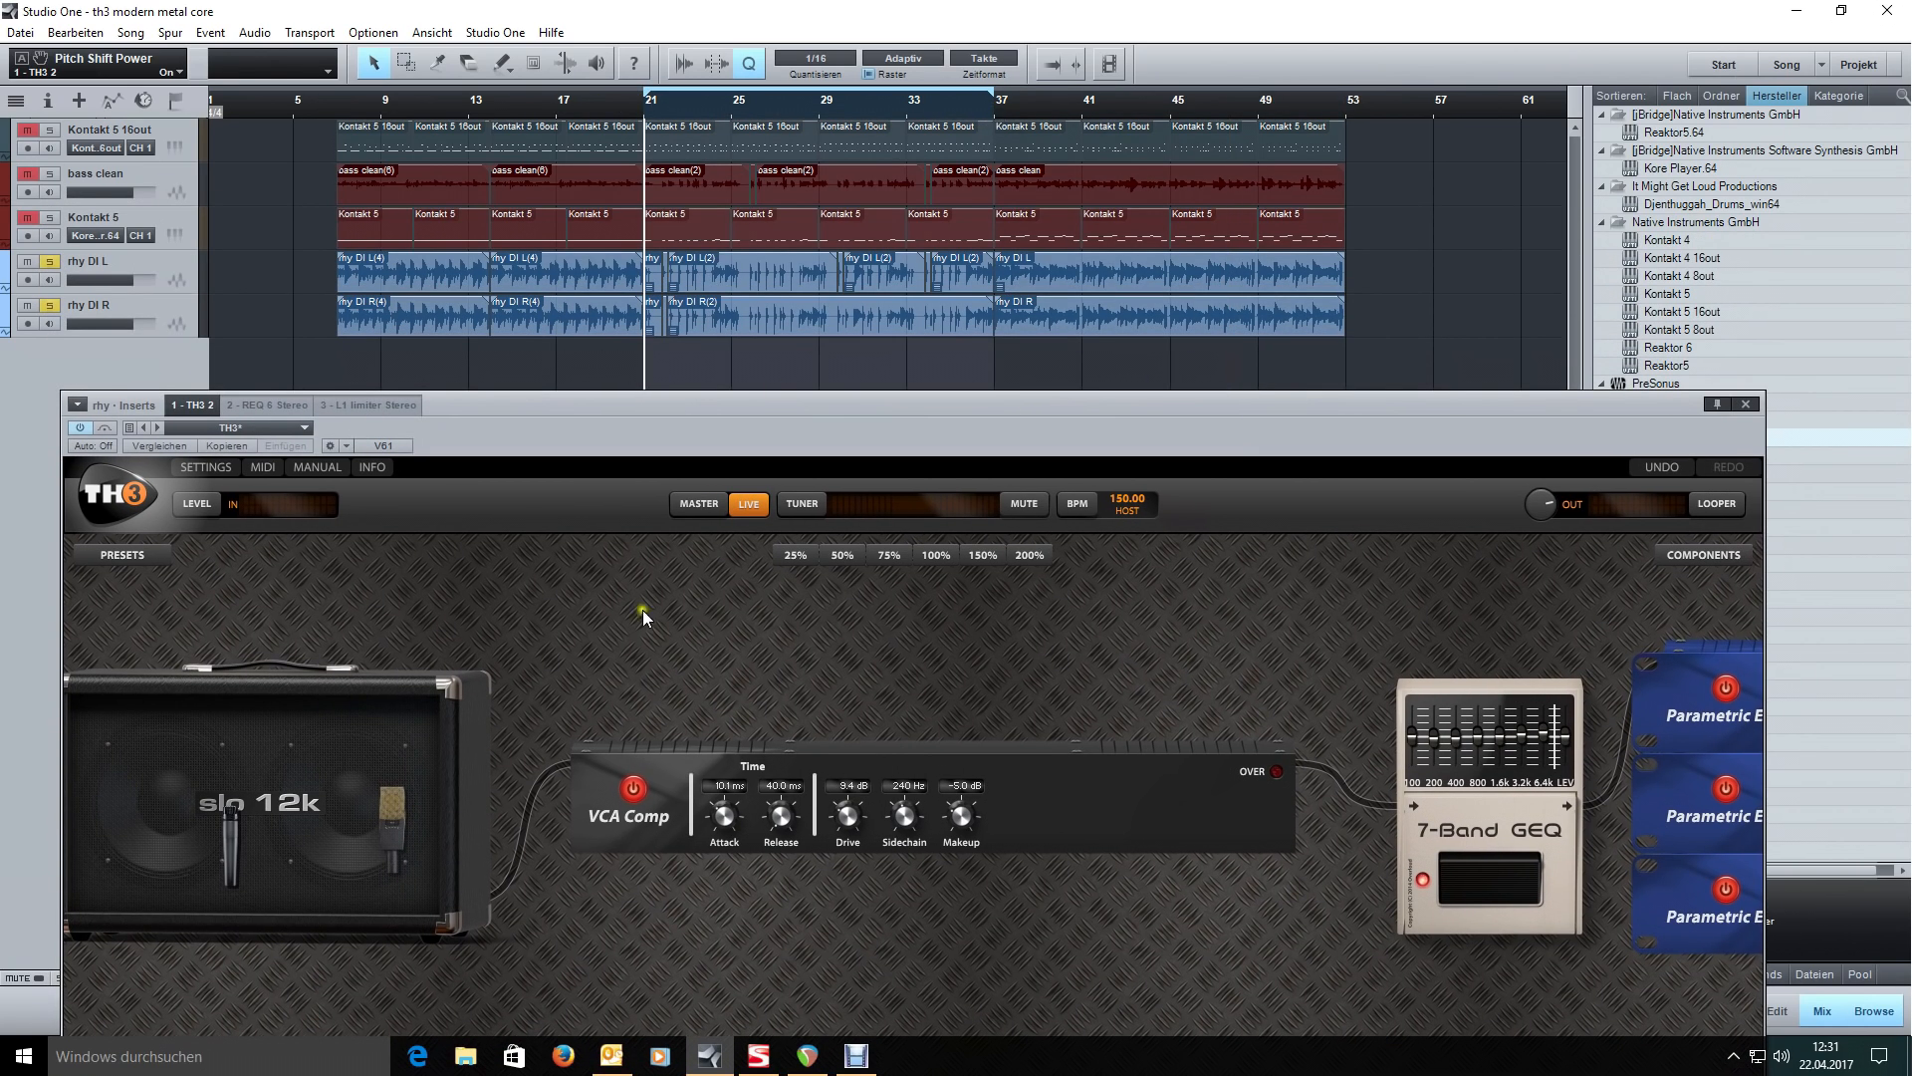
# - Compare the djent tone with and without the VCA Comp by bypassing and re-enabling it three times during loop playback
pyautogui.click(625, 785)
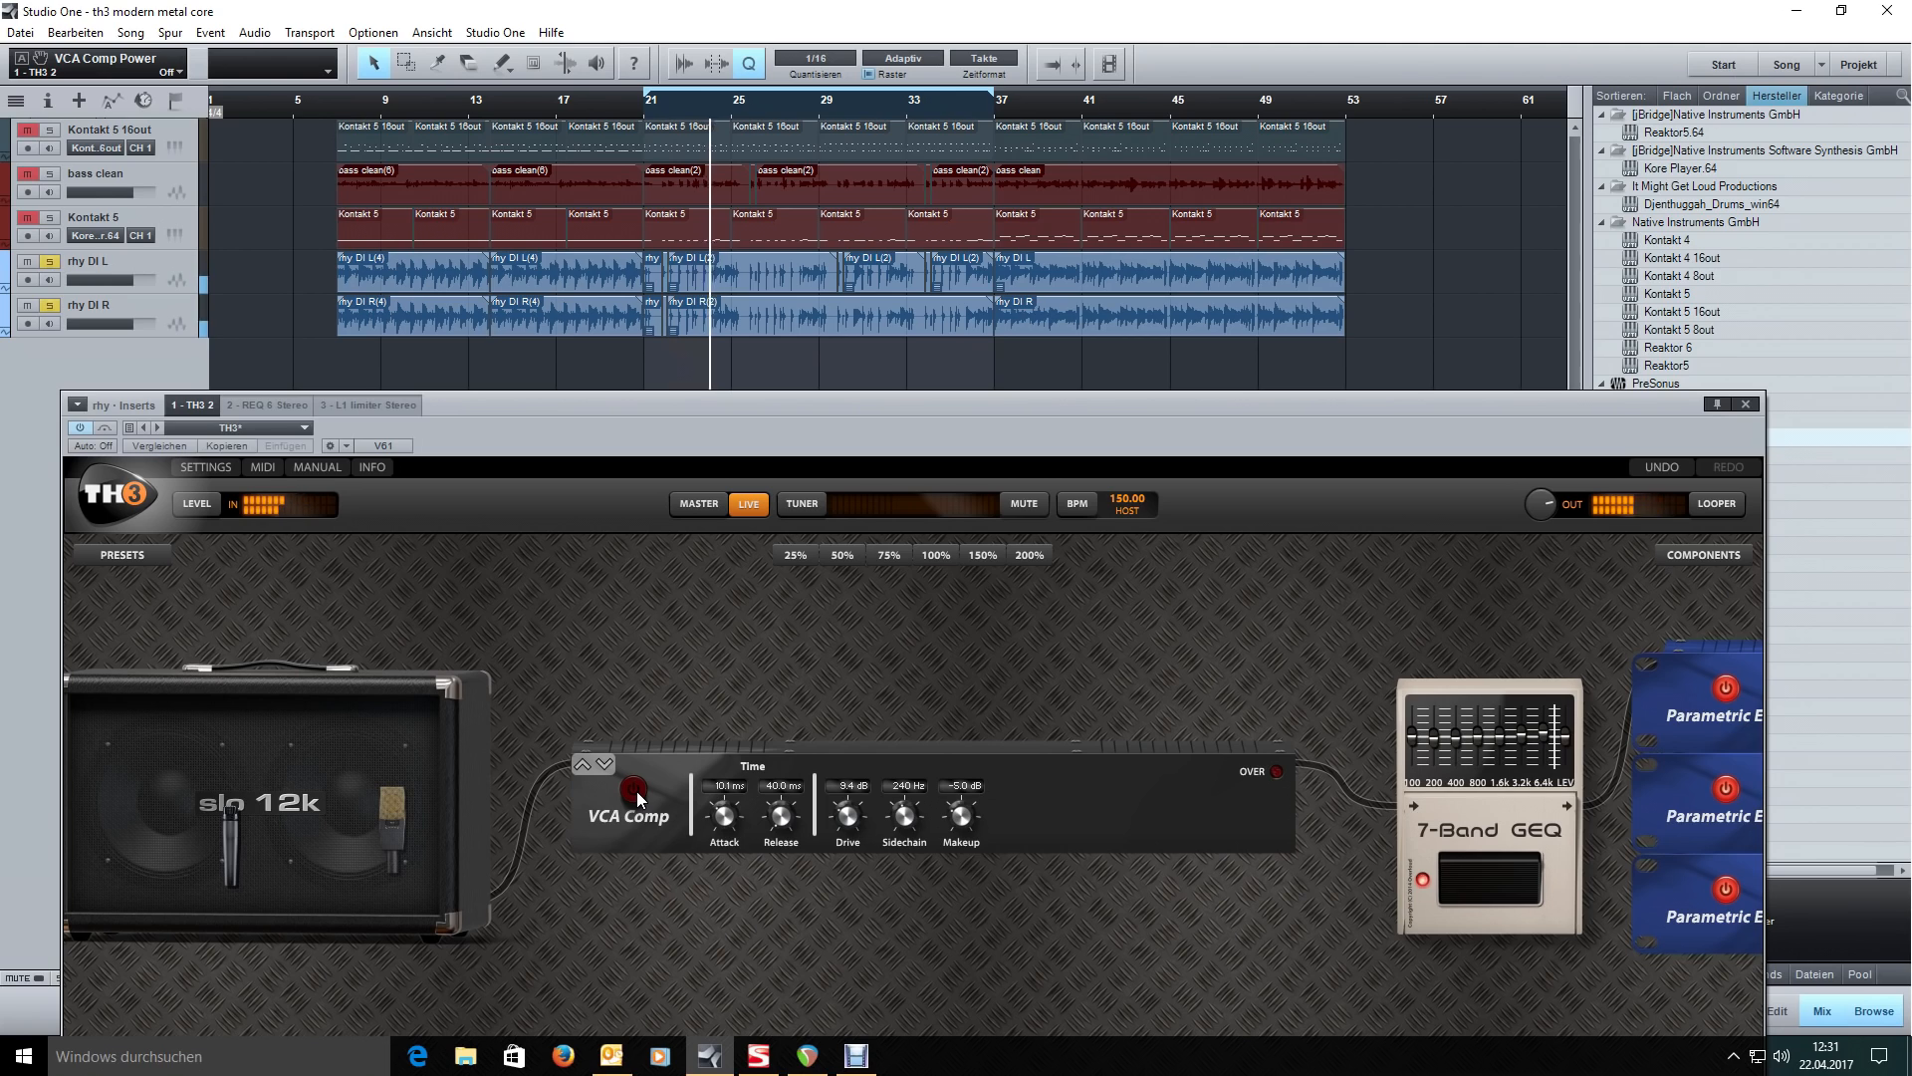
pyautogui.click(635, 789)
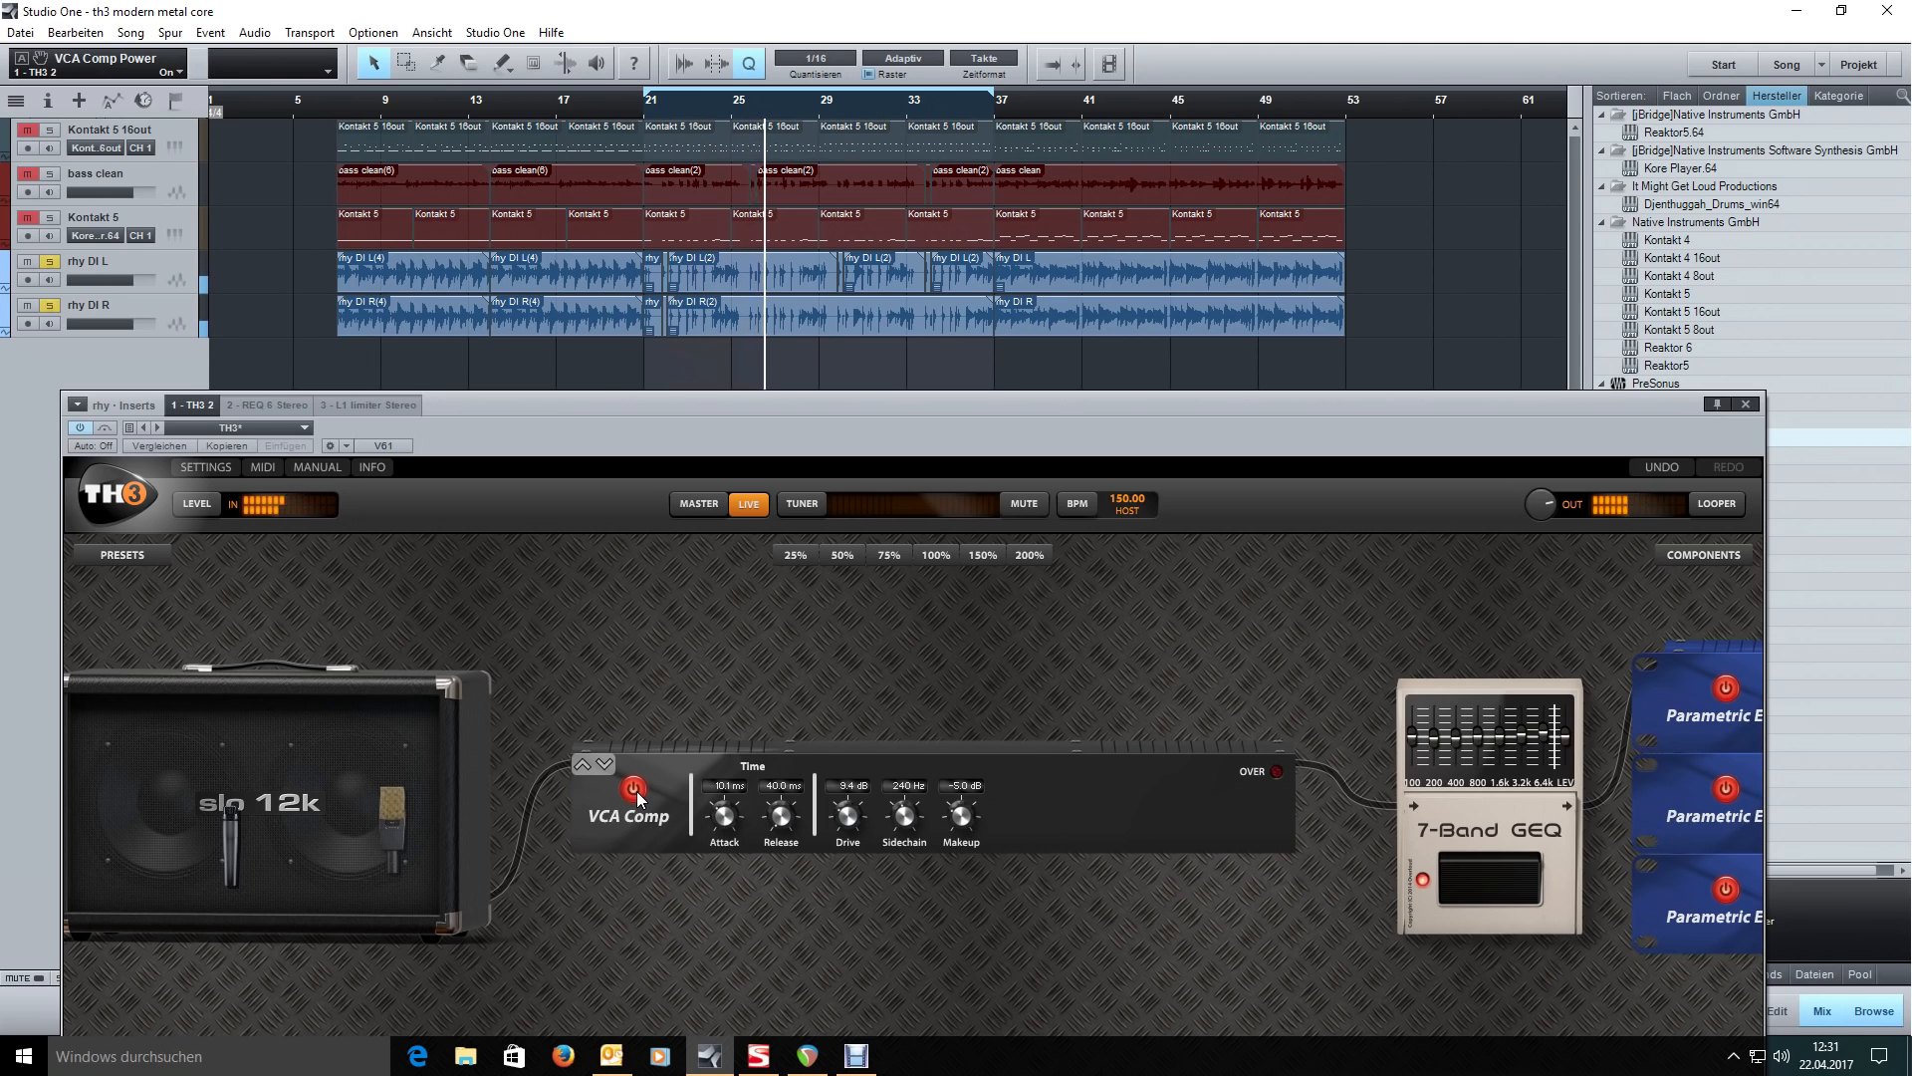
pyautogui.click(635, 790)
pyautogui.click(634, 790)
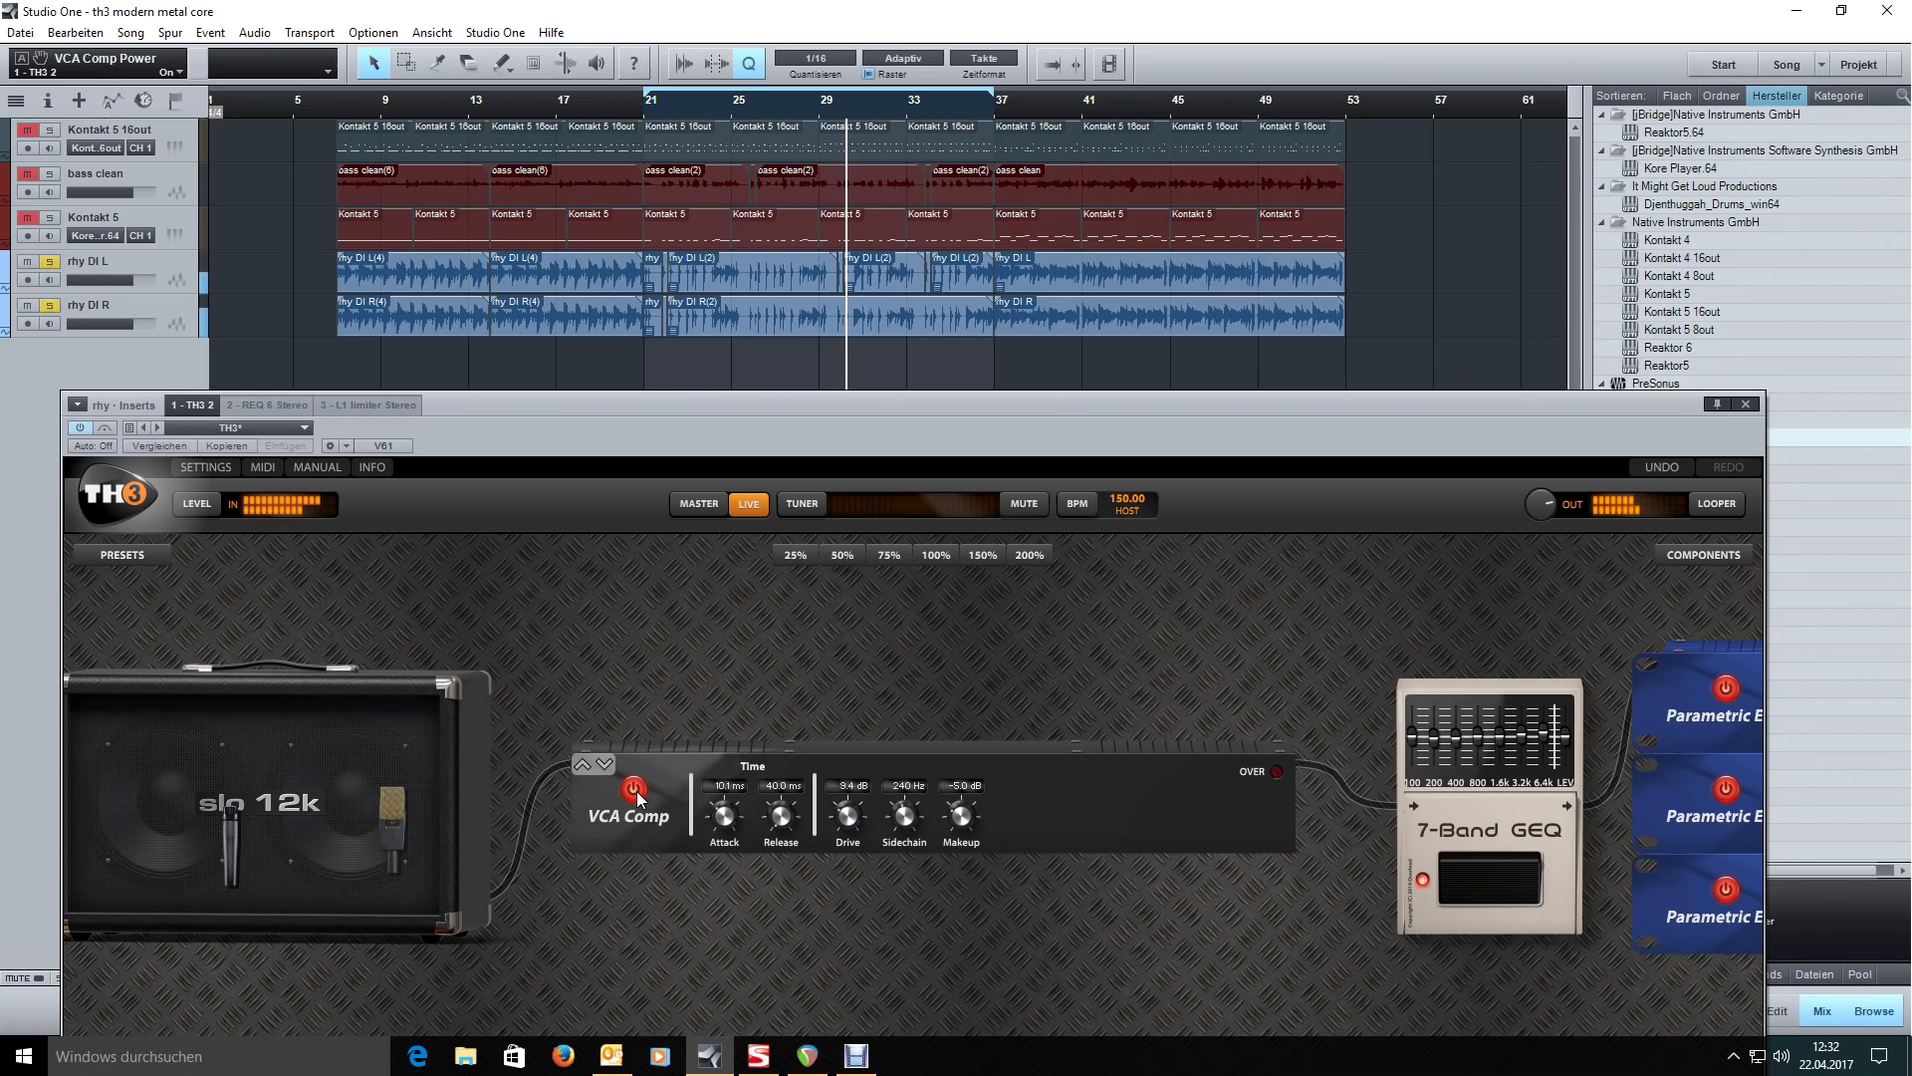
pyautogui.click(635, 790)
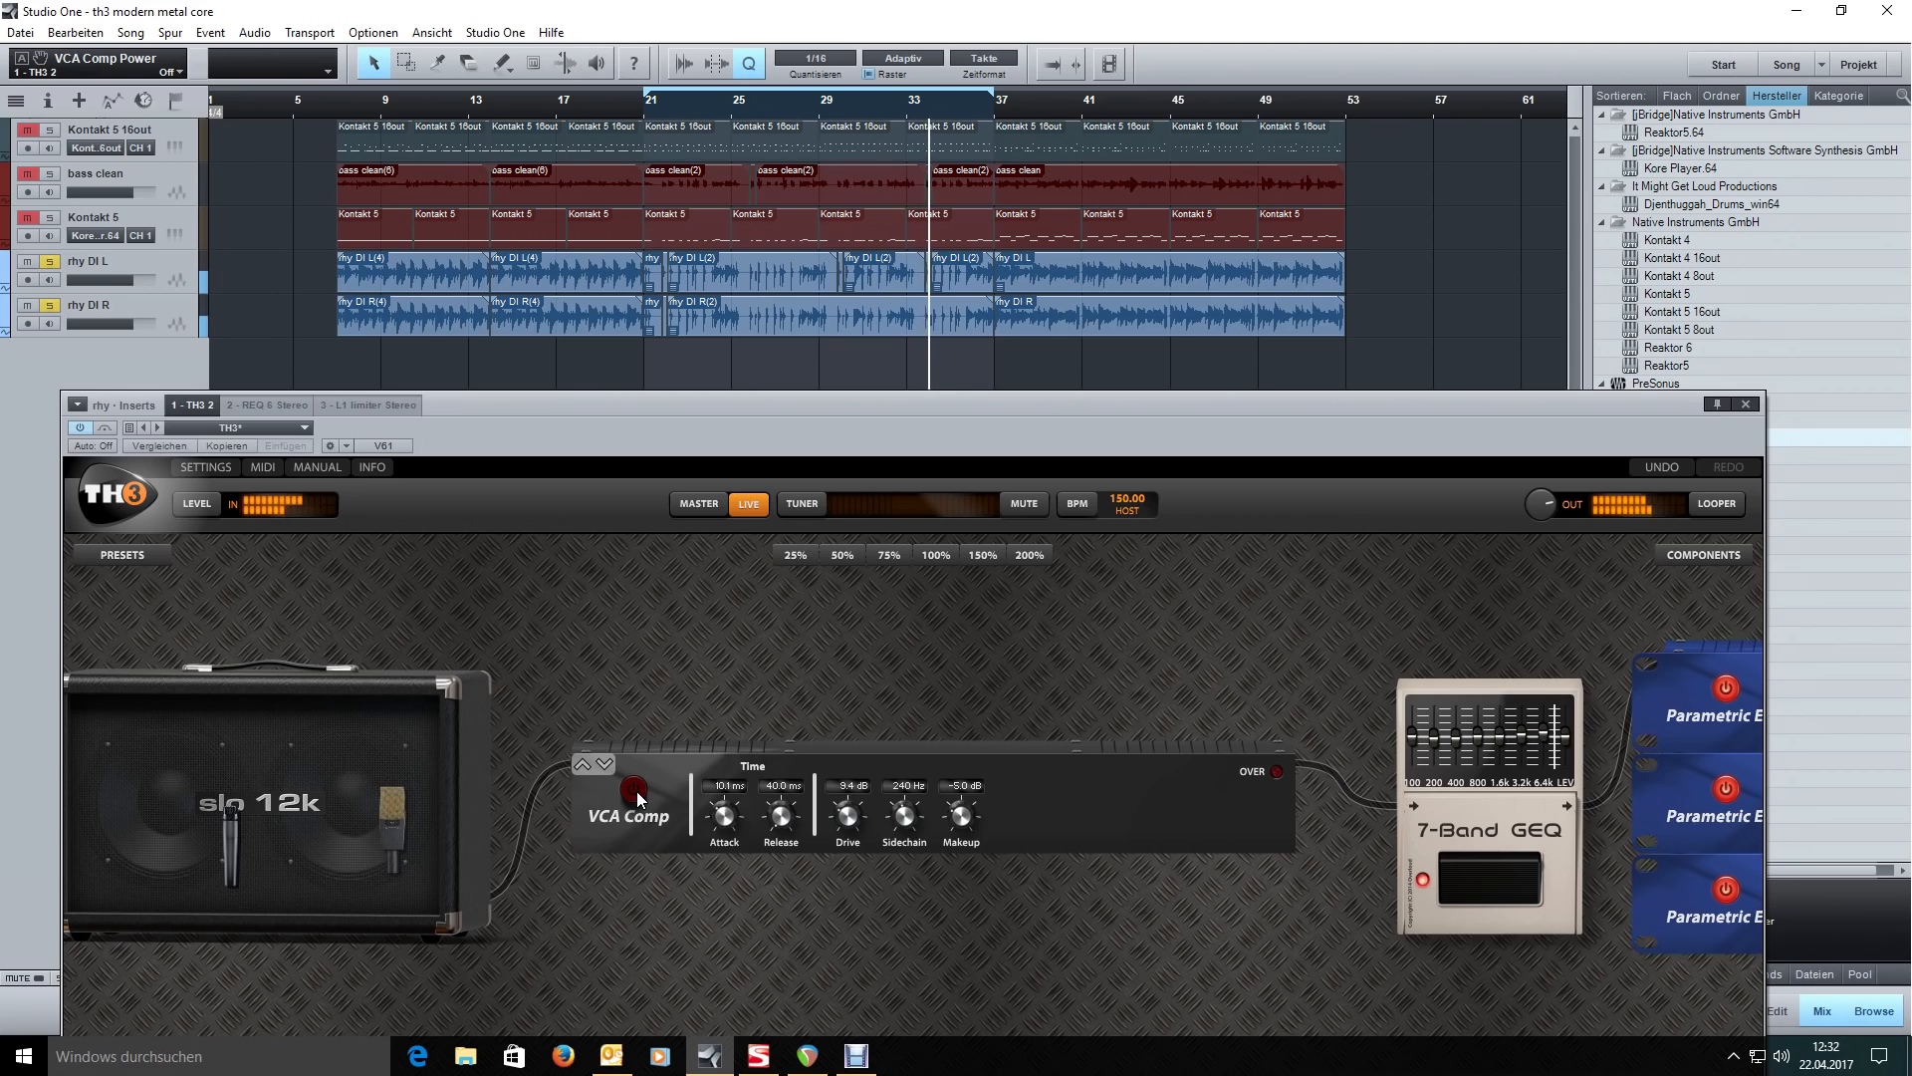
pyautogui.click(634, 790)
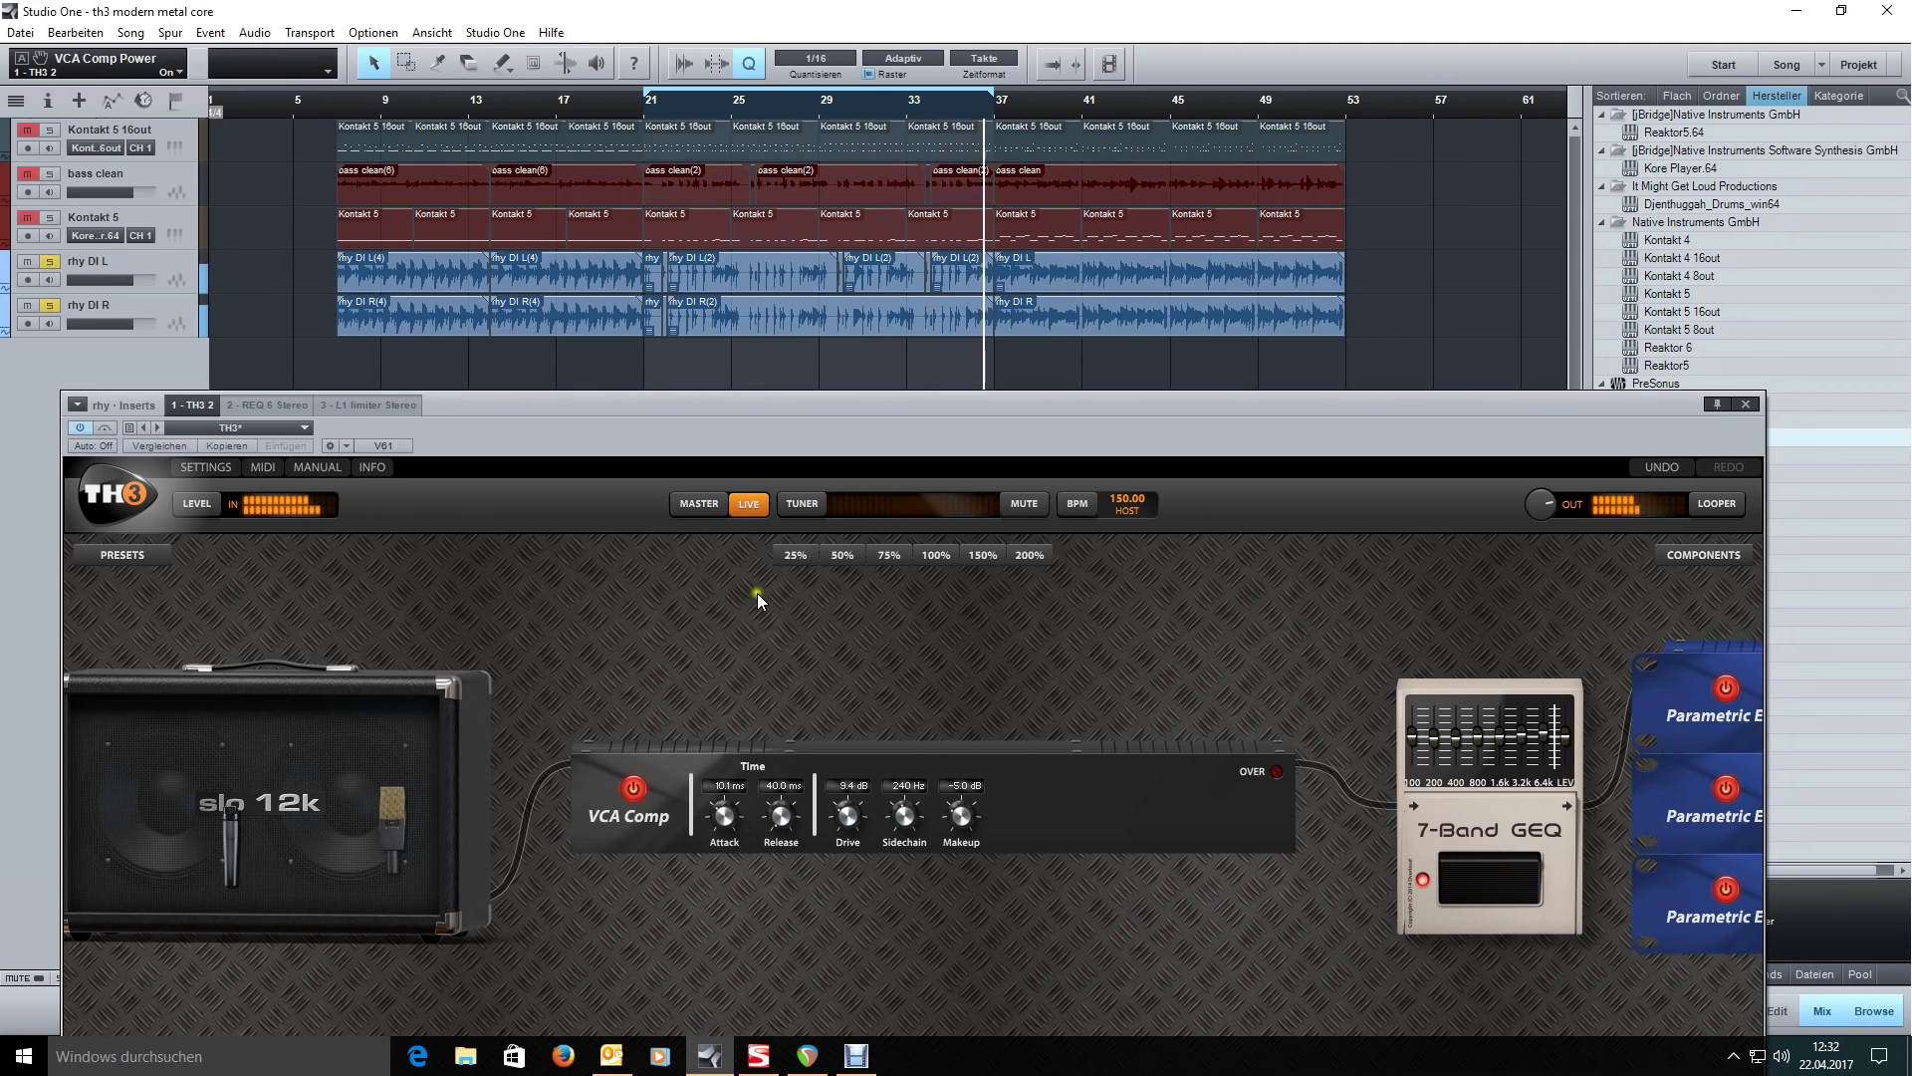
# - Examine the VCA Comp's Attack, Release, Drive, Sidechain and Makeup settings one by one
pyautogui.click(710, 572)
pyautogui.click(768, 570)
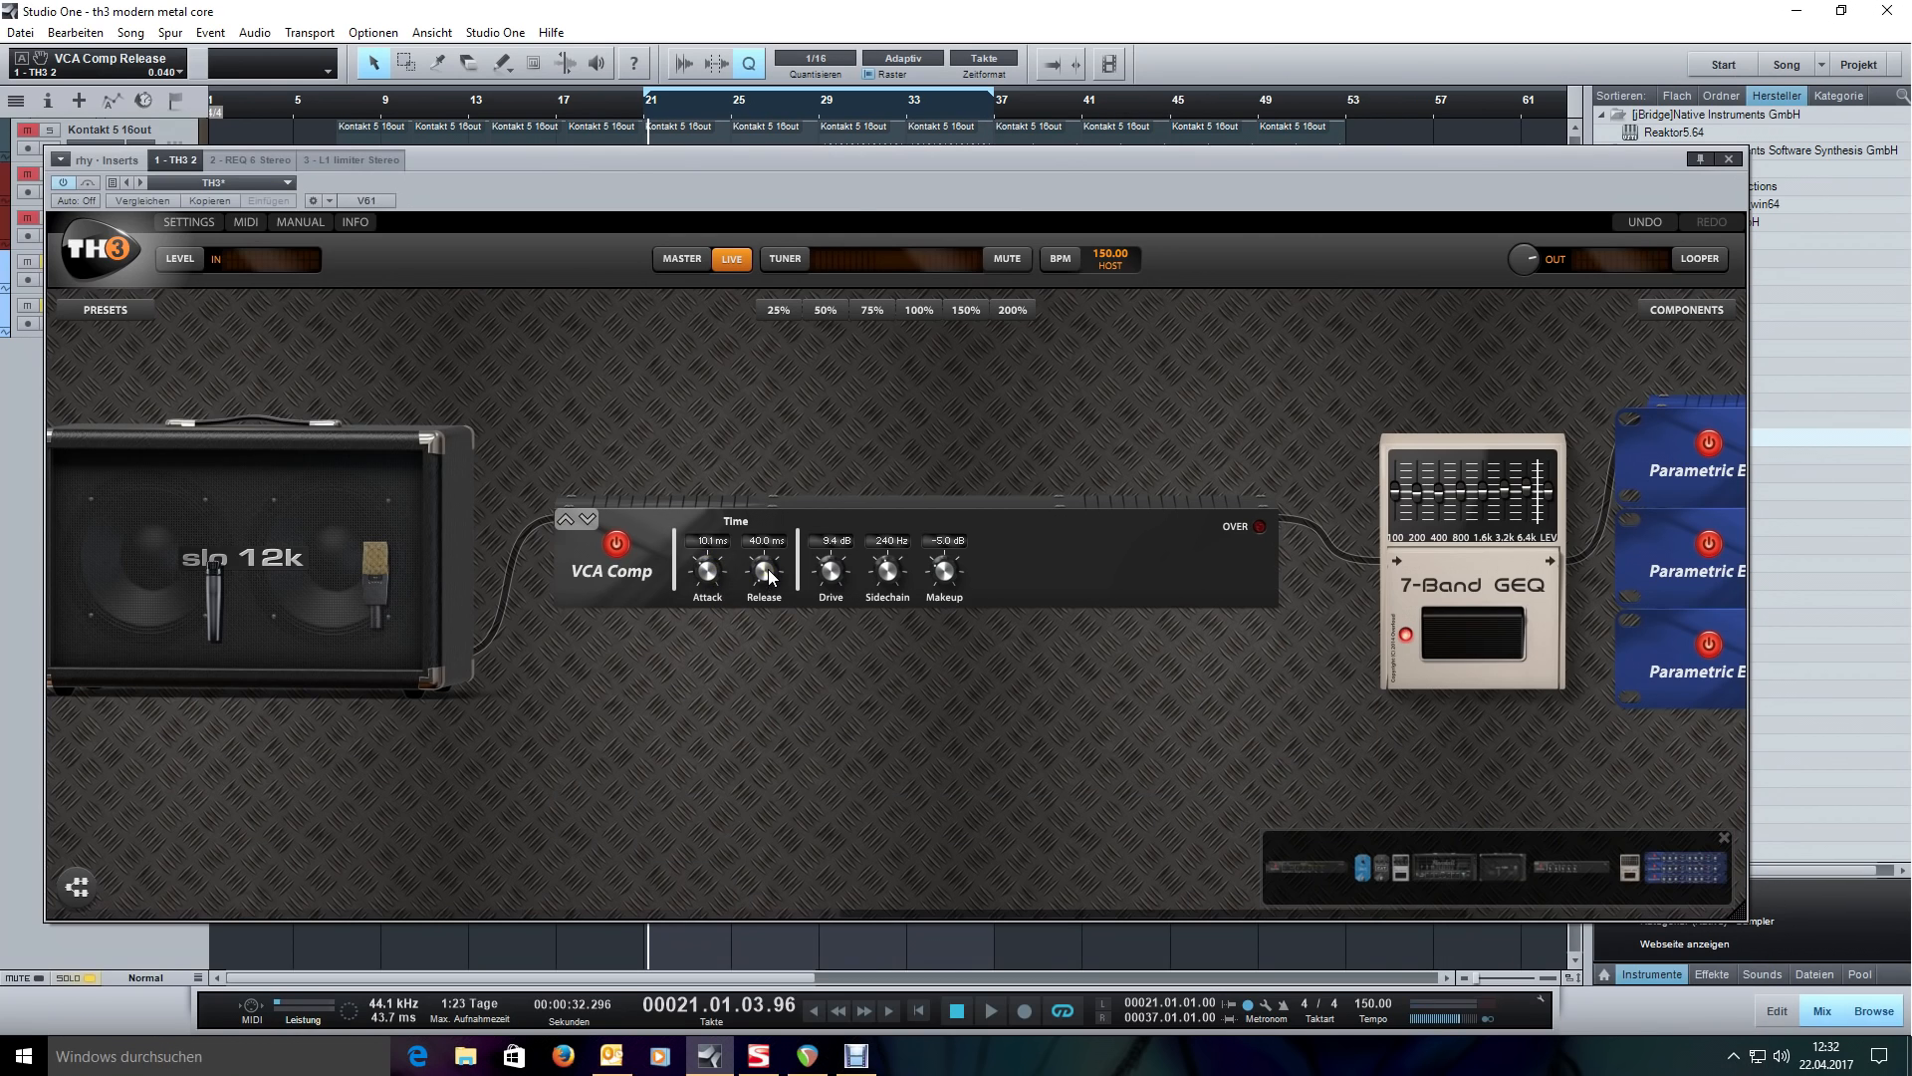
pyautogui.click(833, 574)
pyautogui.click(835, 612)
pyautogui.click(817, 601)
pyautogui.click(887, 586)
pyautogui.click(959, 605)
pyautogui.click(882, 570)
# - Reposition the plugin window clear of the transport bar and return to the Randall amp and slo 12k cabinet in the chain
pyautogui.moveTo(847, 628); pyautogui.dragTo(847, 713)
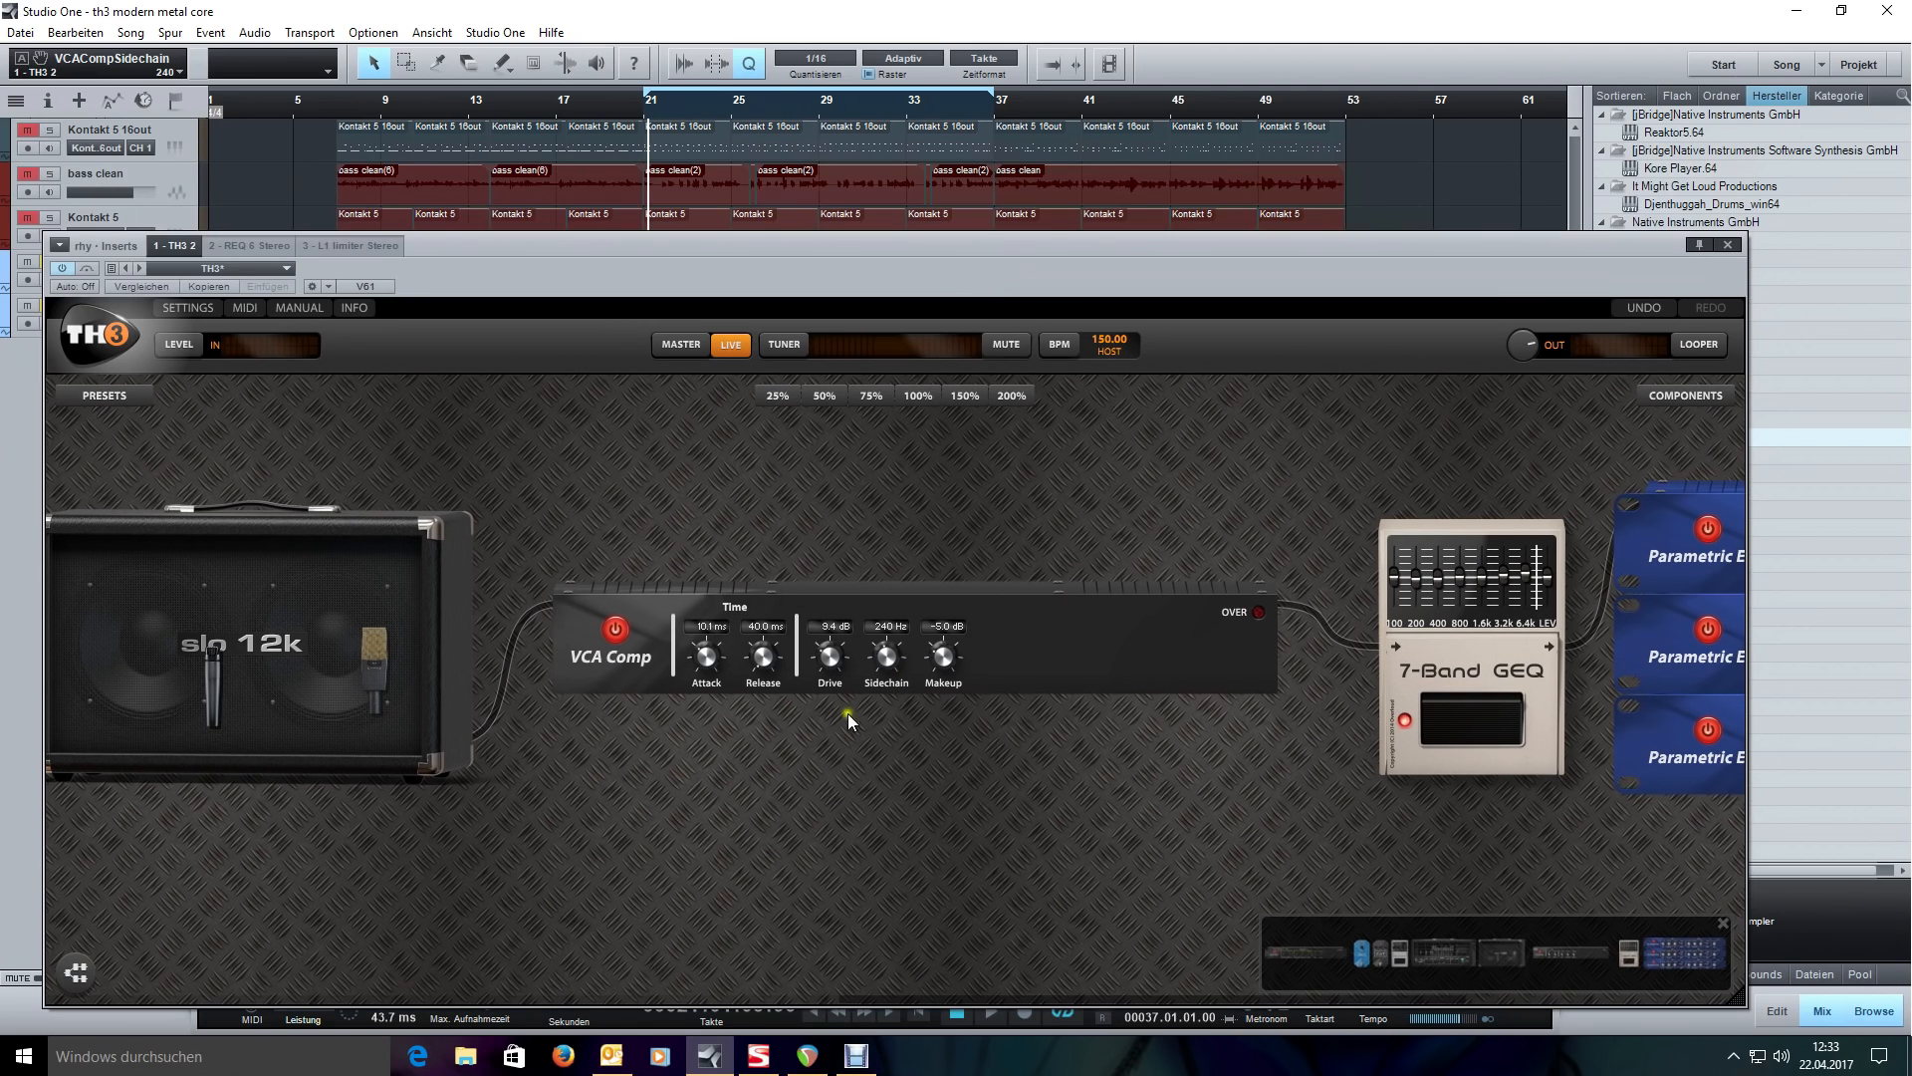
pyautogui.moveTo(948, 272); pyautogui.dragTo(950, 195)
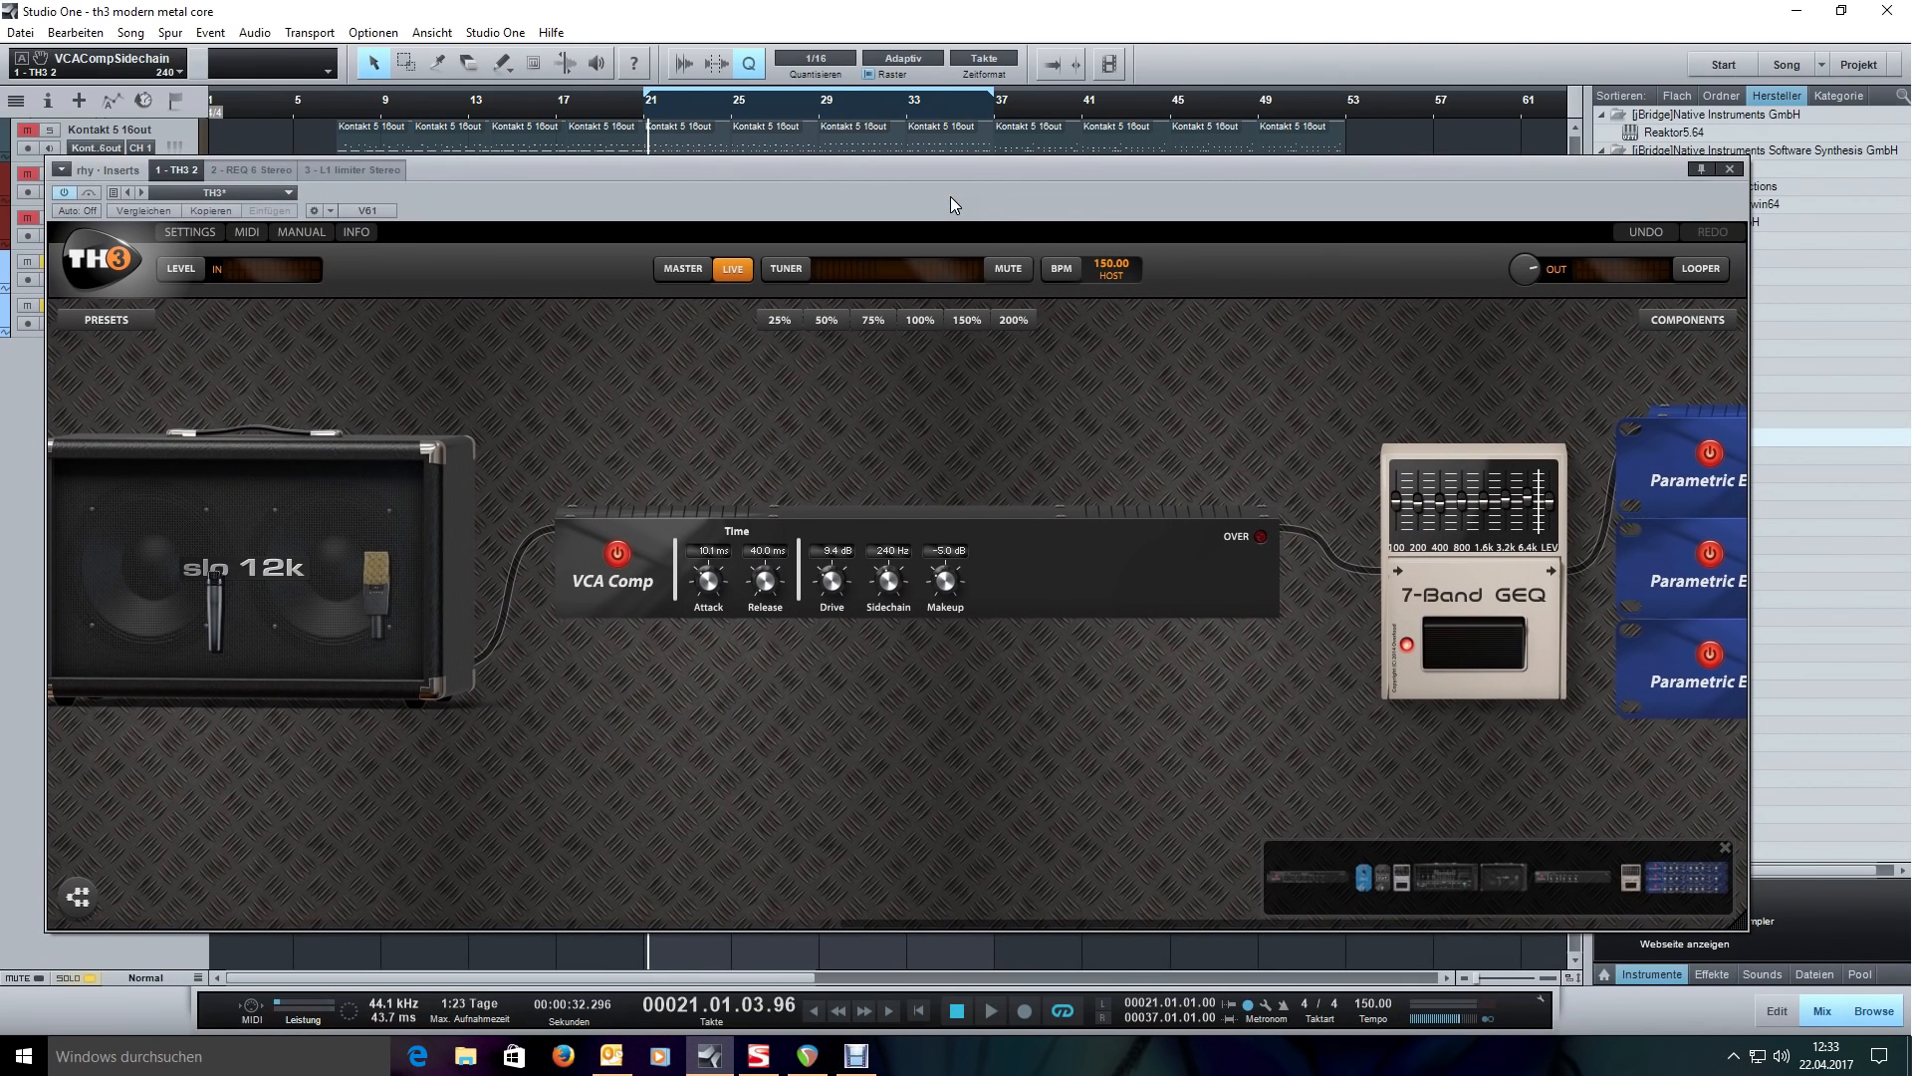
pyautogui.scroll(5, 1187, 398)
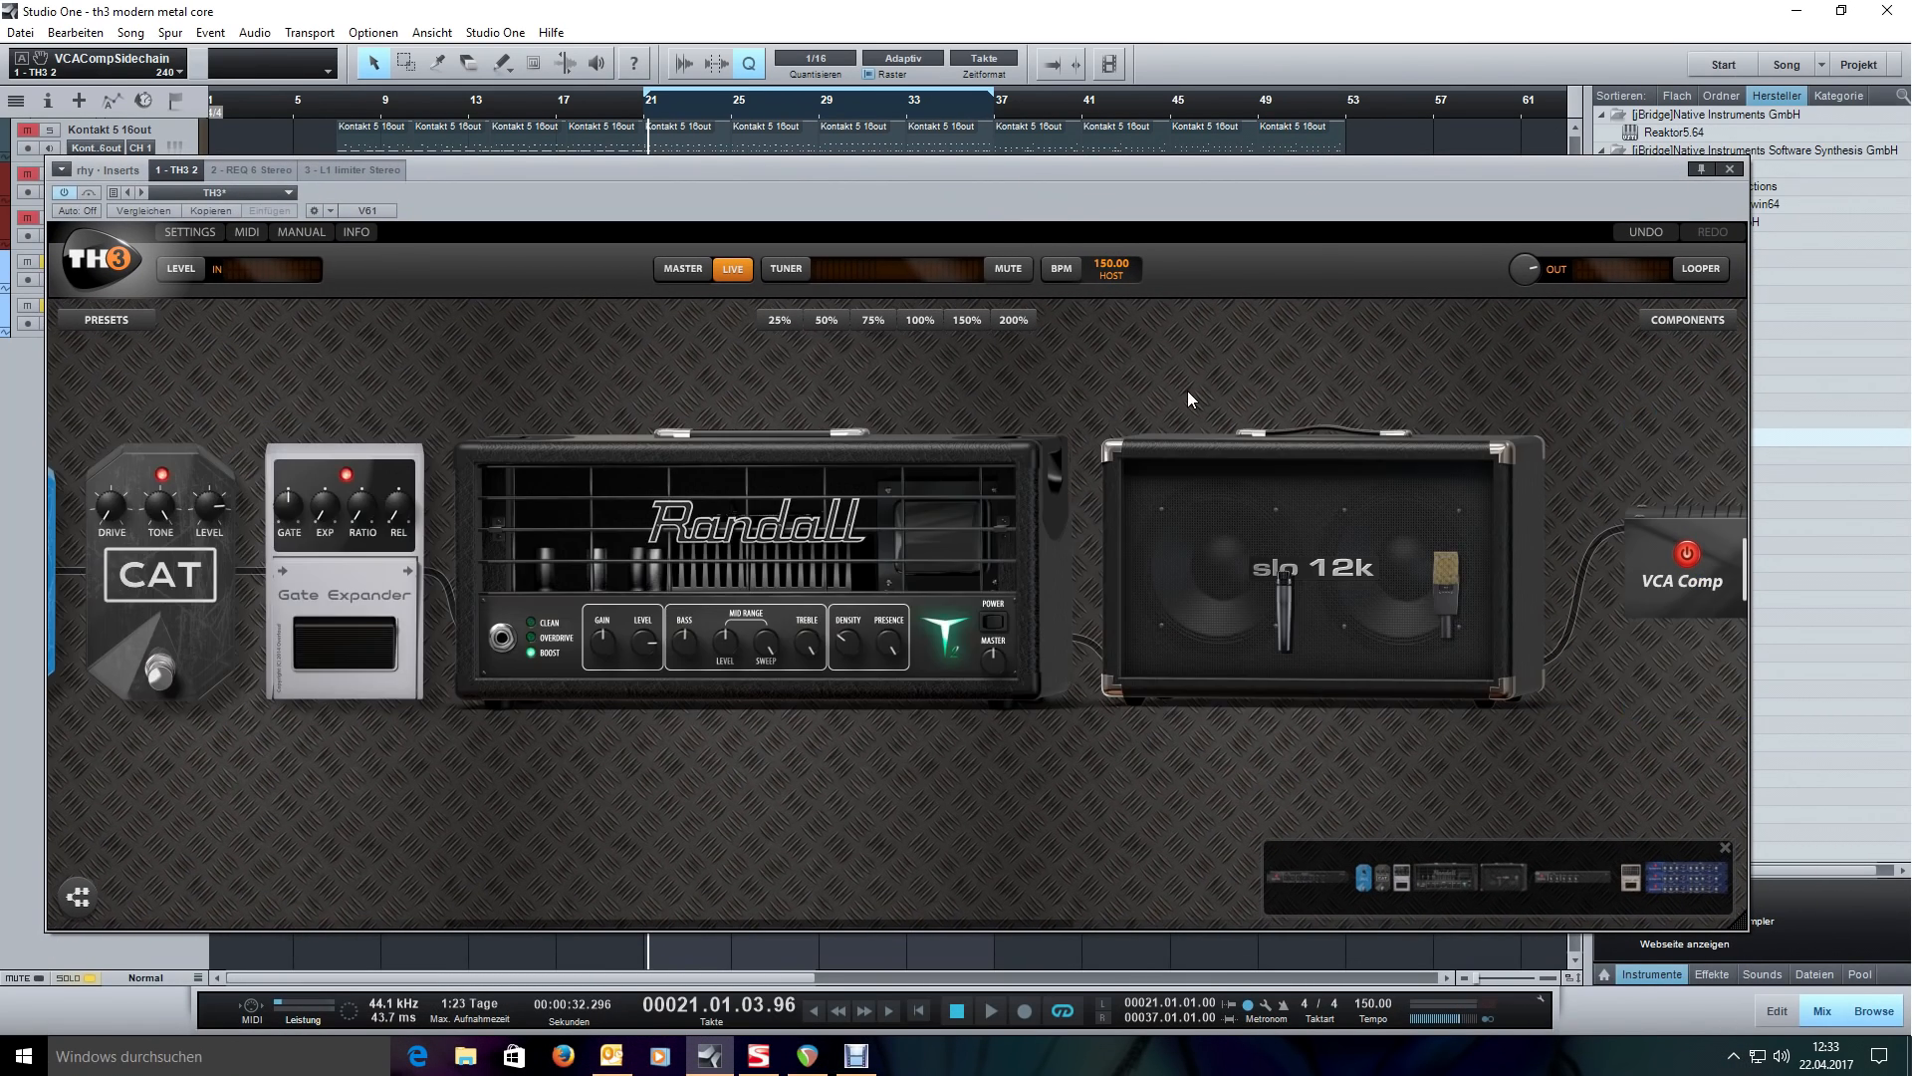